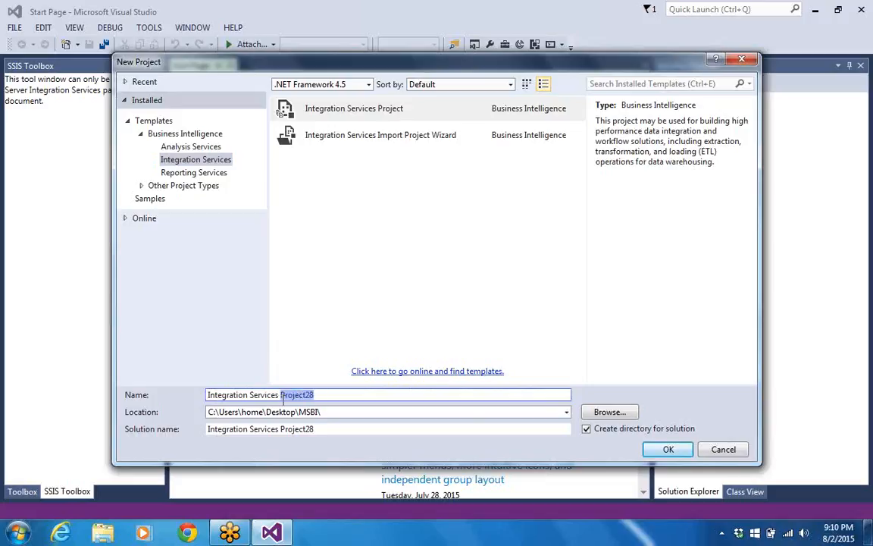
- Create an Integration Services project named "Integration Services sunday-Aug1" and close the Getting Started window
type("sunday")
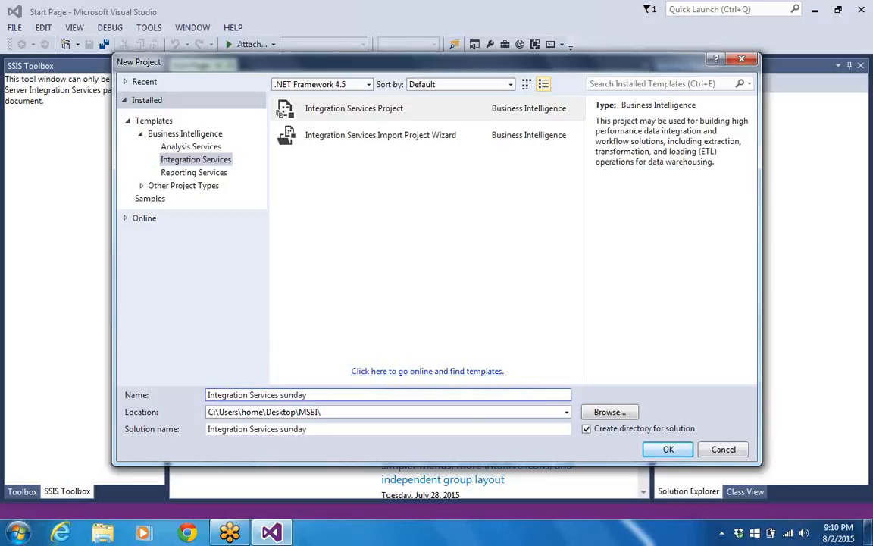
type("-1")
left_click(667, 449)
key("BackSpace")
type("Aug1")
left_click(660, 453)
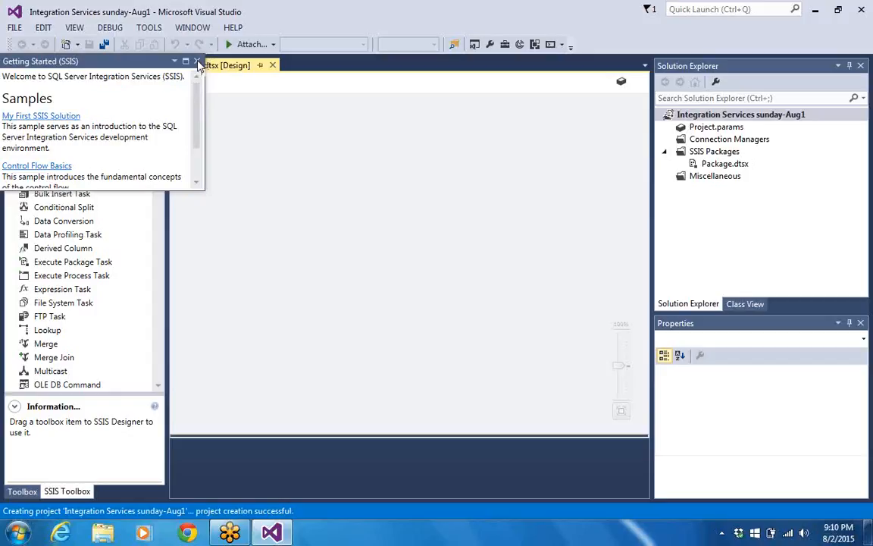
left_click(197, 61)
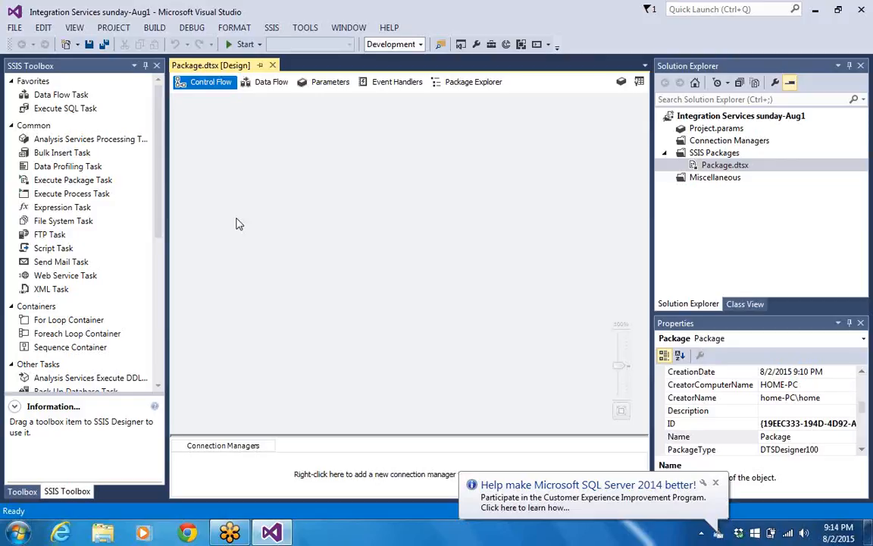
- Open the recent project "practice moner converter" to view its package's control flow
left_click(15, 28)
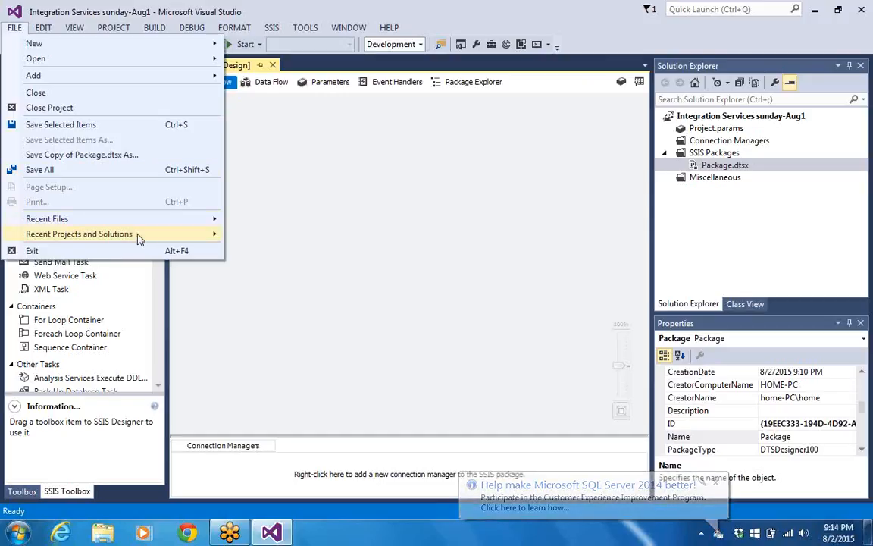
mouse_move(144, 240)
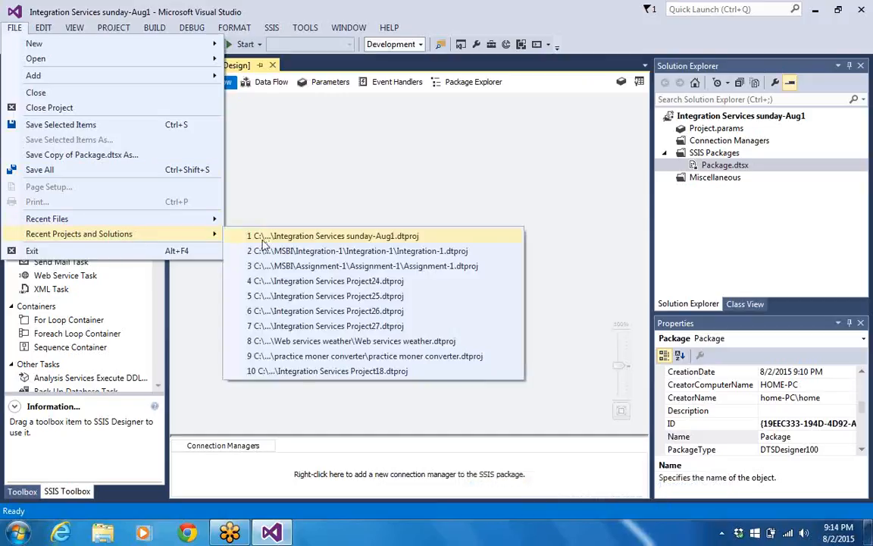
left_click(303, 356)
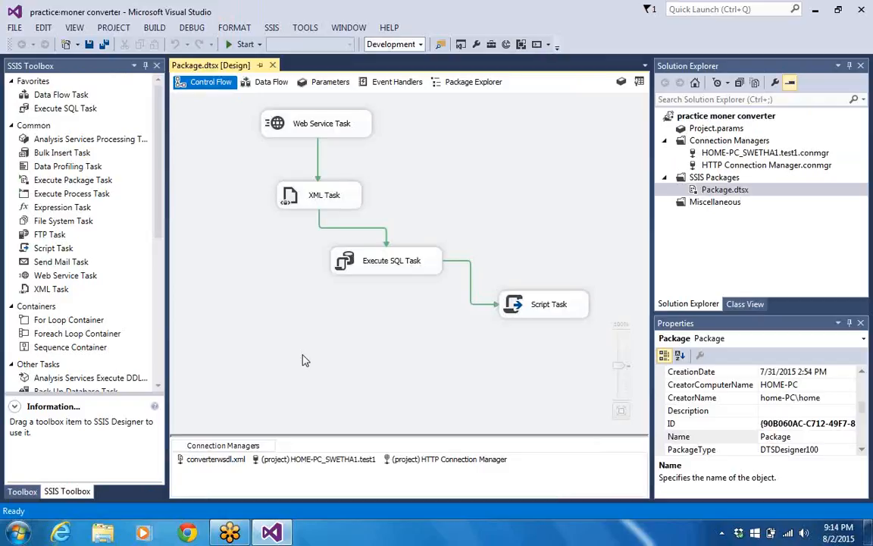
- Reopen the recent project "Integration Services sunday-Aug1"
left_click(14, 30)
mouse_move(24, 45)
mouse_move(153, 35)
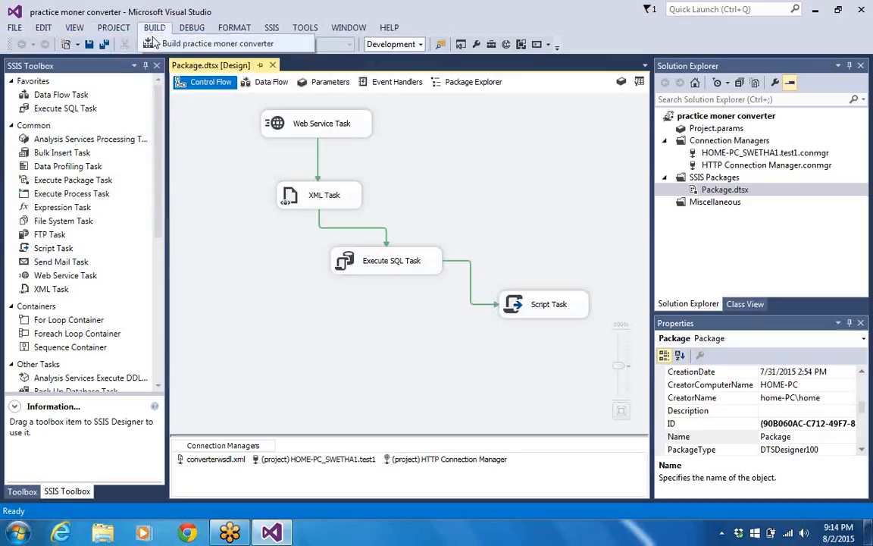
left_click(14, 28)
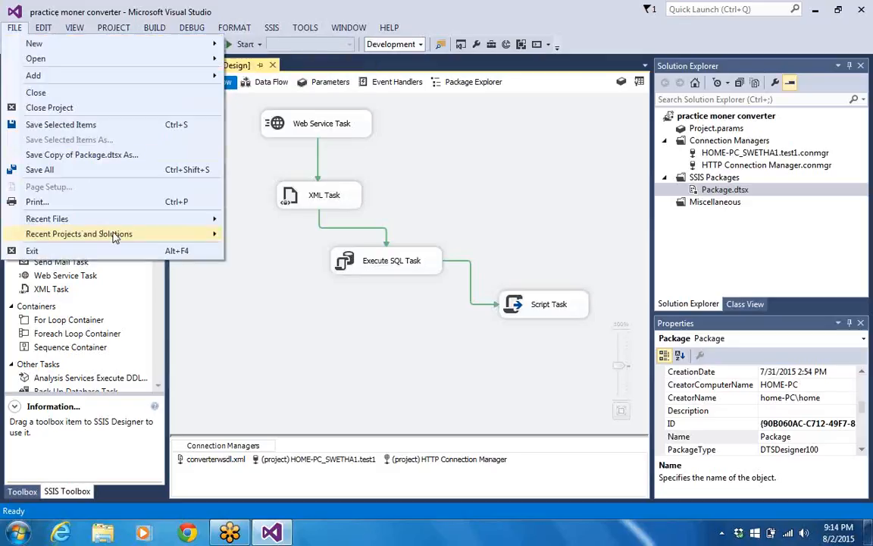
mouse_move(146, 235)
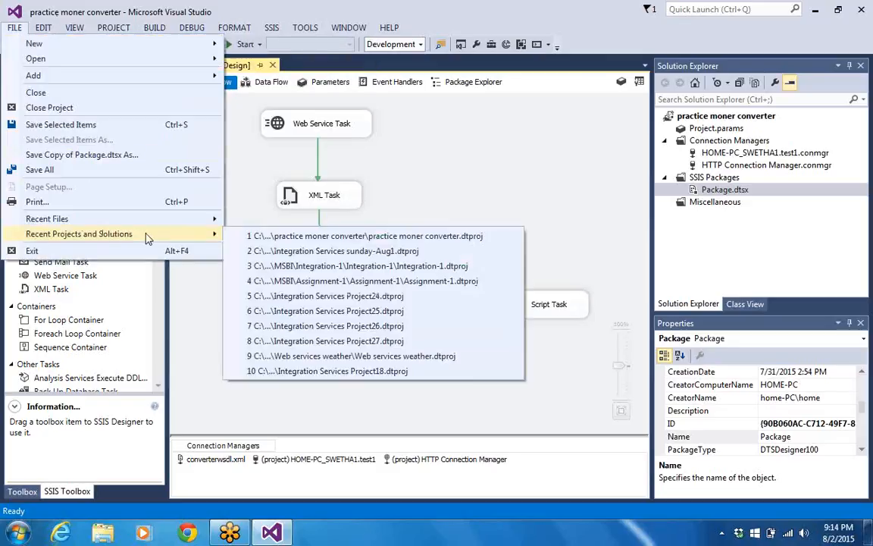
left_click(254, 251)
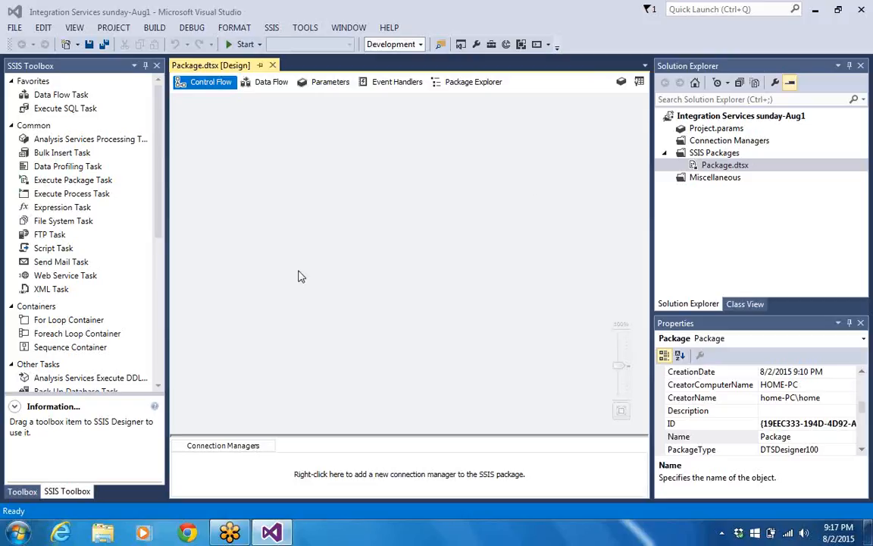
- Add a Message Queue Task from the Other Tasks group to the empty control flow of Package.dtsx
left_click(159, 225)
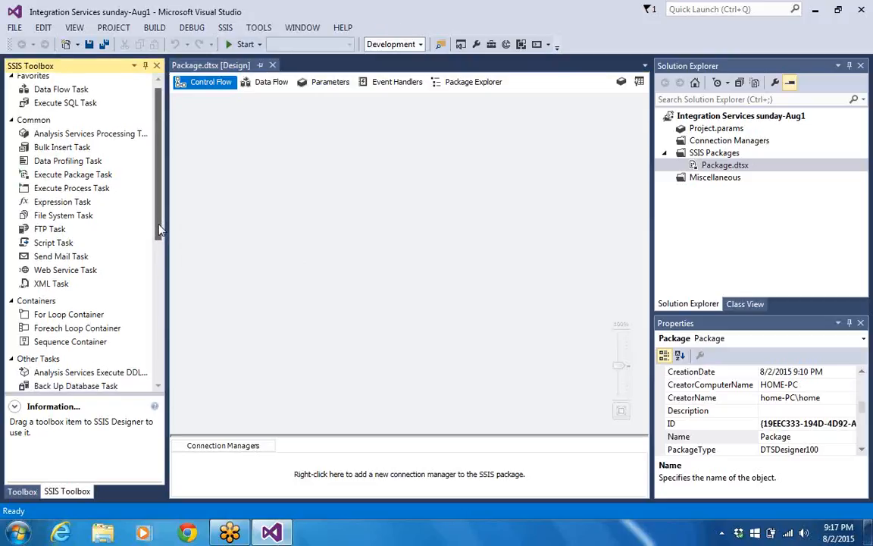
left_click_drag(160, 225, 160, 344)
left_click(107, 288)
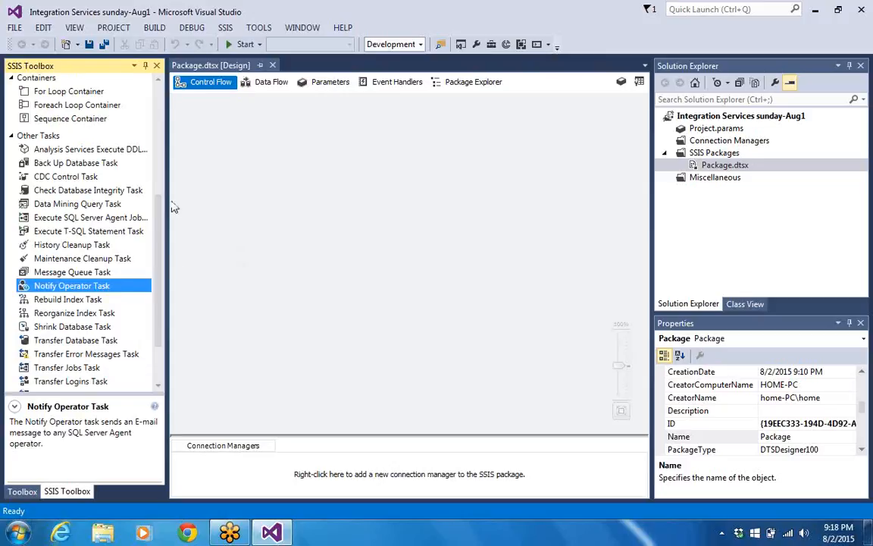
left_click(106, 272)
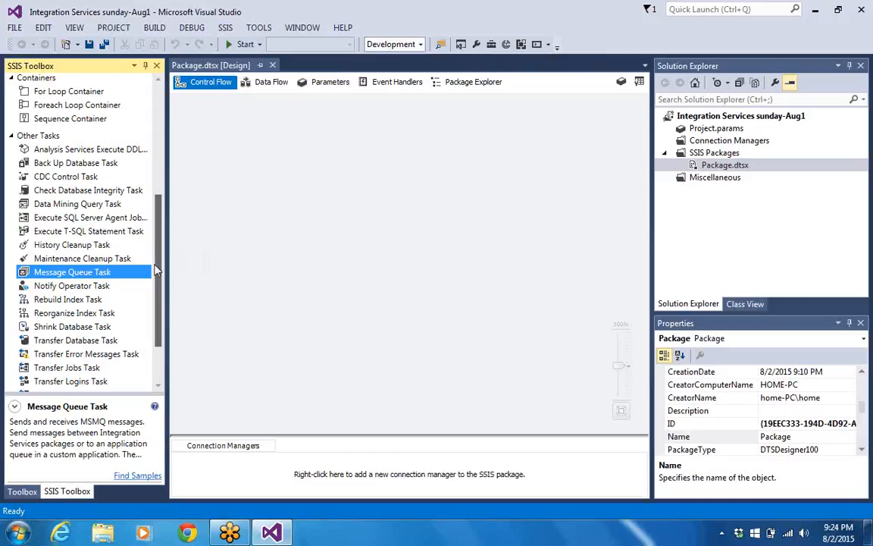
left_click_drag(155, 271, 155, 300)
left_click_drag(73, 204, 292, 170)
right_click(291, 169)
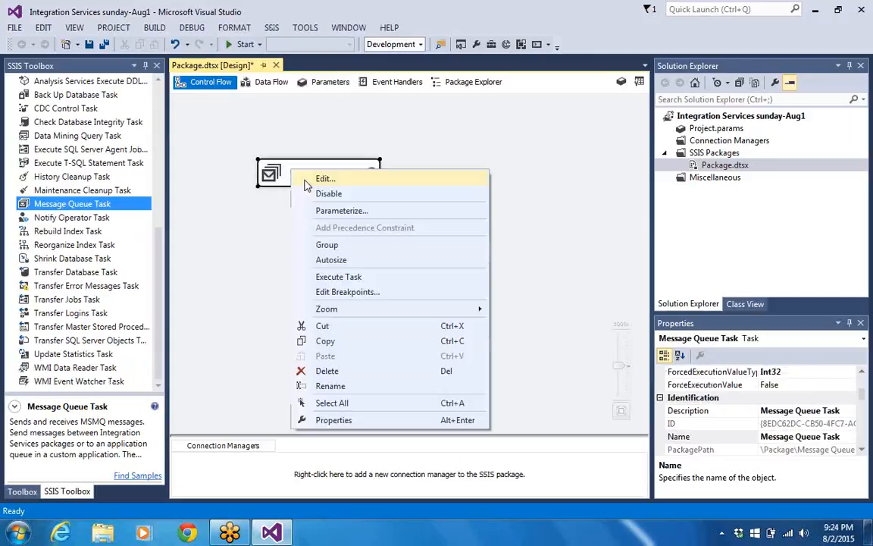
left_click(324, 179)
key("Escape")
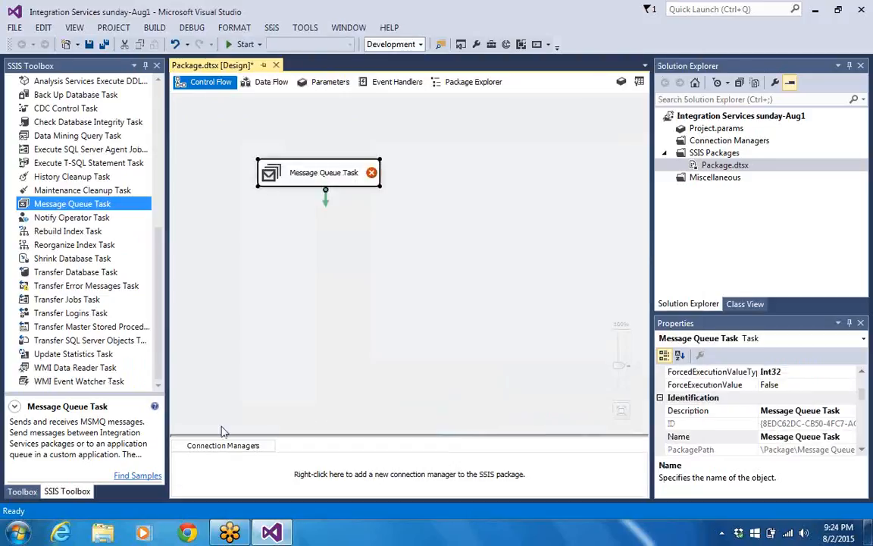
- Switch to the Windows Control Panel and maximize its window
left_click(20, 533)
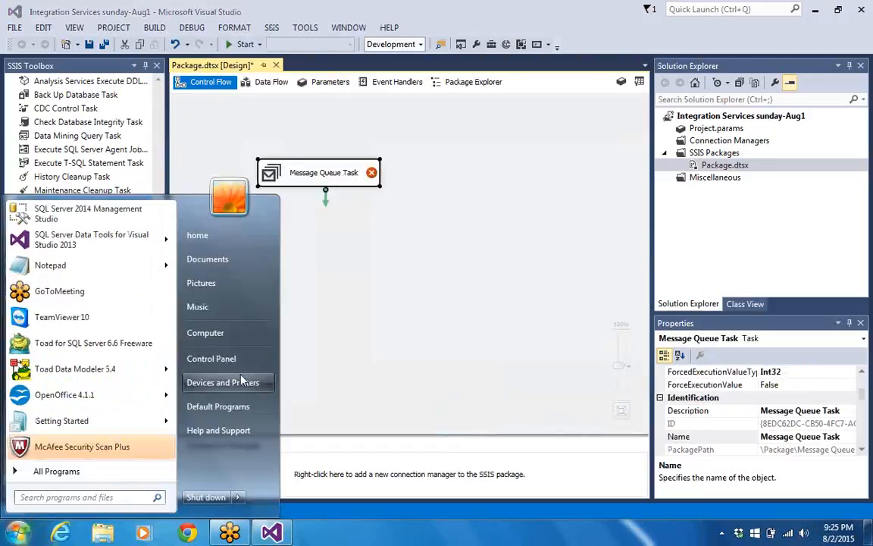
left_click(216, 358)
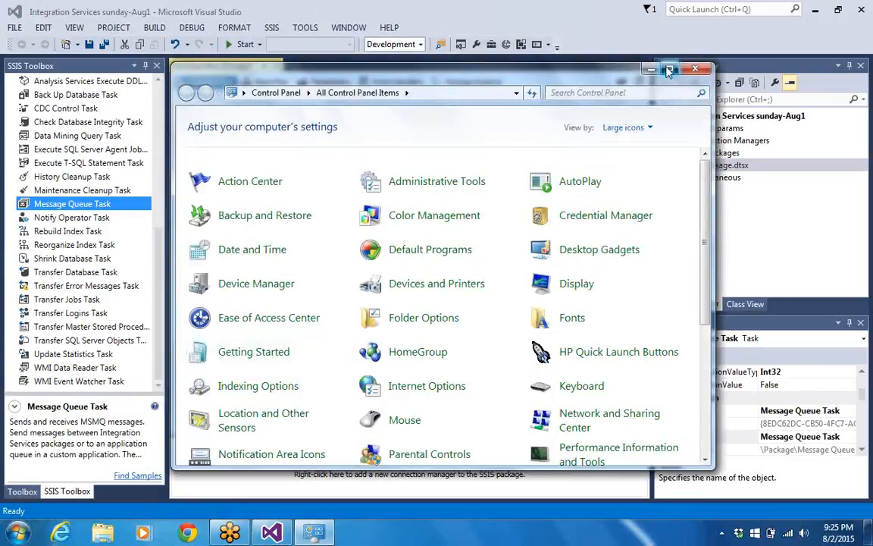
left_click(669, 70)
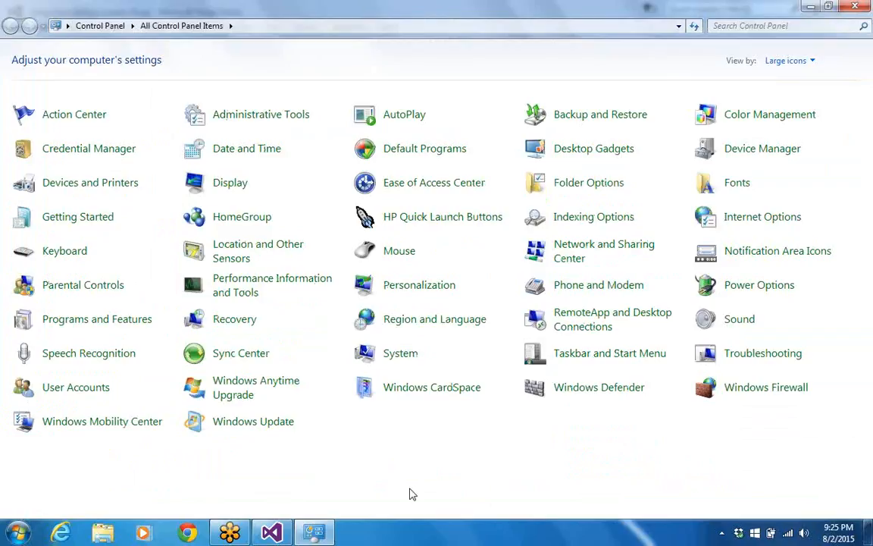
- View Computer Management from the Administrative Tools, close it and return to all Control Panel items
right_click(241, 124)
left_click(252, 129)
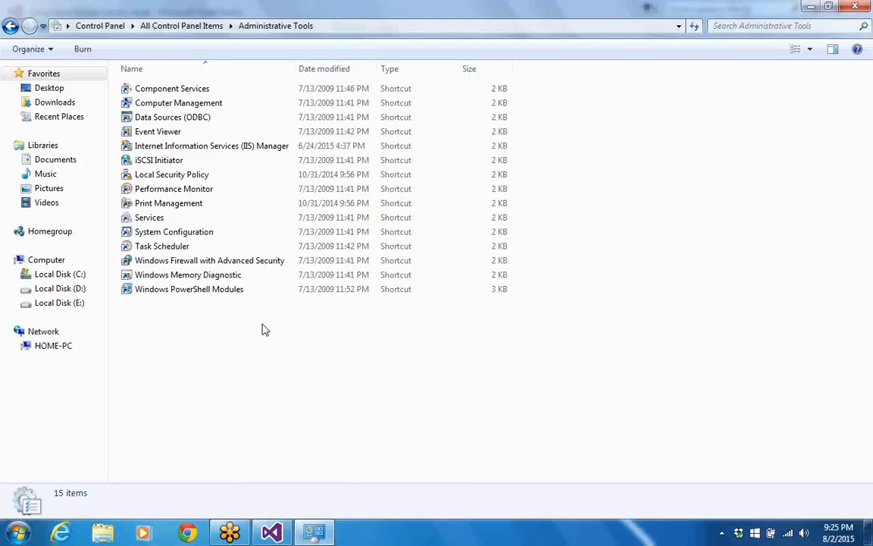
left_click(168, 108)
right_click(168, 108)
left_click(175, 114)
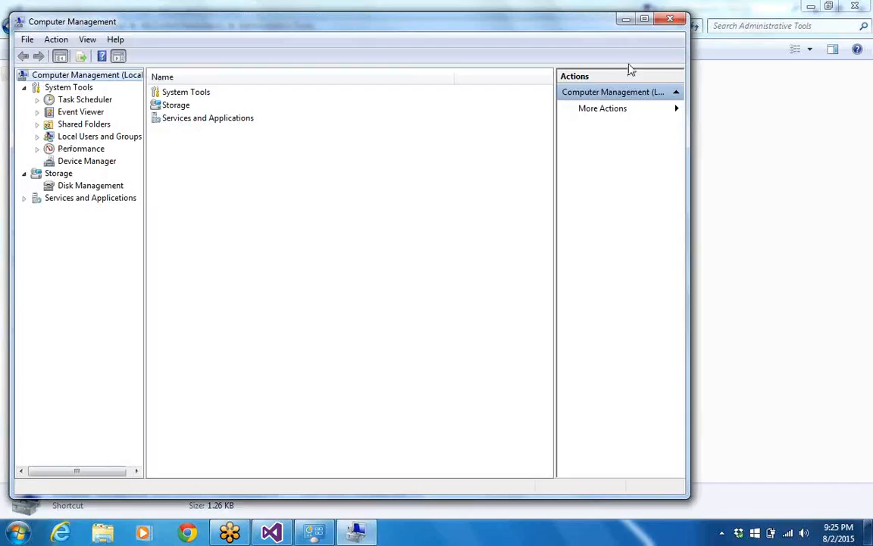
left_click(669, 20)
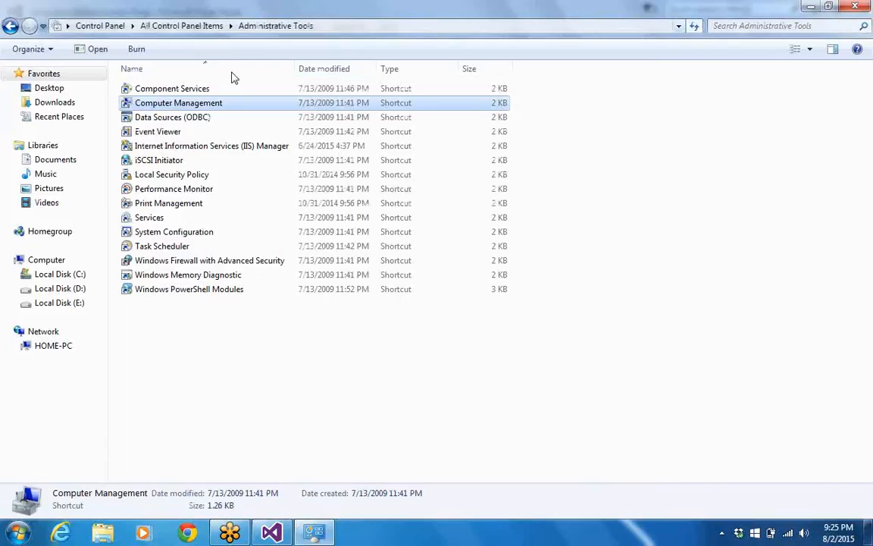
left_click(9, 27)
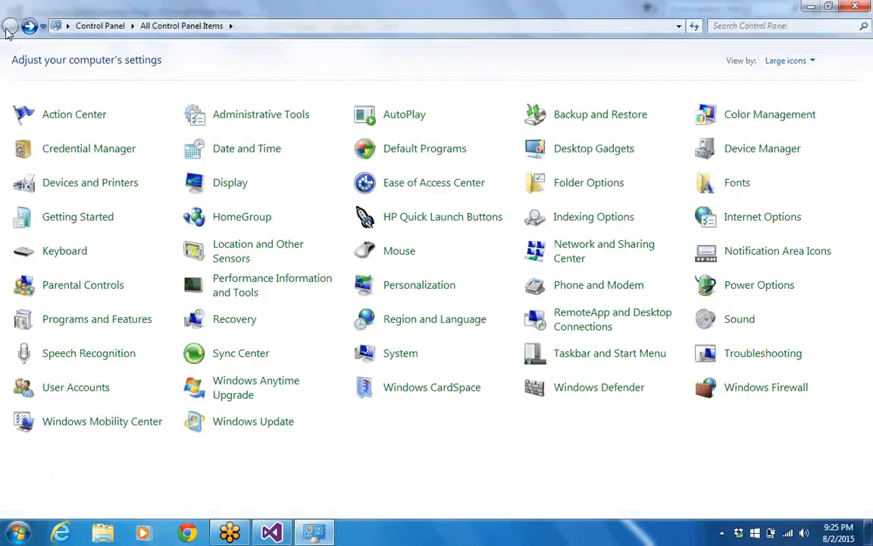
- Open the Windows Features dialog from Programs and Features and maximize it
right_click(108, 320)
left_click(112, 327)
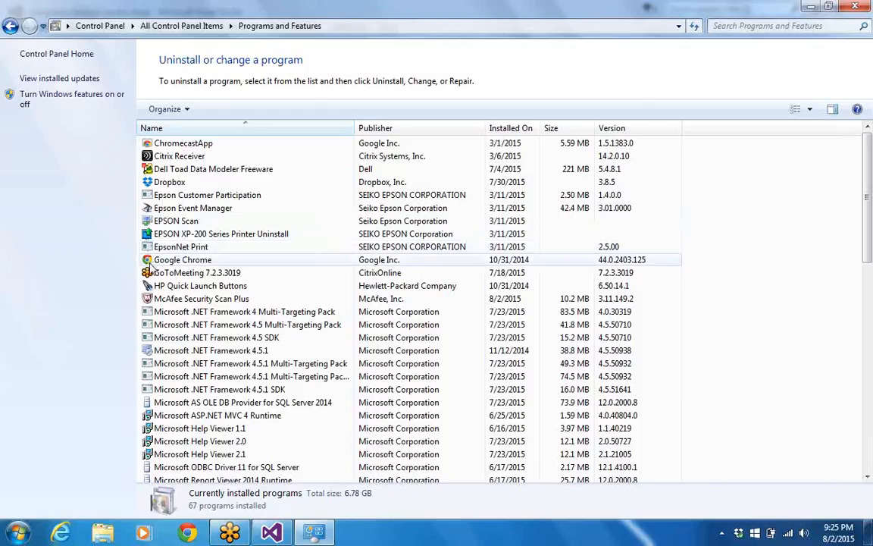
left_click(27, 99)
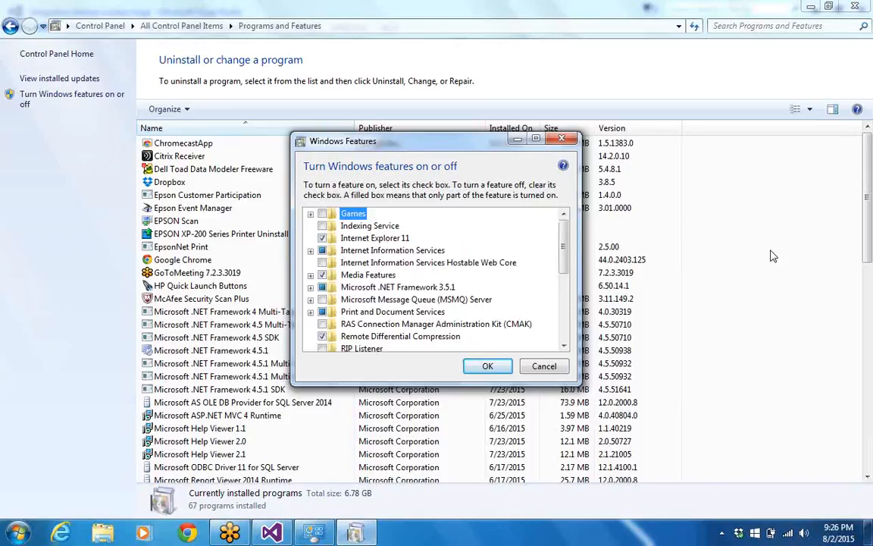
left_click(536, 141)
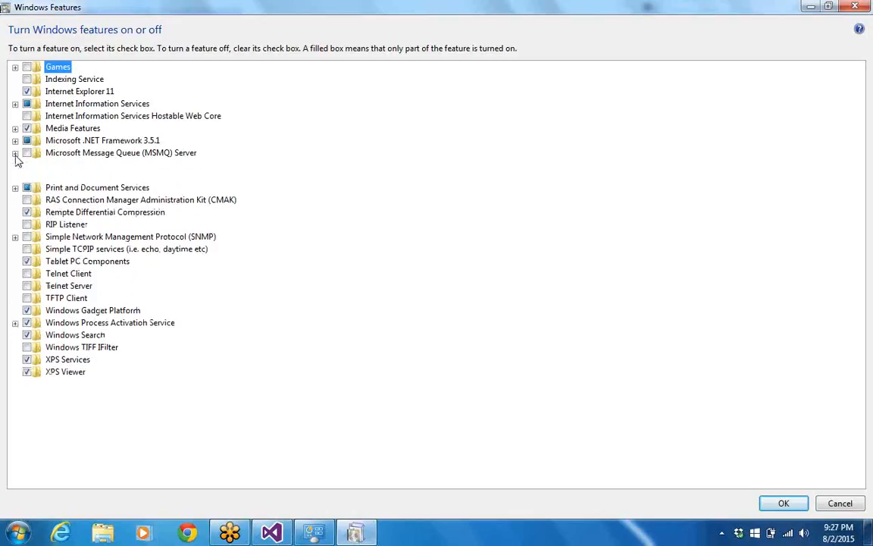
- Enable Active Directory Domain Services Integration, HTTP Support, Triggers and Multicasting Support under Microsoft Message Queue (MSMQ) Server Core
left_click(29, 165)
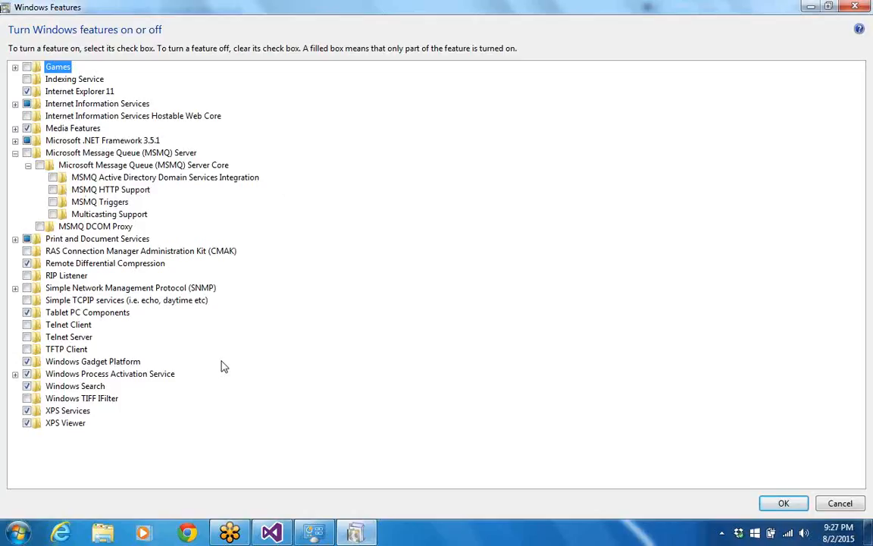
left_click(52, 177)
left_click(53, 189)
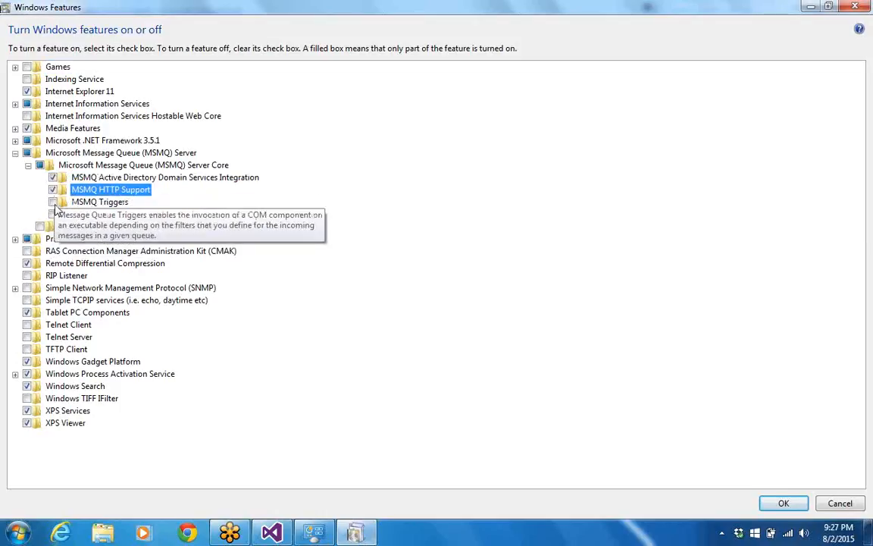
left_click(53, 201)
left_click(52, 213)
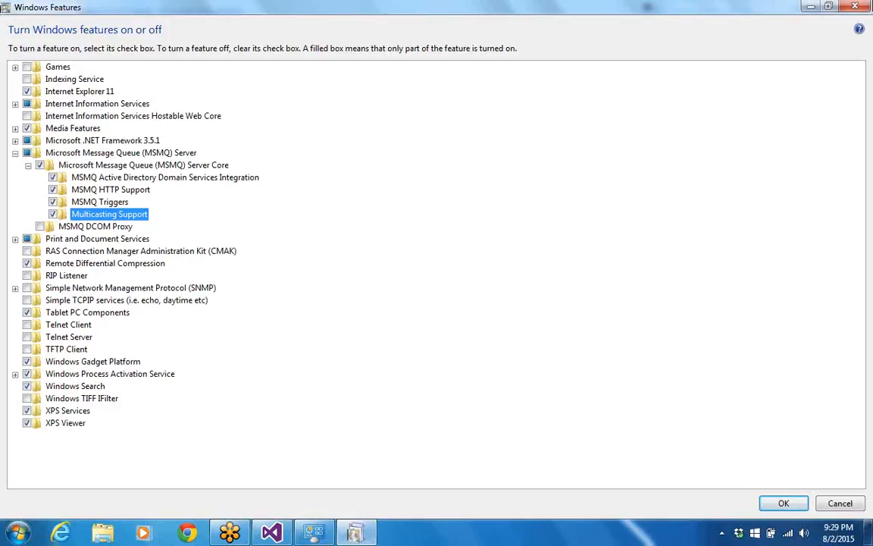
- Switch back to Visual Studio and add a new SSIS package to the project's SSIS Packages folder
left_click(810, 8)
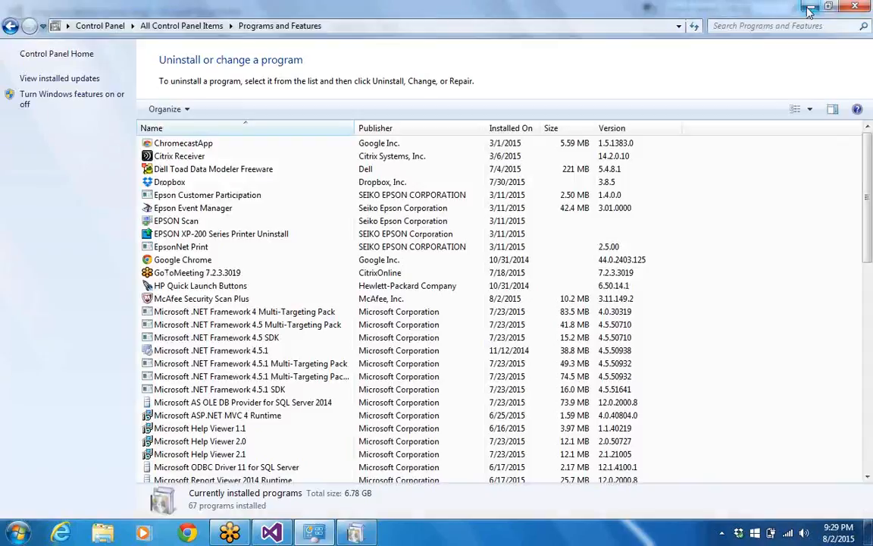
left_click(809, 7)
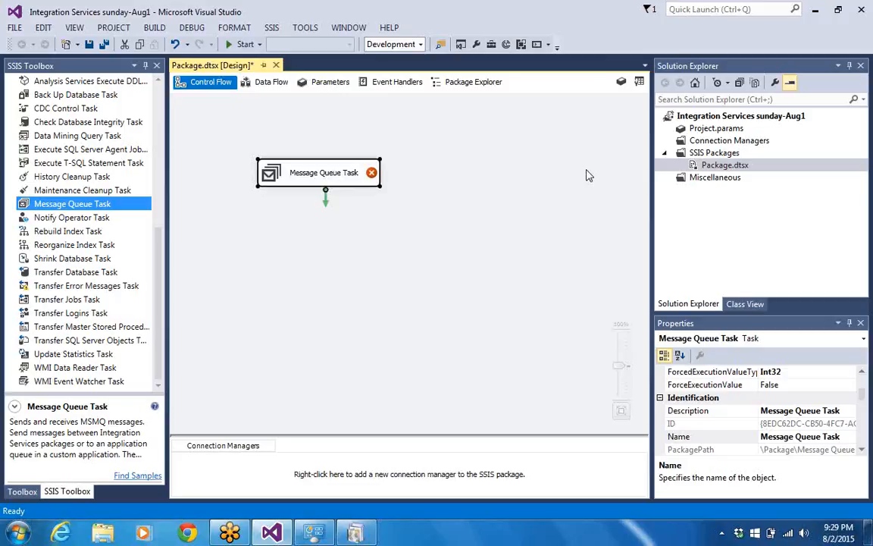
right_click(708, 168)
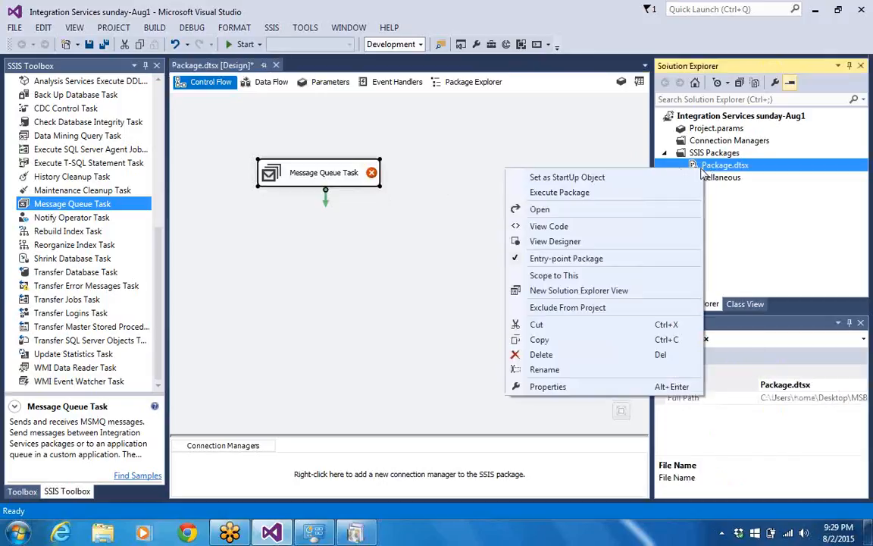
left_click(726, 155)
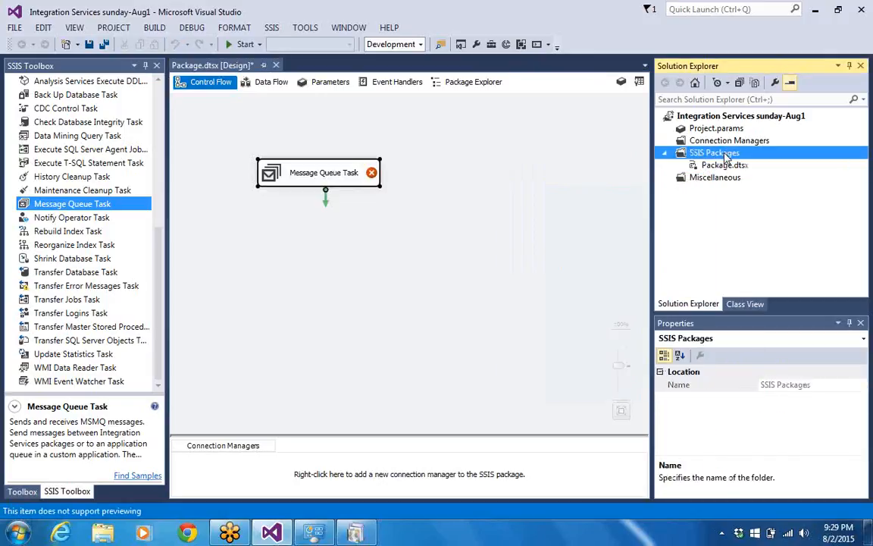
right_click(725, 154)
left_click(648, 164)
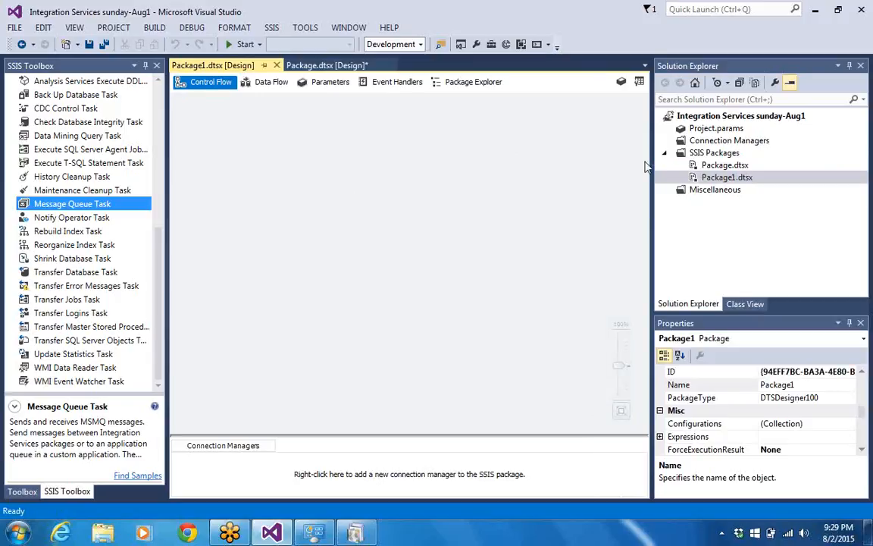
- Delete Package1.dtsx from the project's SSIS Packages folder and confirm its permanent removal
right_click(702, 179)
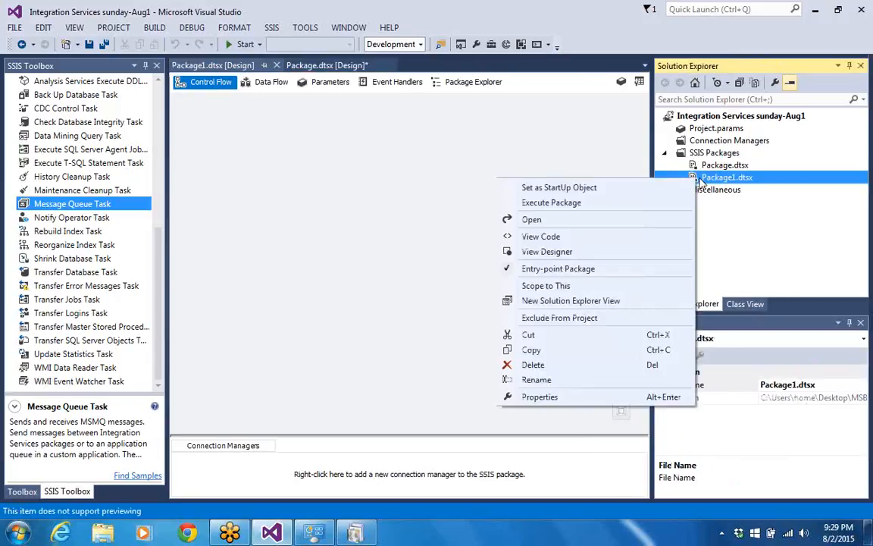
left_click(565, 366)
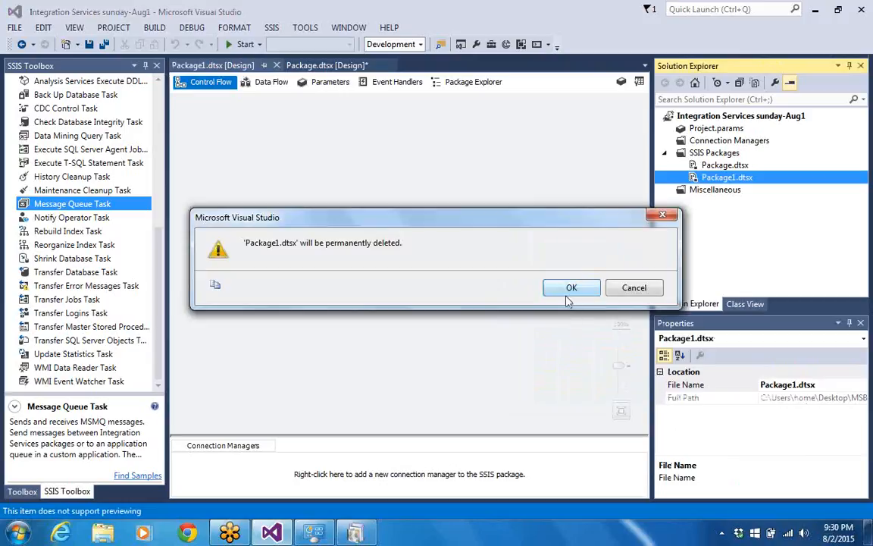
left_click(571, 287)
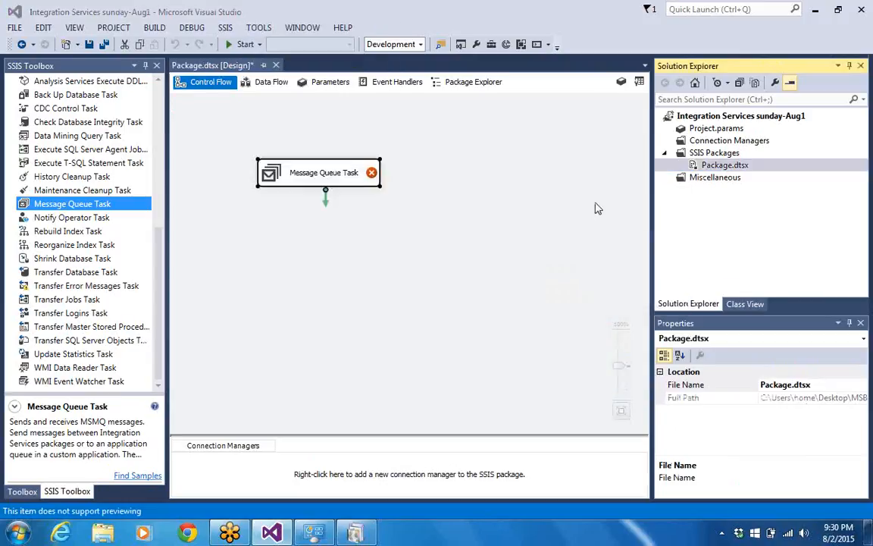
left_click(689, 155)
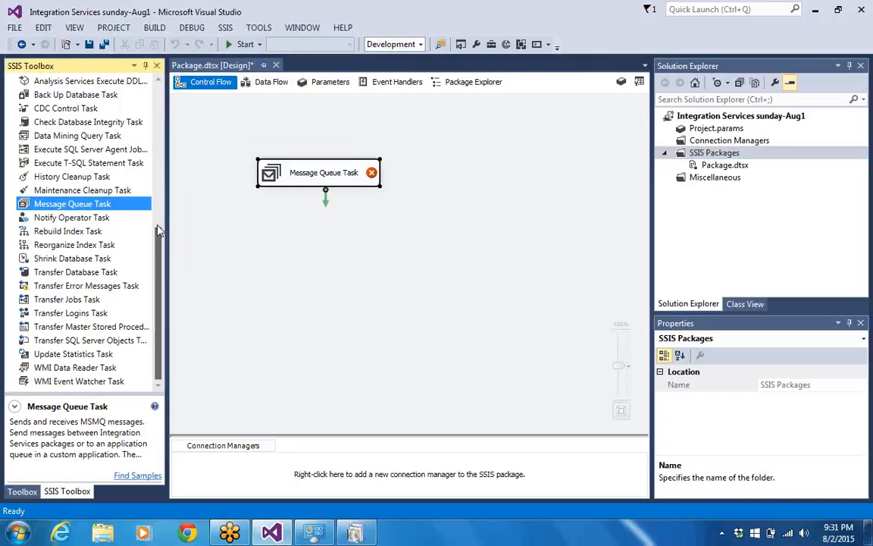
scroll(157, 183, "up", 2)
scroll(157, 183, "up", 5)
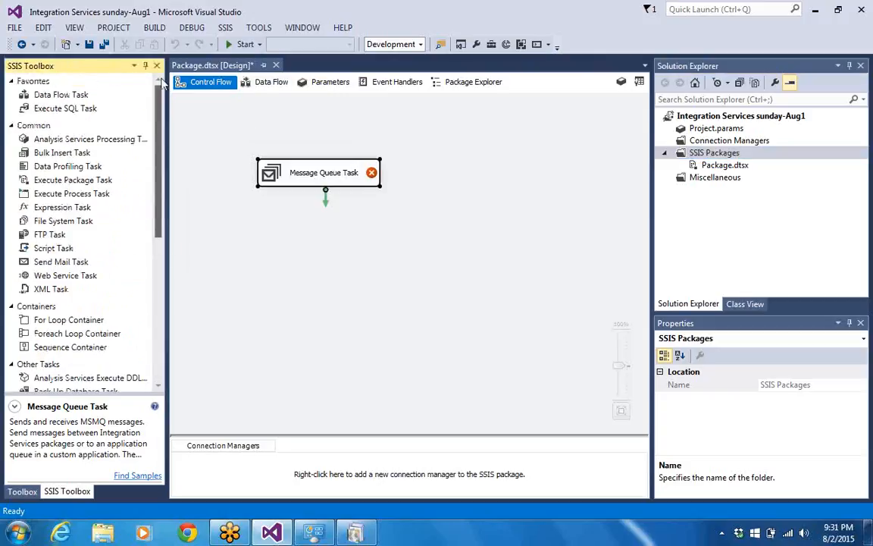
left_click_drag(162, 142, 164, 143)
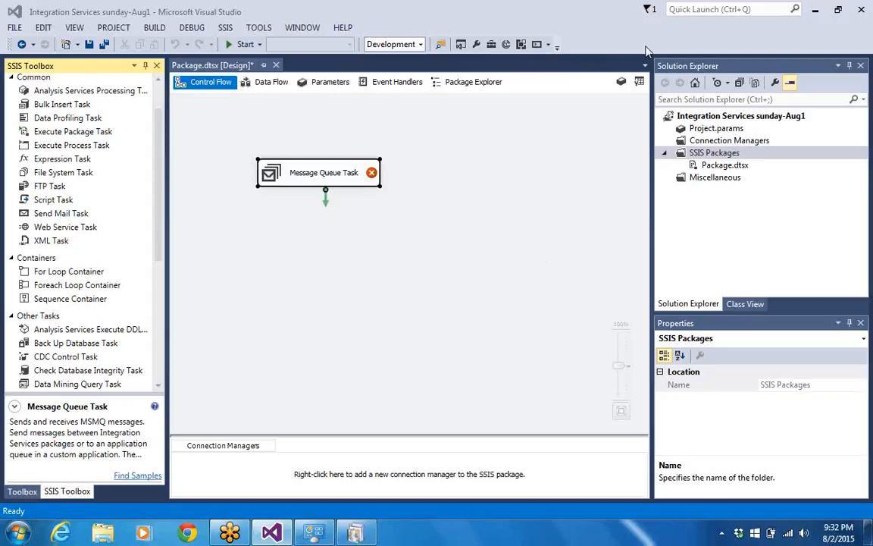
- Examine the Message Queue Task's Execution, Forced Execution Value and Identification properties, widening the properties area temporarily
left_click(335, 182)
right_click(335, 181)
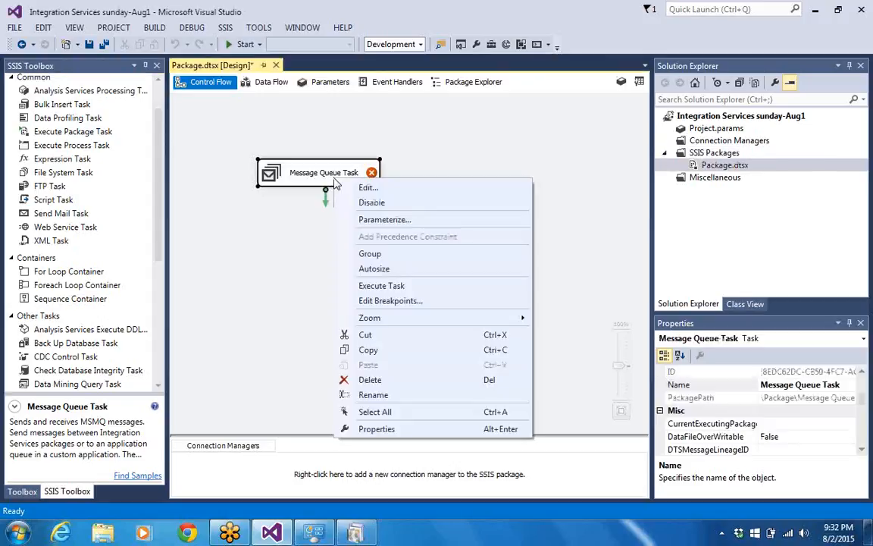
left_click(374, 395)
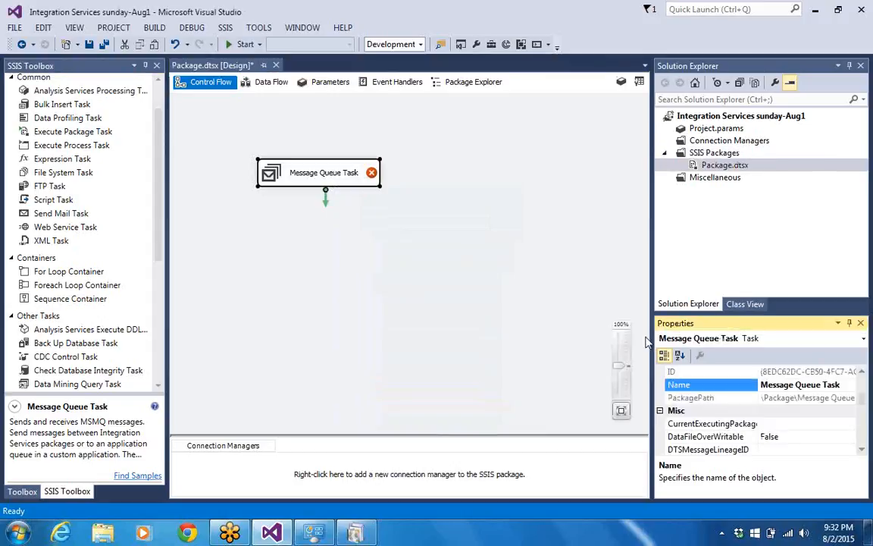
left_click_drag(648, 342, 564, 354)
scroll(863, 453, "up", 4)
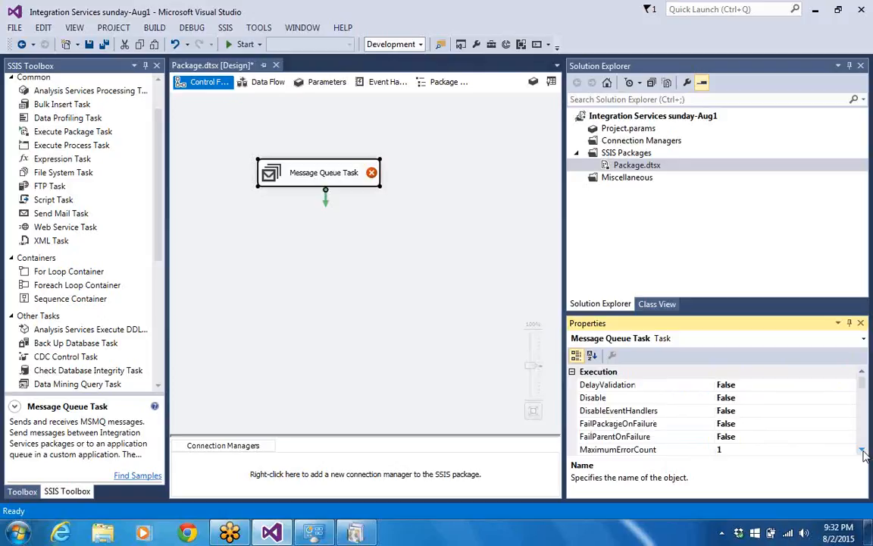
left_click(862, 450)
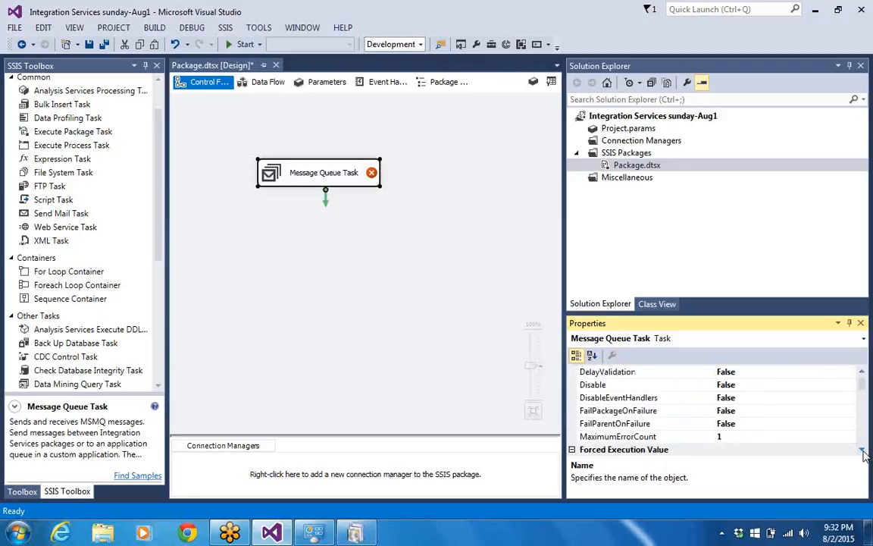
left_click(862, 450)
left_click(861, 450)
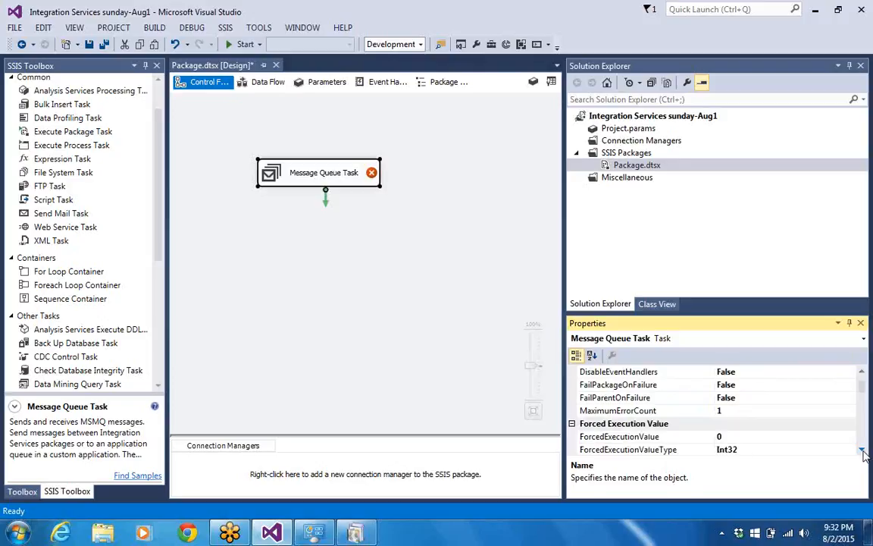
left_click(862, 450)
left_click(861, 450)
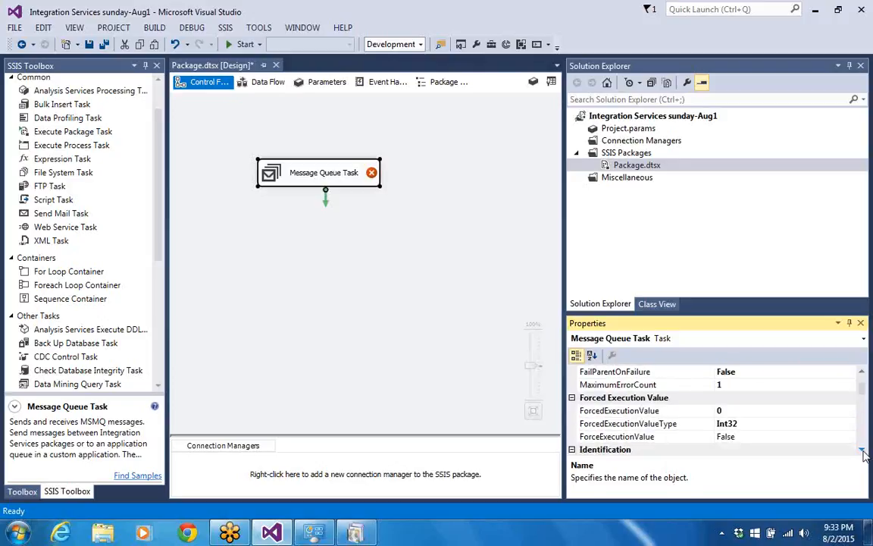
double_click(861, 450)
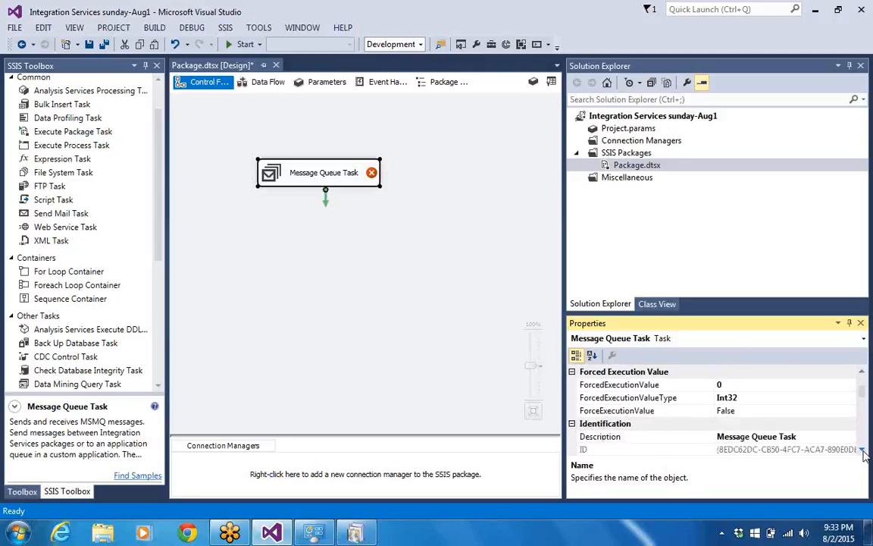
left_click(861, 450)
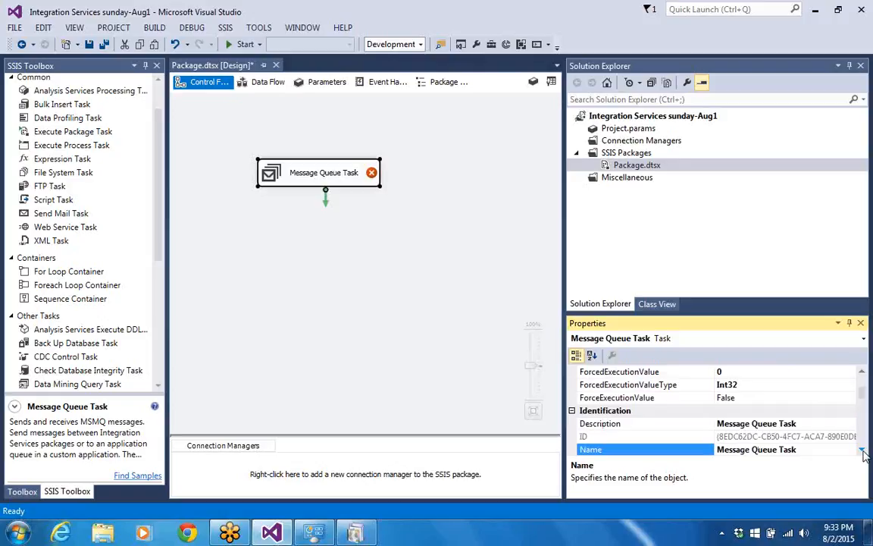
left_click(861, 450)
left_click(862, 450)
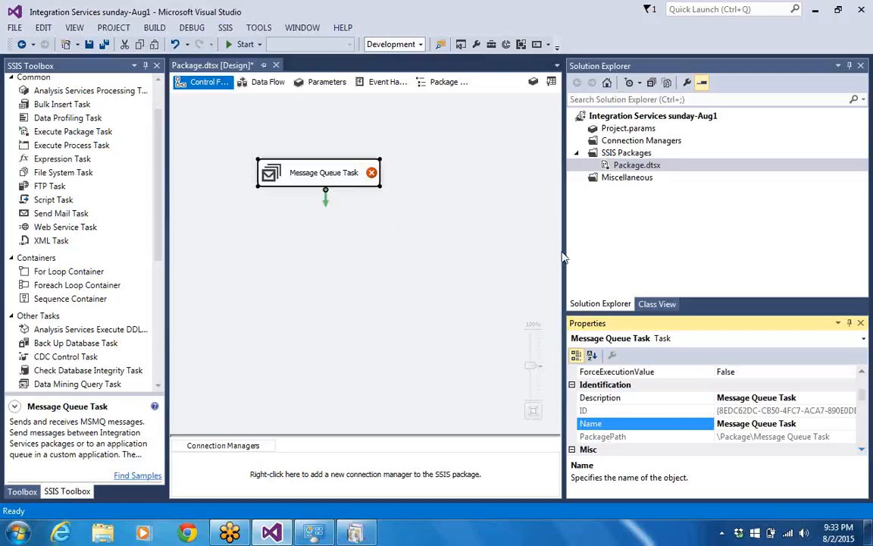
left_click_drag(564, 254, 610, 260)
- View the general settings in the Message Queue Task Editor and close it without changes
right_click(327, 180)
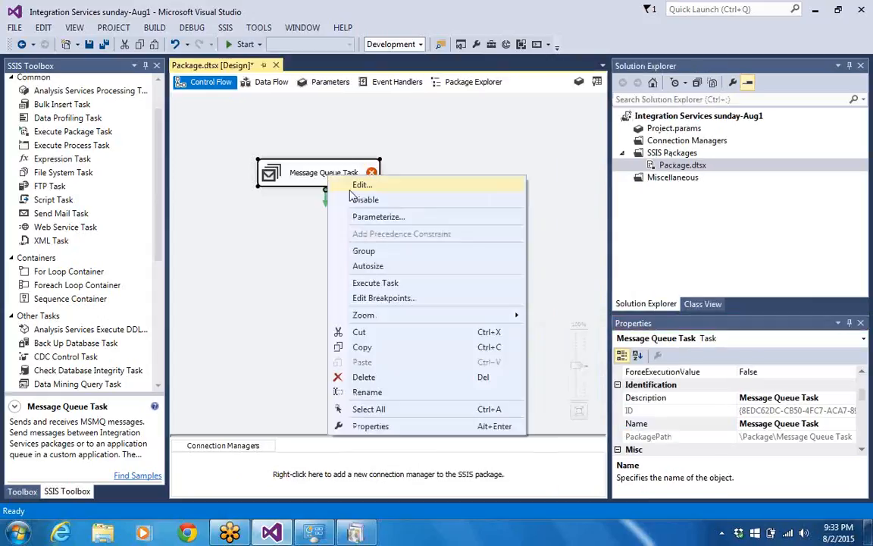
left_click(359, 186)
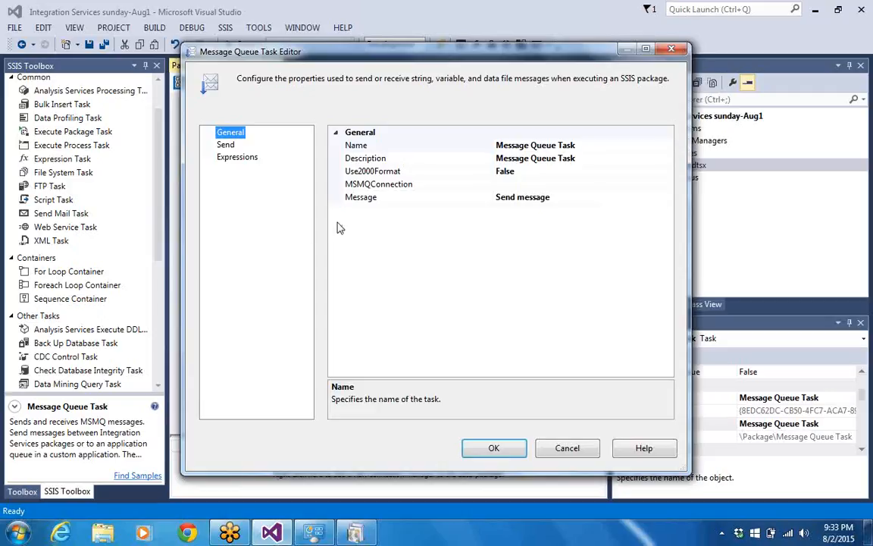
left_click(560, 452)
left_click(661, 145)
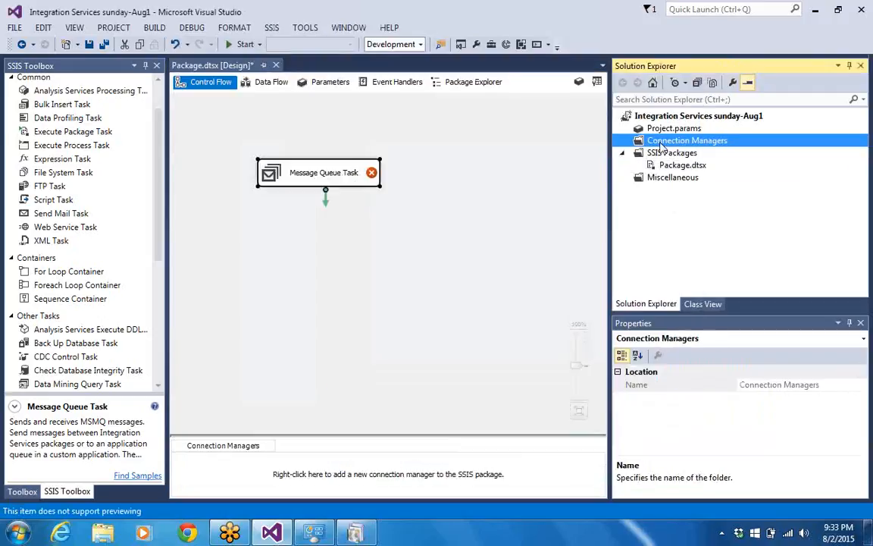
double_click(671, 142)
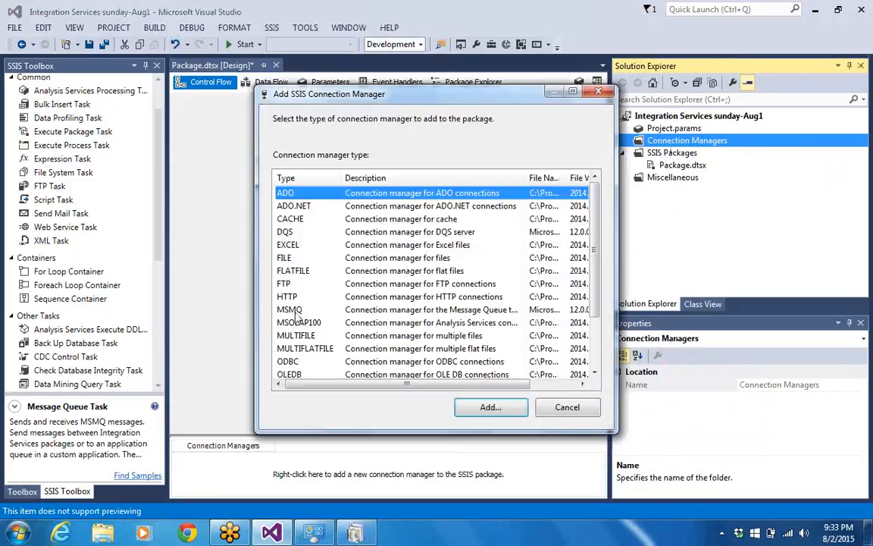
left_click(290, 309)
left_click(466, 409)
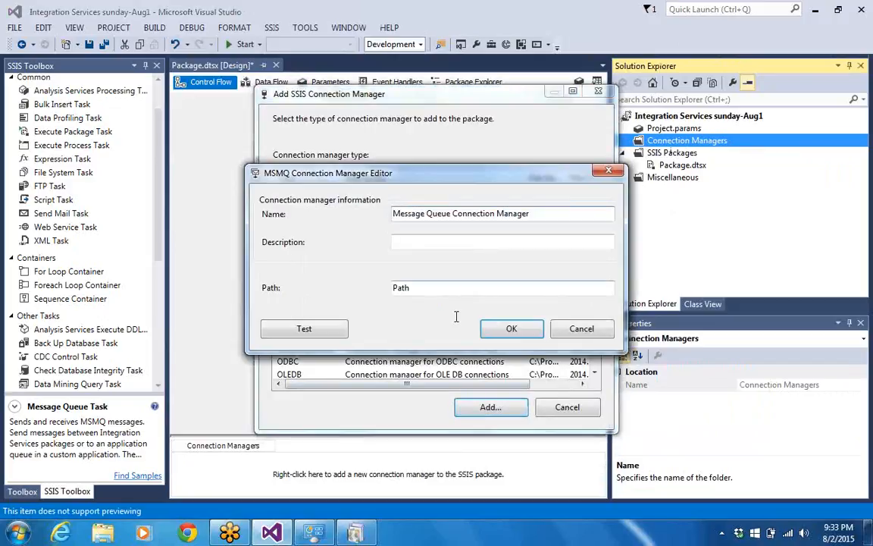
left_click(537, 215)
type("1")
left_click(497, 290)
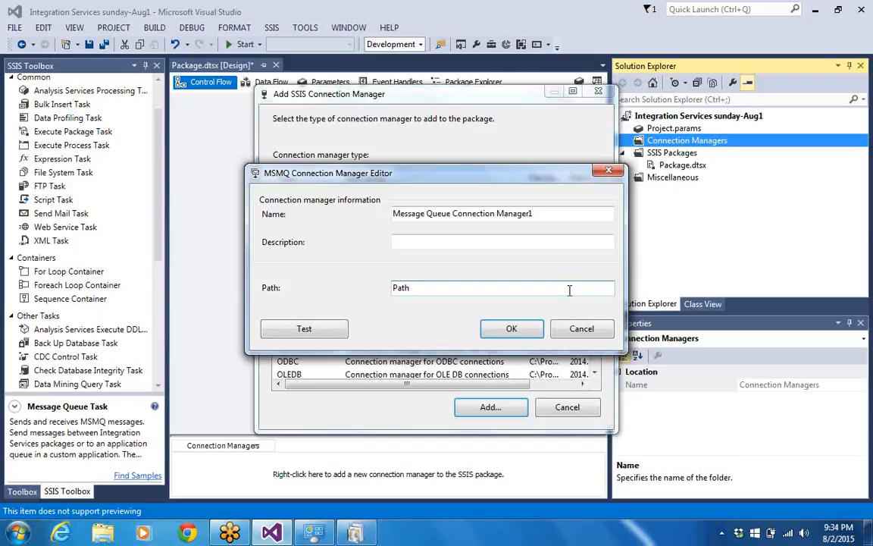
left_click(581, 328)
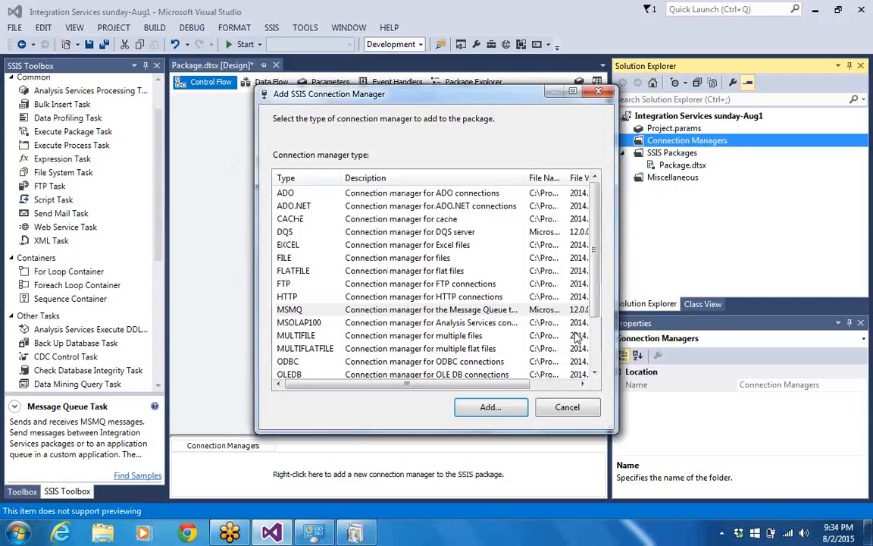
left_click(567, 410)
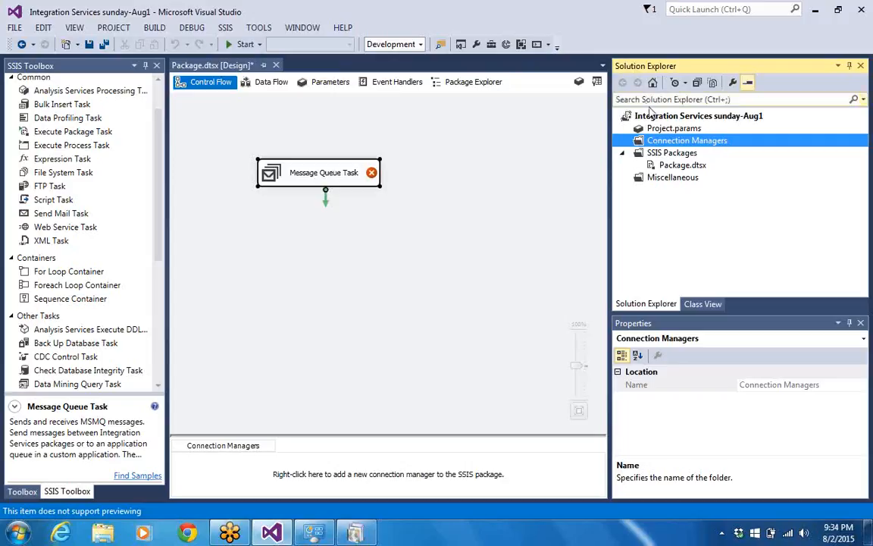
- Start a new MSMQ connection manager in the project and name it Message Queue Connection Manager-1
right_click(662, 146)
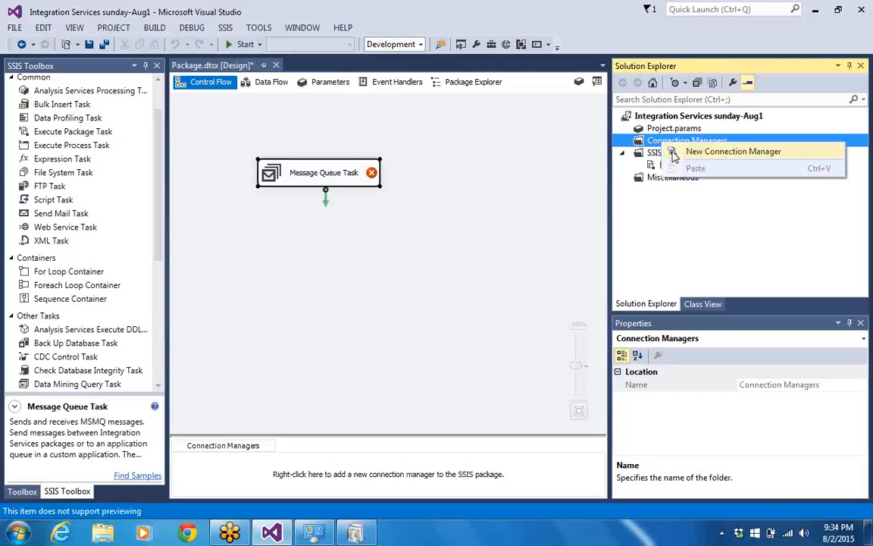
left_click(682, 150)
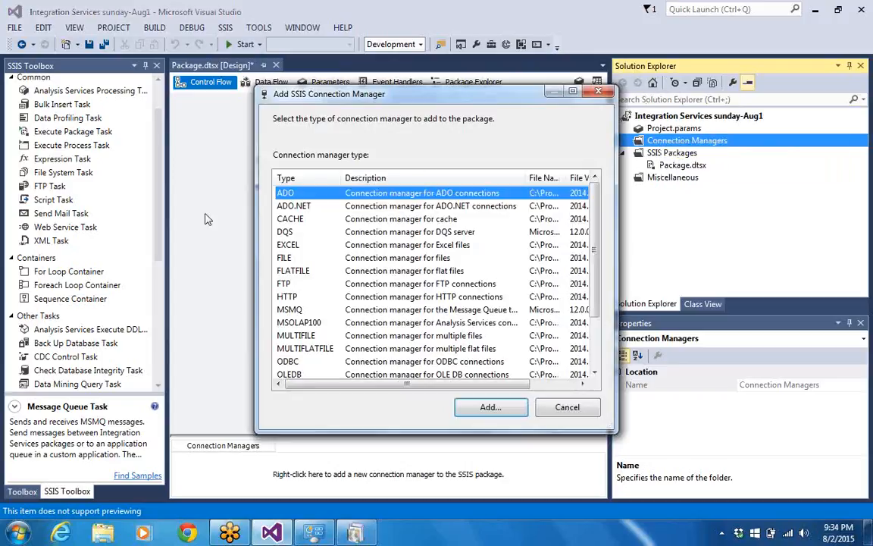
left_click(372, 310)
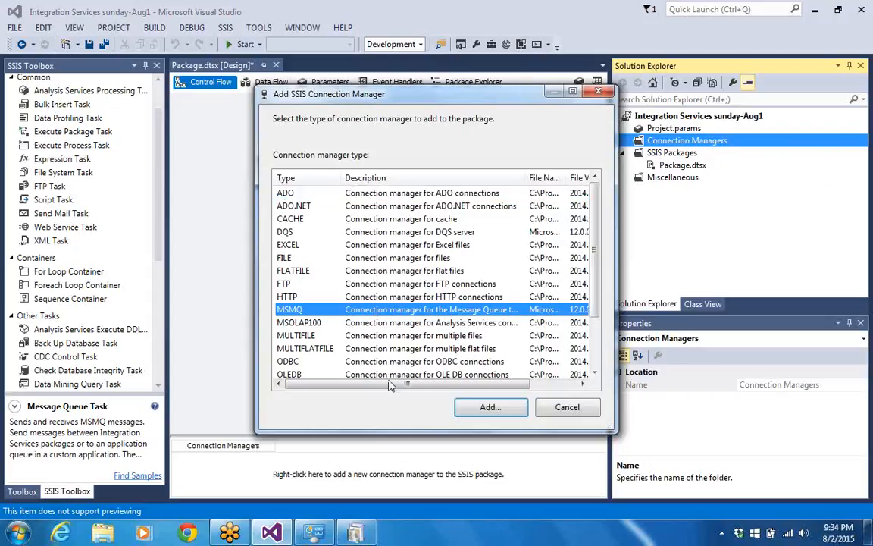
left_click(479, 411)
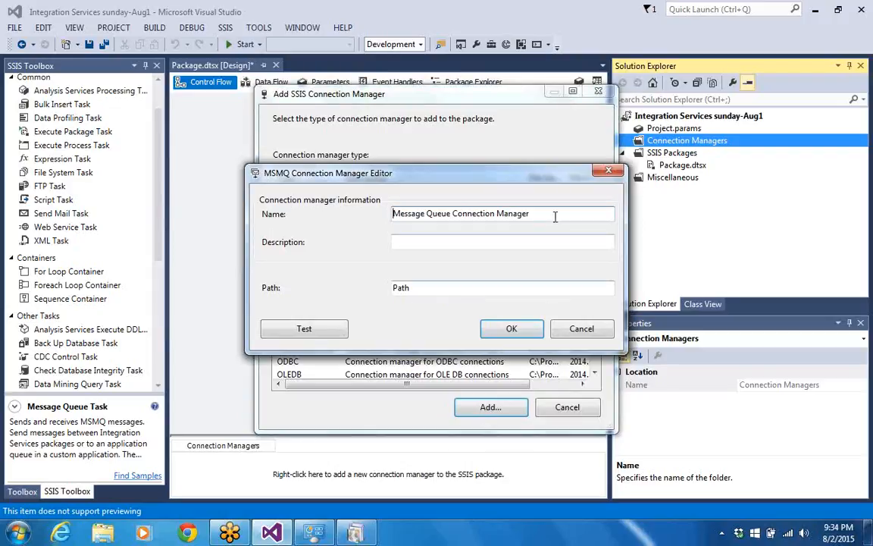
type("-1")
- Set the MSMQ connection manager's path to .\private$\myssismsg
left_click(524, 293)
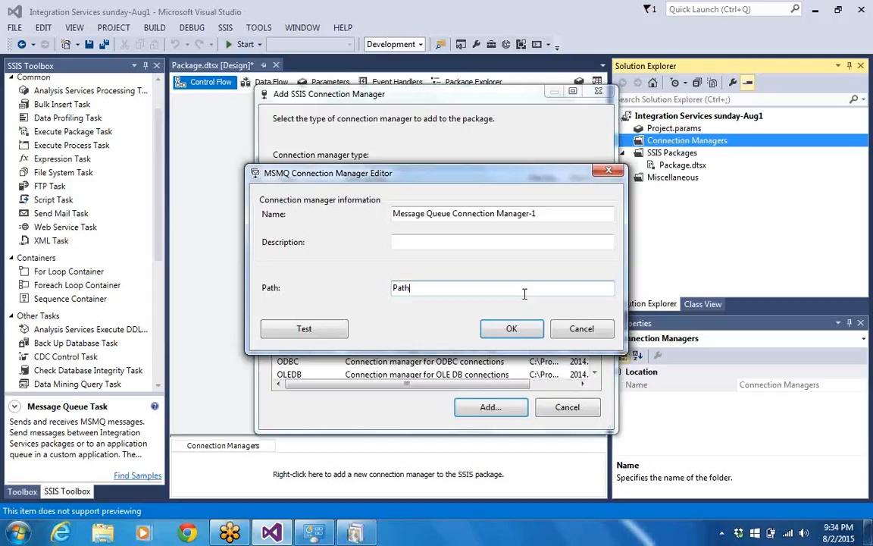
key("BackSpace")
key("BackSpace")
key("BackSpace")
key("BackSpace")
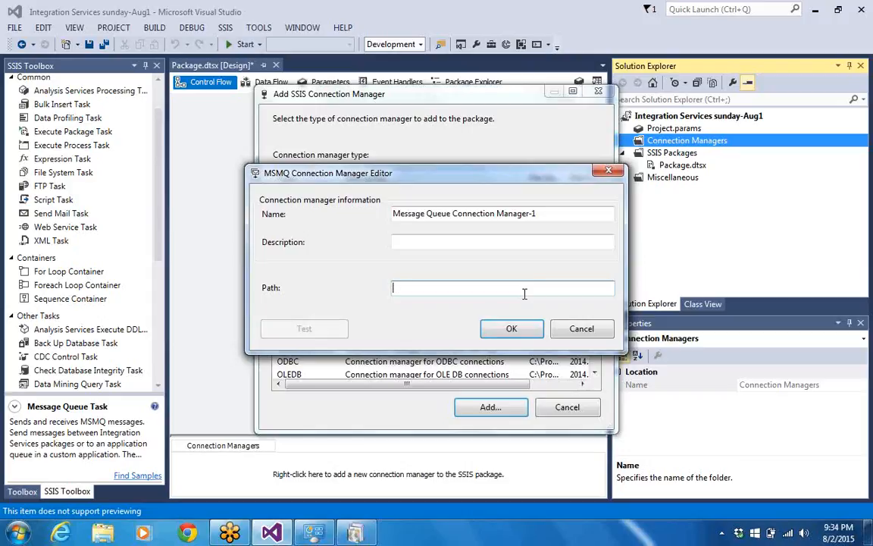
type(".")
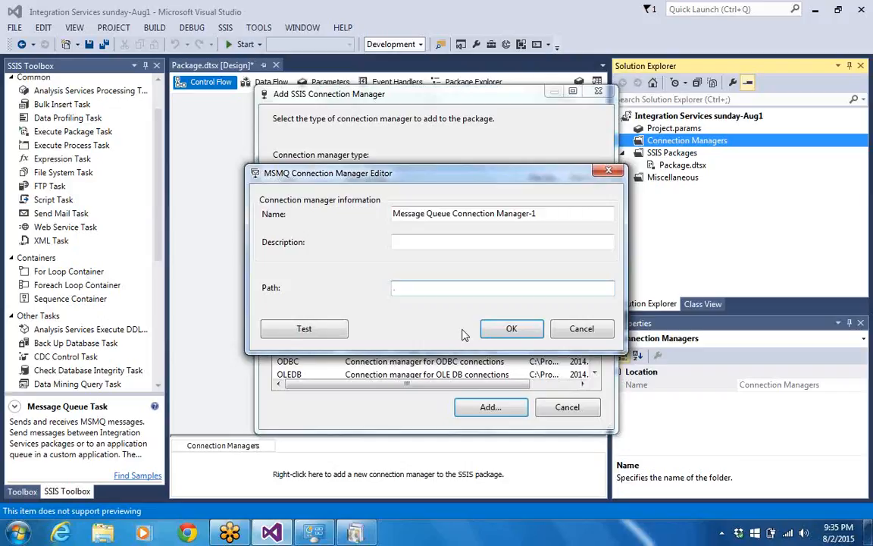
type("/")
key("BackSpace")
type("\\")
type("Fr")
key("BackSpace")
key("BackSpace")
type("pro")
key("BackSpace")
type("ivate$\\myssismsd")
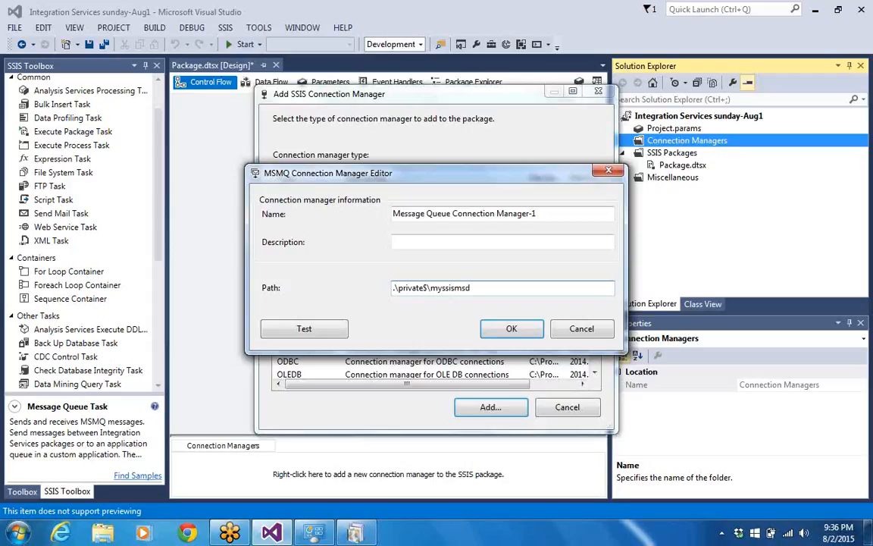
key("BackSpace")
type("g")
- Test the MSMQ connection, dismiss the message and cancel adding the connection manager
left_click(303, 330)
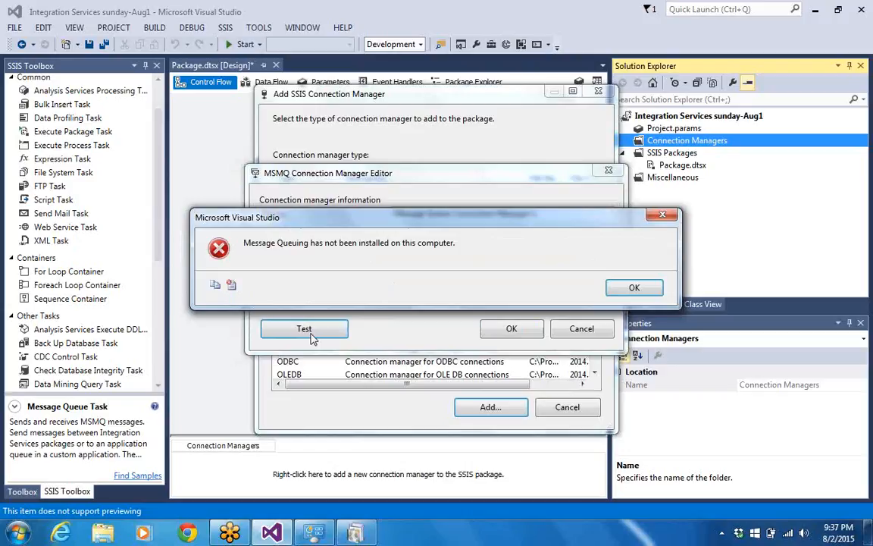
left_click(627, 292)
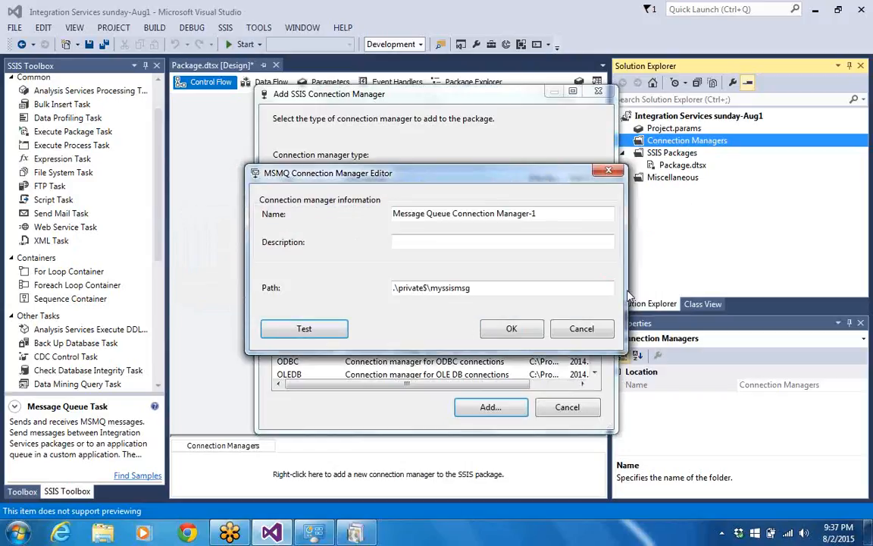
left_click(581, 329)
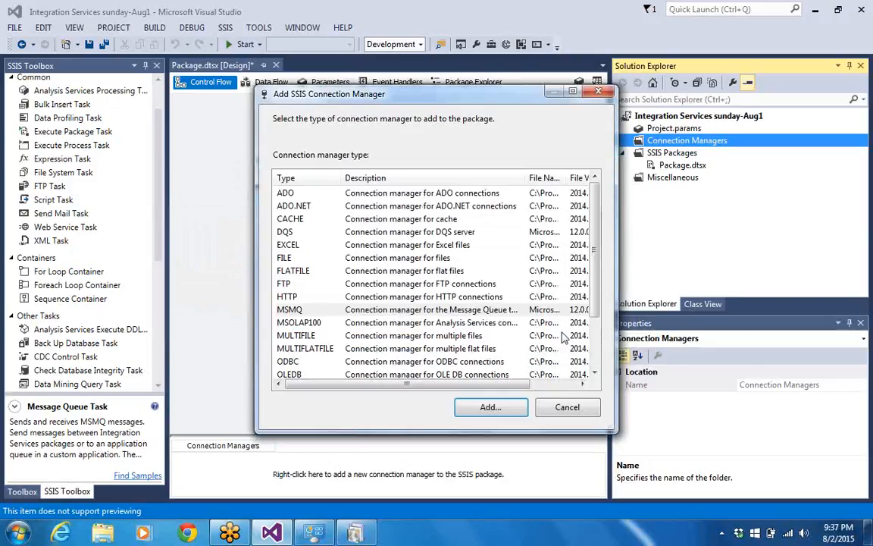
left_click(564, 408)
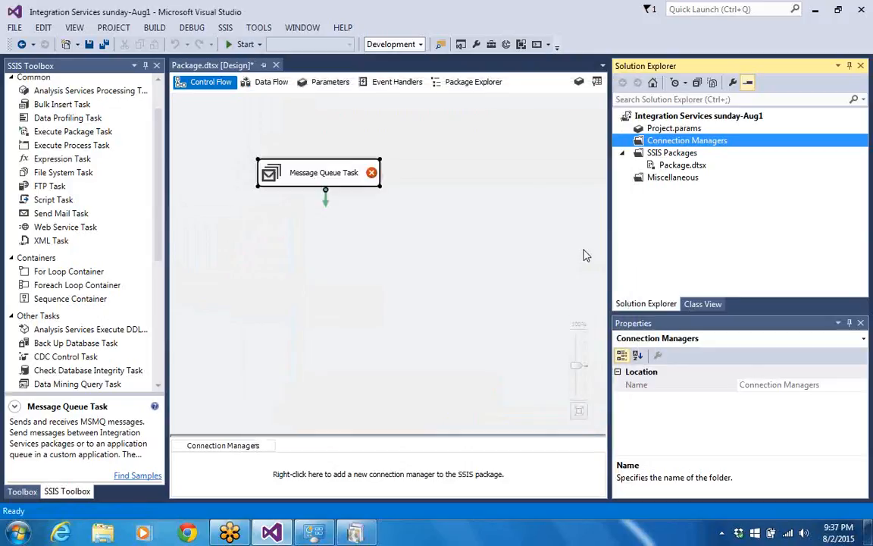
left_click(18, 534)
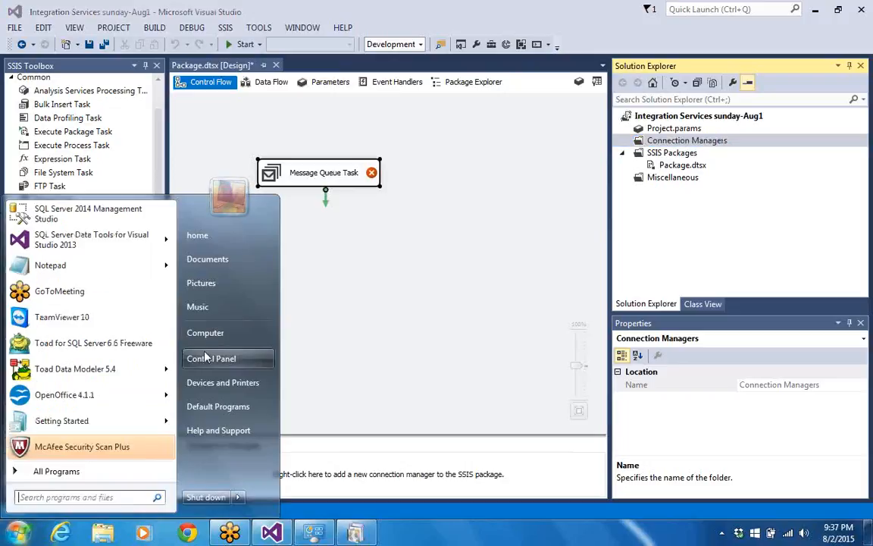
left_click(184, 322)
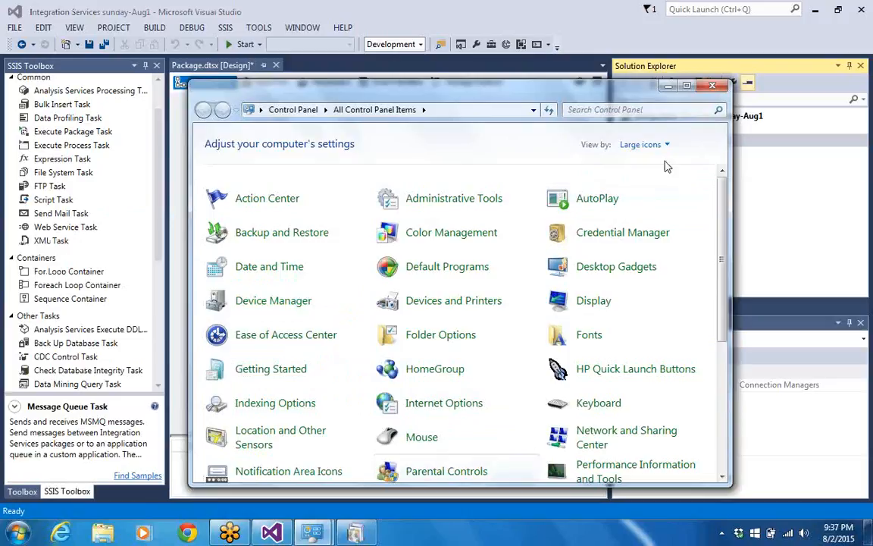
mouse_move(319, 538)
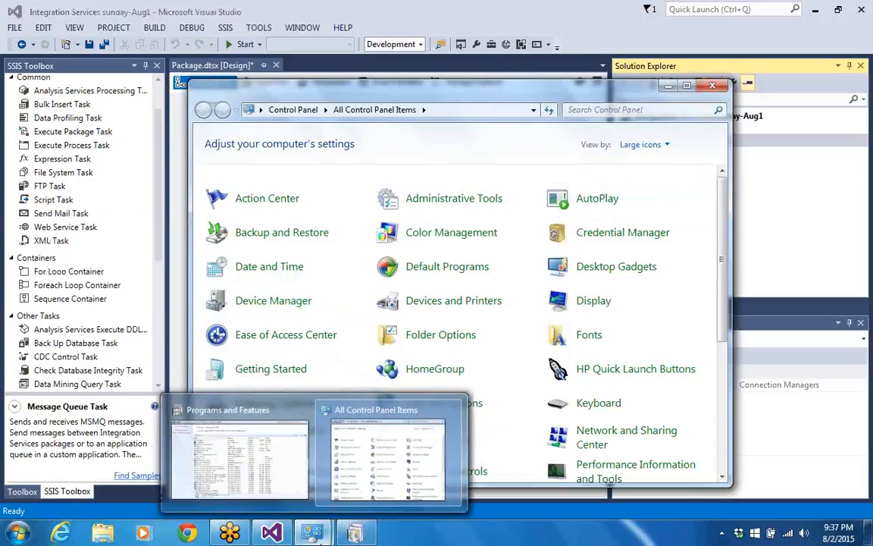
left_click(342, 477)
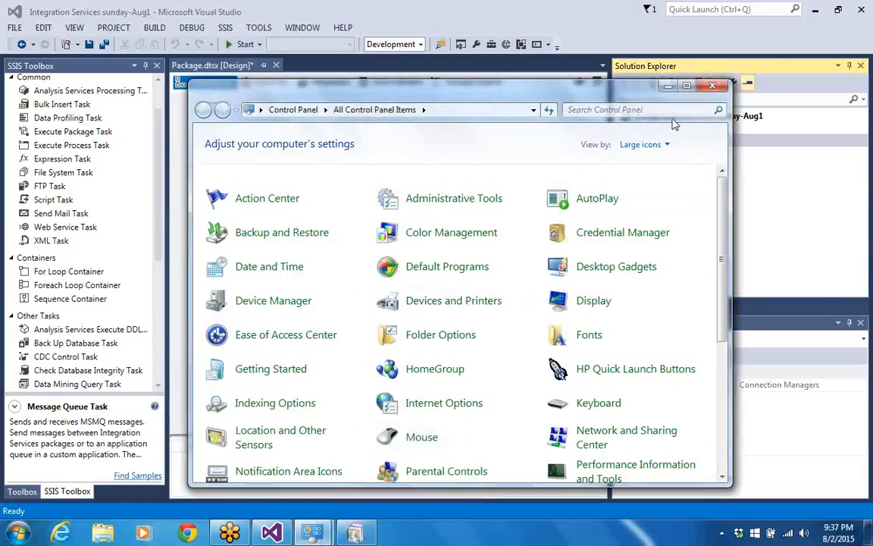
left_click(711, 86)
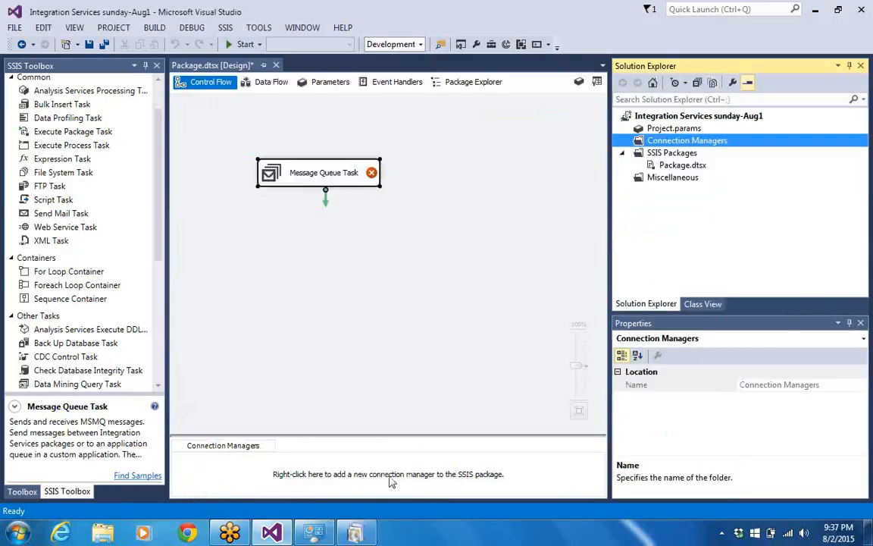
- Switch to the open Windows Features window, collapse the Microsoft Message Queue (MSMQ) Server group, and turn it off and on again
left_click(318, 535)
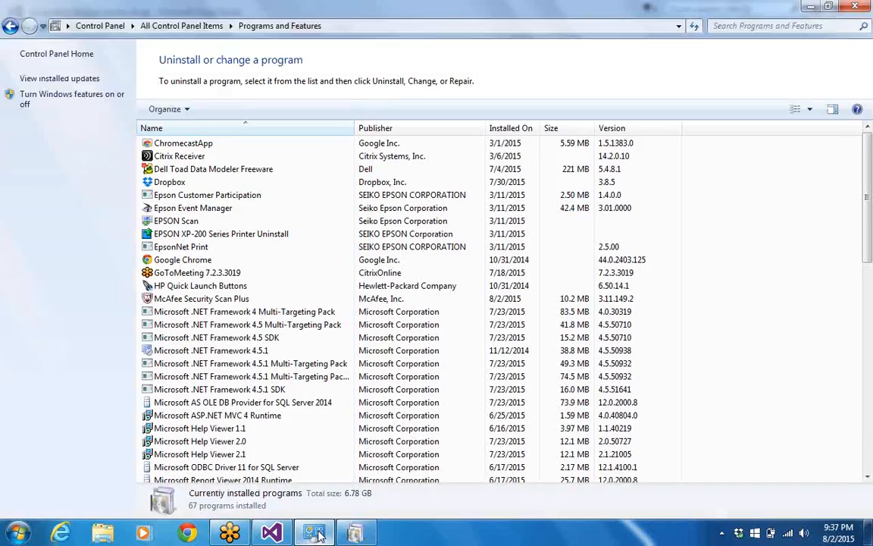
left_click(357, 534)
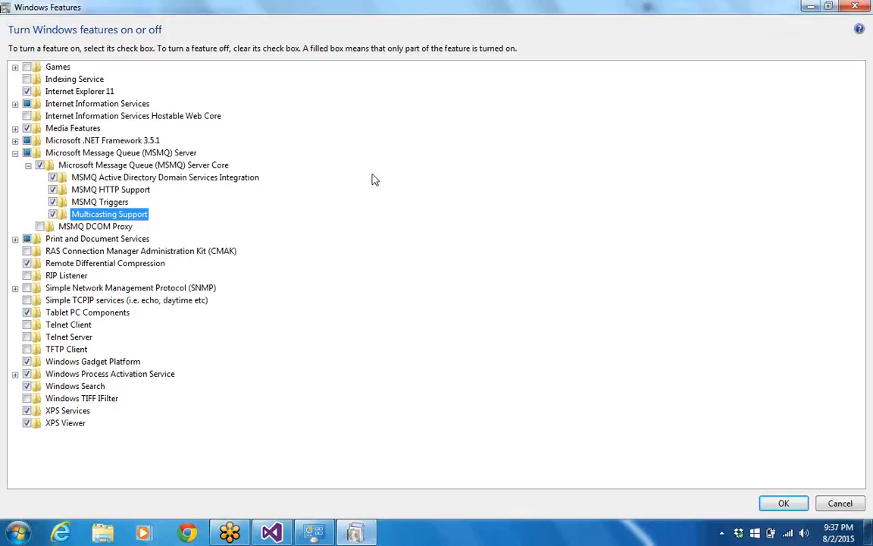
left_click(28, 165)
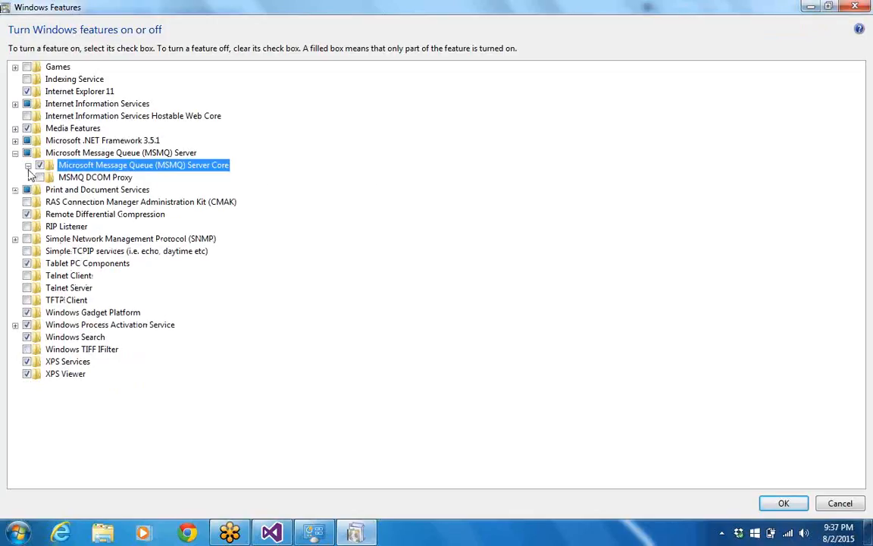
left_click(14, 153)
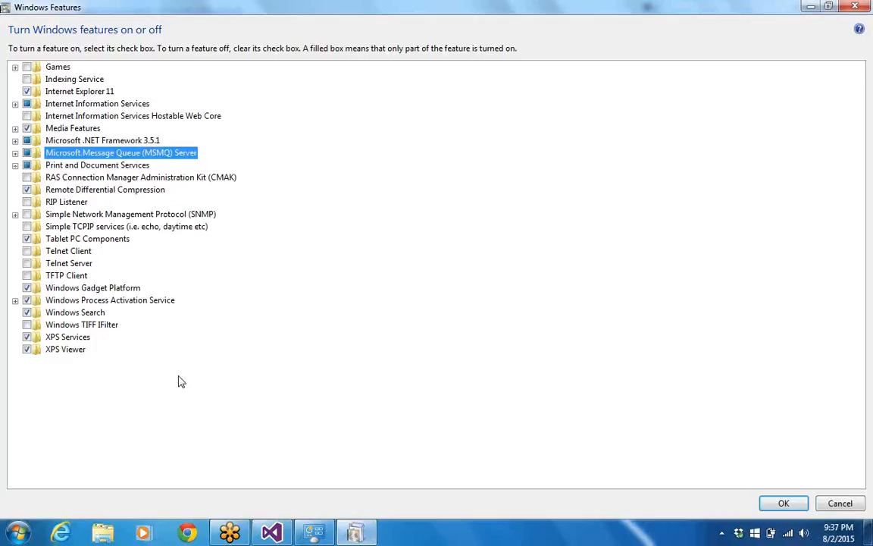
left_click(25, 153)
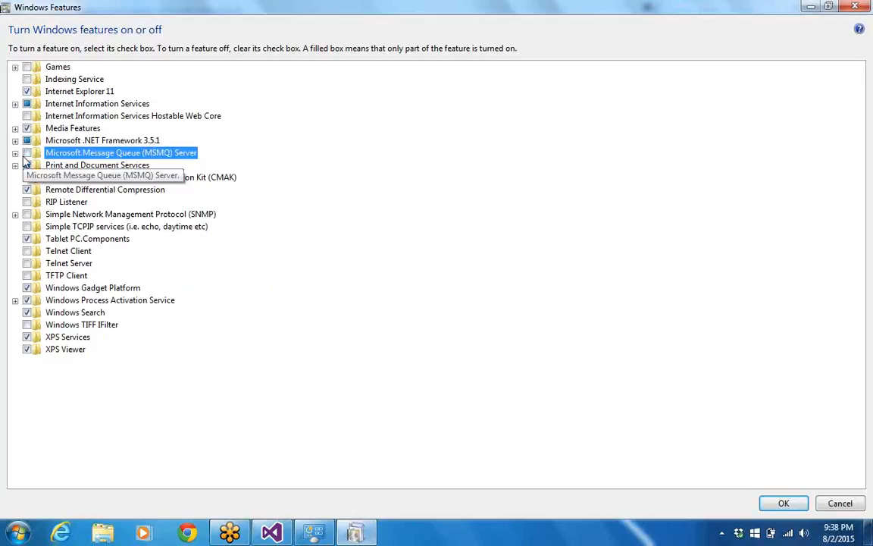
left_click(27, 154)
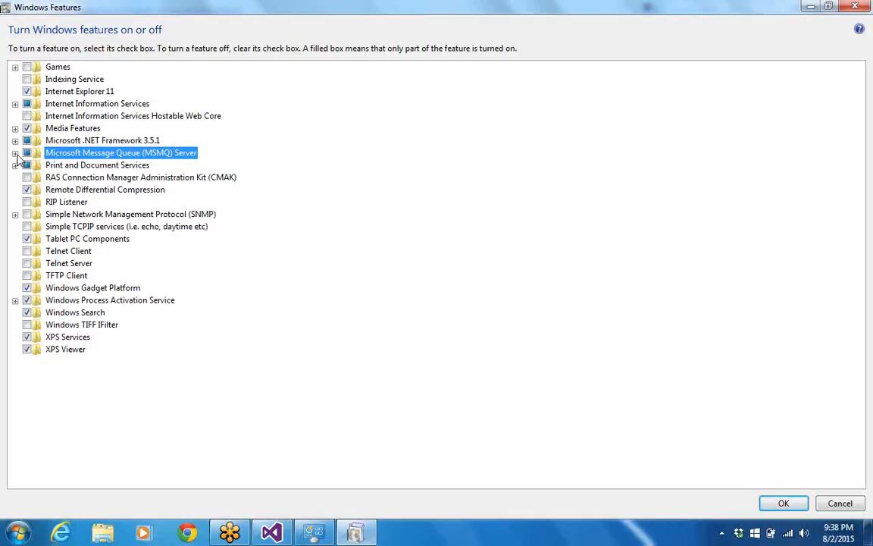
- Select MSMQ DCOM Proxy and the four MSMQ Server Core subfeatures, and close Windows Features and Programs and Features without applying
left_click(15, 153)
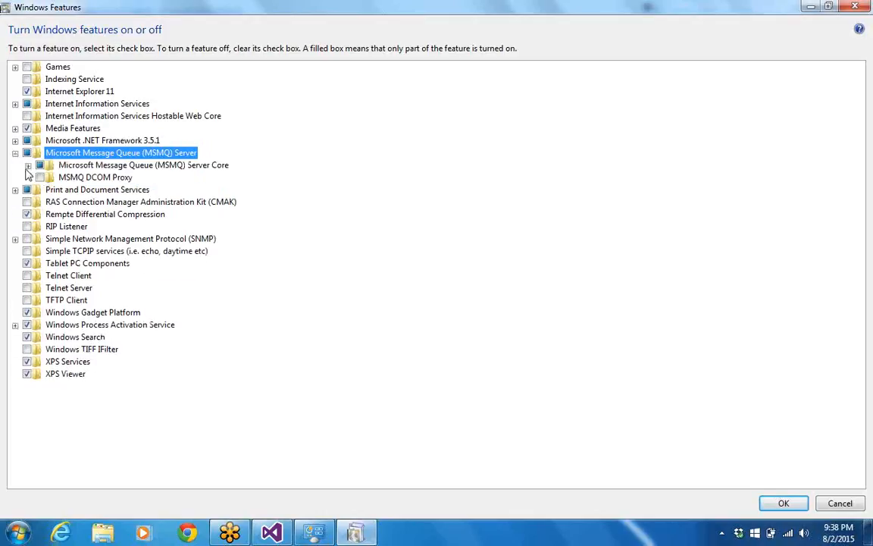
left_click(42, 178)
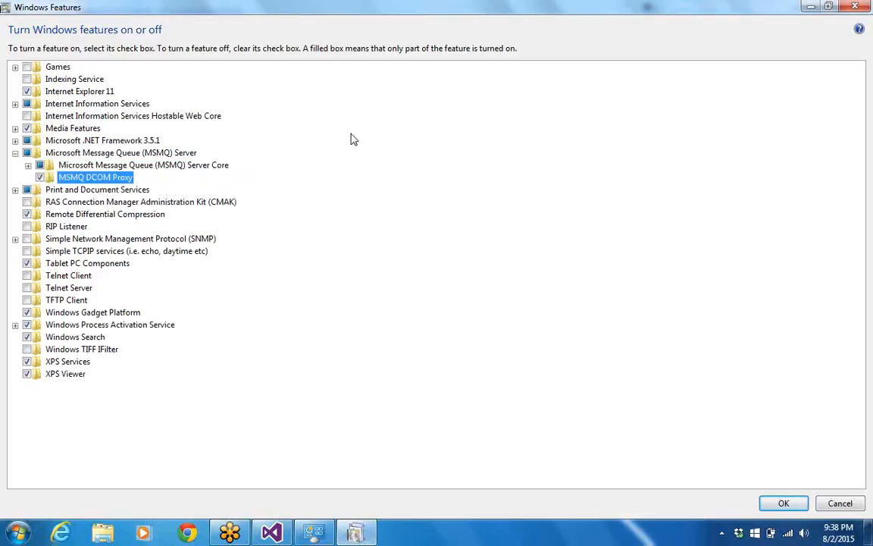
left_click(28, 166)
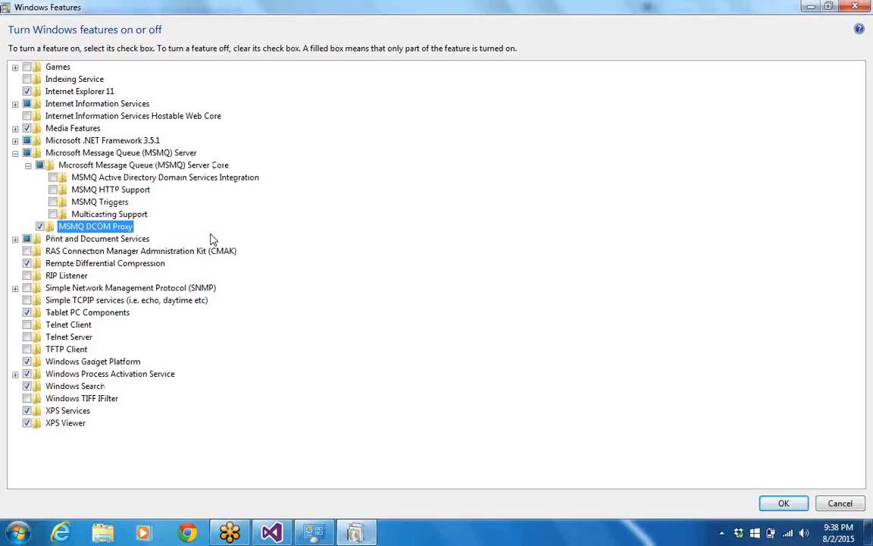
left_click(53, 177)
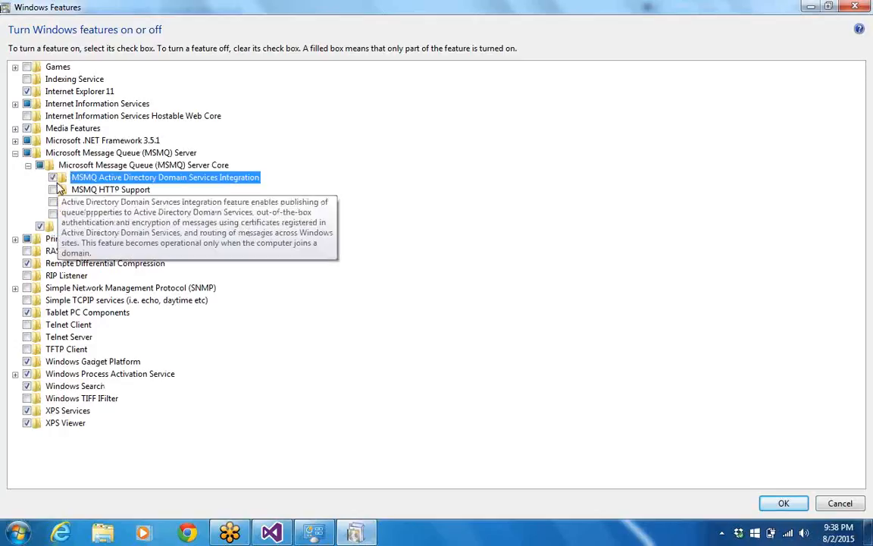
left_click(53, 189)
left_click(52, 201)
left_click(53, 214)
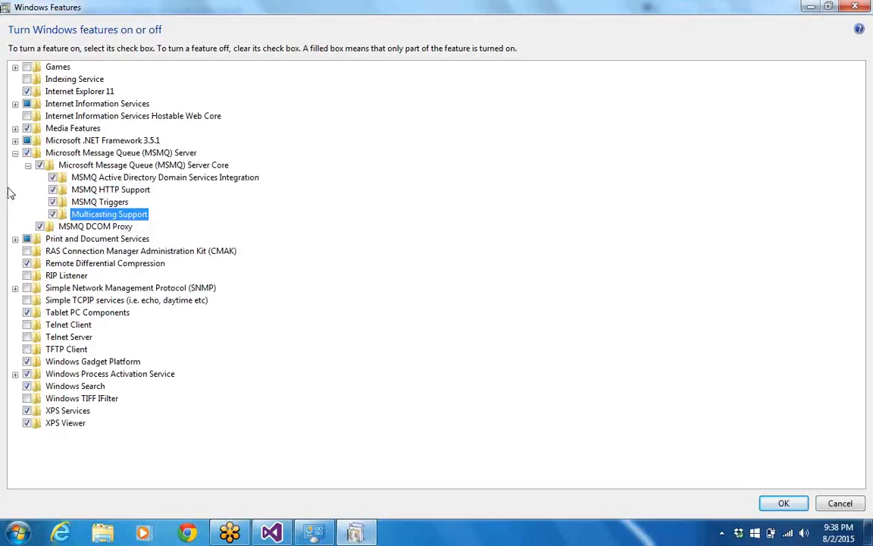
left_click(16, 153)
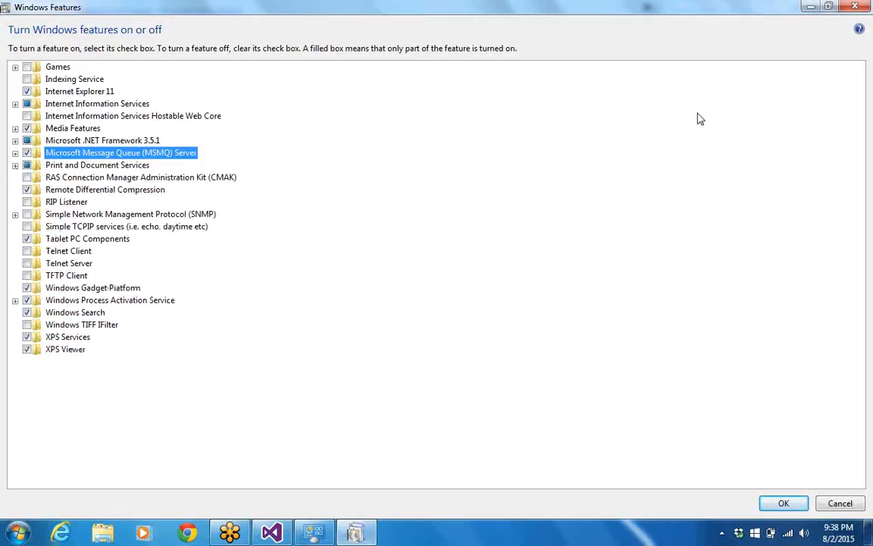
left_click(854, 8)
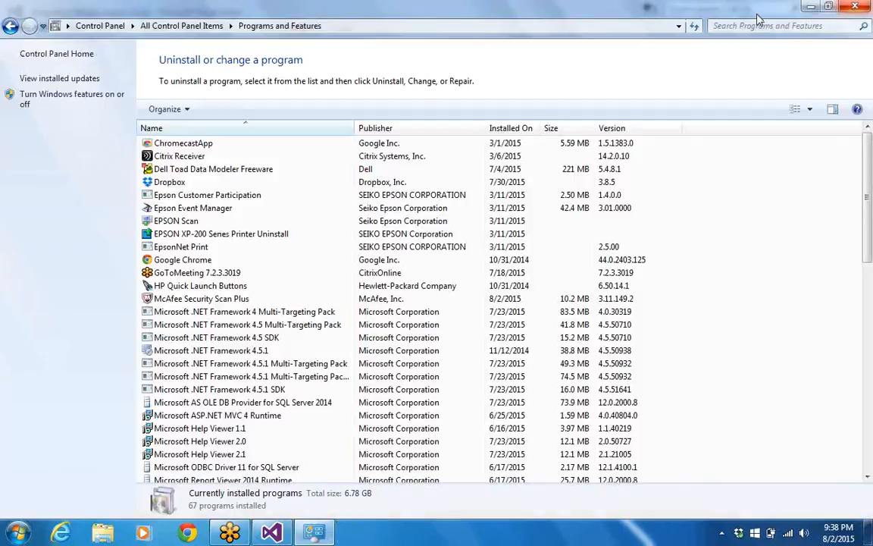
left_click(853, 7)
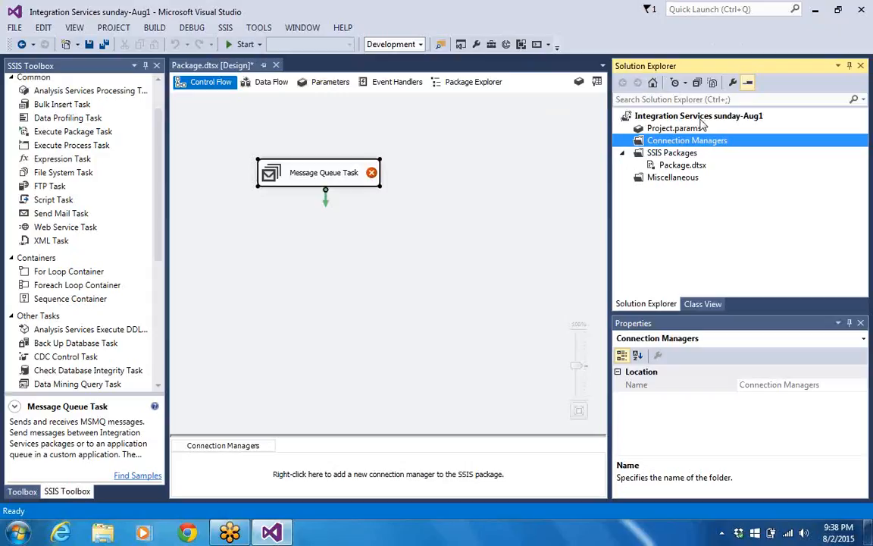
- Start a new MSMQ connection manager in the project and set its path to .\private$\myssismsg
right_click(689, 149)
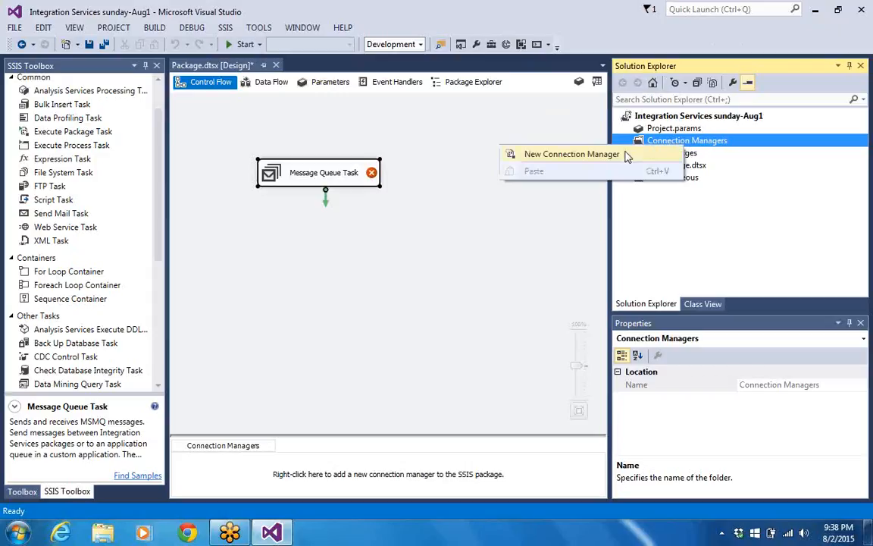
left_click(627, 155)
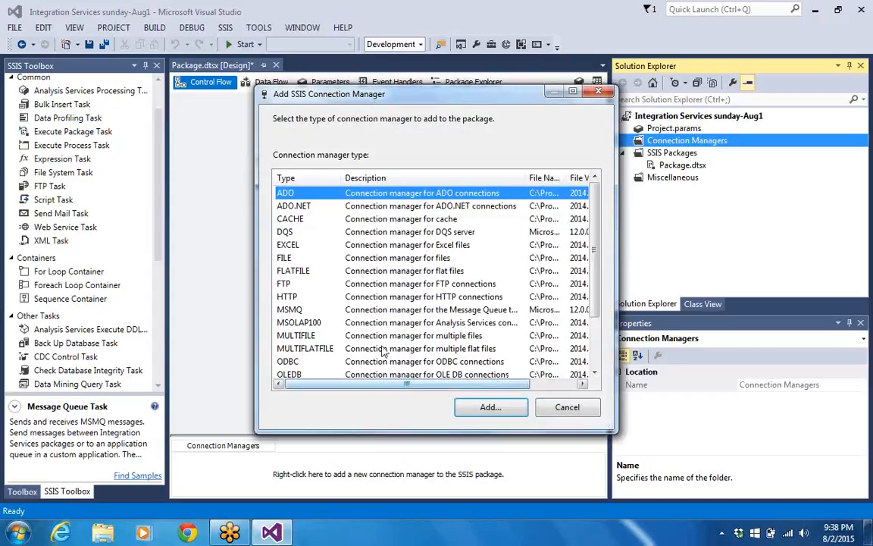
left_click(378, 310)
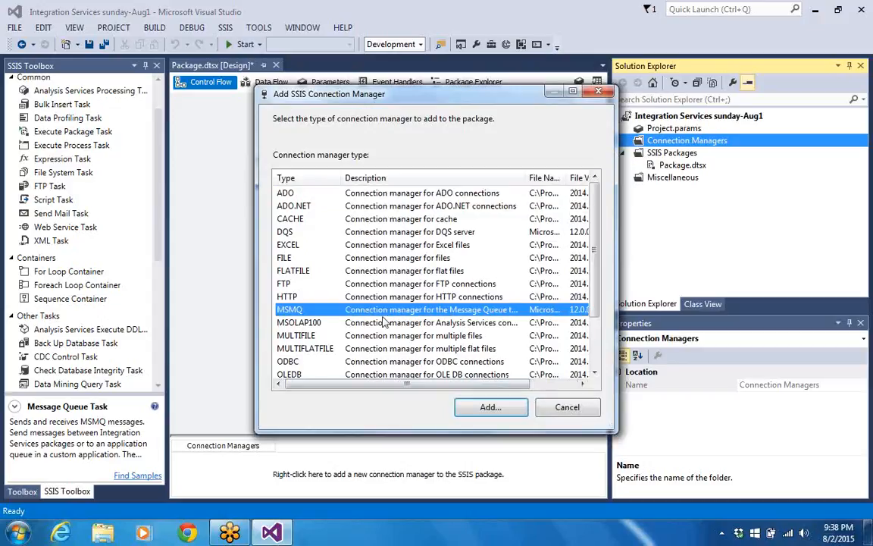
left_click(470, 412)
left_click_drag(424, 286, 365, 298)
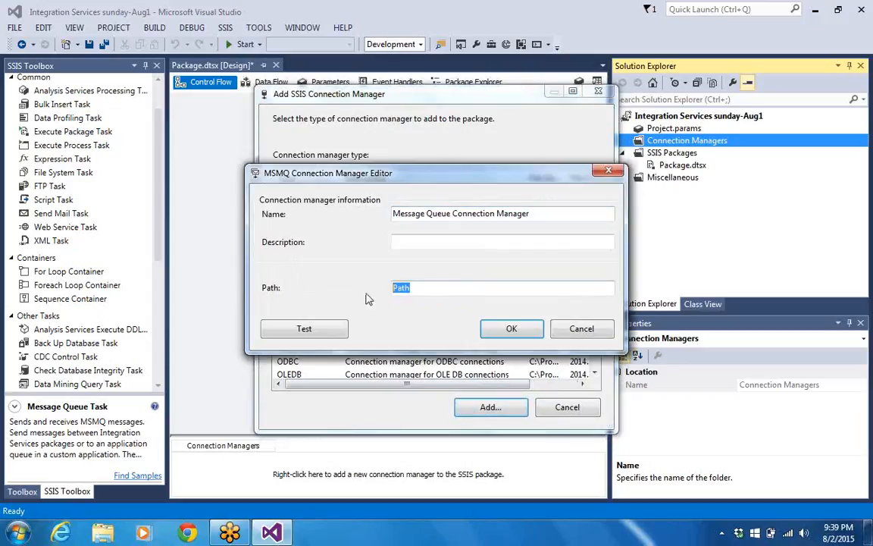
key("BackSpace")
type(".\\")
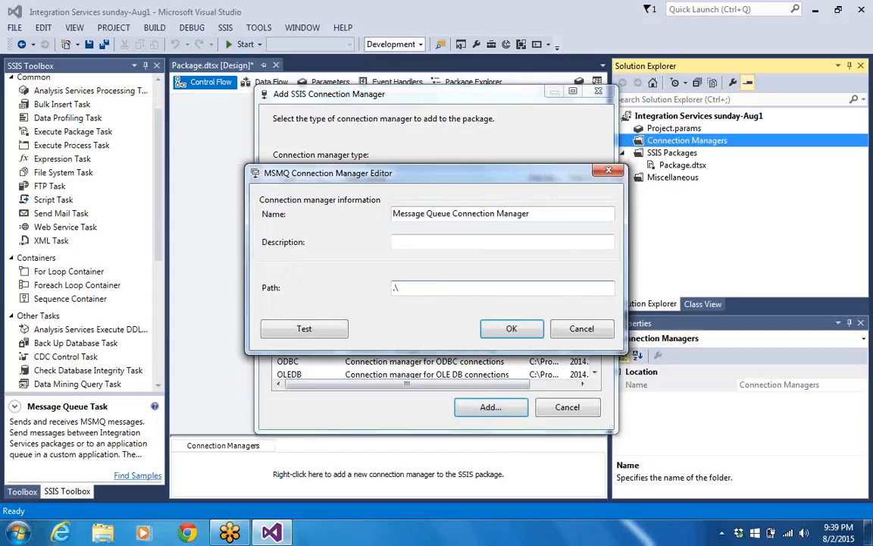
type("private$\\myssismsg")
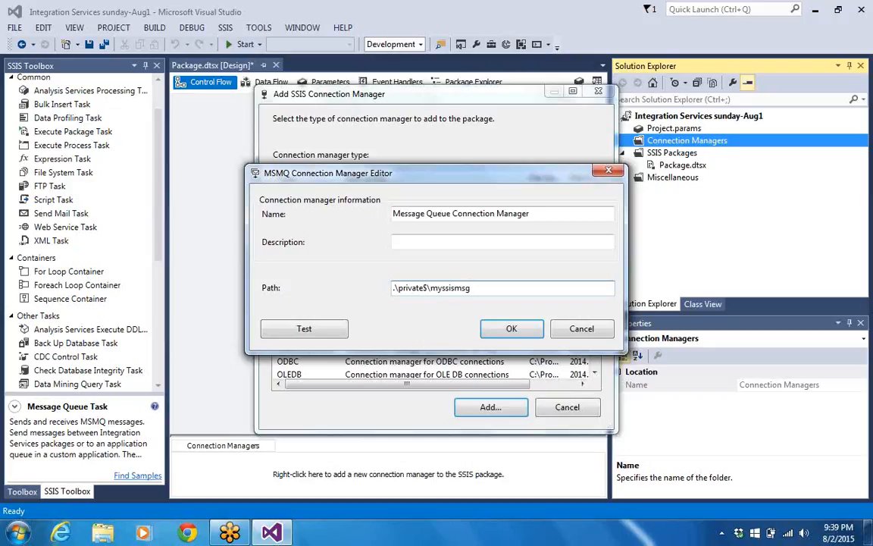
- Test the MSMQ connection, dismiss the message and add the connection manager to the project
left_click(306, 328)
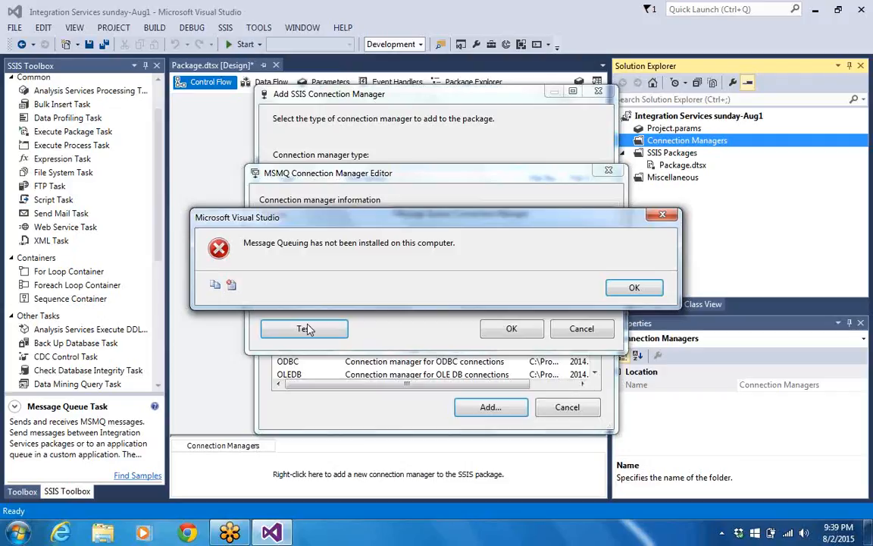
left_click(615, 291)
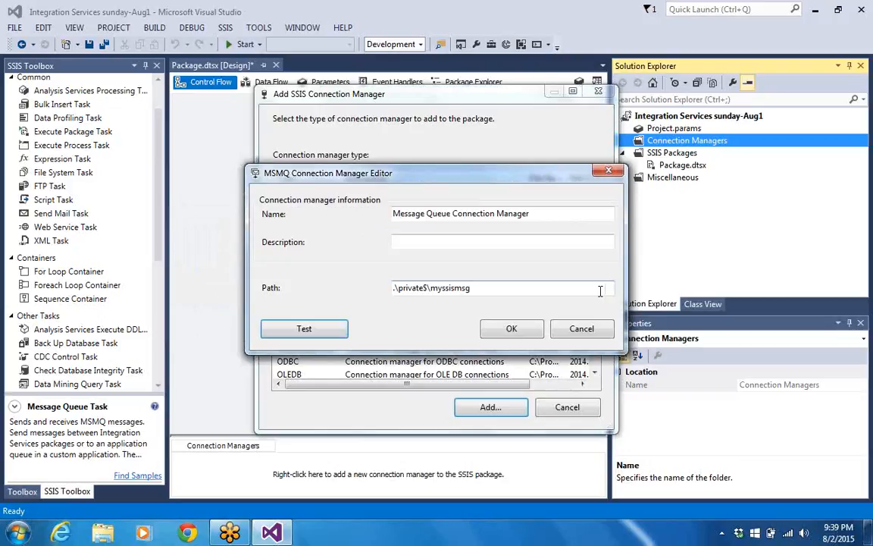
left_click(528, 334)
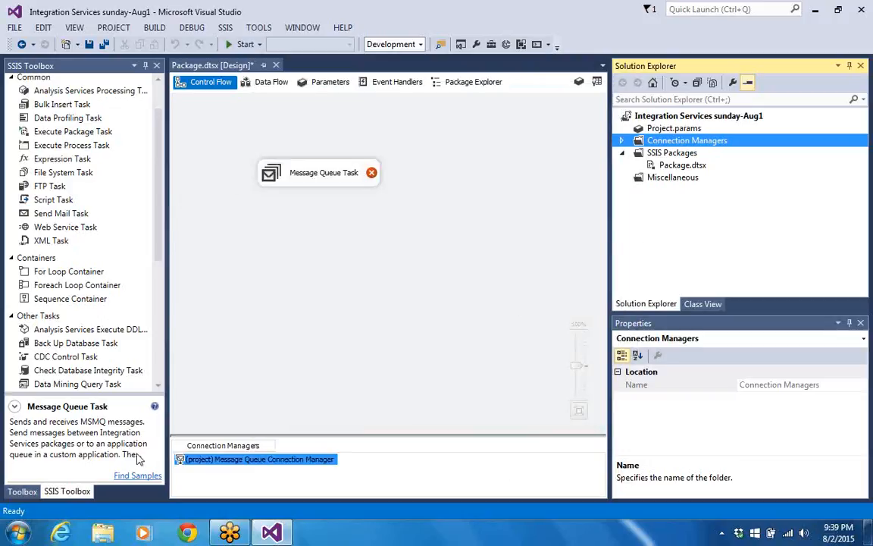
- Check the Microsoft Message Queue (MSMQ) Server entry in Windows Features via Programs and Features, and cancel without changes
left_click(17, 532)
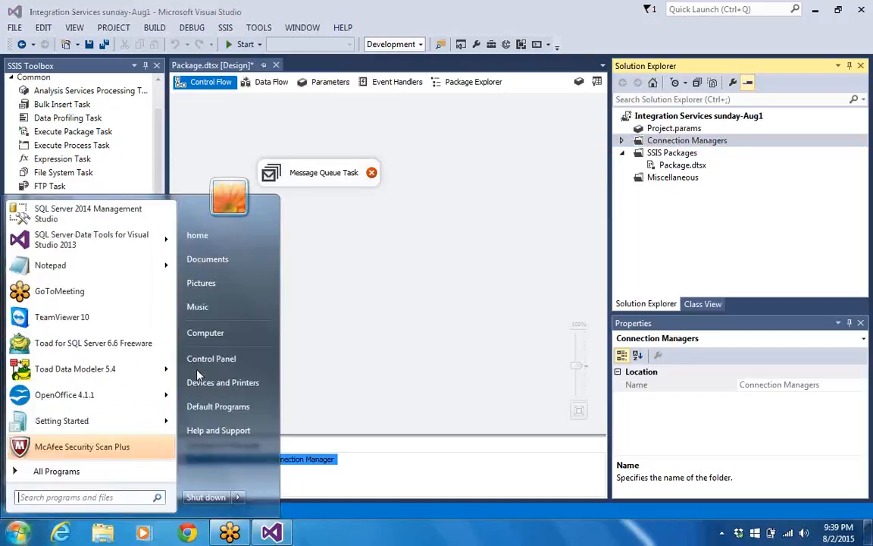
key("Escape")
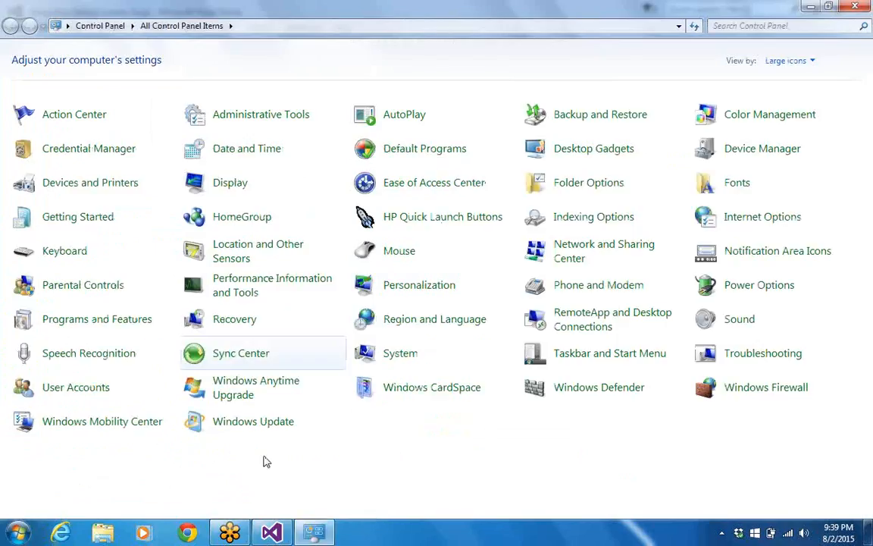
left_click(114, 319)
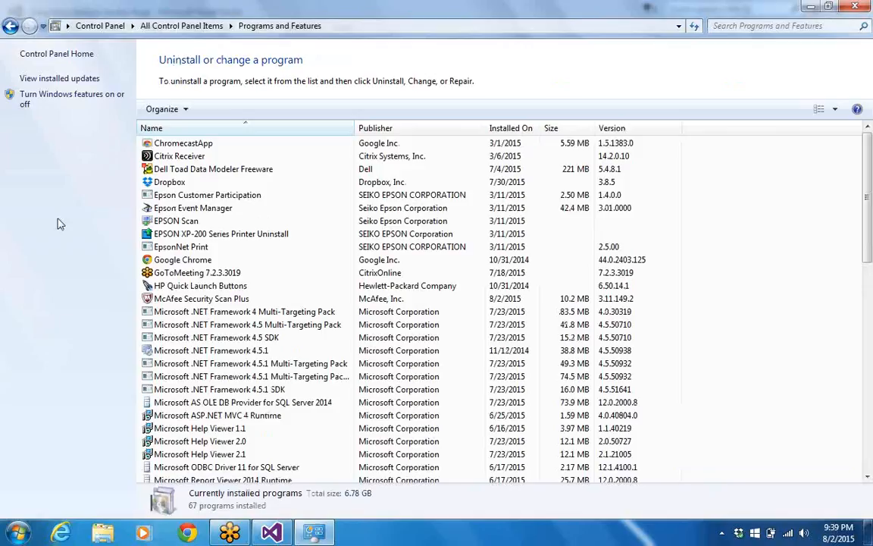
left_click(73, 99)
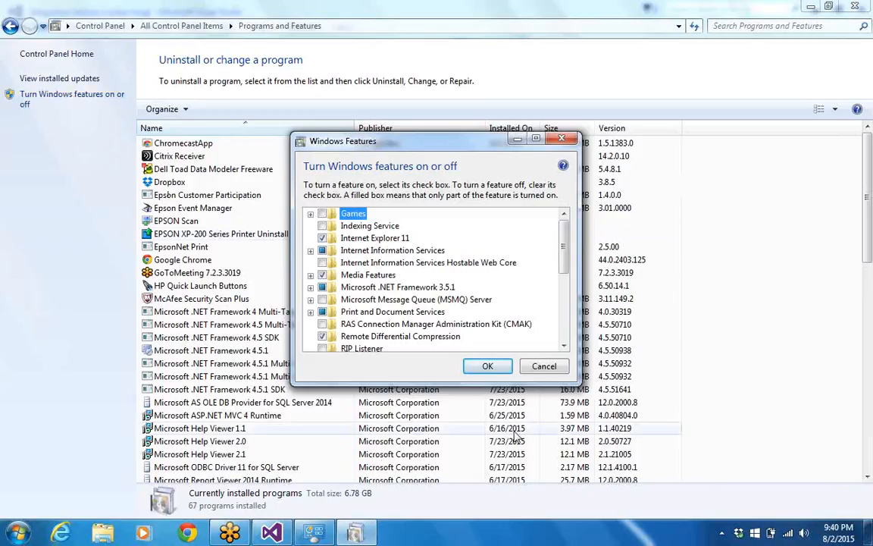
left_click(543, 366)
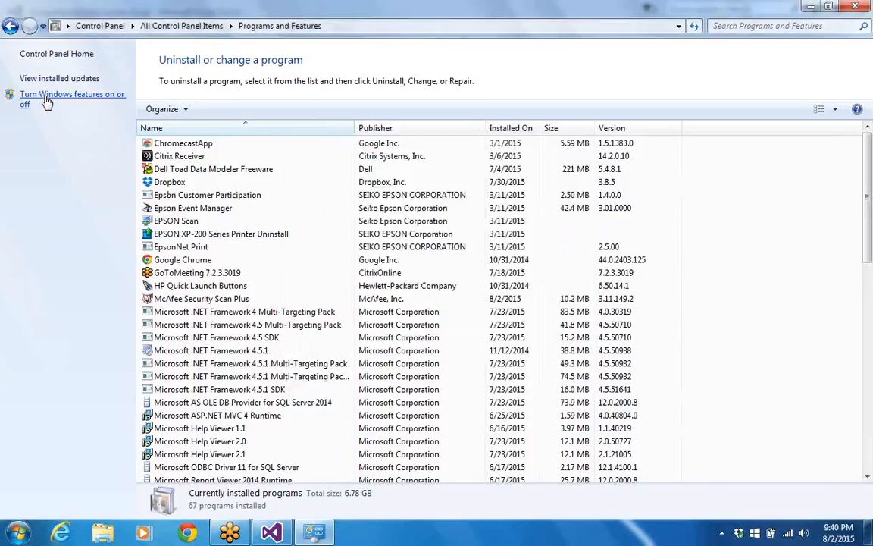
left_click(862, 6)
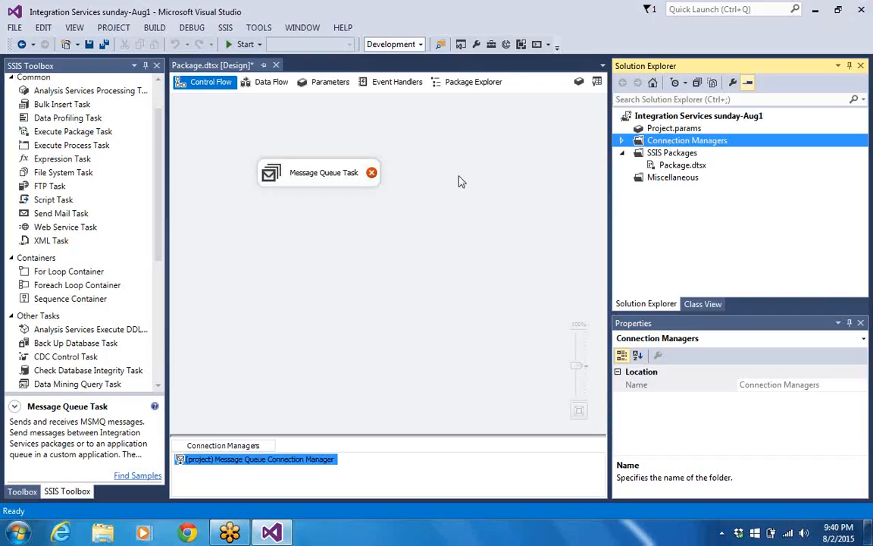
left_click(812, 9)
right_click(465, 85)
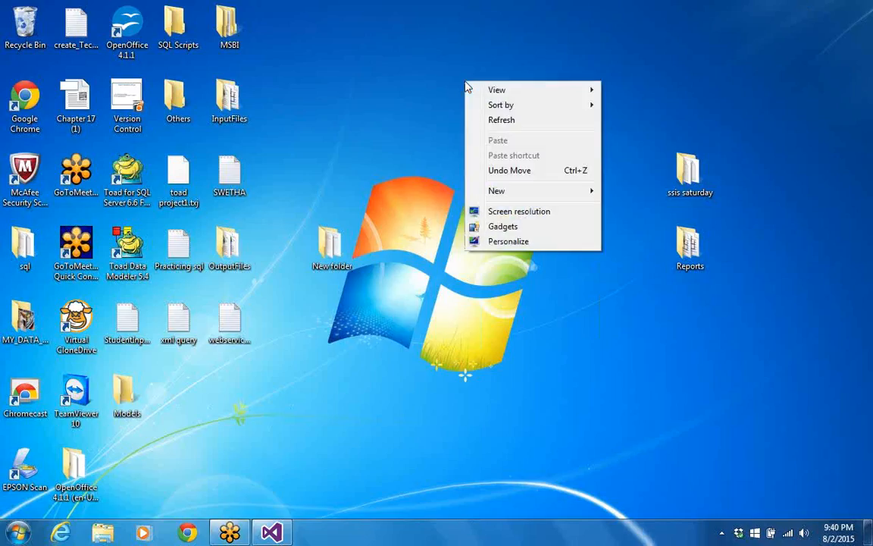
left_click(490, 121)
right_click(489, 127)
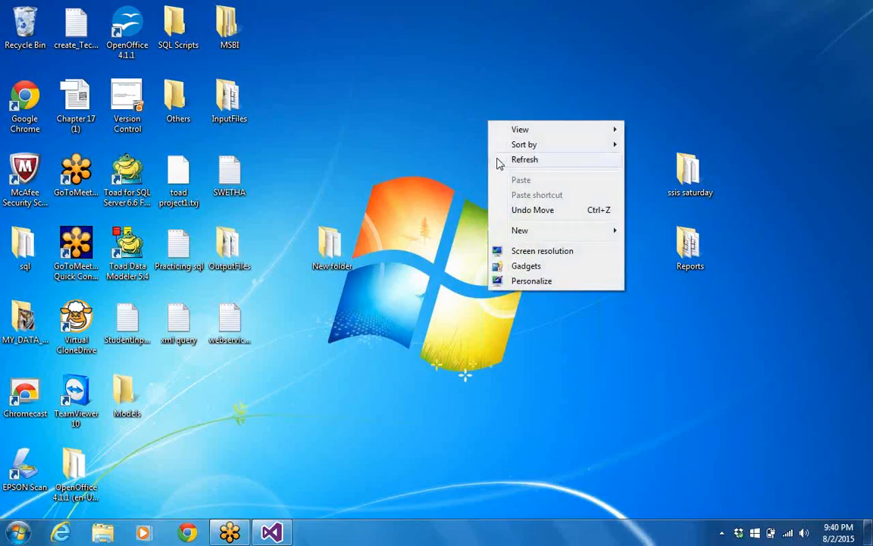
left_click(498, 158)
right_click(326, 355)
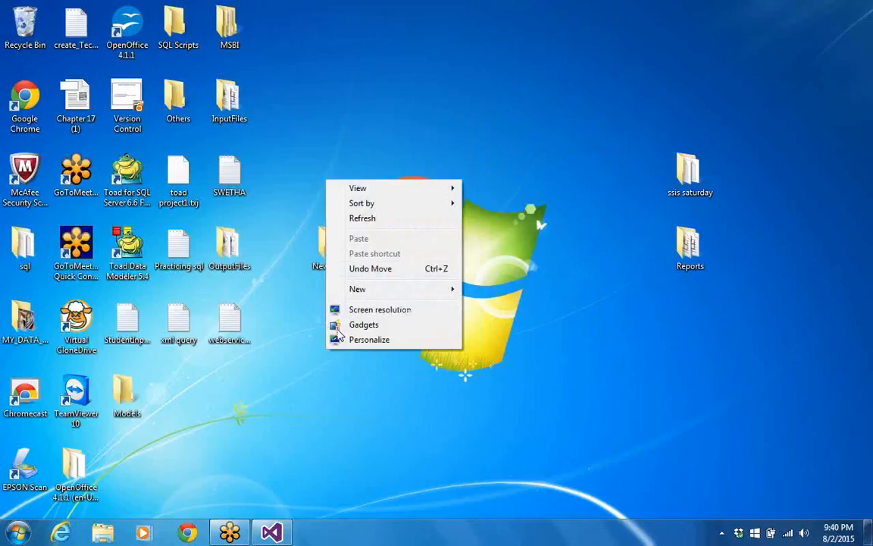
left_click(389, 219)
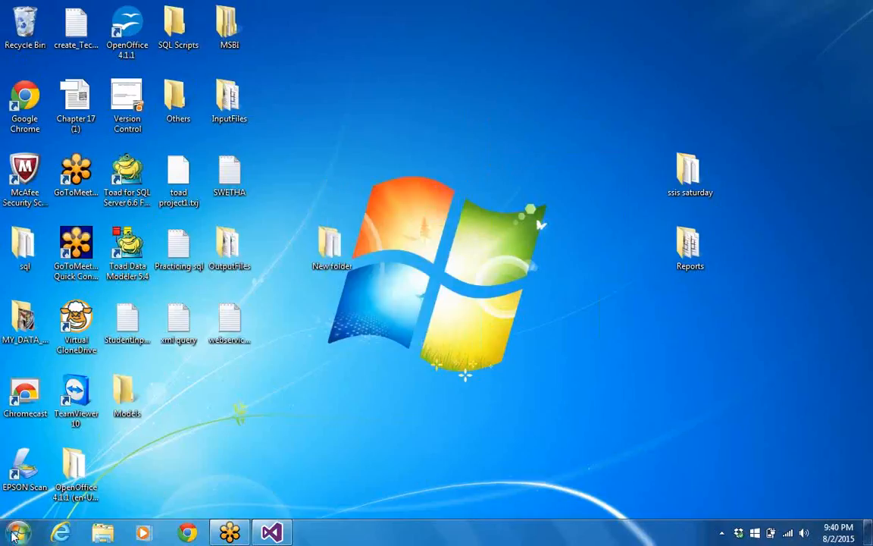
- Open Programs and Features from the Windows Control Panel
left_click(14, 535)
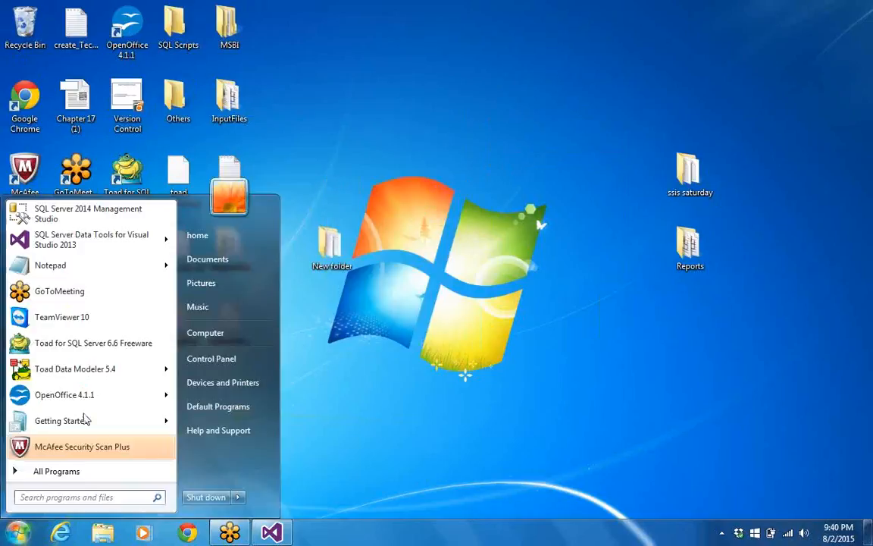
right_click(211, 364)
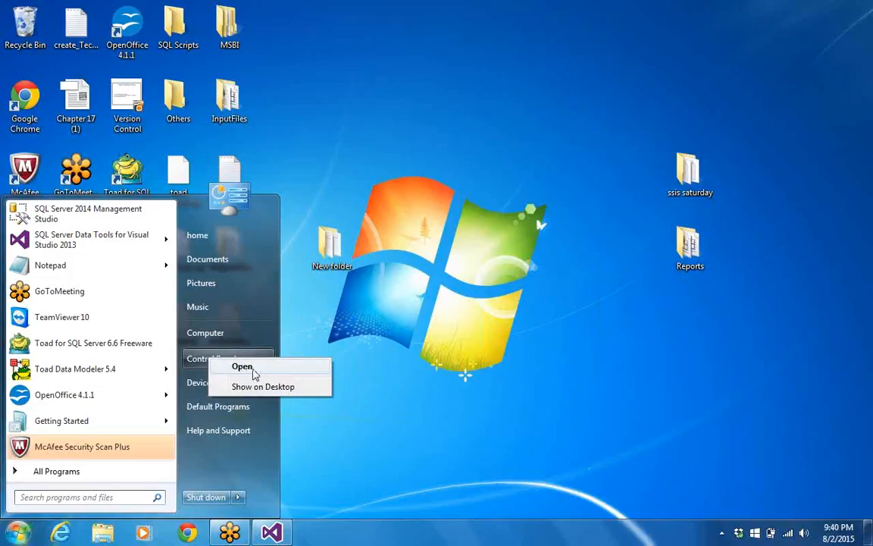
left_click(288, 370)
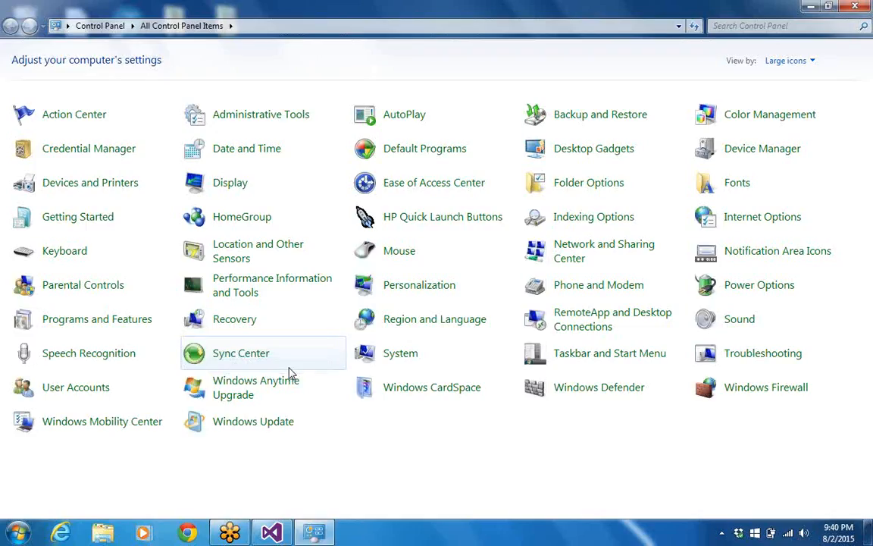
right_click(89, 324)
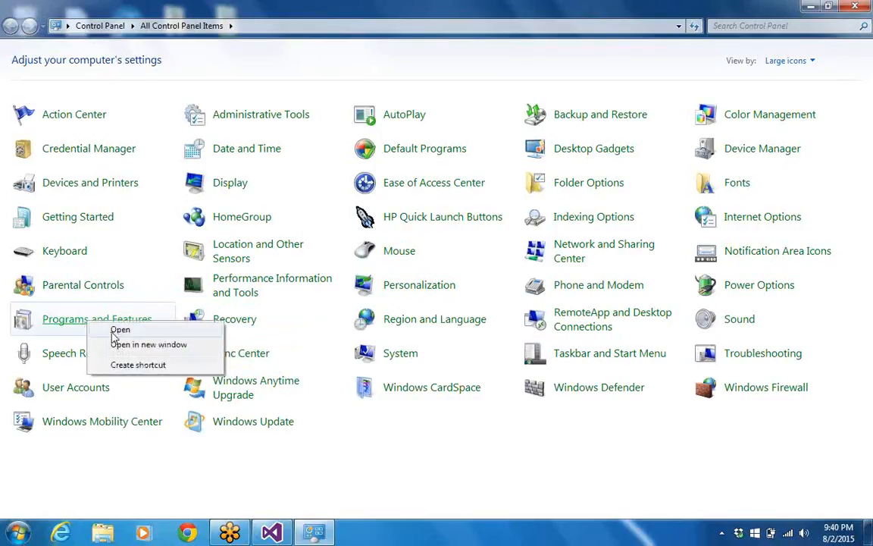
left_click(119, 331)
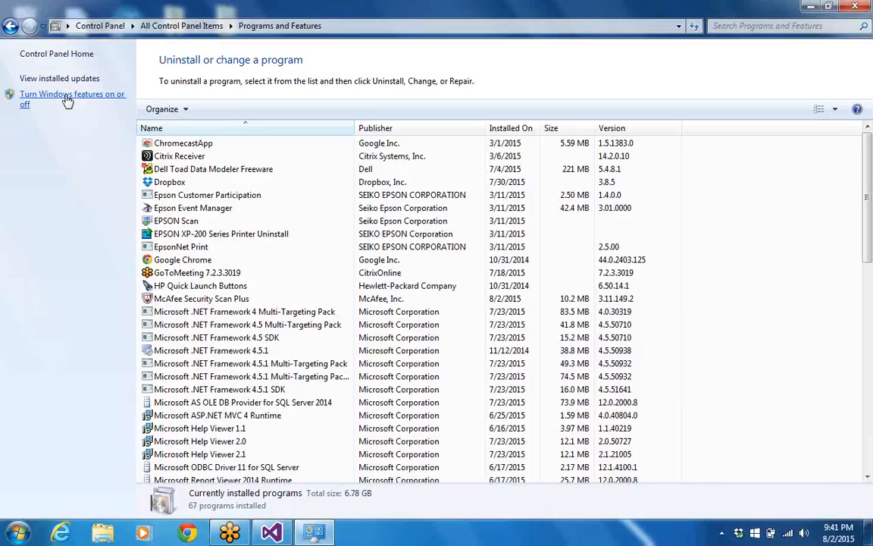
- Select Microsoft Message Queue (MSMQ) Server with all its subfeatures in Windows Features, and close the window without applying
left_click(68, 99)
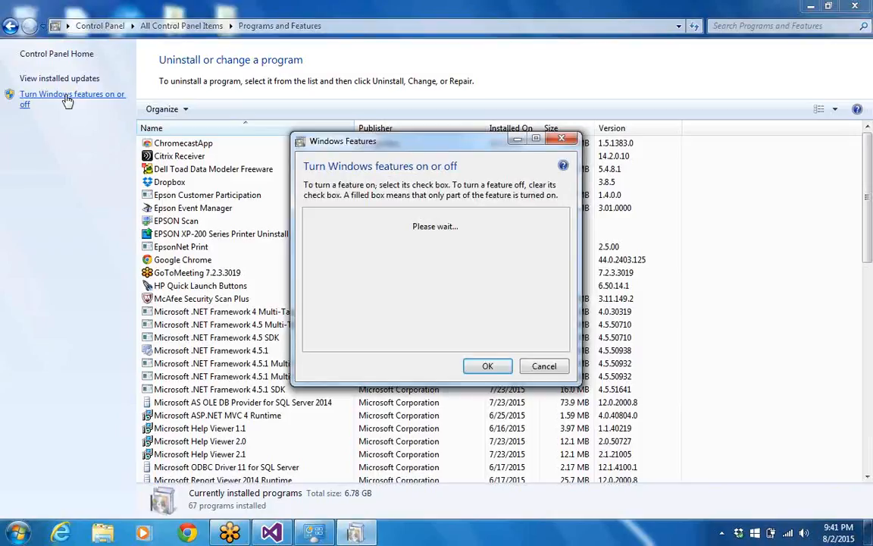
left_click(536, 139)
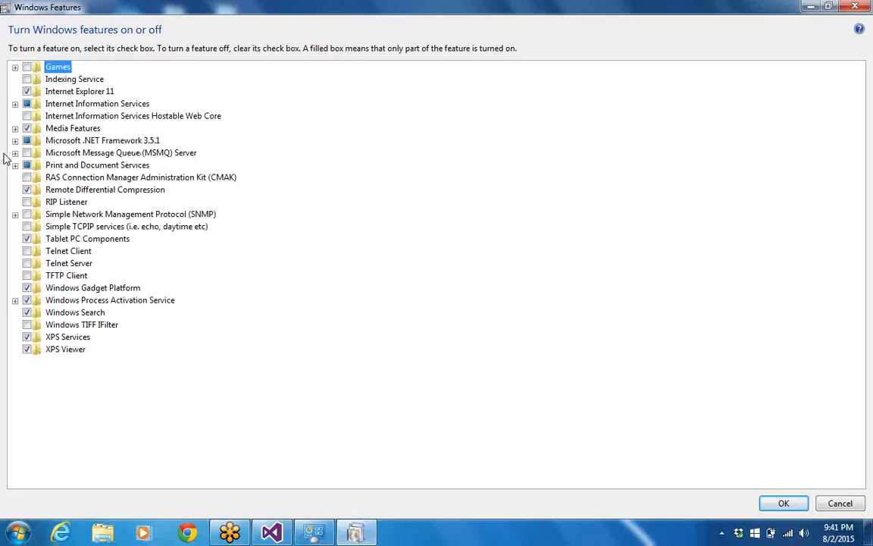
left_click(15, 152)
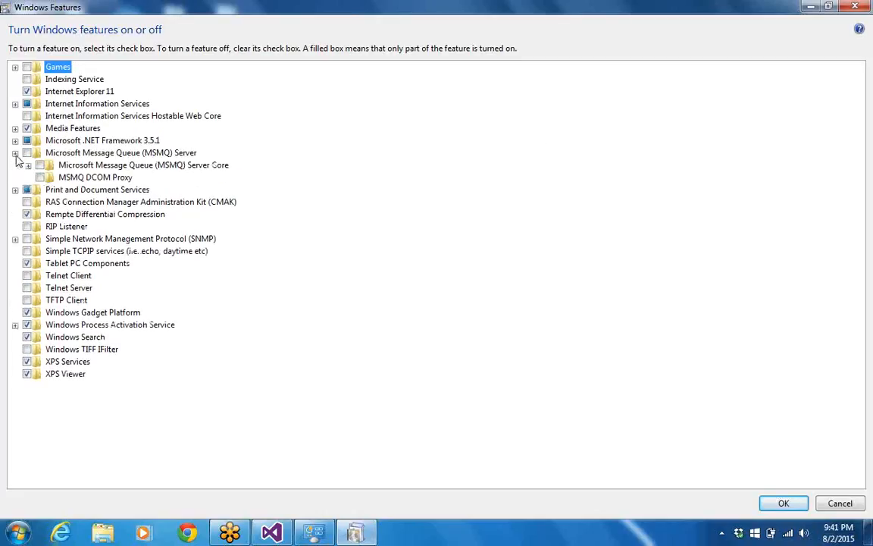
left_click(27, 165)
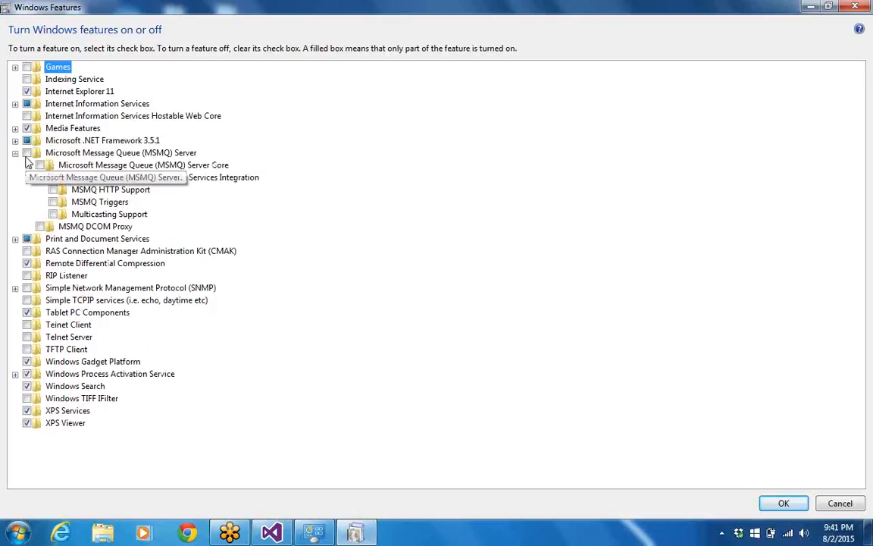
left_click(27, 152)
left_click(42, 227)
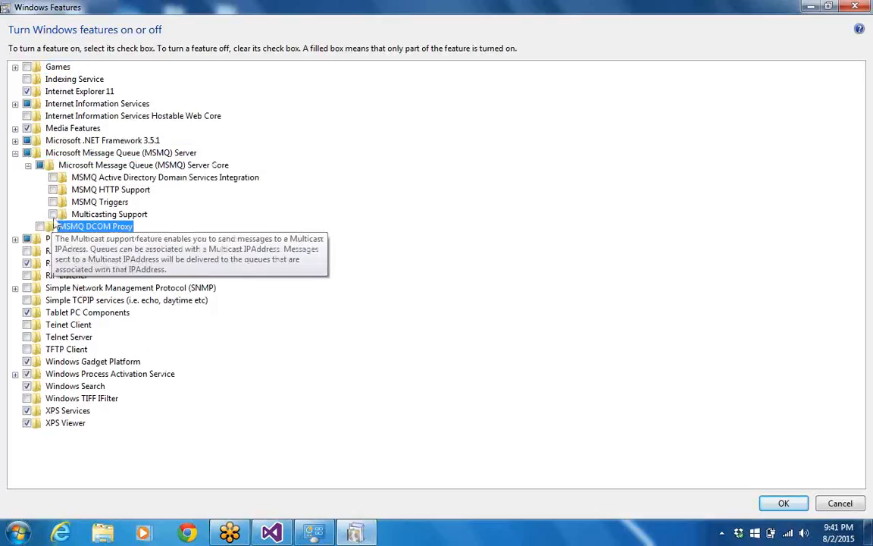
left_click(52, 214)
left_click(41, 225)
left_click(53, 202)
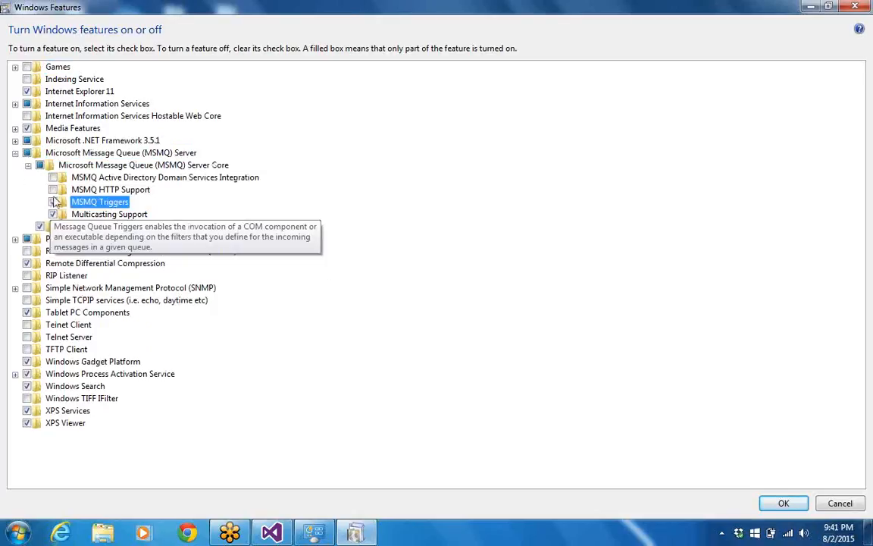
left_click(52, 190)
left_click(52, 177)
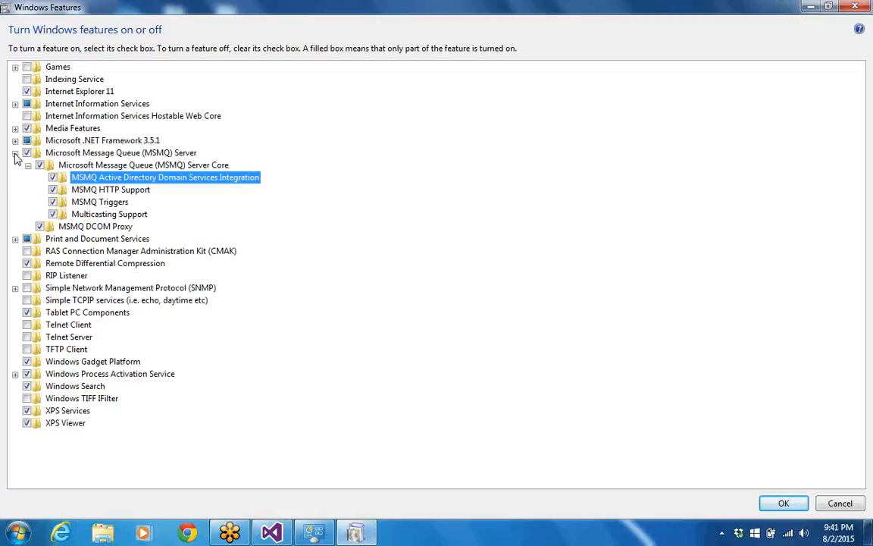
left_click(15, 152)
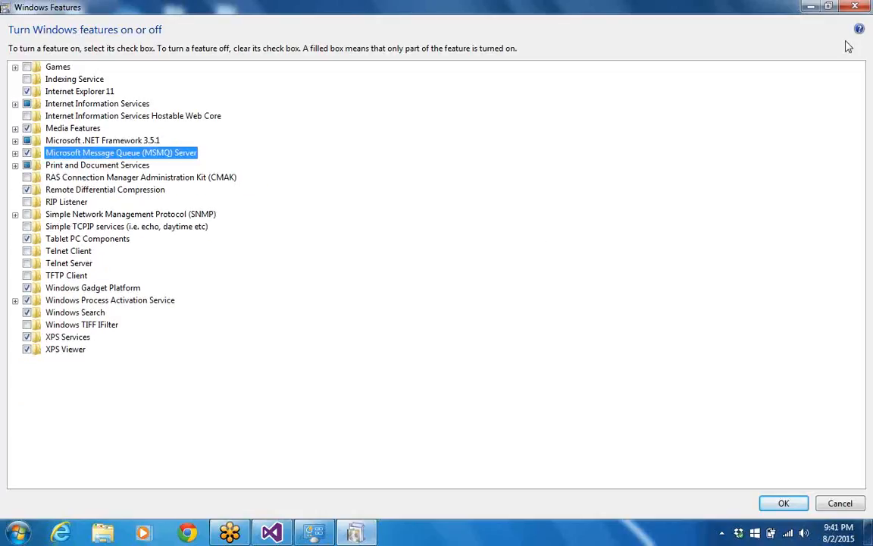
left_click(854, 8)
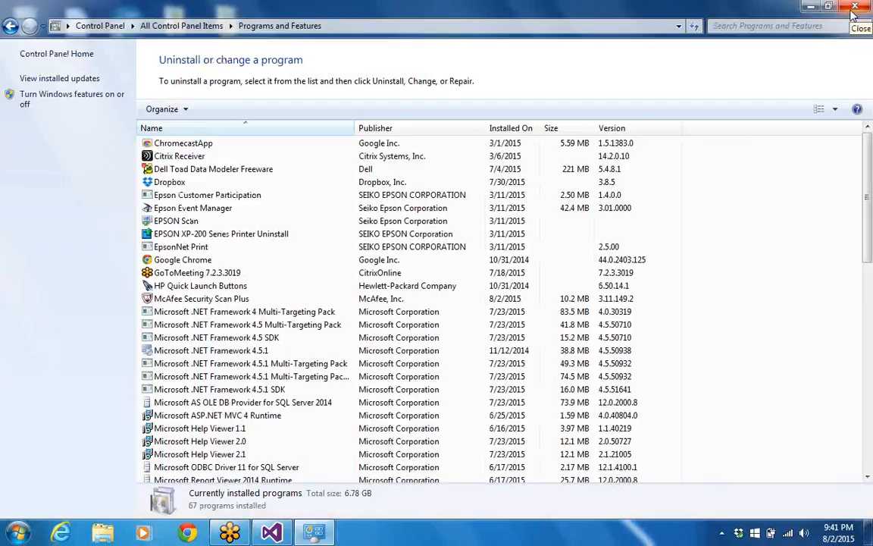
- Turn on MSMQ Server with MSMQ DCOM Proxy and all four Server Core subfeatures in Windows Features, apply, and close Programs and Features
left_click(66, 99)
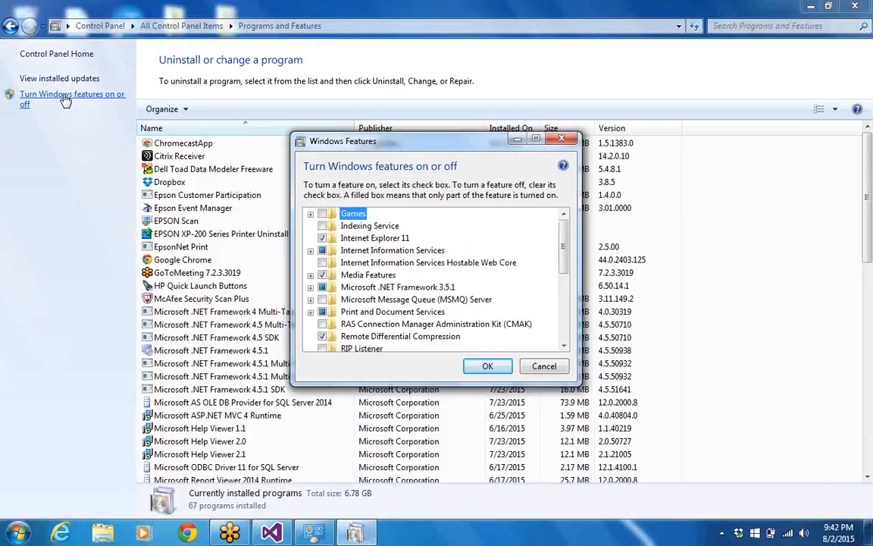
left_click(325, 301)
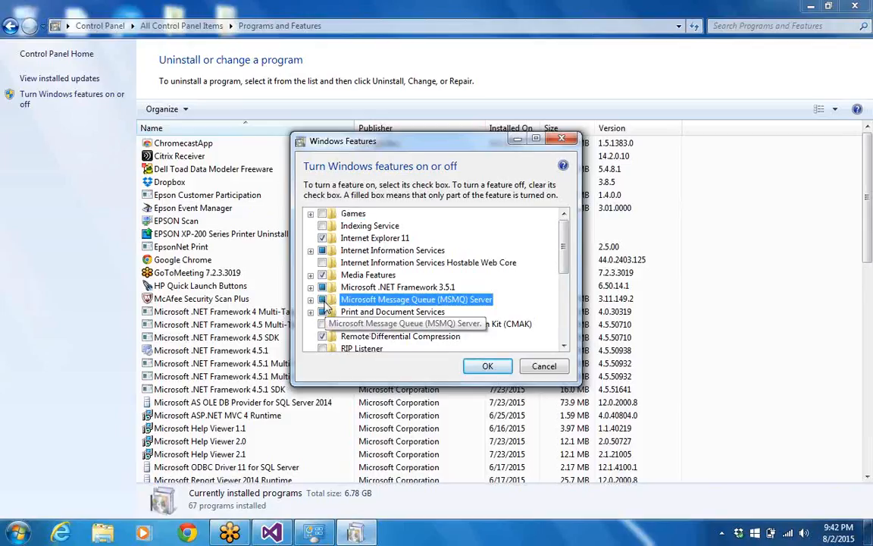
left_click(310, 301)
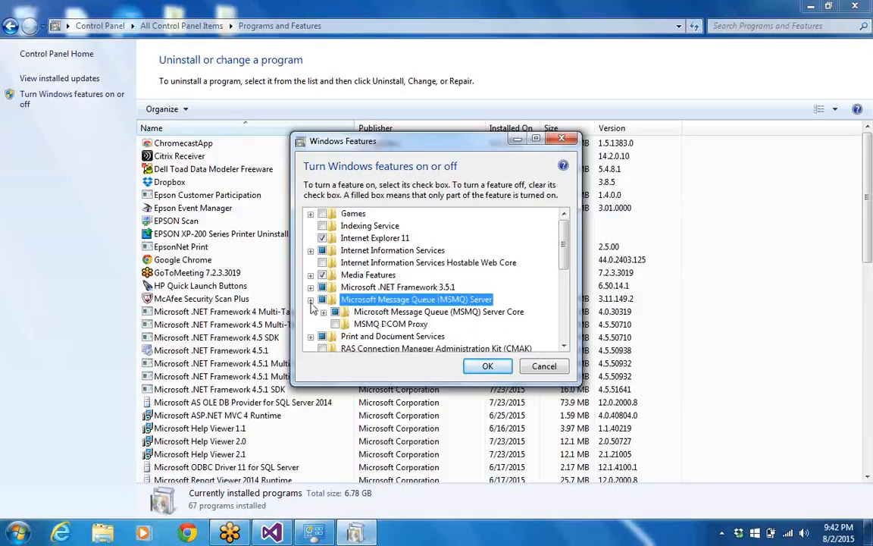
left_click(336, 324)
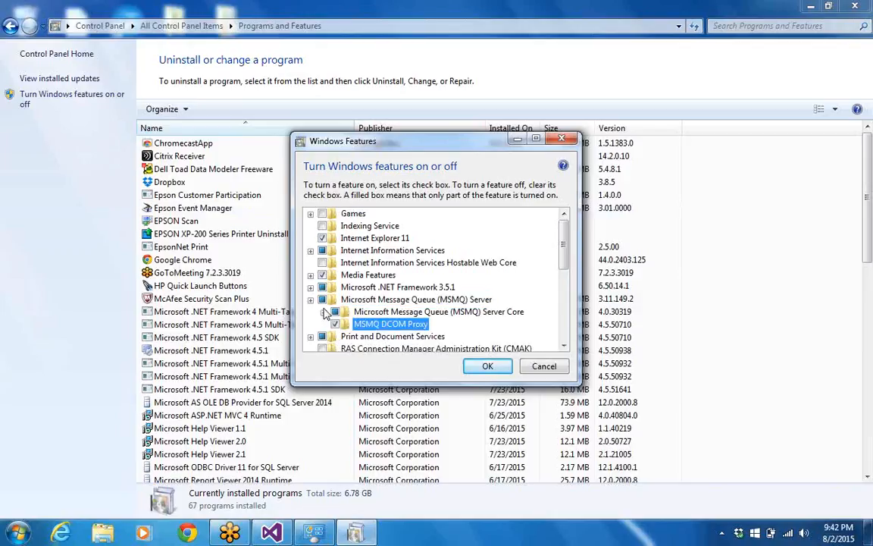
left_click(323, 311)
left_click(348, 300)
left_click(348, 311)
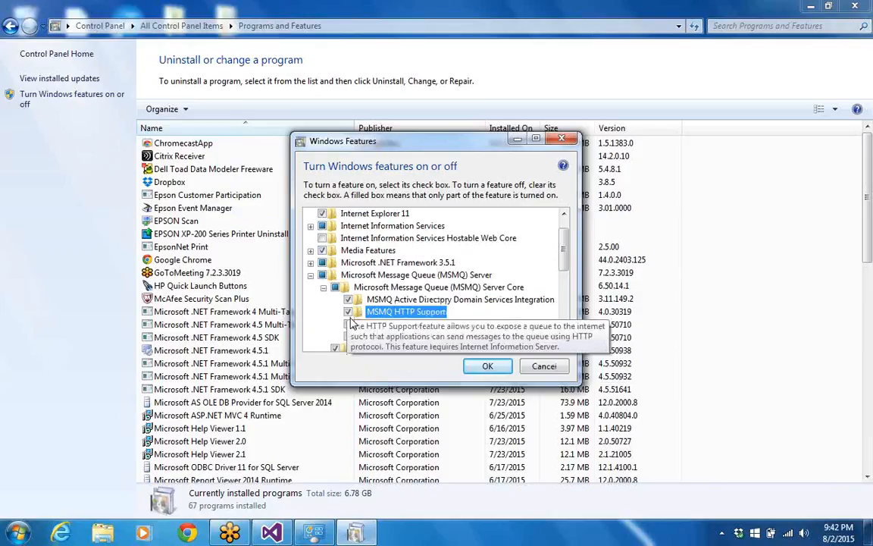
left_click(348, 336)
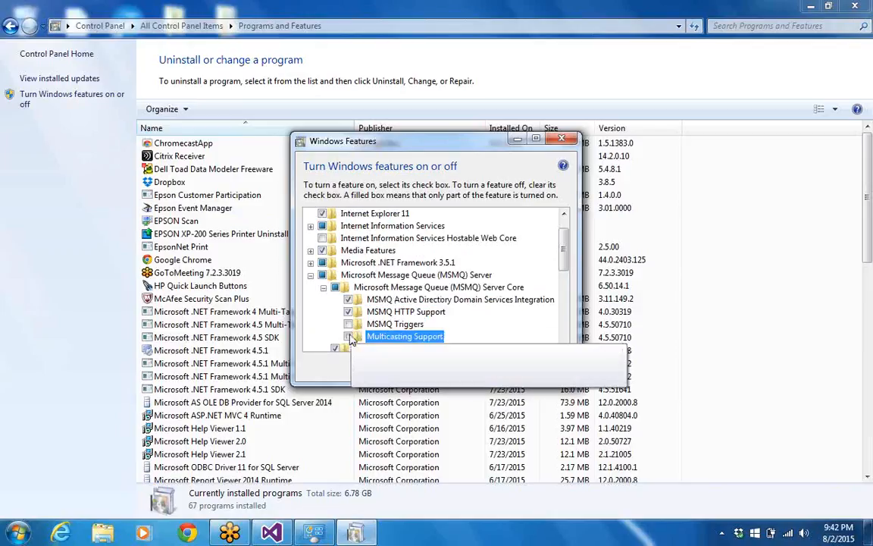
left_click(348, 324)
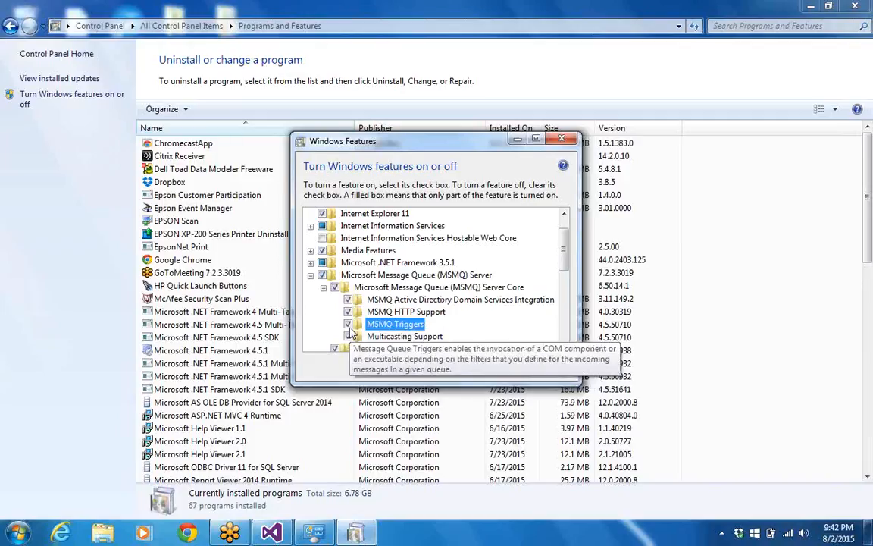
left_click(310, 275)
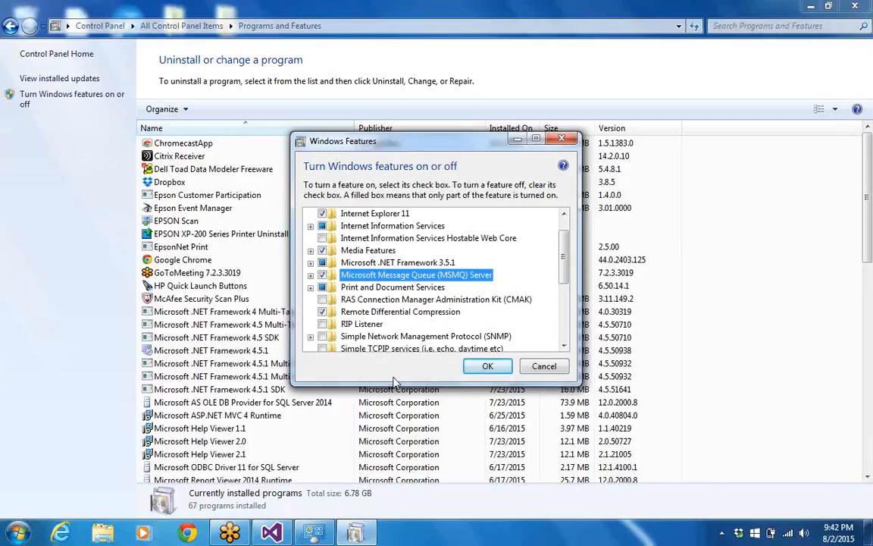
left_click(486, 367)
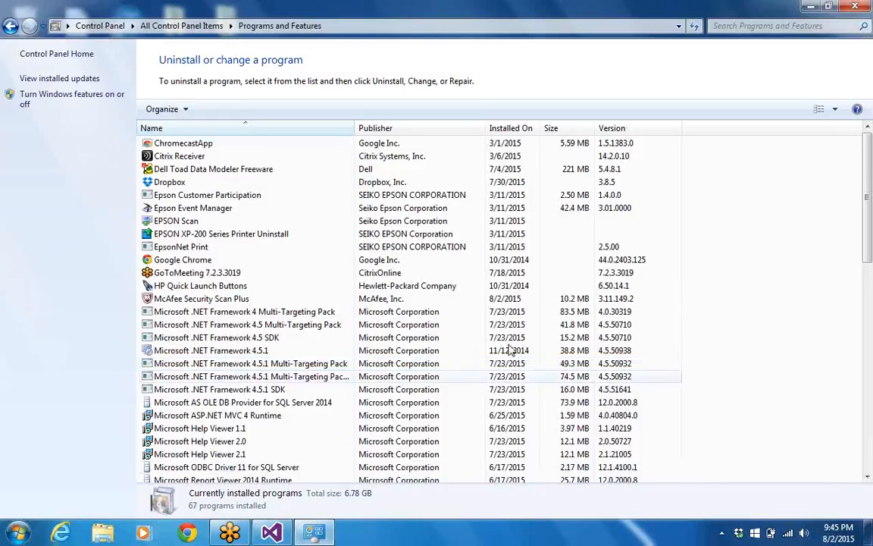
left_click(854, 7)
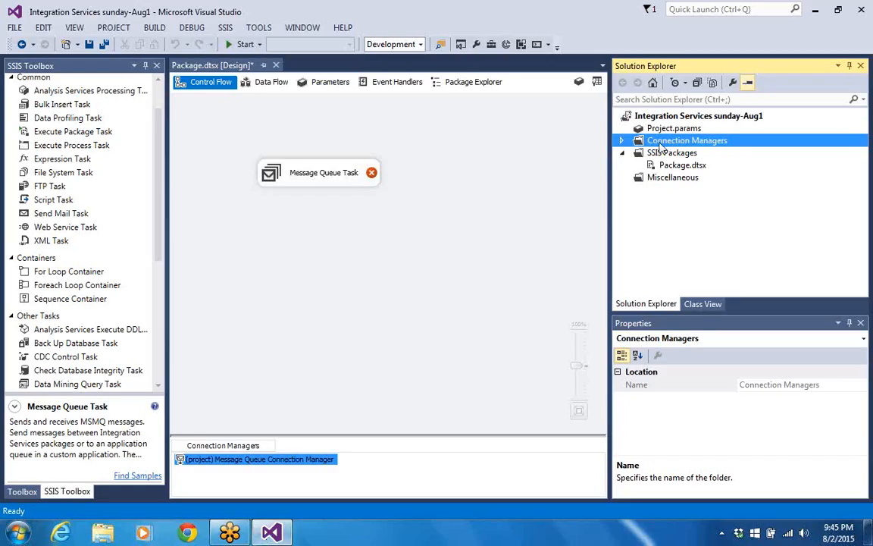
- Start a new project-level MSMQ connection manager with the path .\private$\myssismsg, test it and dismiss the message
right_click(660, 147)
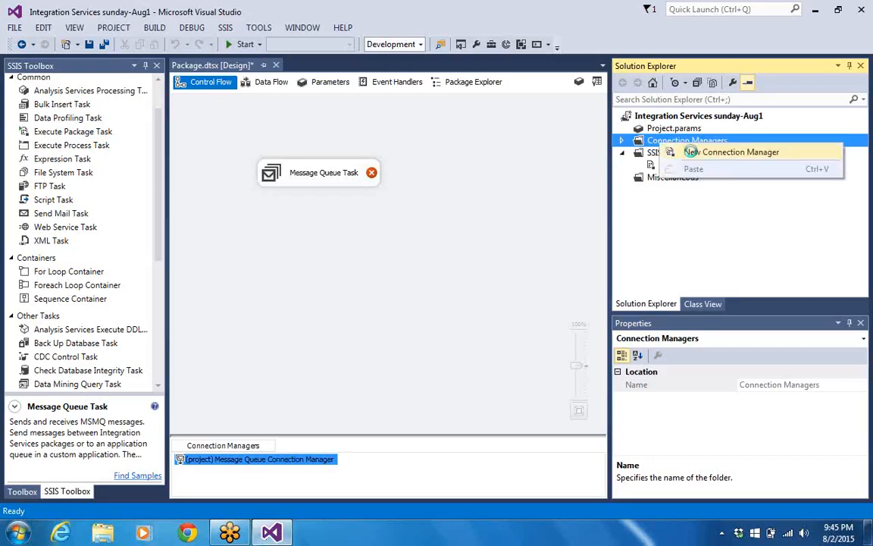
left_click(691, 151)
left_click(326, 309)
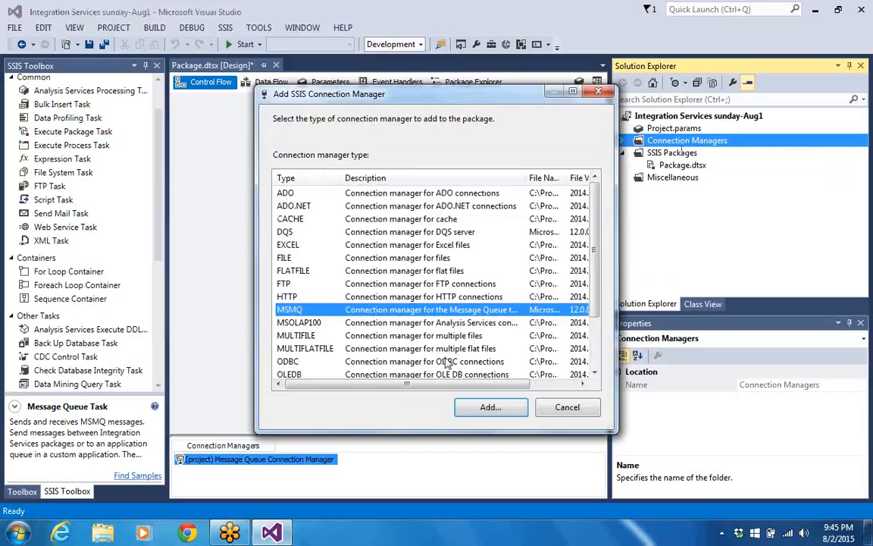
left_click(464, 405)
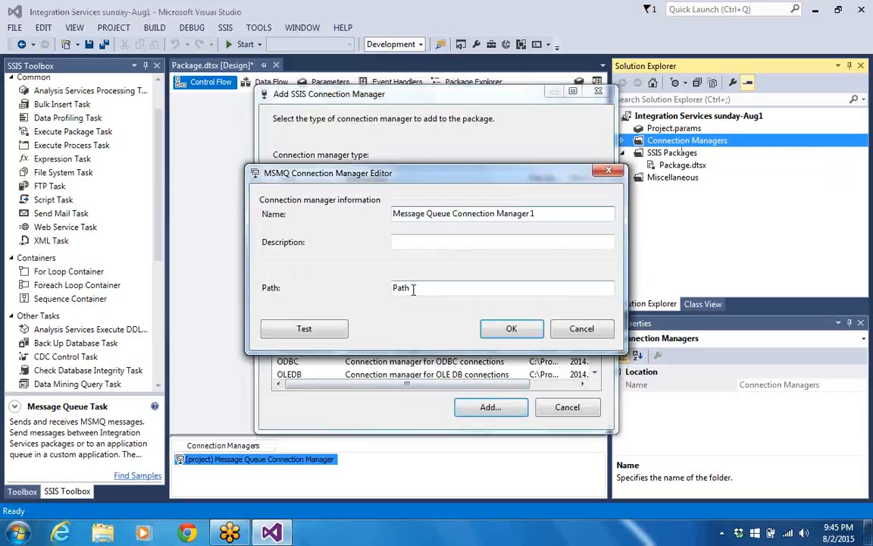
left_click_drag(413, 290, 381, 294)
type(".\\")
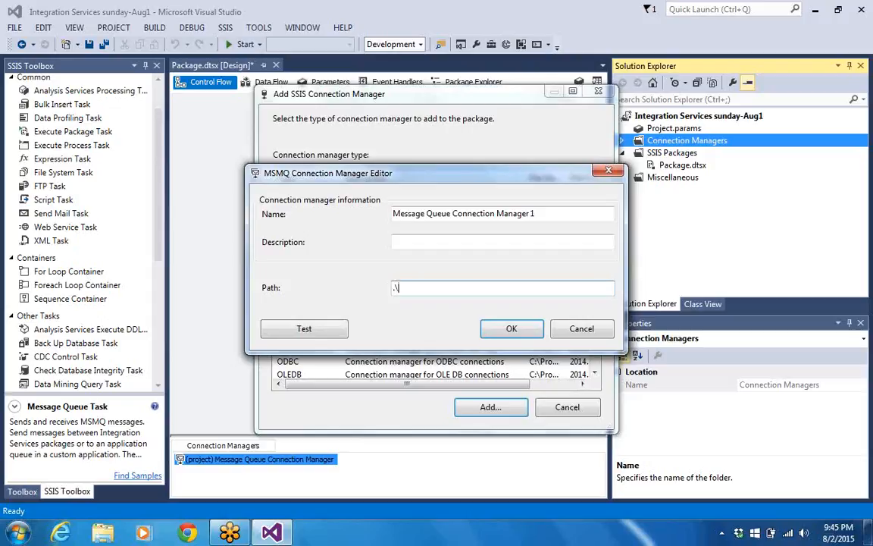
type("private$\\my")
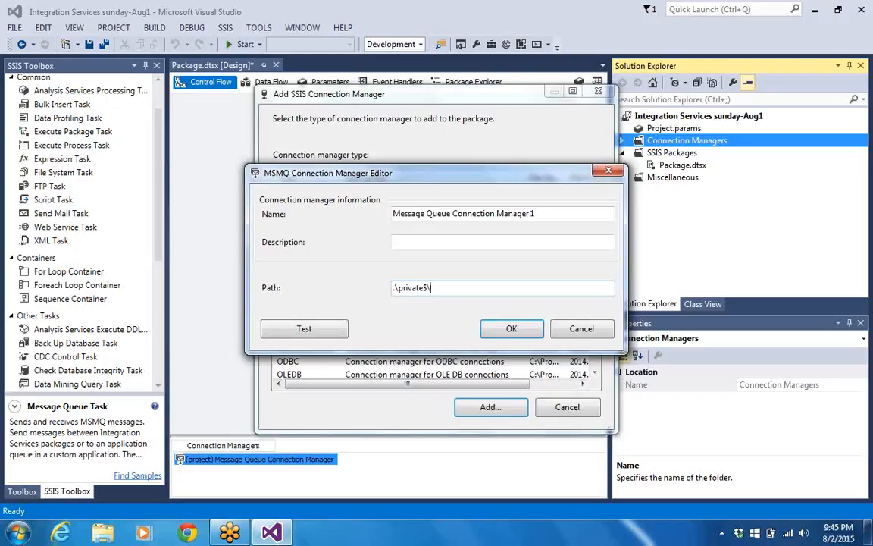
type("ssismsg")
left_click(290, 338)
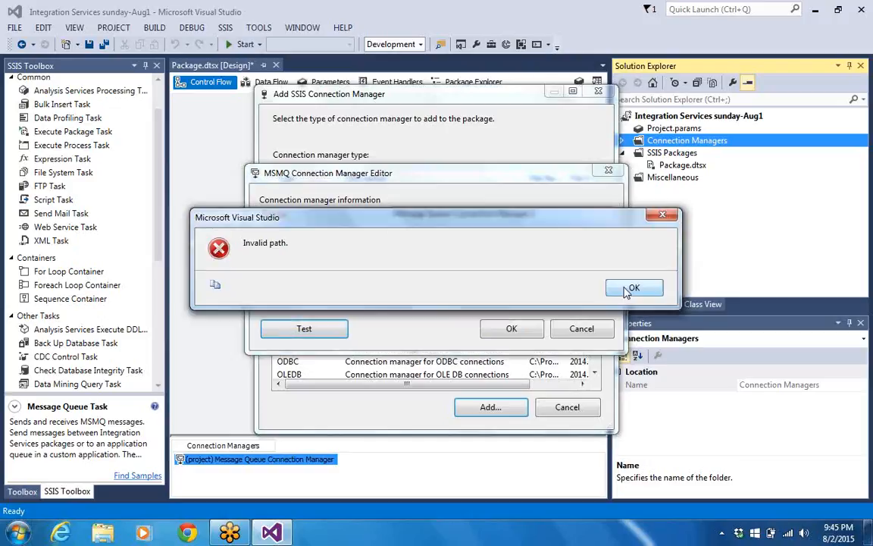
left_click(631, 289)
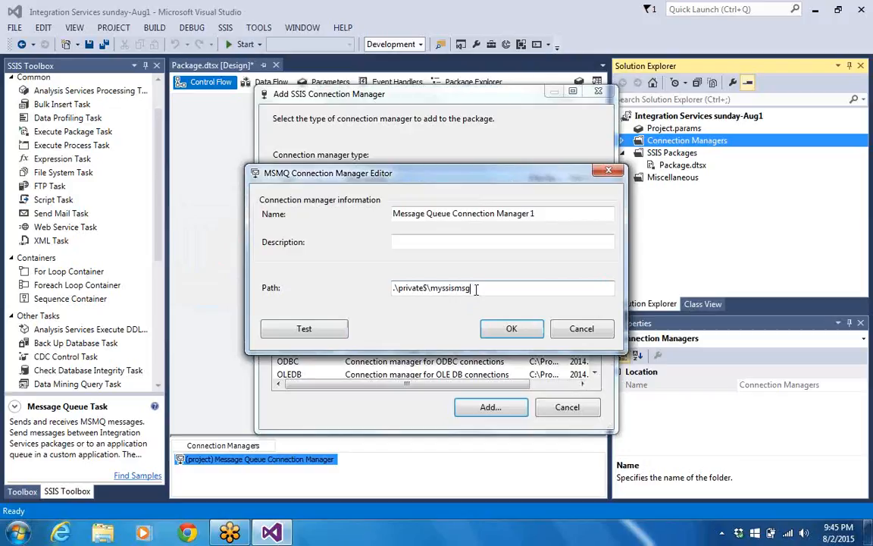
- Replace the MSMQ connection path with .\Private$\myfiles, test the connection twice and dismiss each message
key("BackSpace")
key("BackSpace")
key("BackSpace")
key("BackSpace")
key("BackSpace")
key("BackSpace")
key("BackSpace")
key("BackSpace")
key("BackSpace")
key("BackSpace")
key("BackSpace")
key("BackSpace")
key("BackSpace")
key("BackSpace")
key("BackSpace")
key("BackSpace")
key("BackSpace")
key("BackSpace")
type("P")
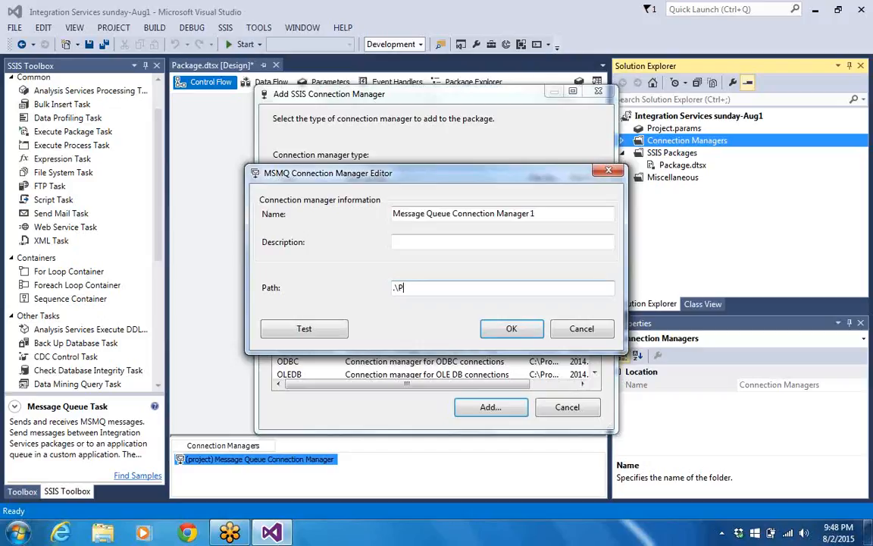
type("rivate$\\myfiles")
left_click(310, 331)
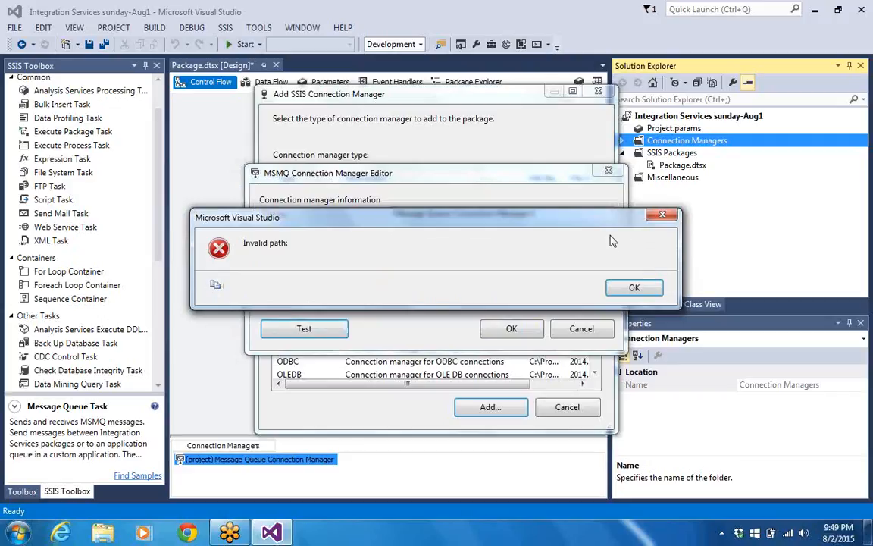
left_click(653, 289)
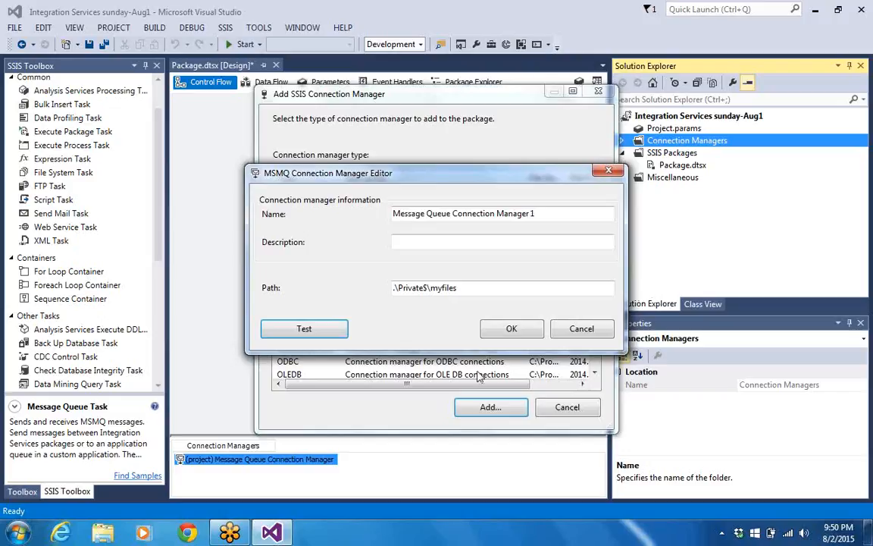
left_click(304, 329)
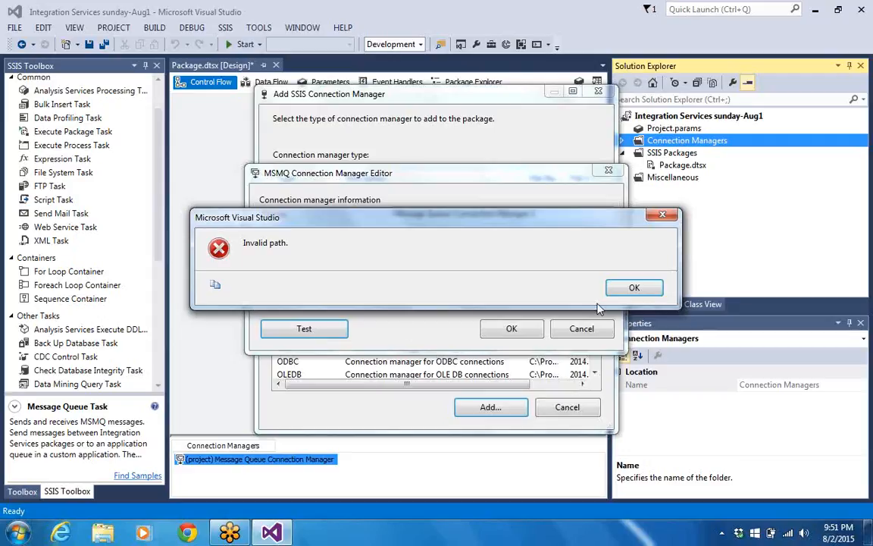
left_click(629, 288)
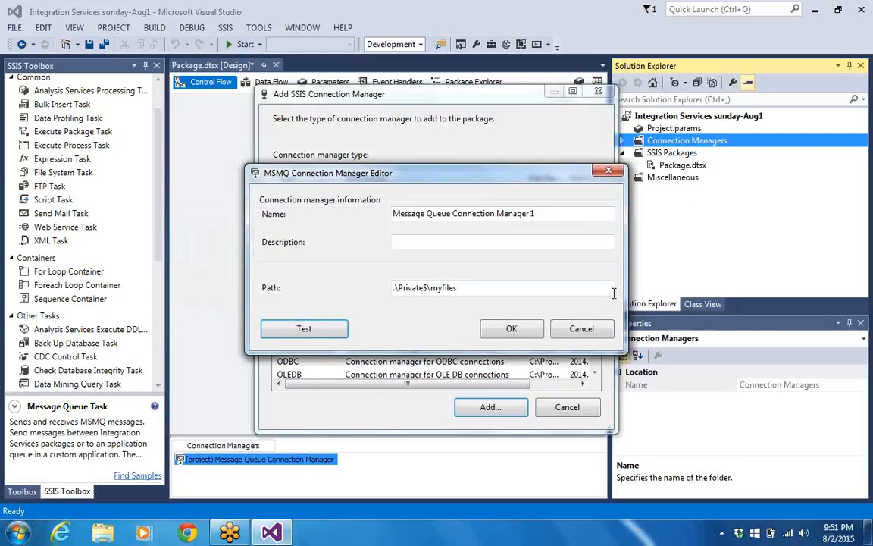
- Remove the leading dot from the path, look up the computer name in the Windows System information, and close that window
left_click(397, 291)
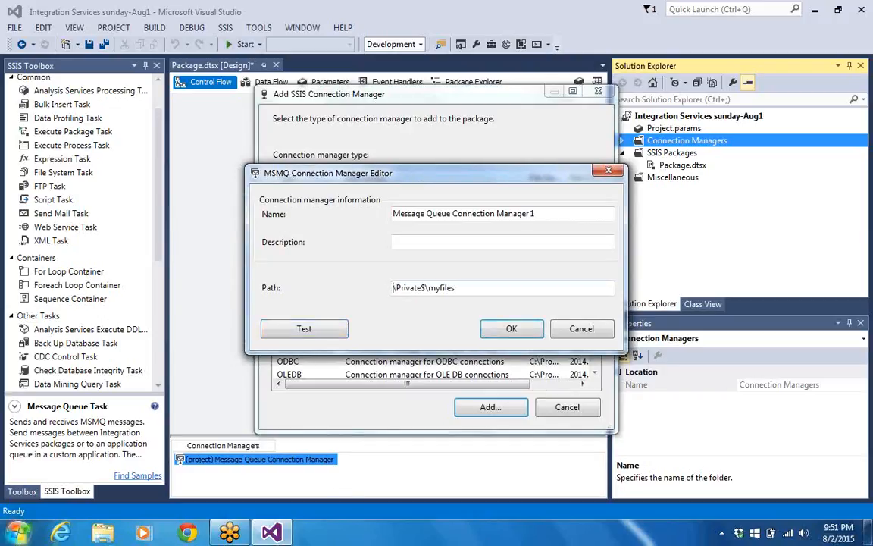
left_click(20, 533)
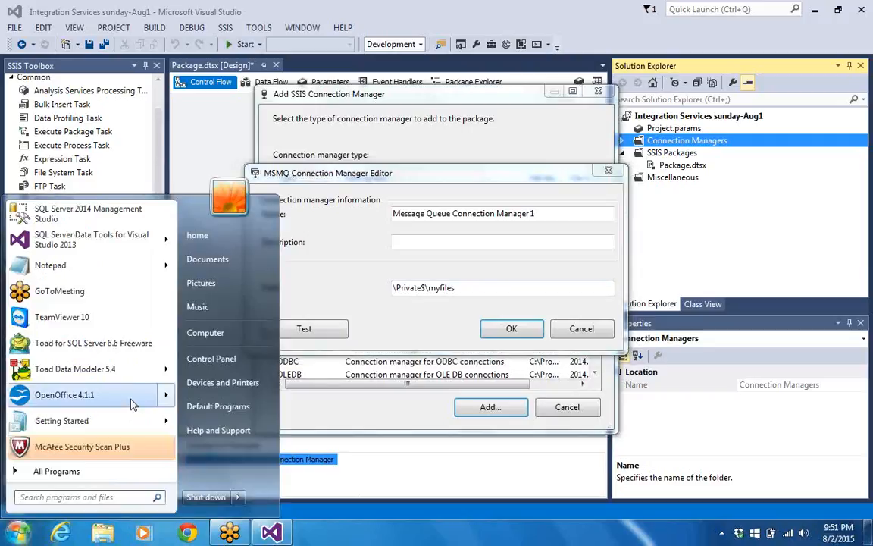
right_click(201, 339)
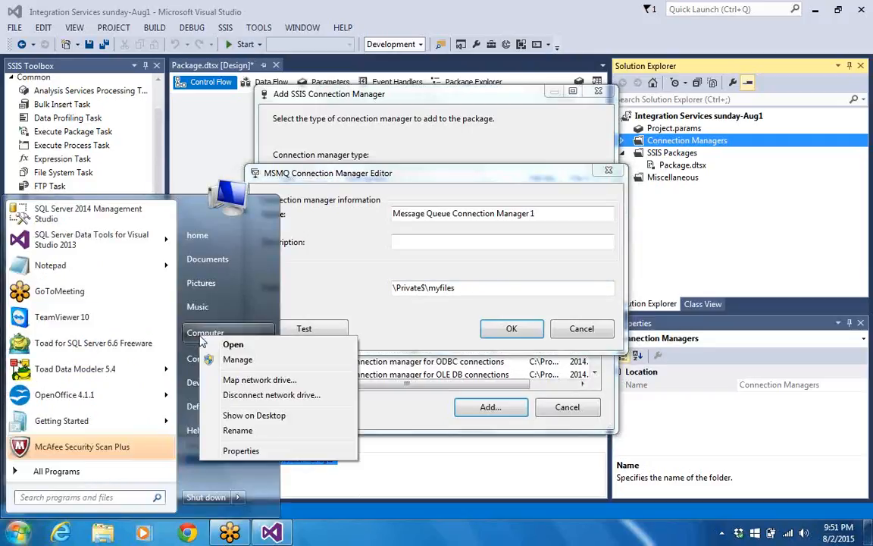
left_click(239, 451)
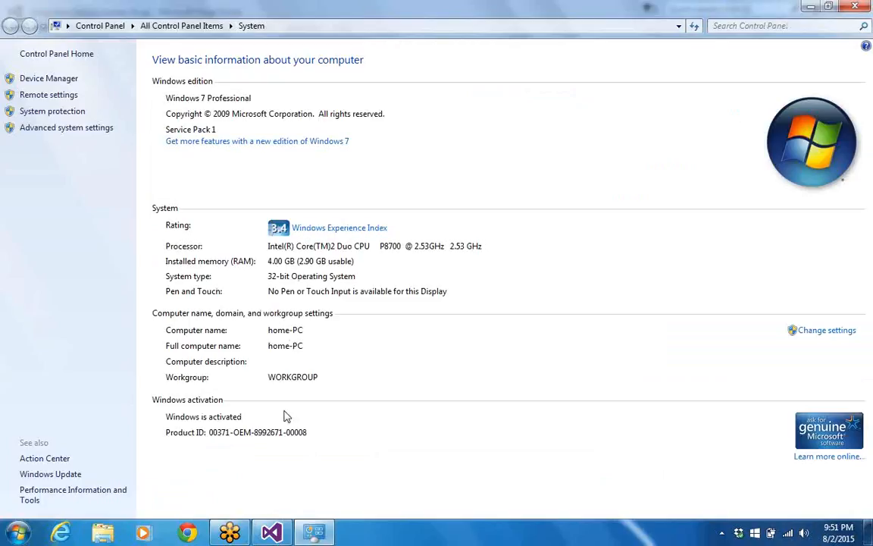
left_click(853, 8)
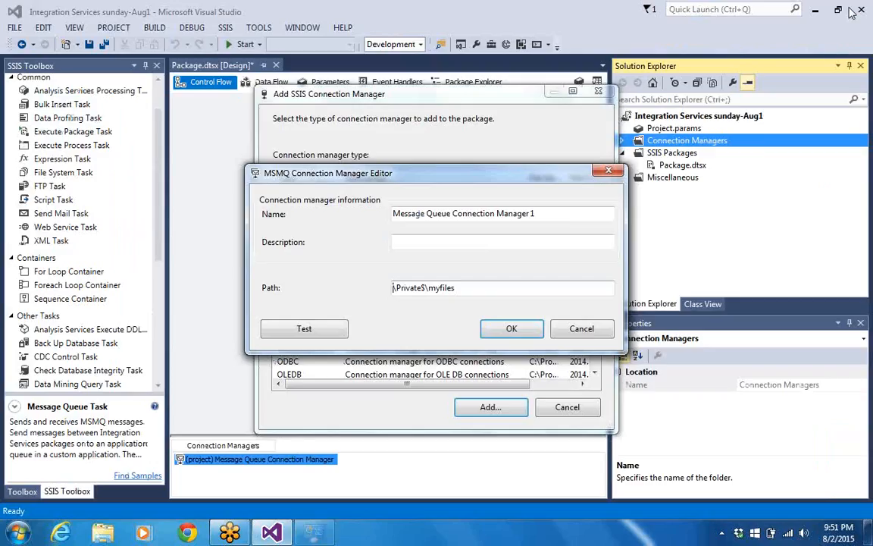
- Prefix the path with the computer name to make home-pc\Private$\myfiles, test the connection twice and dismiss the messages
left_click(394, 287)
type("home-")
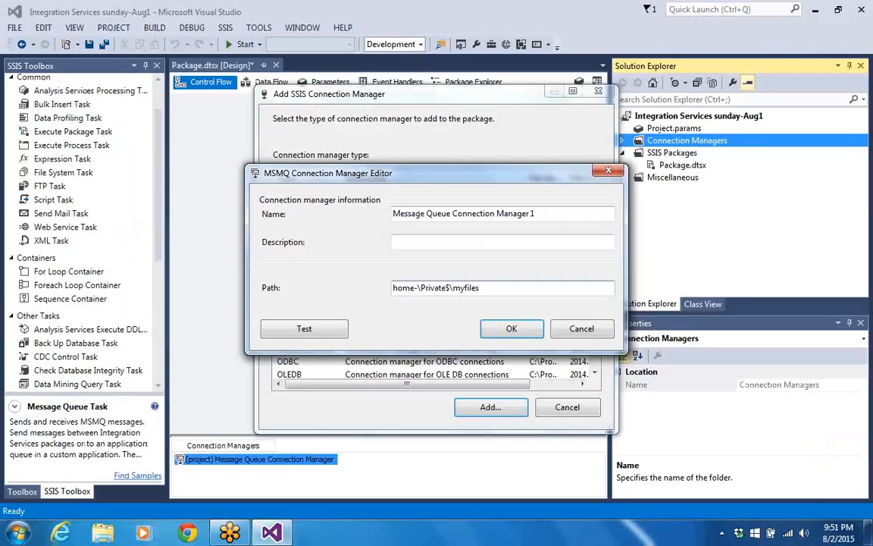
type("pc")
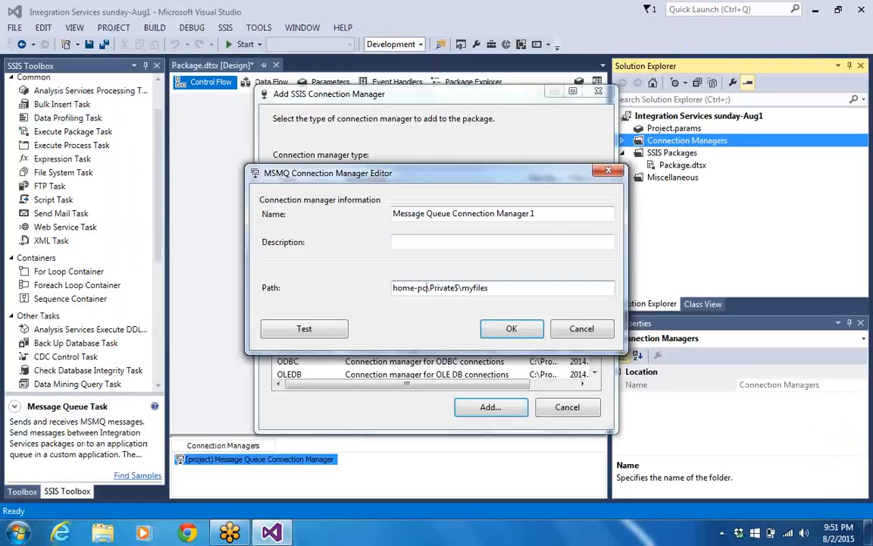
left_click(322, 329)
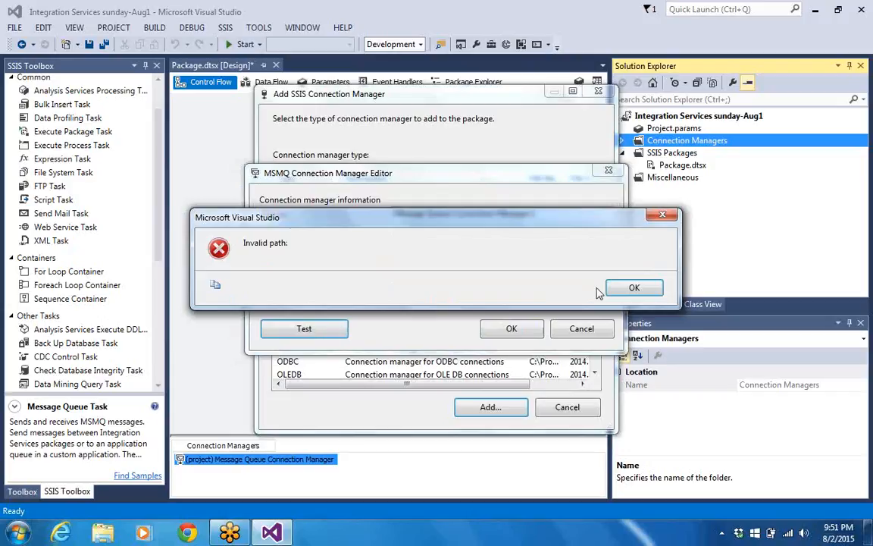
left_click(622, 295)
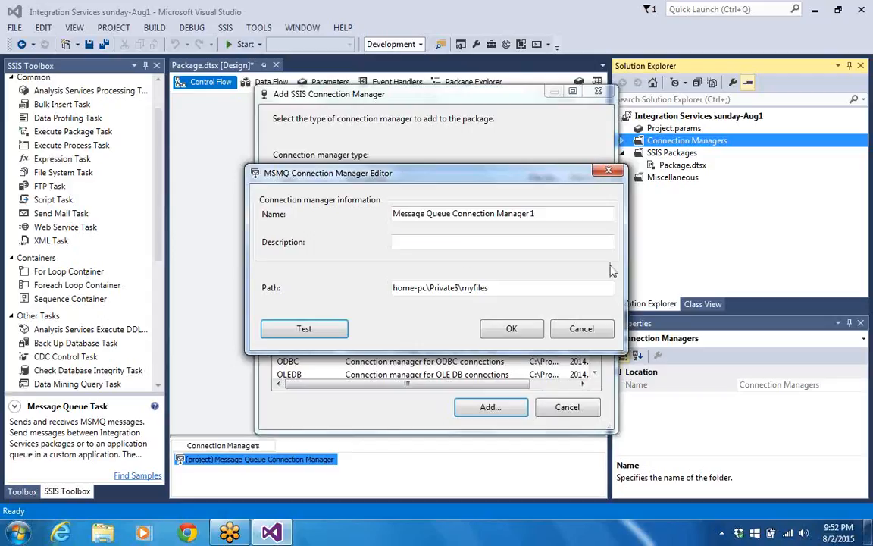
left_click(303, 329)
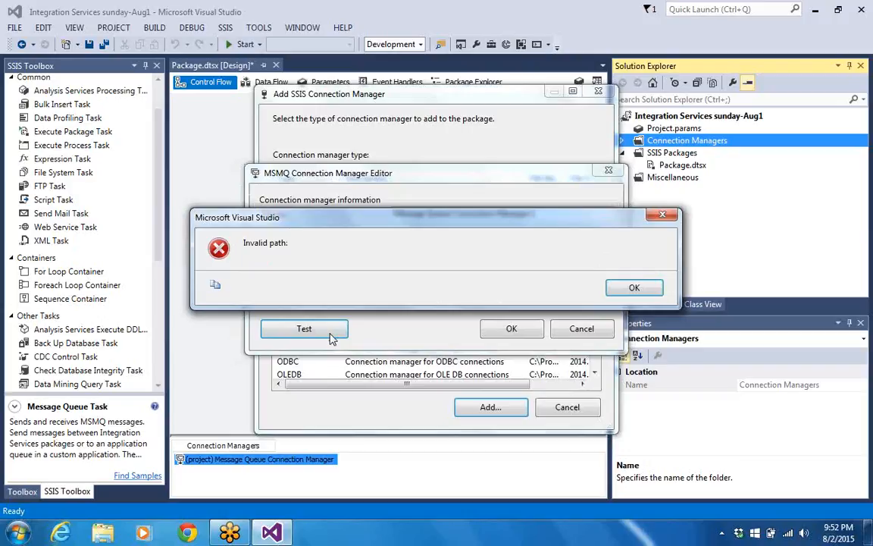
left_click(635, 288)
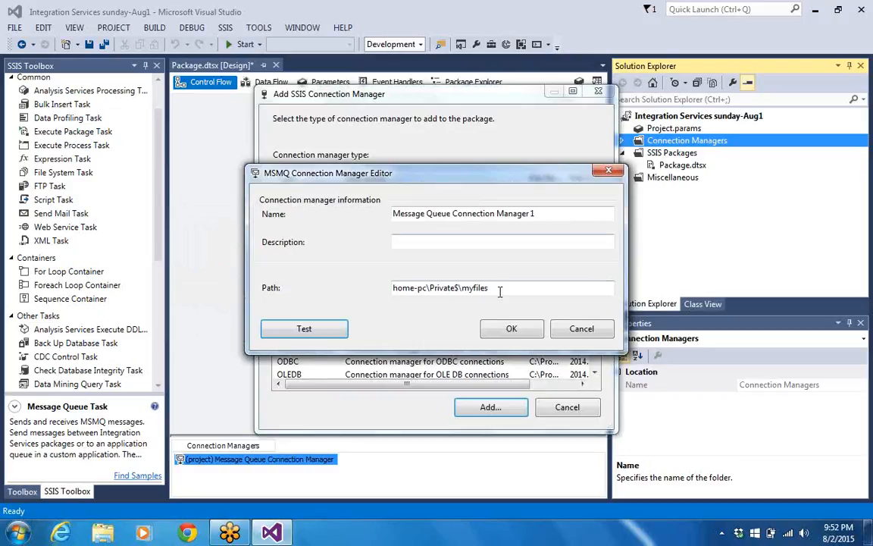
- Try the path home-pc.\Private$\myfiles by adding a dot after the computer name, test it and dismiss the message
left_click(429, 289)
type("\\")
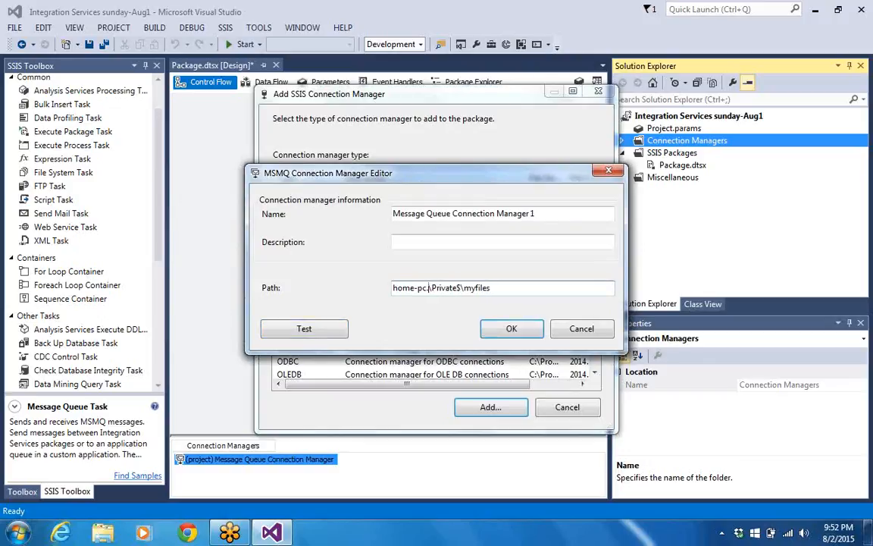
left_click(311, 328)
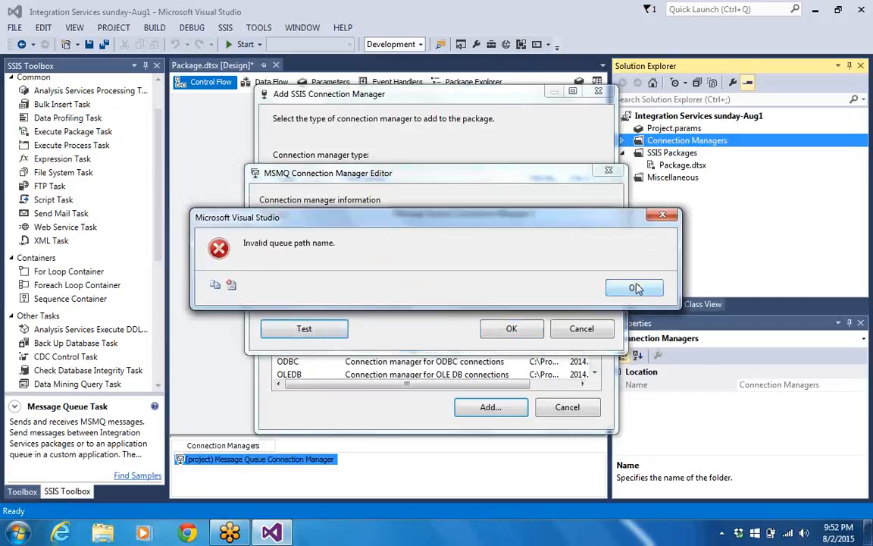
left_click(634, 288)
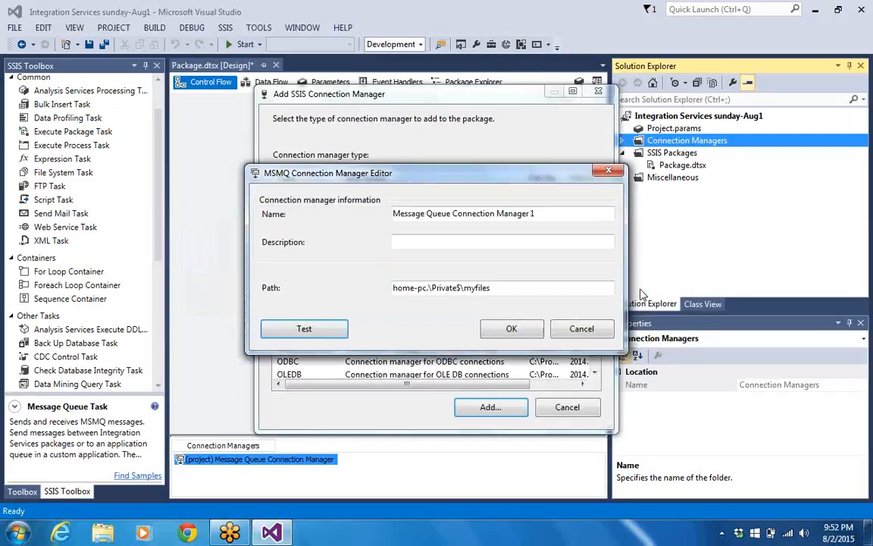
left_click(538, 295)
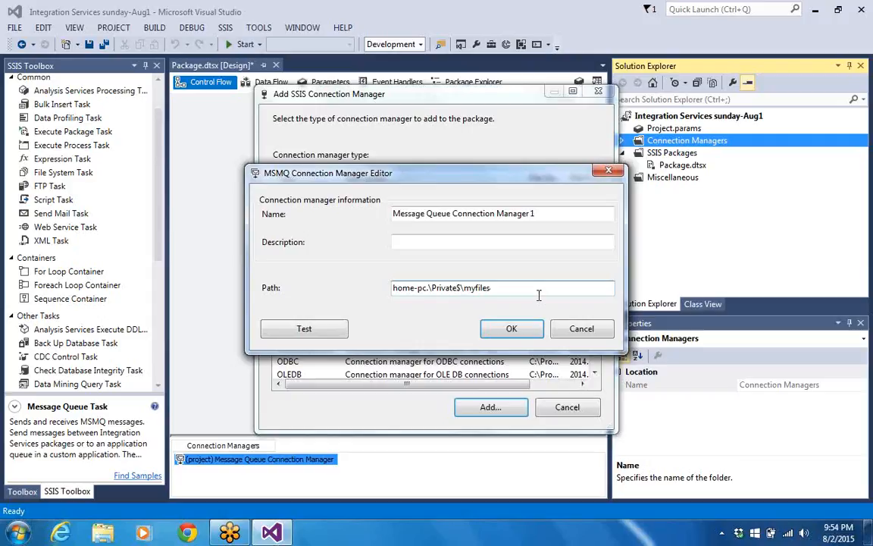
left_click(859, 279)
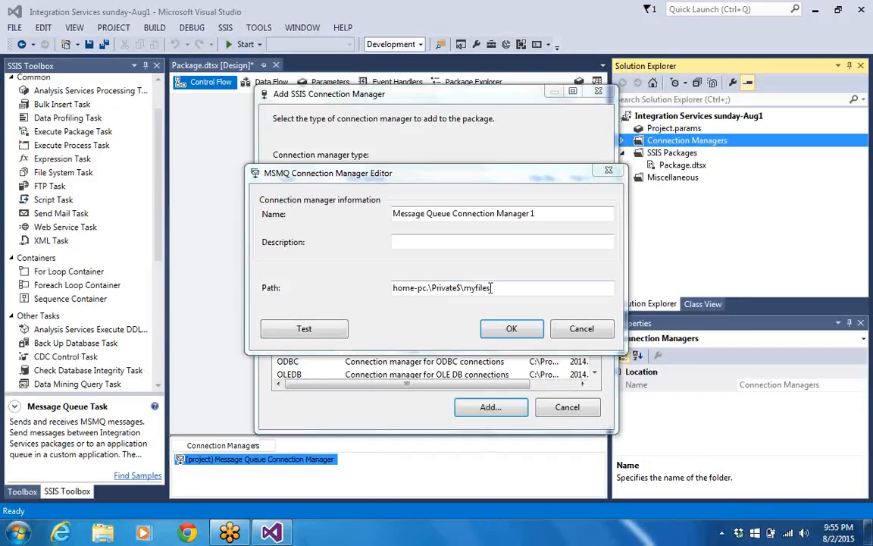
- Replace the whole path with FormatName:Direct=OS:home-pc\\private$\\ssismsg, test the connection and dismiss the message
left_click_drag(493, 286, 366, 275)
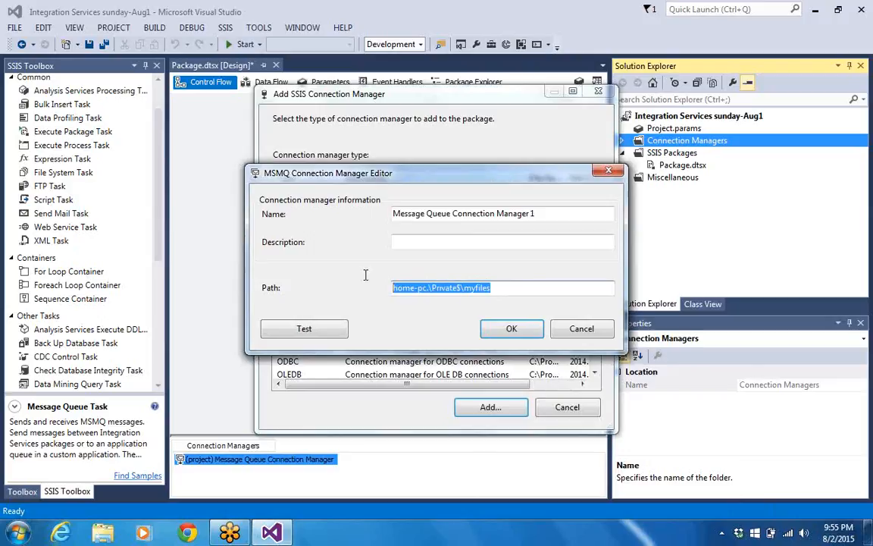
type("FormatName:Direct=OS:home-pc\\\\private$\\\\ssismsg")
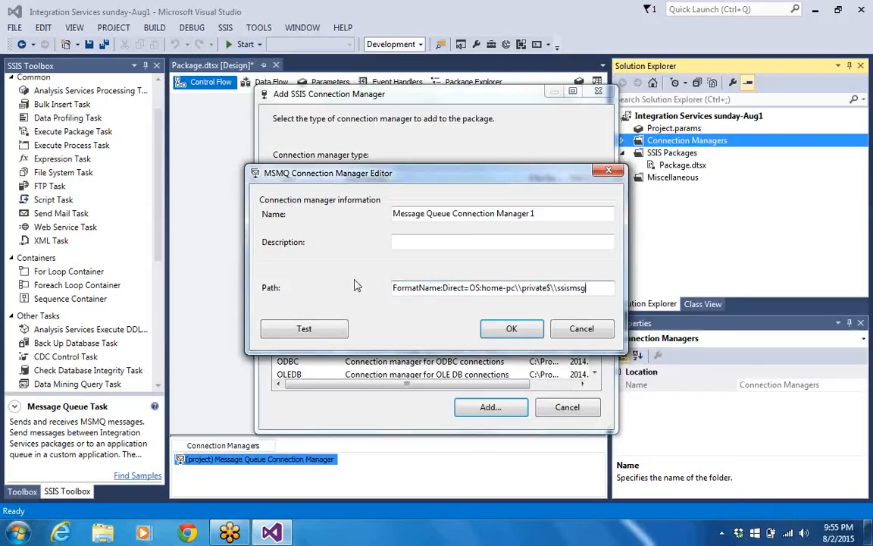
left_click(304, 331)
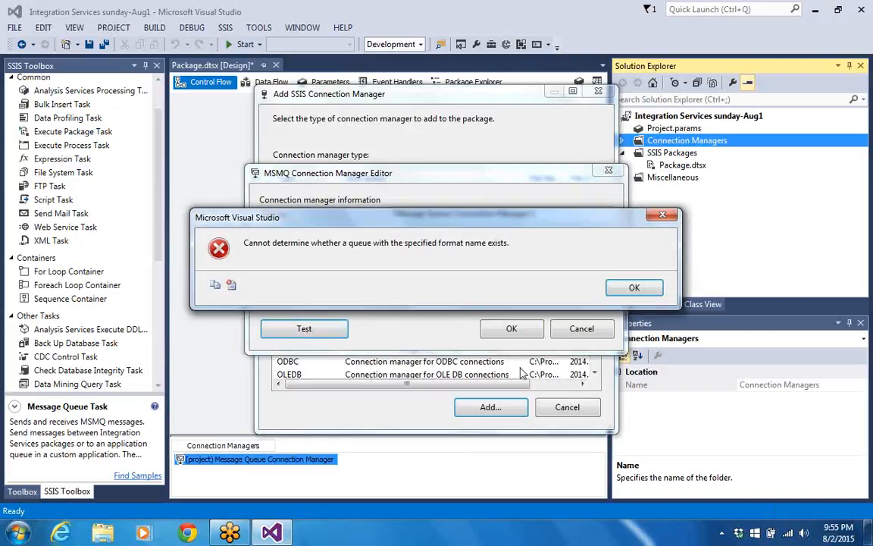
left_click(628, 287)
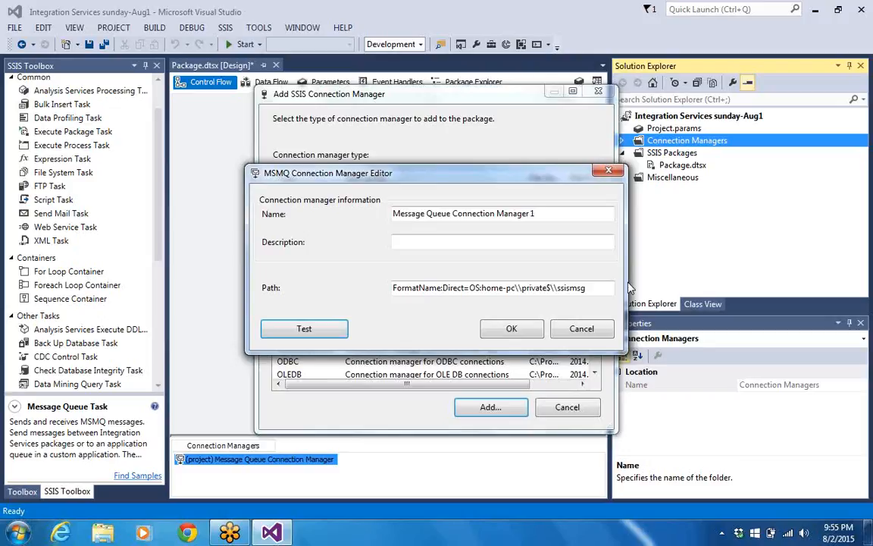
- Replace the computer name in the format-name path with a dot, giving FormatName:Direct=OS:.\\private$\\ssismsg, test it and dismiss the message
double_click(506, 288)
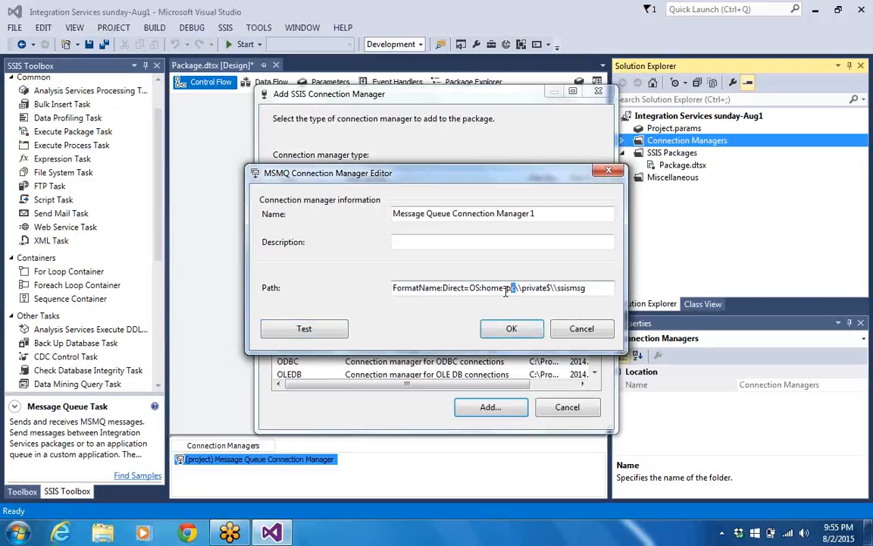
left_click_drag(505, 291, 483, 294)
key("Delete")
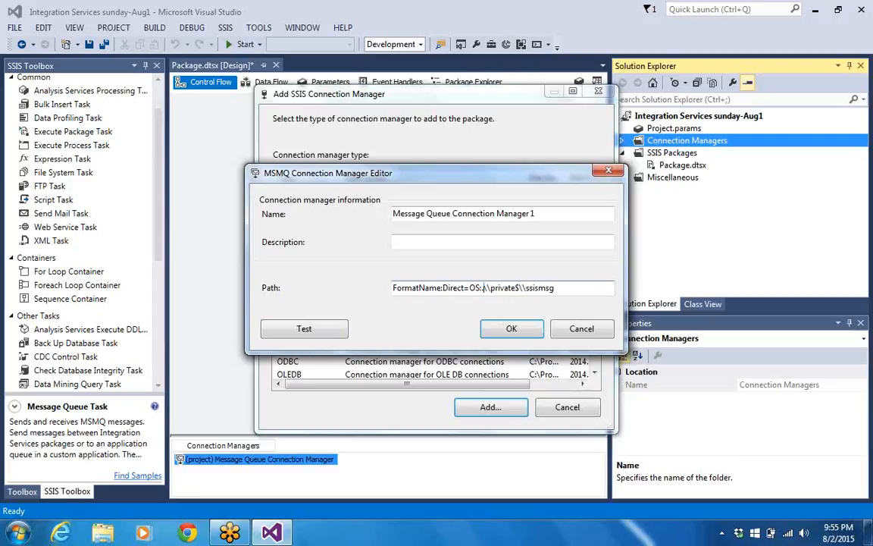
left_click(337, 331)
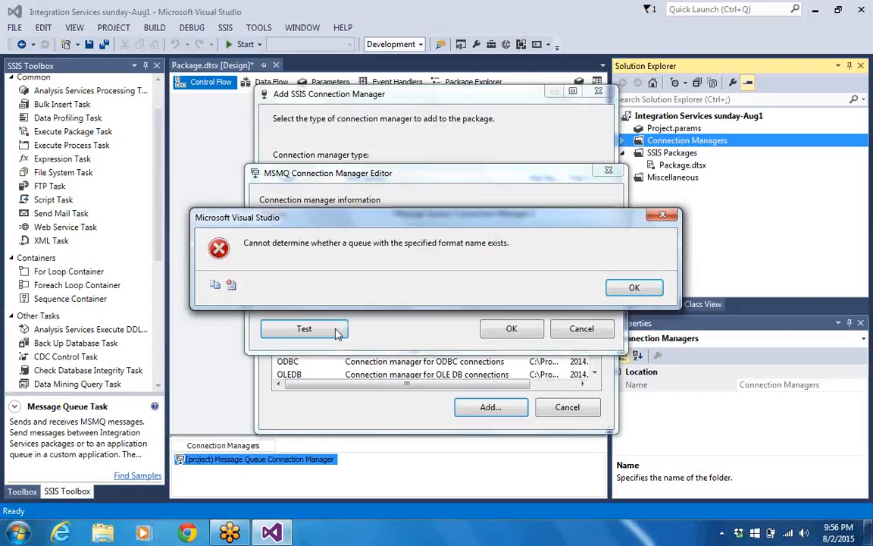
left_click(632, 288)
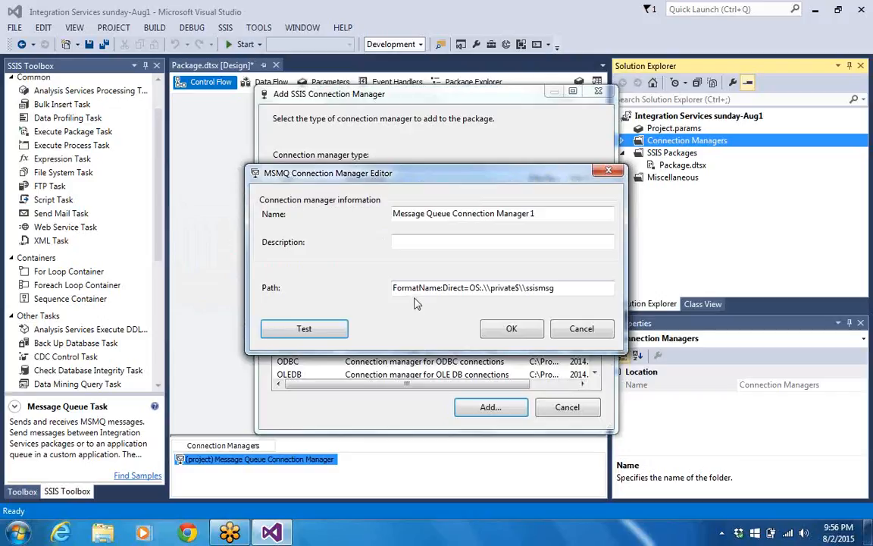
- Replace the dot in the path with tcp:127.0.0.1, giving FormatName:Direct=OS:tcp:127.0.0.1\\private$\\ssismsg, and test the connection
left_click(484, 289)
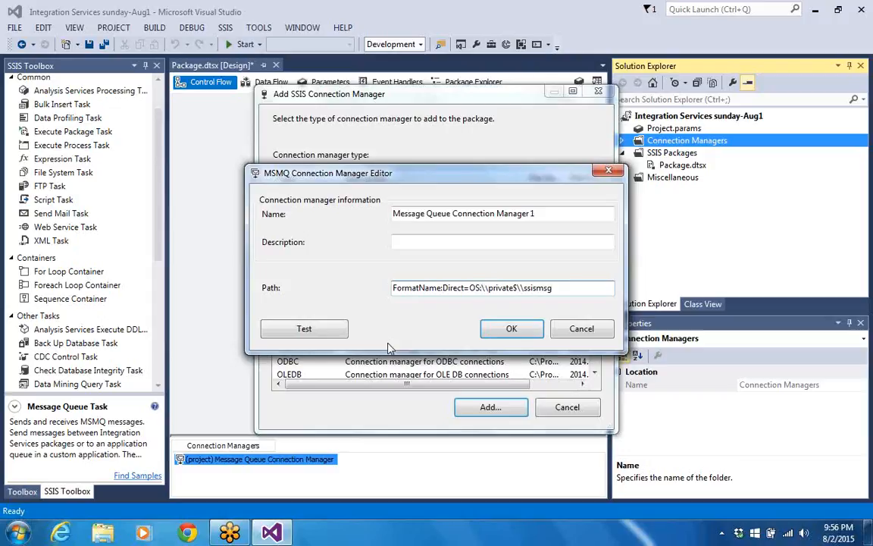
type("127.")
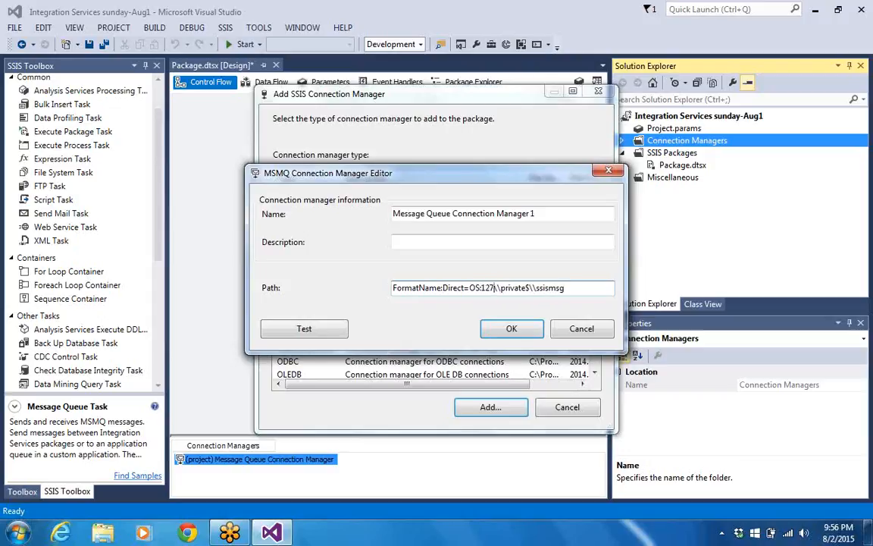
type("0.0.1")
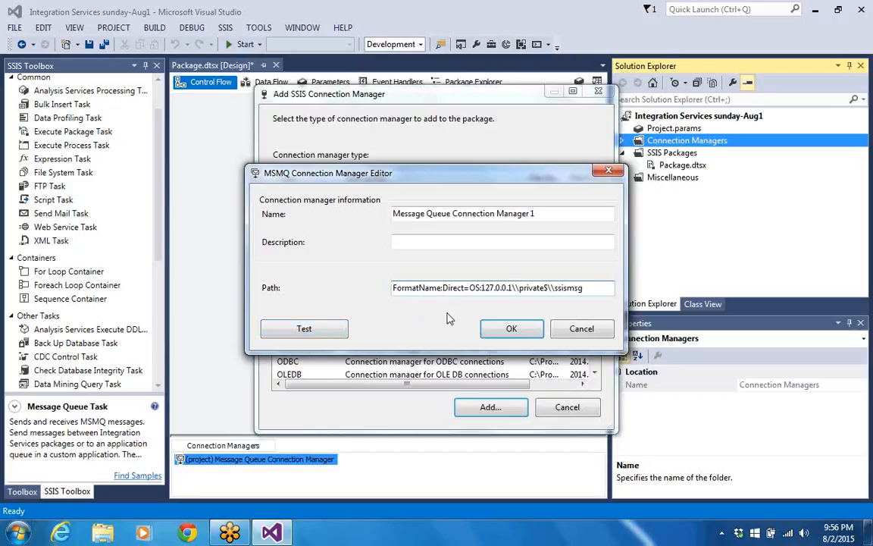
left_click(481, 288)
type("tcp")
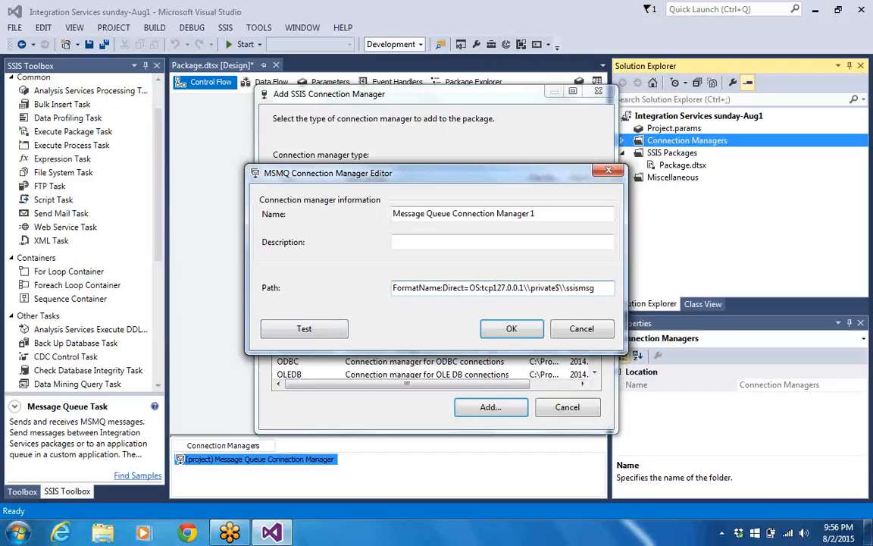
type(":")
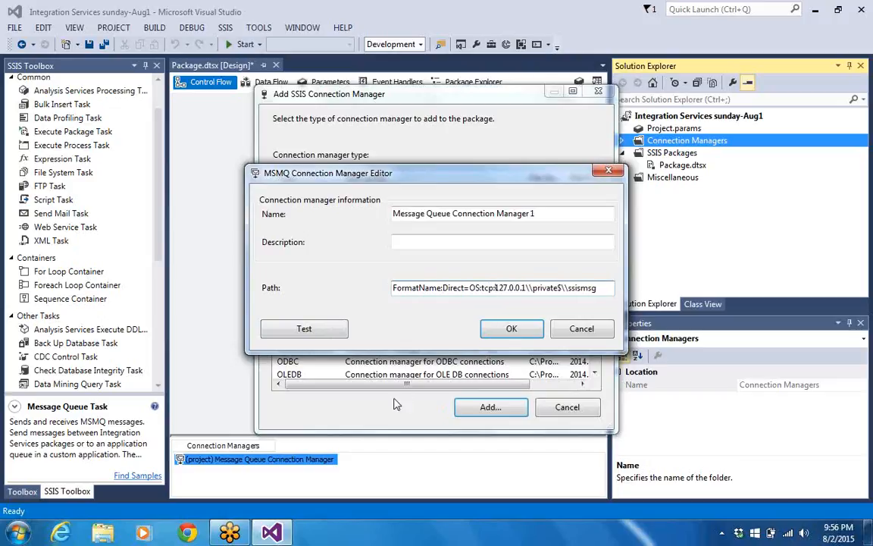
left_click(321, 334)
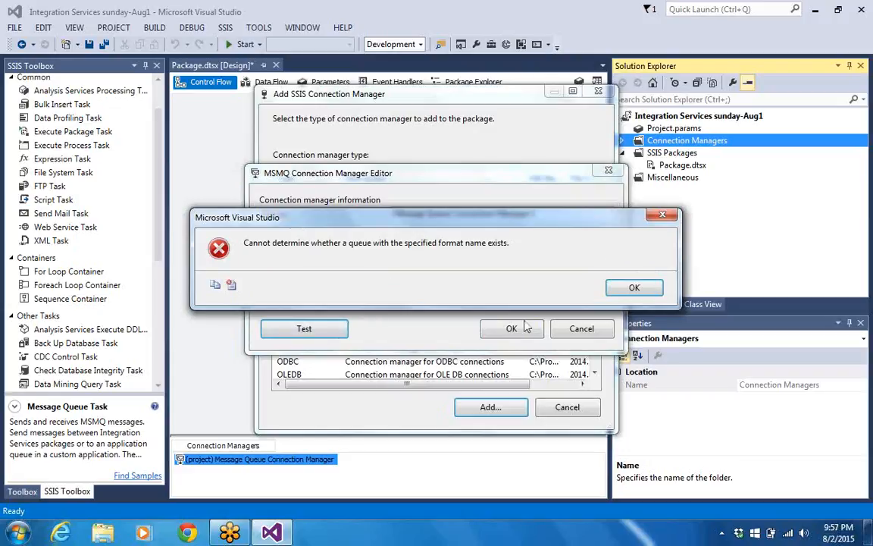
- Dismiss the message, strip the path down to tcp:127.0.0.1\\private$\\ssismsg, test the connection and dismiss the result
left_click(629, 288)
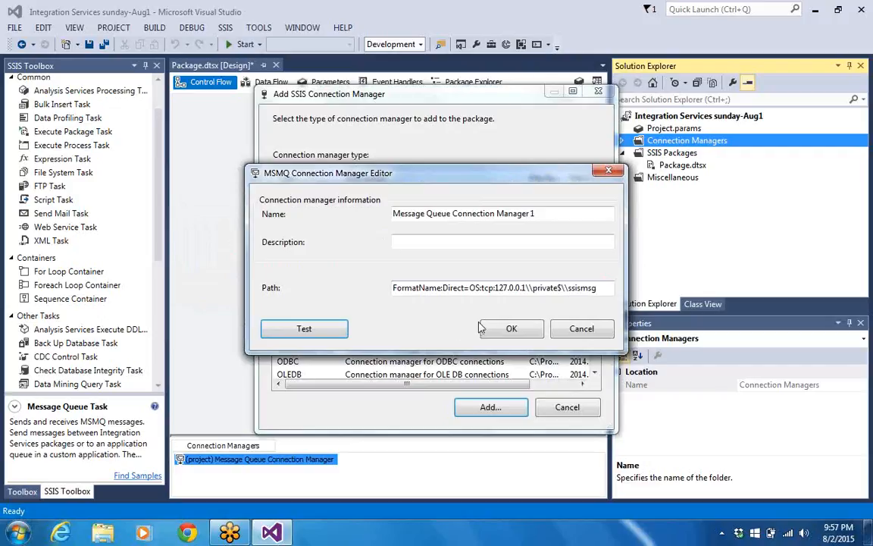
left_click(480, 289)
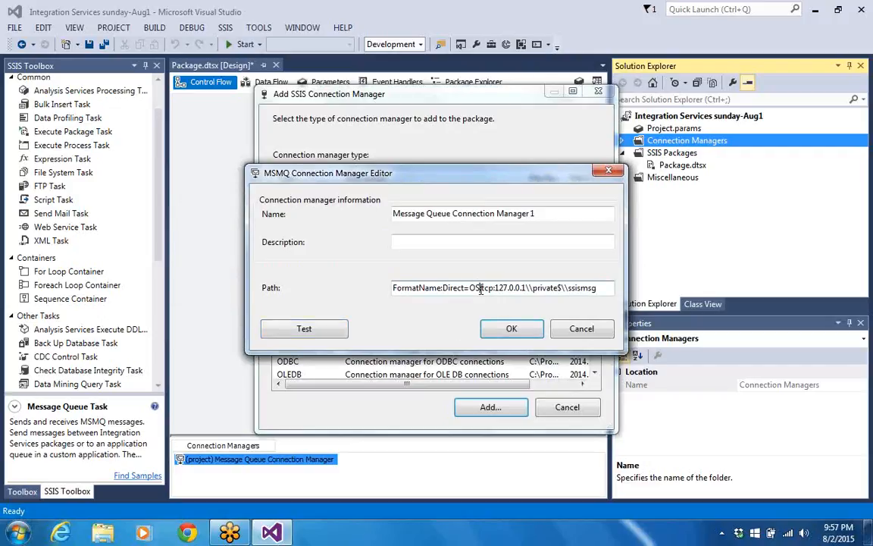
key("BackSpace")
key("BackSpace")
key("BackSpace")
key("BackSpace")
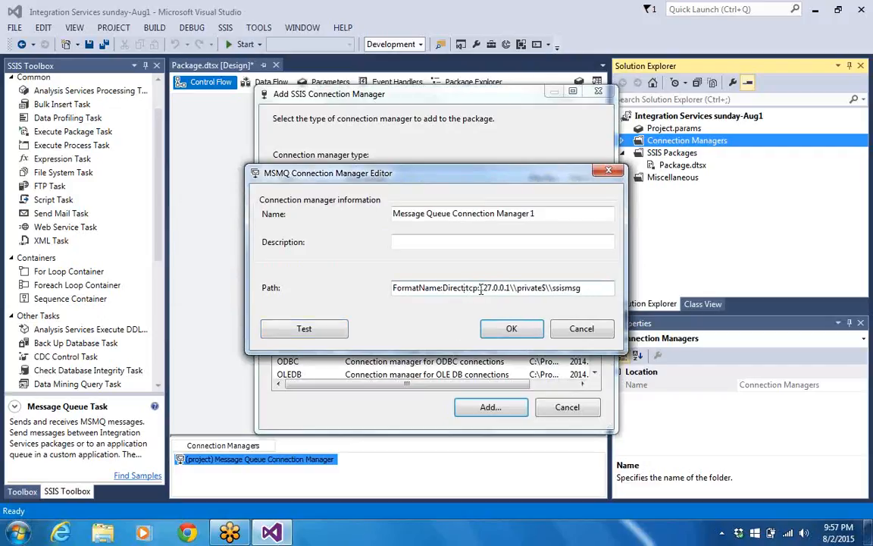
key("BackSpace")
key("BackSpace")
key("BackSpace")
key("BackSpace")
key("BackSpace")
key("BackSpace")
key("BackSpace")
key("BackSpace")
key("BackSpace")
key("BackSpace")
key("BackSpace")
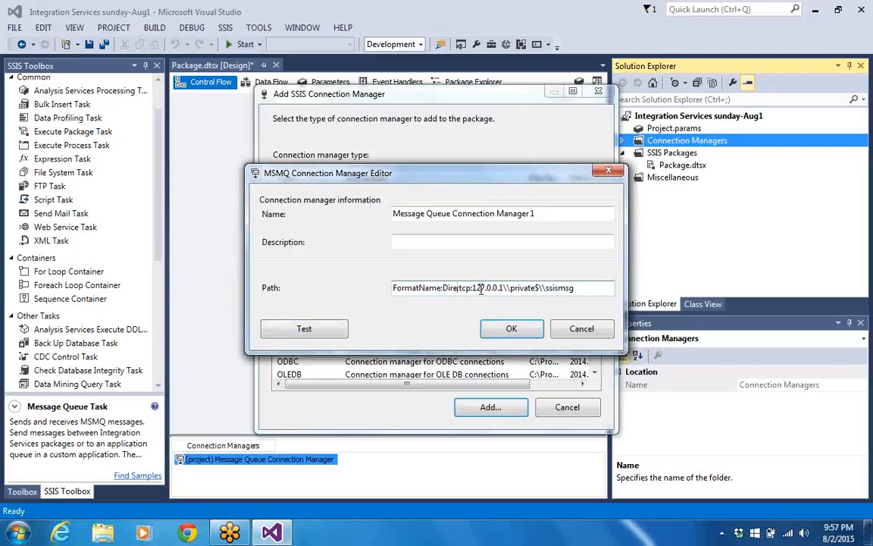
key("BackSpace")
key("BackSpace")
key("BackSpace")
key("BackSpace")
key("BackSpace")
key("BackSpace")
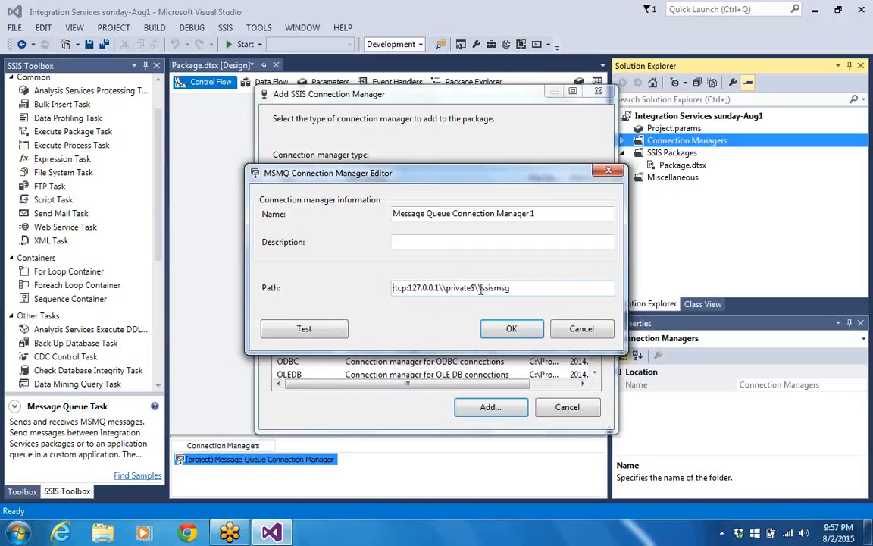
key("Delete")
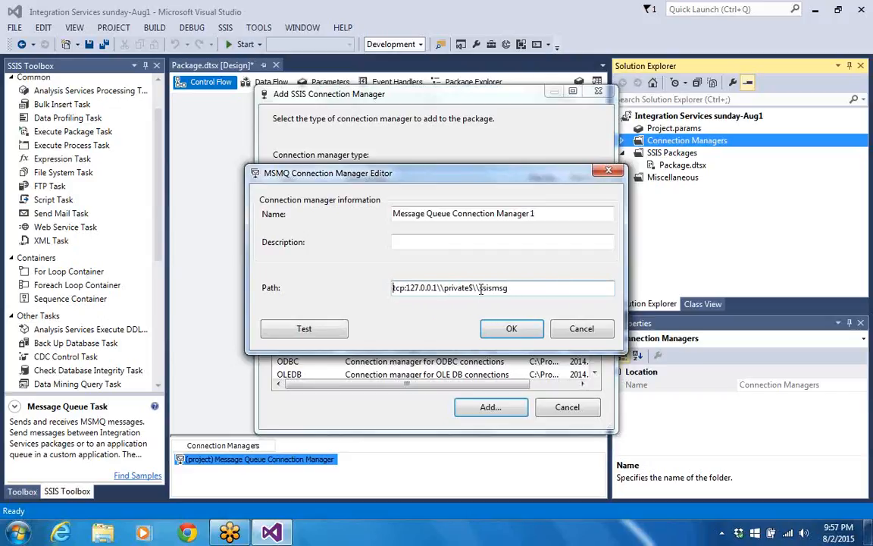
left_click(328, 332)
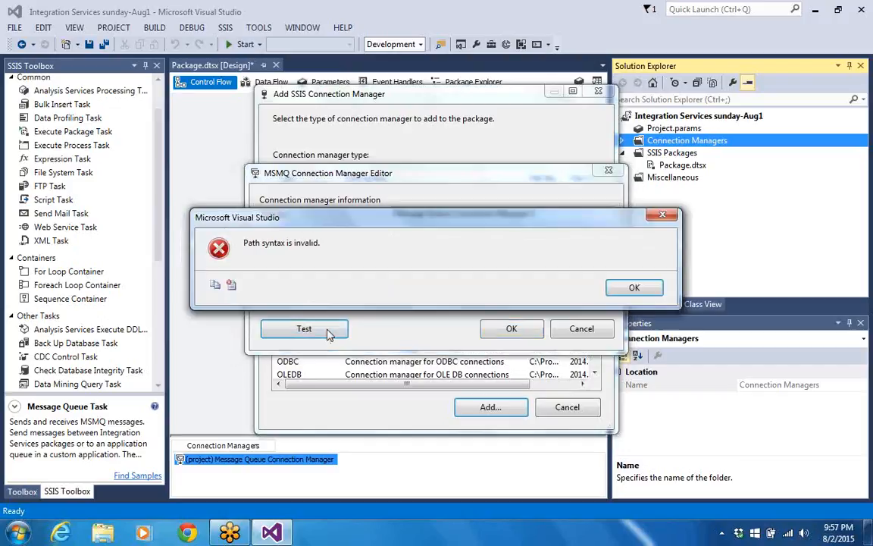
left_click(633, 287)
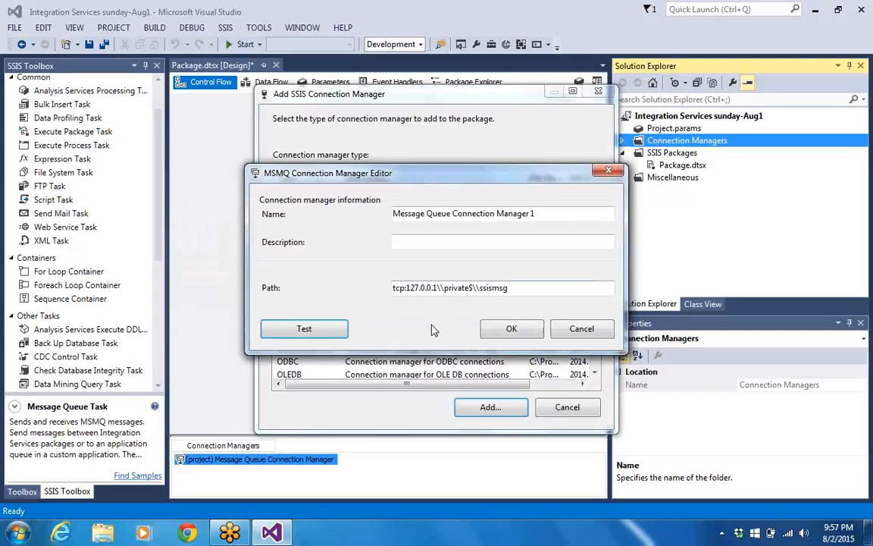
- Try the path 127.0.0.1\\private$\\ssismsg by removing the tcp: prefix, test it and dismiss the message
left_click(408, 289)
key("BackSpace")
key("BackSpace")
key("BackSpace")
key("BackSpace")
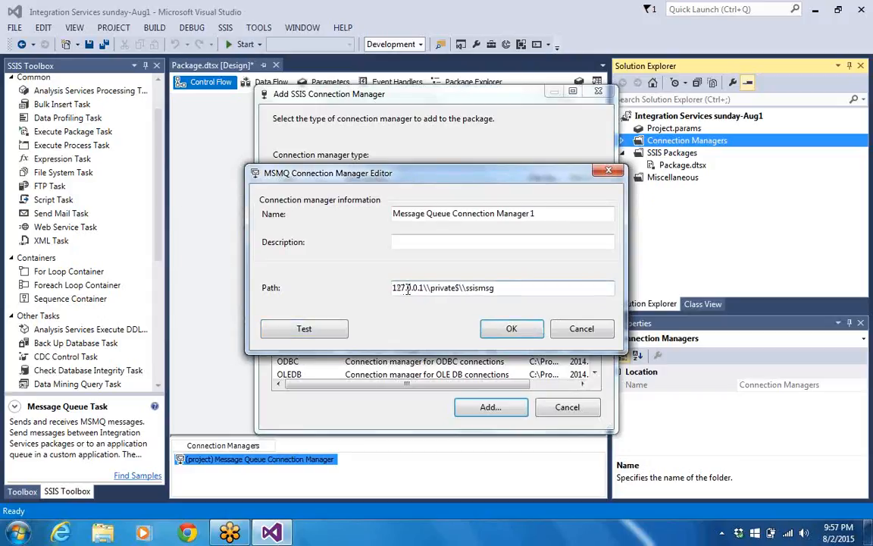
left_click(318, 328)
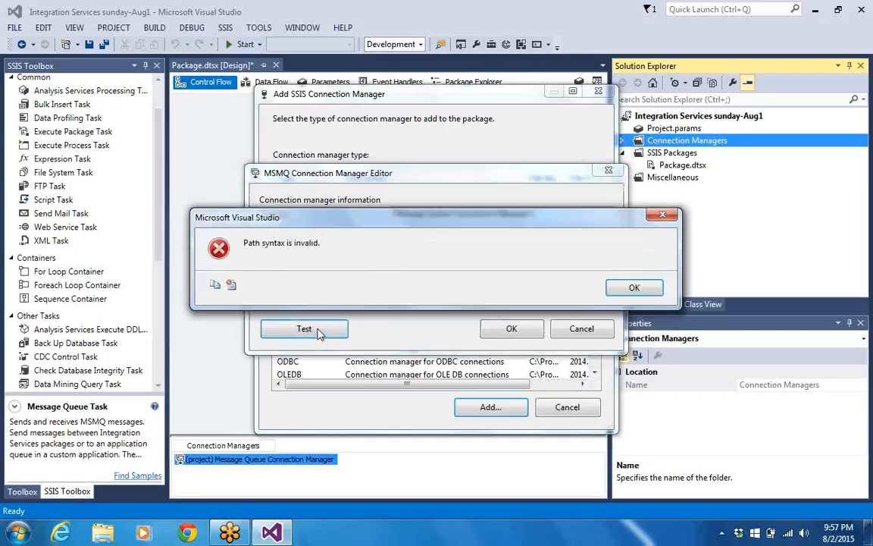
left_click(633, 289)
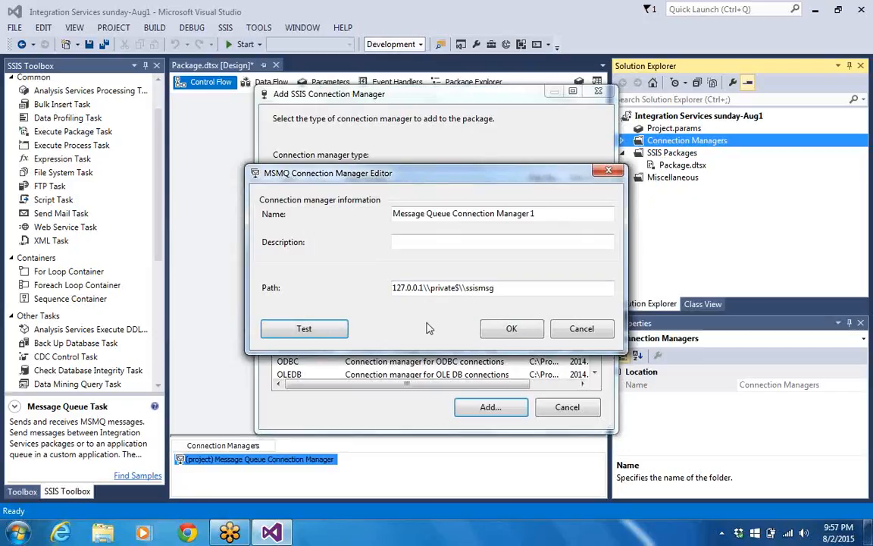
- Reduce the doubled backslashes to single ones, giving 127.0.0.1\private$\ssismsg, test the connection and dismiss the message
left_click(395, 288)
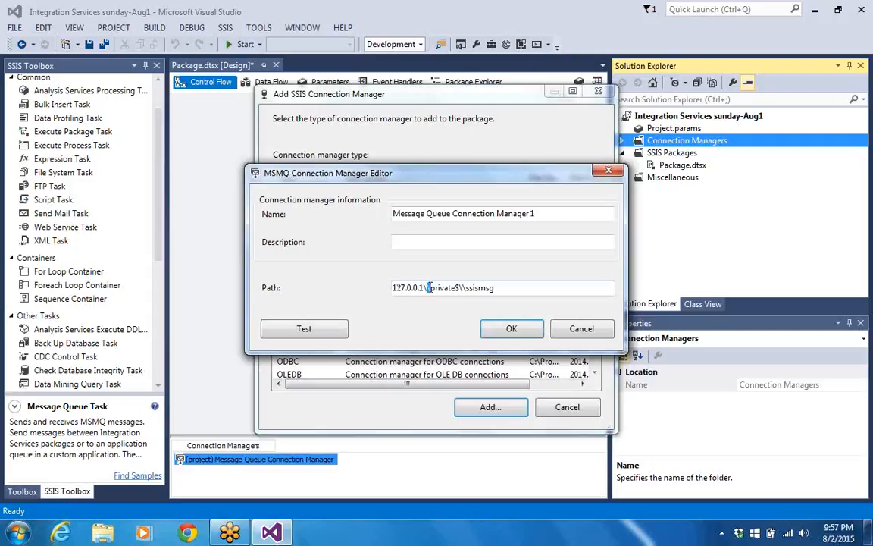
key("BackSpace")
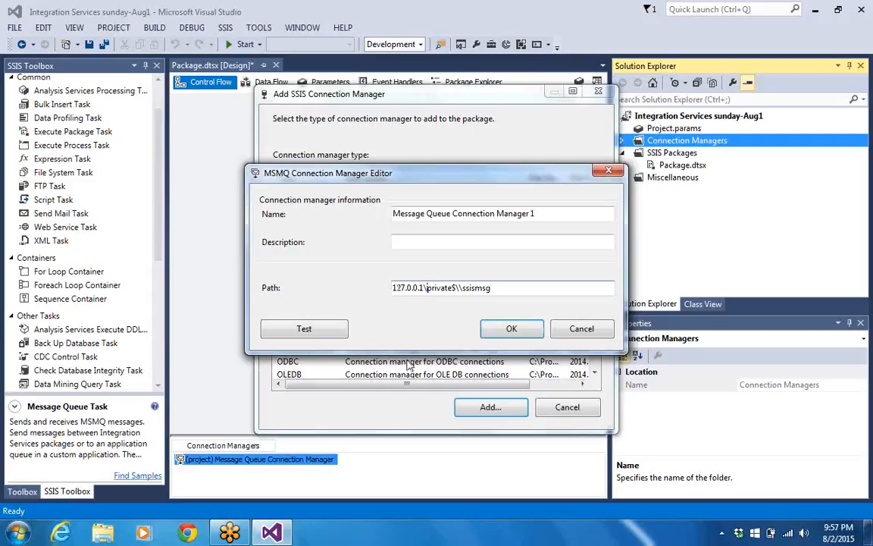
left_click(459, 287)
key("BackSpace")
left_click(318, 328)
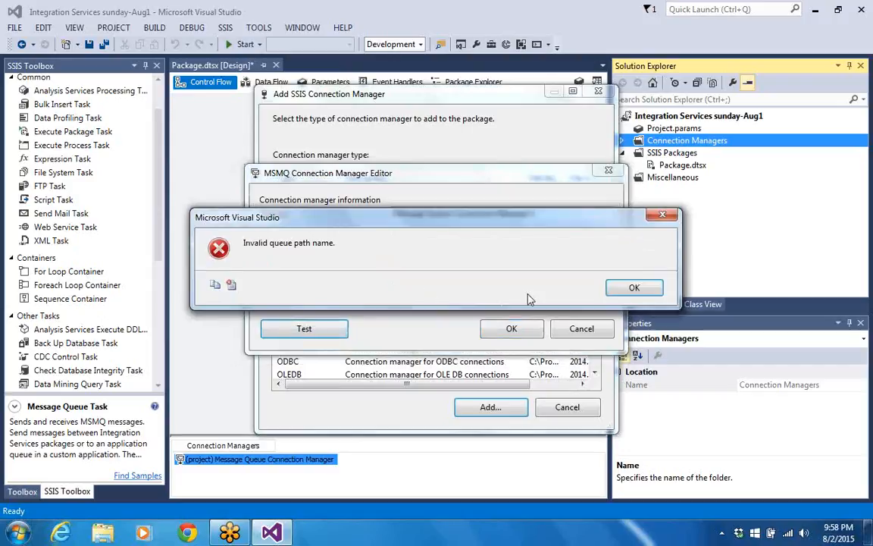
left_click(635, 289)
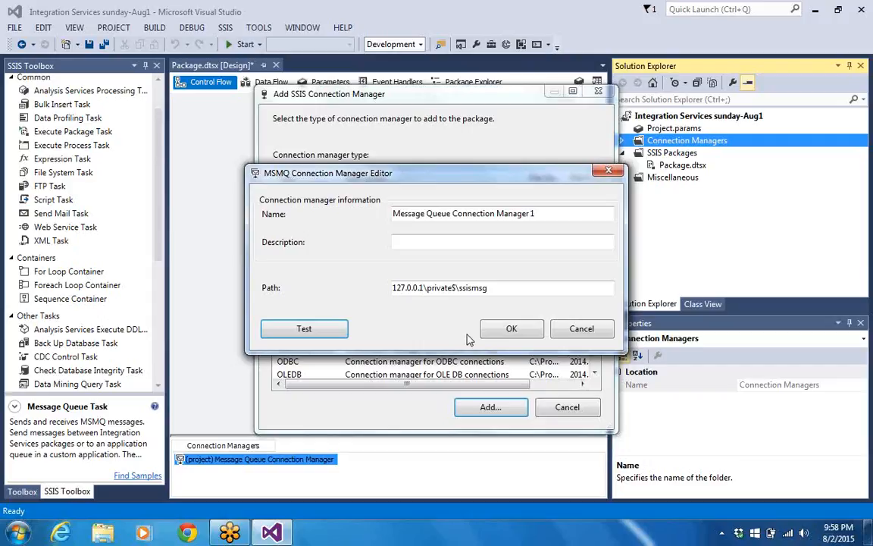
- Cancel the new MSMQ connection manager and close the connection manager type selection without adding anything
left_click(581, 332)
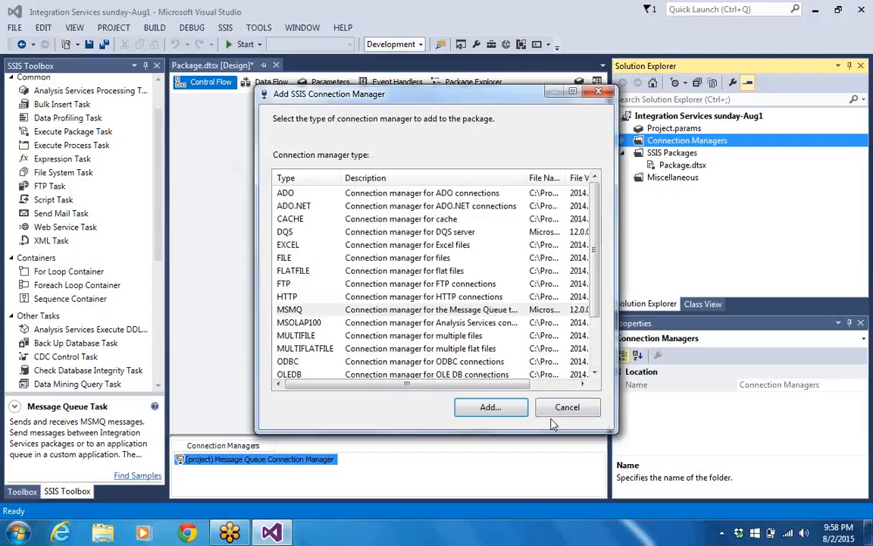
left_click(558, 413)
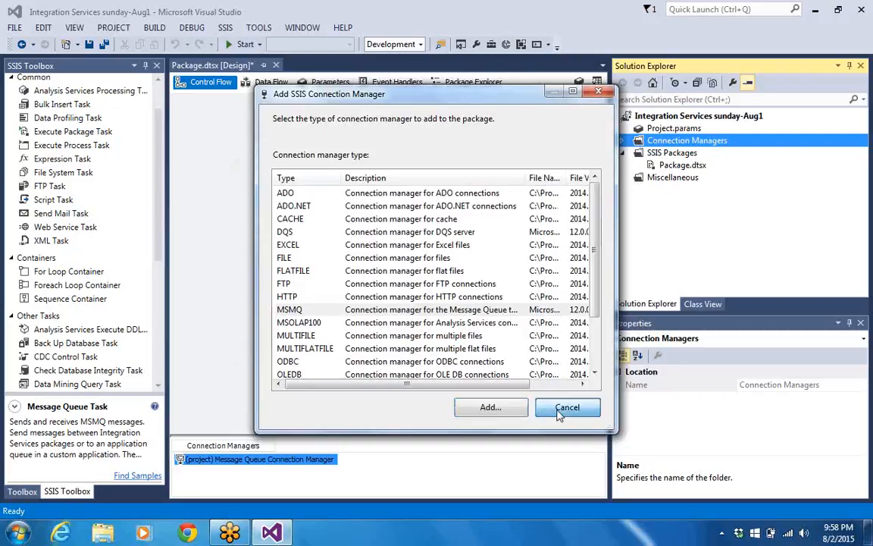
left_click(558, 415)
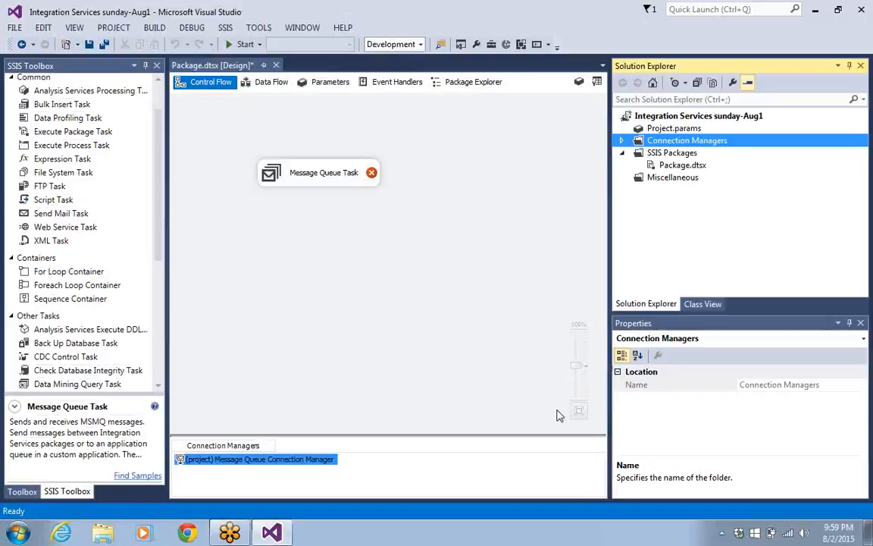
- Examine which Microsoft Message Queue (MSMQ) Server components are enabled in Windows Features, and close the Control Panel windows without changes
left_click(17, 533)
left_click(206, 361)
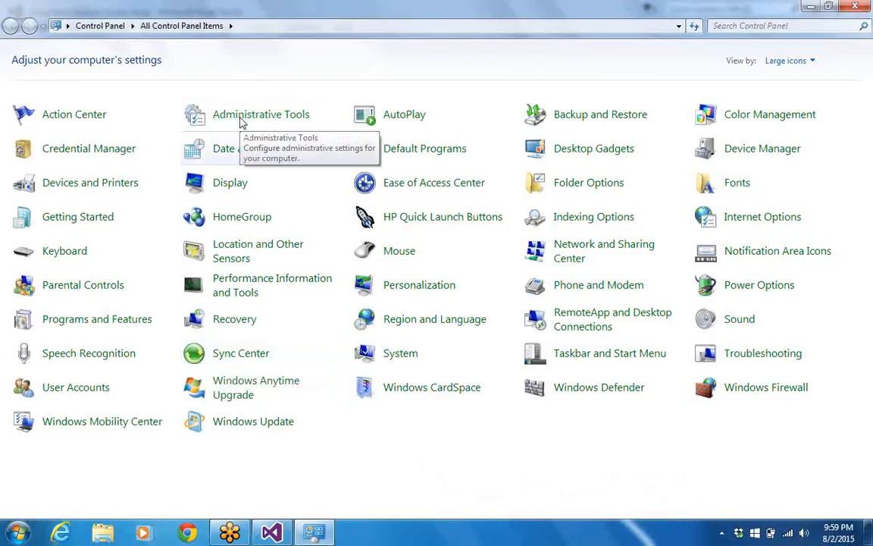
left_click(102, 318)
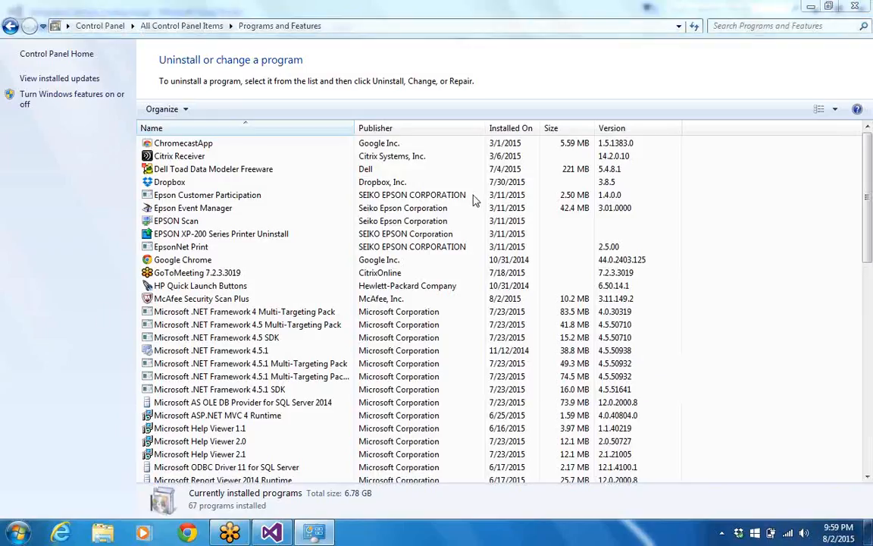
left_click(72, 96)
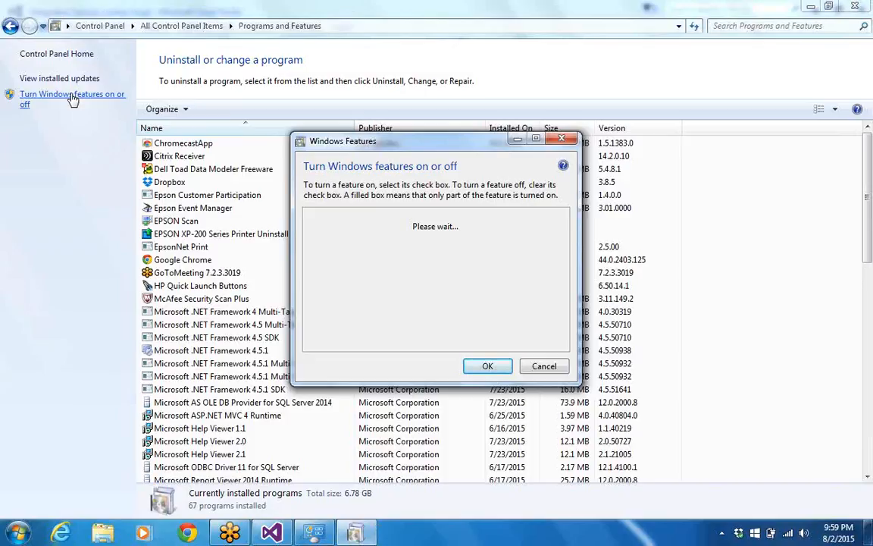
left_click(536, 140)
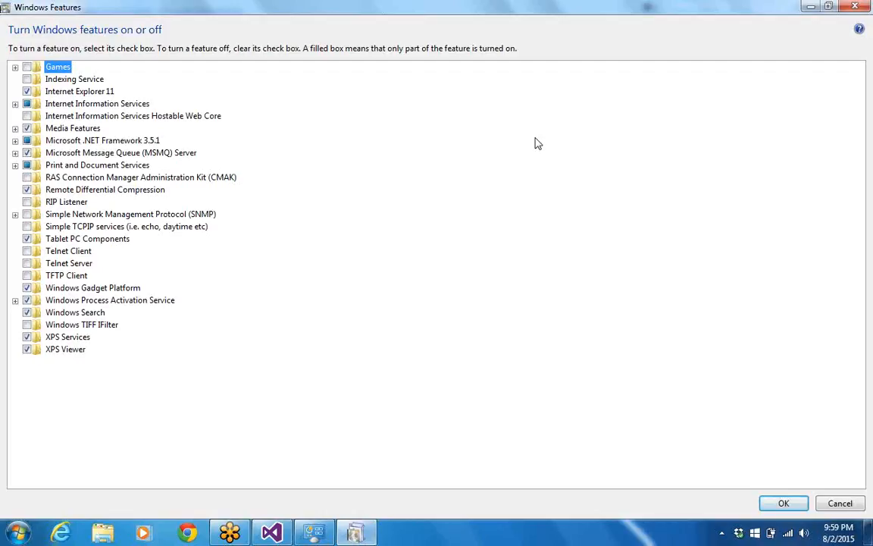
left_click(15, 152)
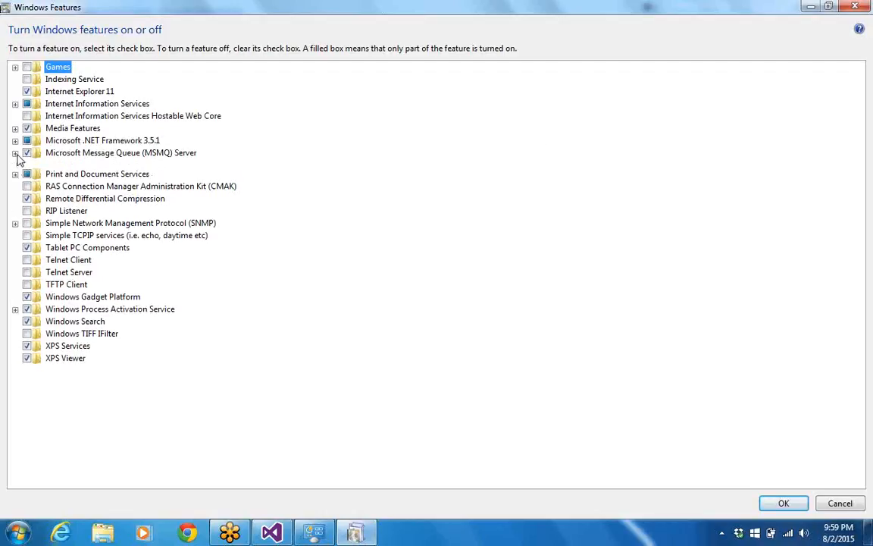
left_click(27, 165)
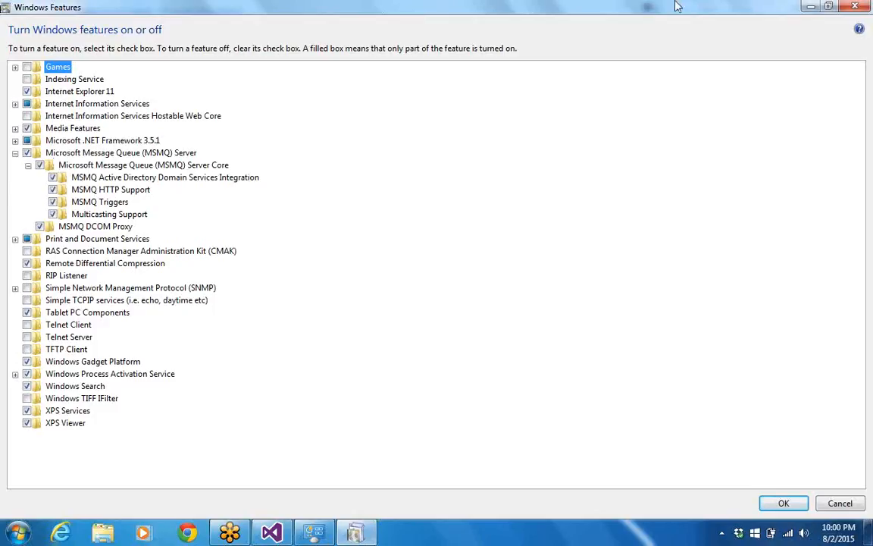
left_click(856, 7)
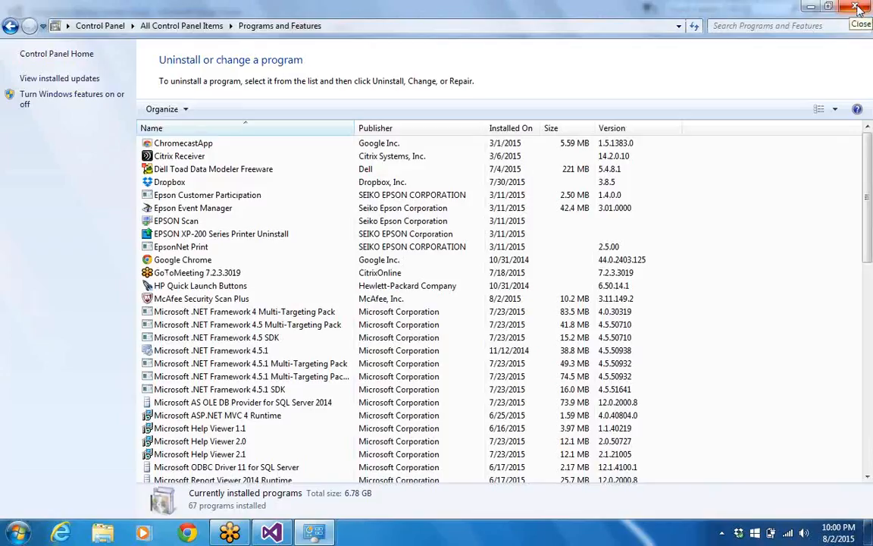
left_click(857, 7)
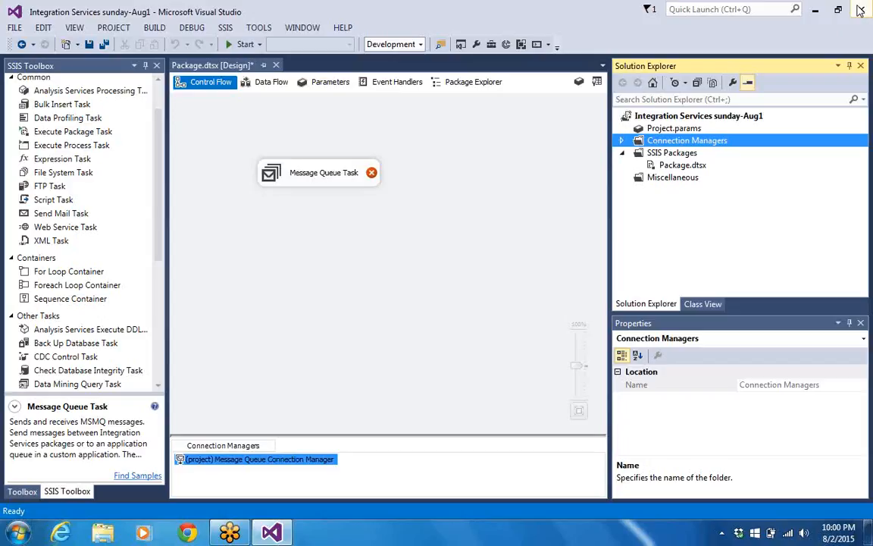
- Open Component Services from the Administrative Tools in the Windows Control Panel
left_click(19, 533)
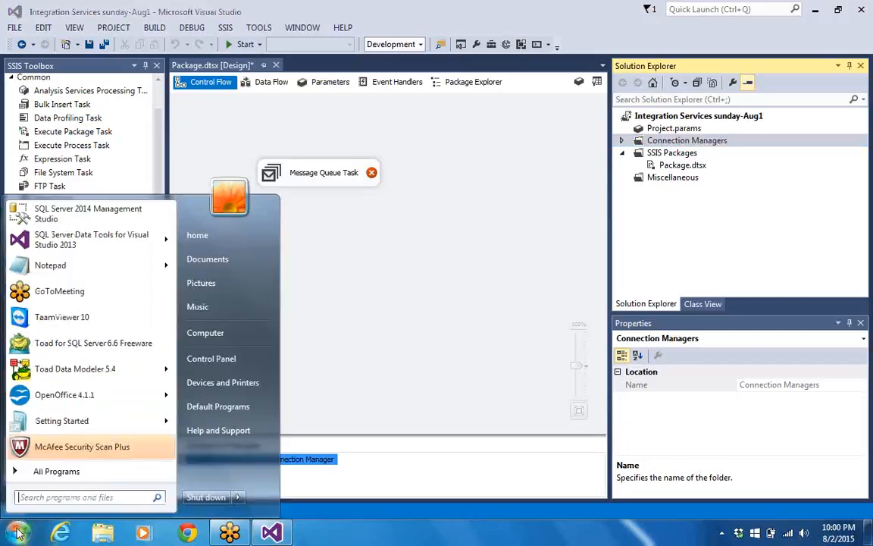
left_click(194, 366)
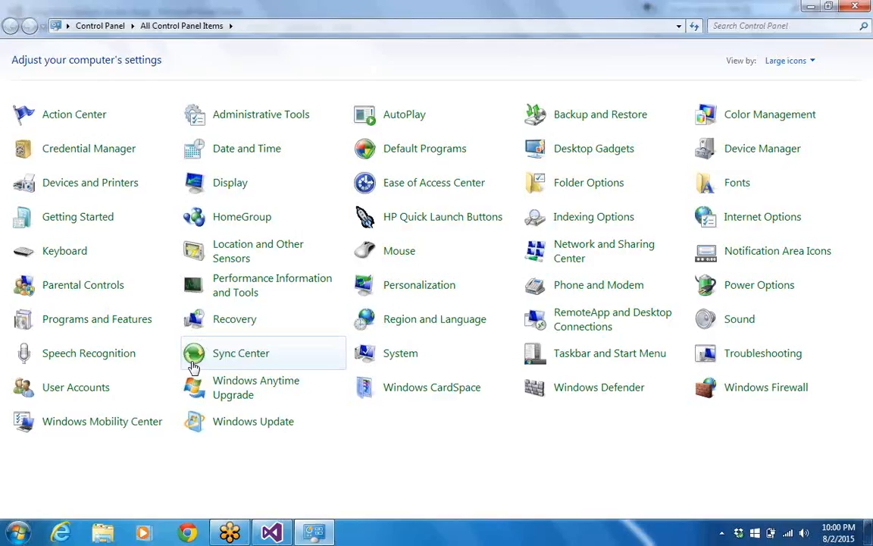
left_click(249, 122)
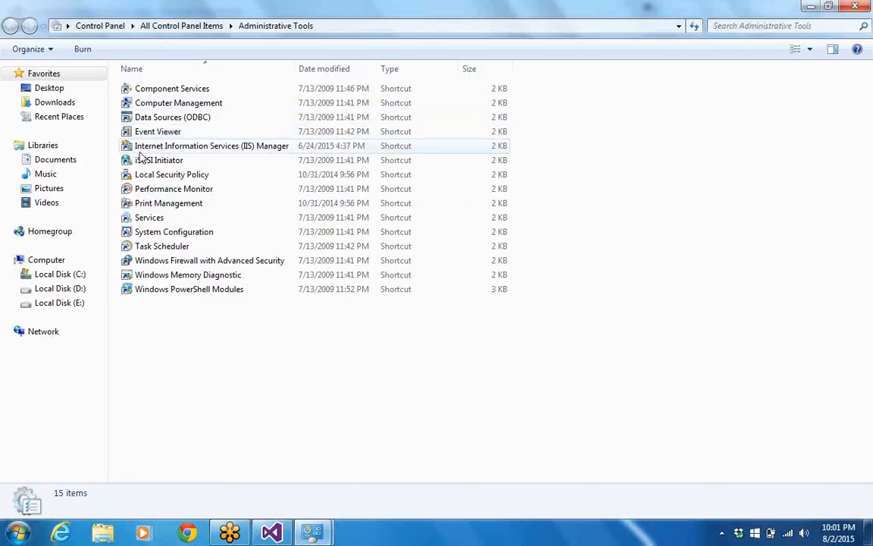
left_click(156, 89)
right_click(159, 89)
key("Escape")
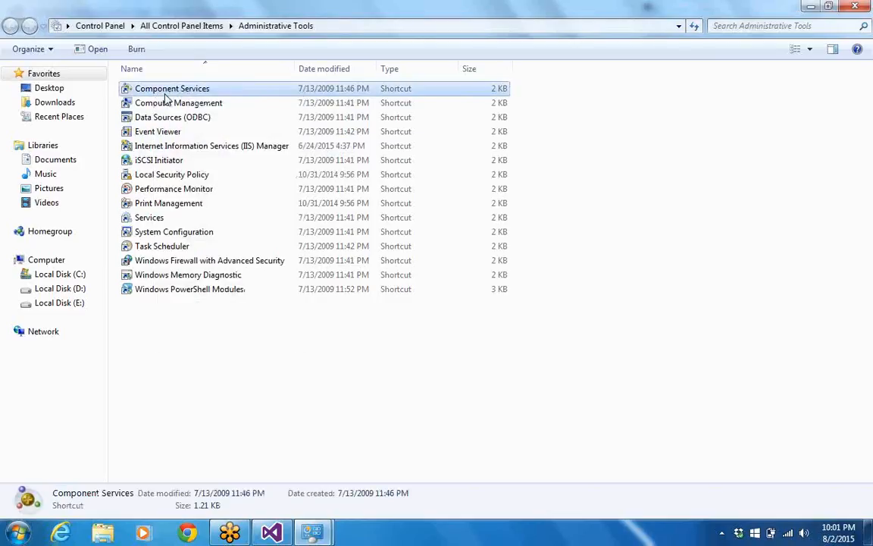
double_click(167, 91)
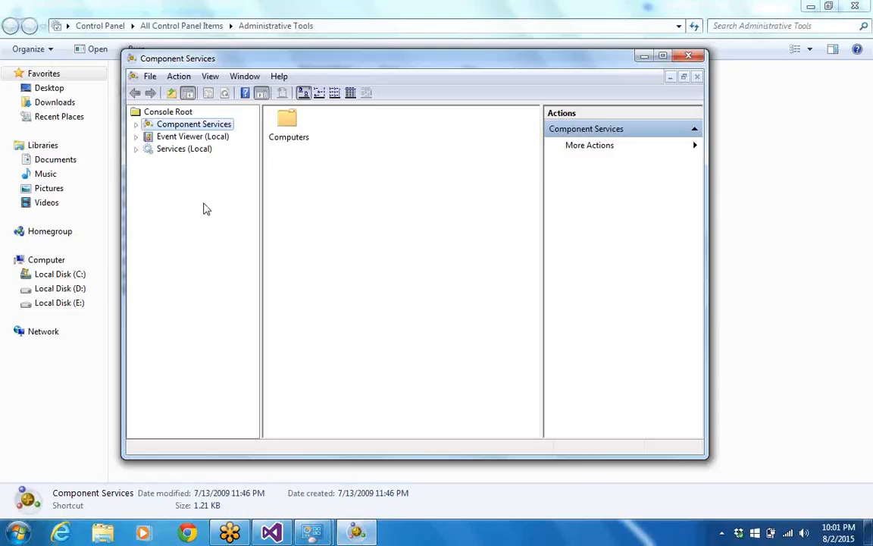
- Expand Component Services through Computers to the My Computer folders, and widen the tree to show their full names
left_click(136, 125)
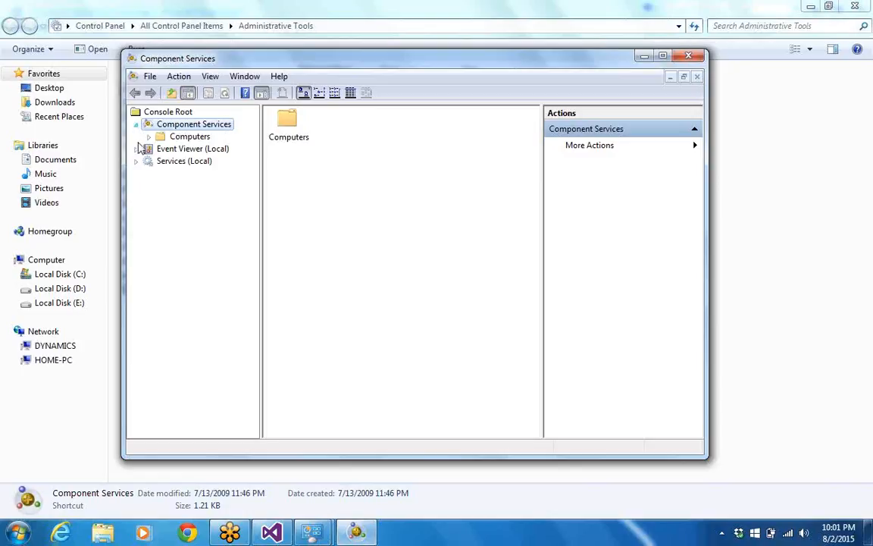
left_click(149, 137)
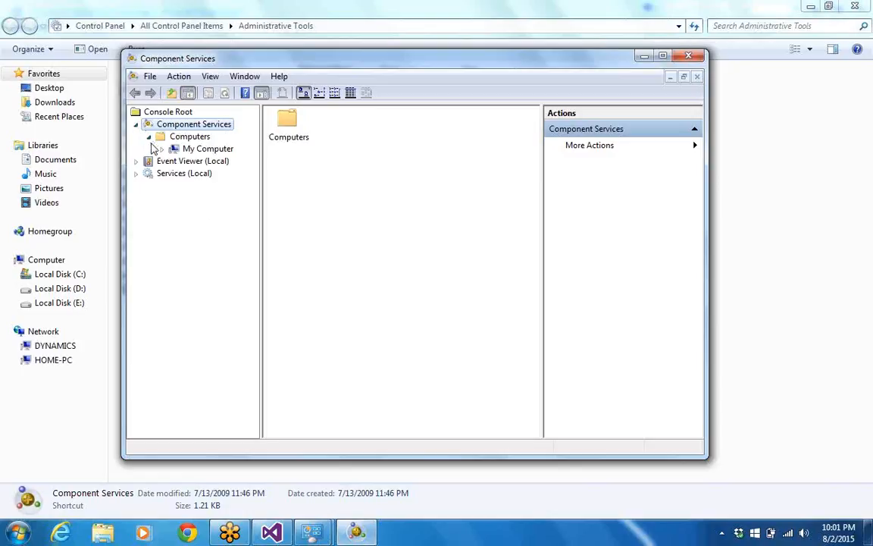
left_click(162, 150)
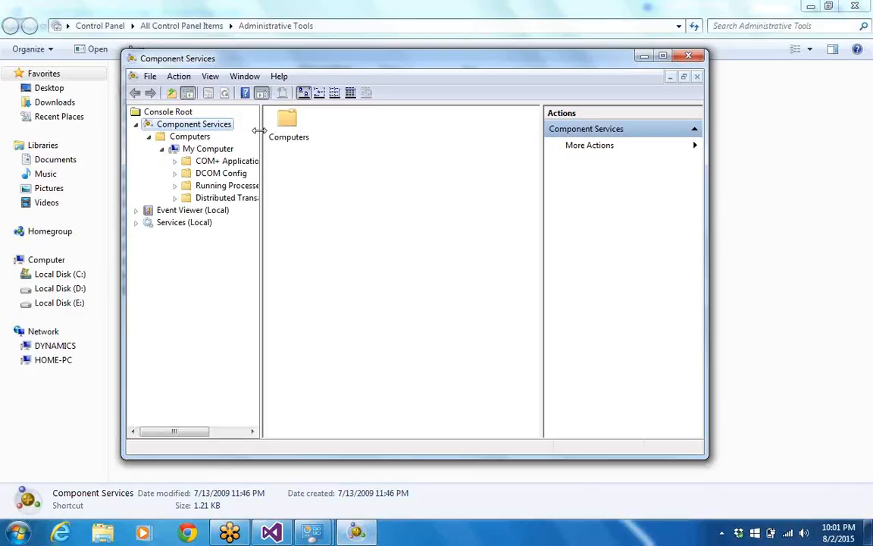
left_click_drag(260, 136, 356, 136)
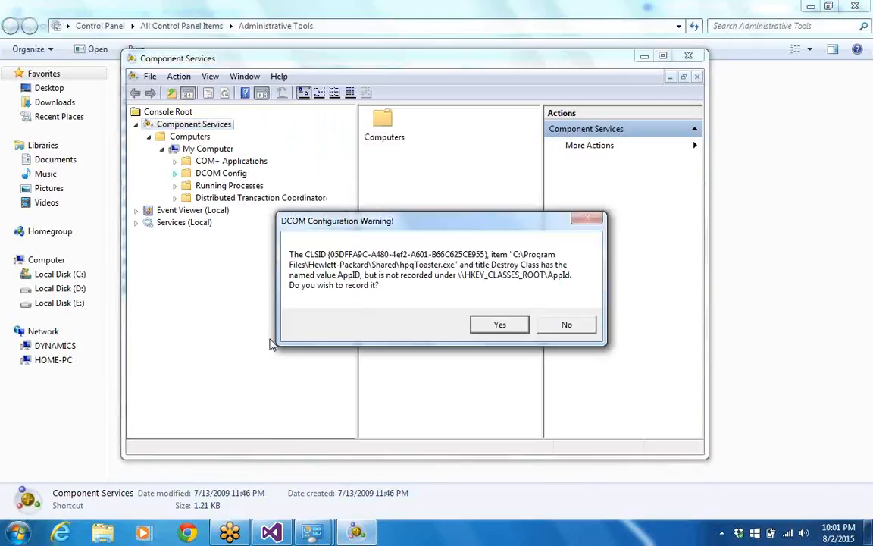
- Record the missing AppID of hpqToaster.exe's Destroy Class for DCOM Config, and widen the tree to show full component names
left_click(499, 326)
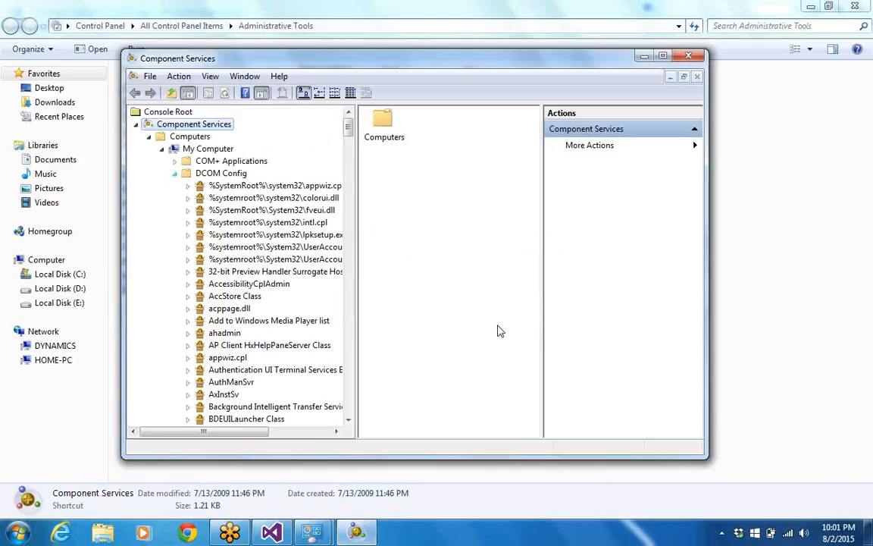
left_click_drag(354, 222, 456, 215)
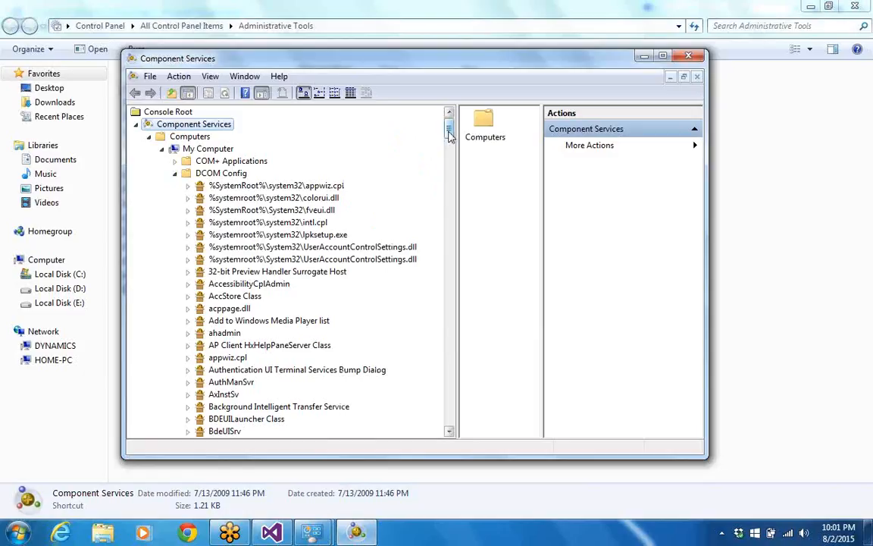
- Look through the DCOM Config component entries alphabetically down to those starting with I, and close Component Services
left_click(449, 432)
left_click(449, 432)
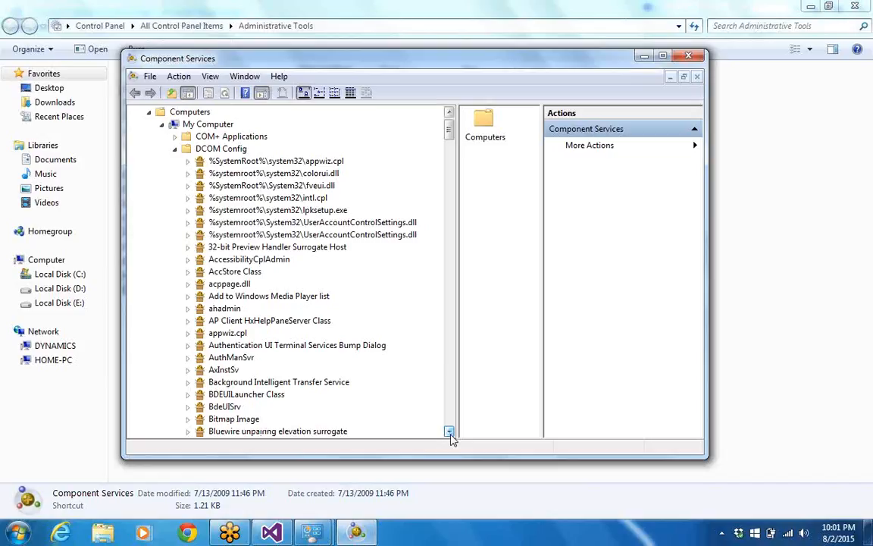
left_click(450, 432)
left_click(450, 432)
left_click(450, 432)
left_click(450, 432)
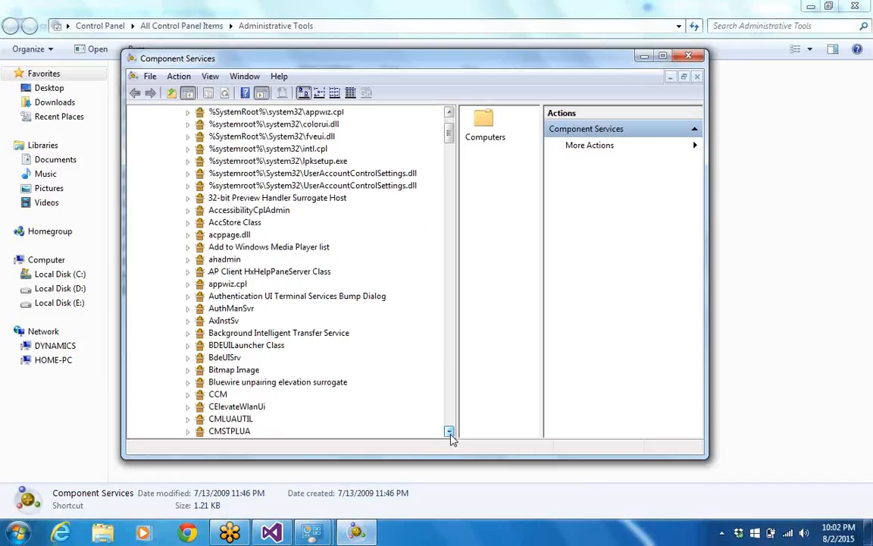
left_click(449, 432)
left_click(450, 432)
left_click(449, 432)
left_click(449, 432)
left_click(450, 432)
left_click(449, 432)
left_click(449, 431)
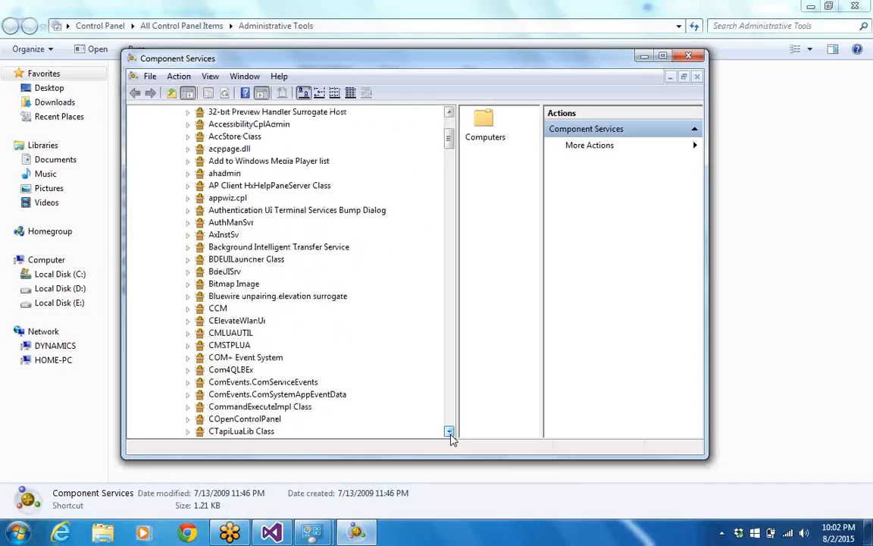
left_click(449, 432)
left_click(449, 432)
left_click(450, 432)
left_click(449, 432)
left_click(450, 432)
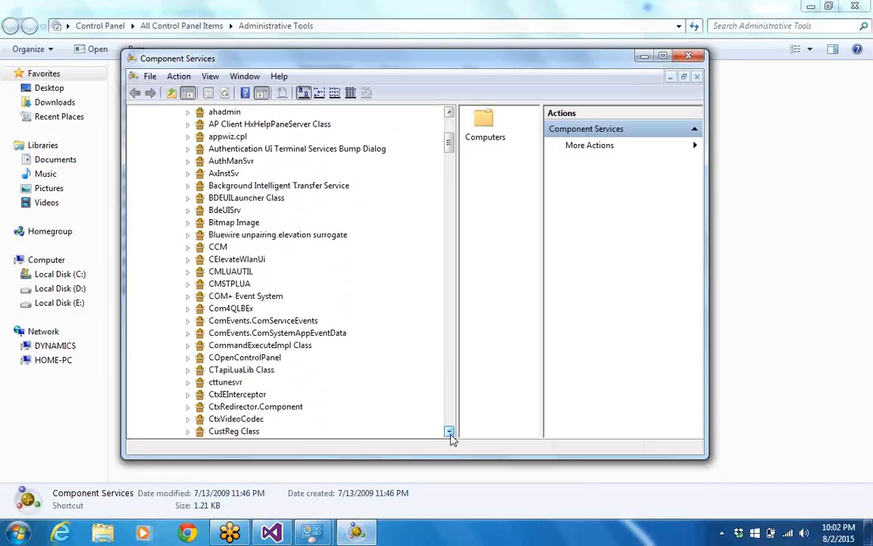
left_click(449, 432)
left_click(450, 432)
left_click(450, 432)
left_click(450, 432)
left_click(450, 432)
left_click(450, 431)
left_click(449, 432)
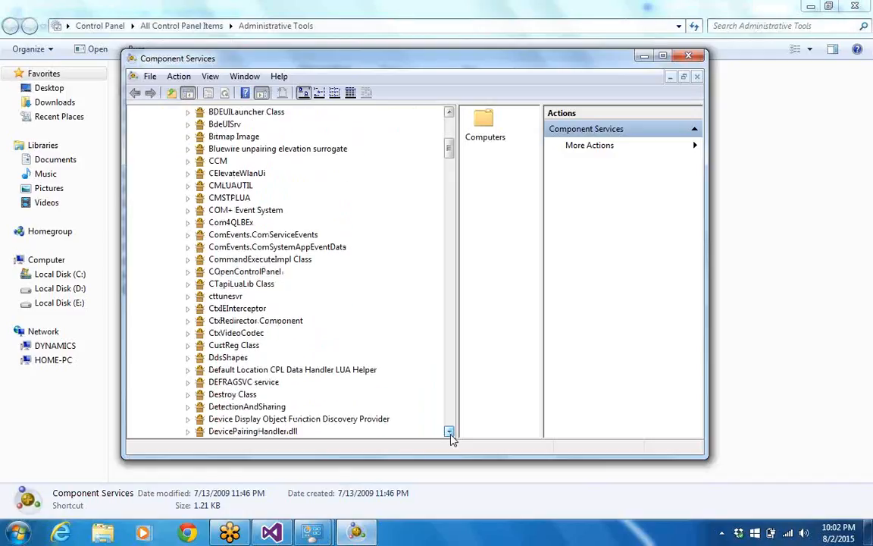
left_click(449, 431)
left_click(449, 432)
left_click(449, 432)
left_click(449, 432)
left_click(449, 432)
left_click(450, 431)
left_click(449, 431)
left_click(449, 432)
left_click(450, 432)
left_click(449, 432)
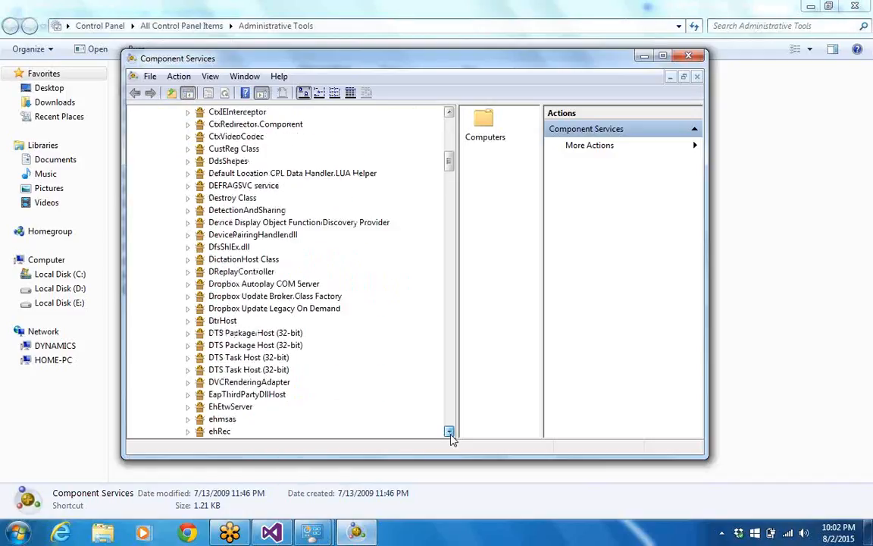
left_click(449, 432)
left_click(450, 432)
left_click(449, 432)
left_click(449, 432)
left_click(450, 432)
left_click(450, 432)
left_click(449, 432)
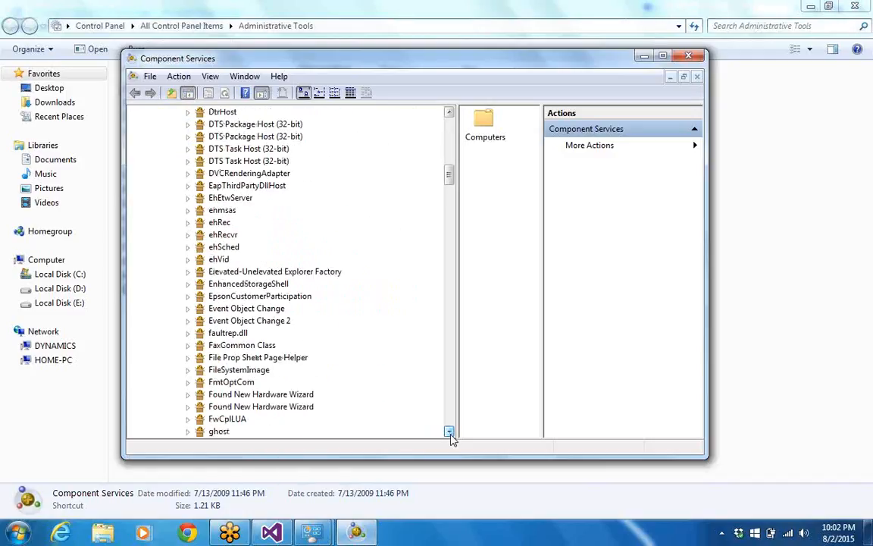
left_click(450, 432)
left_click(449, 432)
left_click(449, 431)
left_click(449, 432)
left_click(449, 432)
left_click(450, 432)
left_click(449, 431)
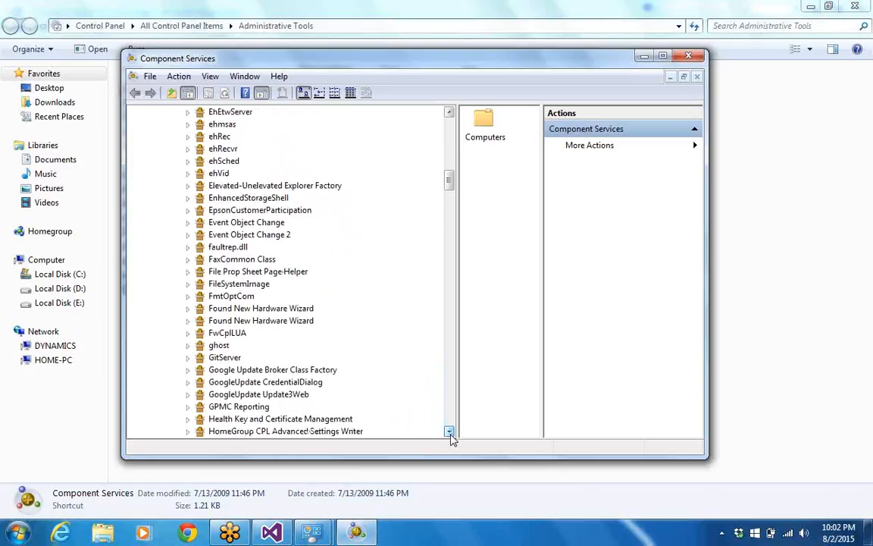
left_click(449, 432)
left_click(450, 432)
left_click(449, 431)
left_click(449, 432)
left_click(449, 432)
left_click(449, 432)
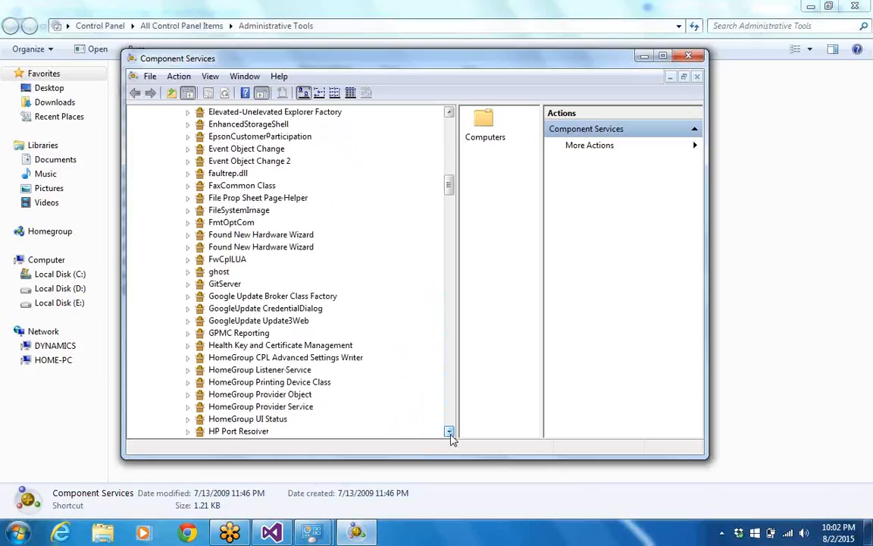
left_click(449, 432)
left_click(449, 432)
left_click(449, 432)
left_click(449, 432)
left_click(449, 431)
left_click(449, 431)
left_click(449, 432)
left_click(449, 432)
left_click(450, 432)
left_click(449, 432)
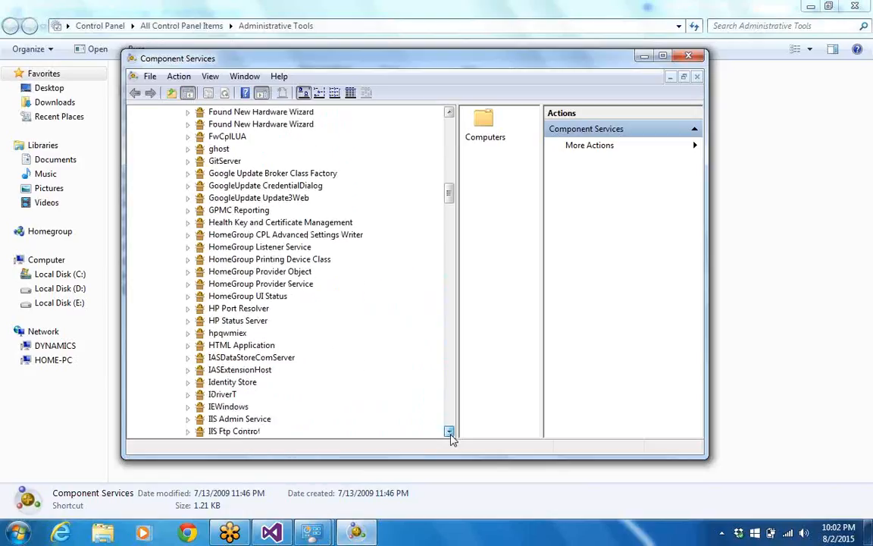
left_click(449, 432)
left_click(449, 431)
left_click(450, 432)
left_click(449, 432)
left_click(449, 432)
left_click(450, 432)
left_click(449, 432)
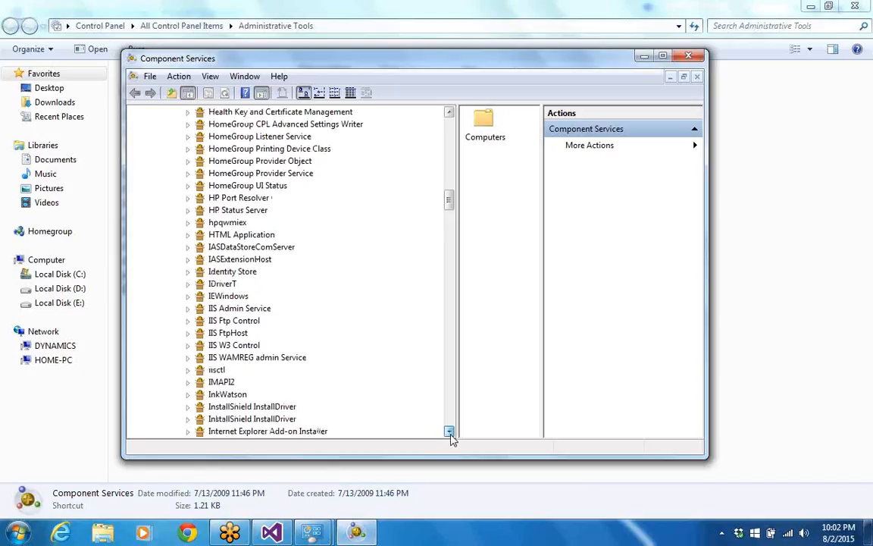
left_click(450, 432)
left_click(449, 432)
left_click(449, 432)
left_click(687, 55)
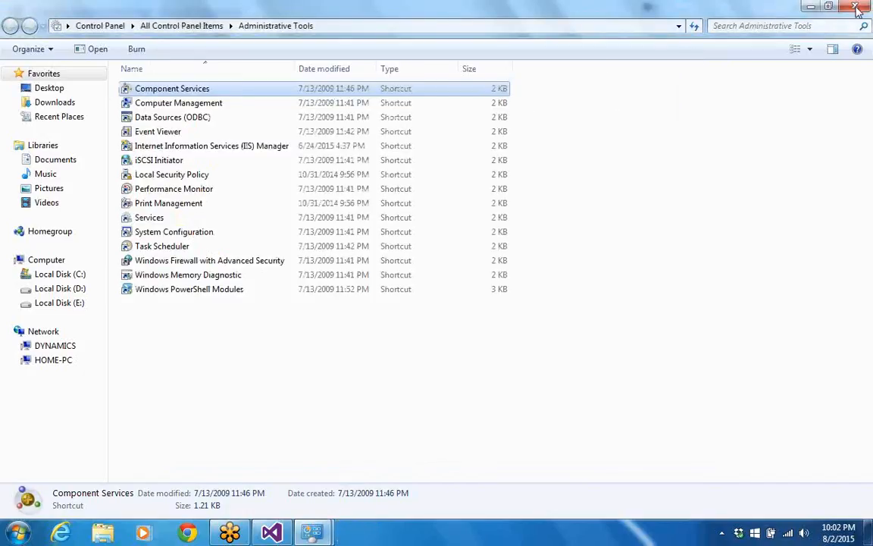
- Open Computer Management from the Administrative Tools and expand Services and Applications down to the Message Queuing folders, widening the tree
right_click(156, 109)
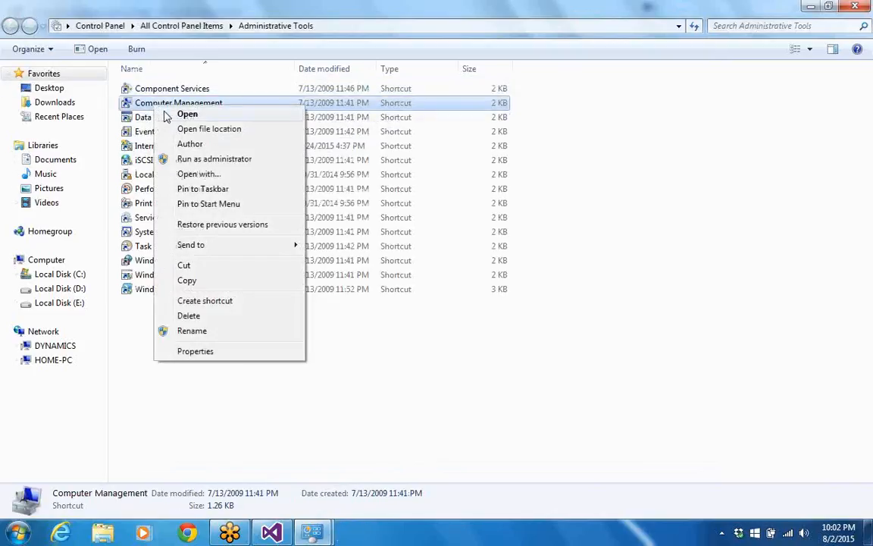
left_click(165, 115)
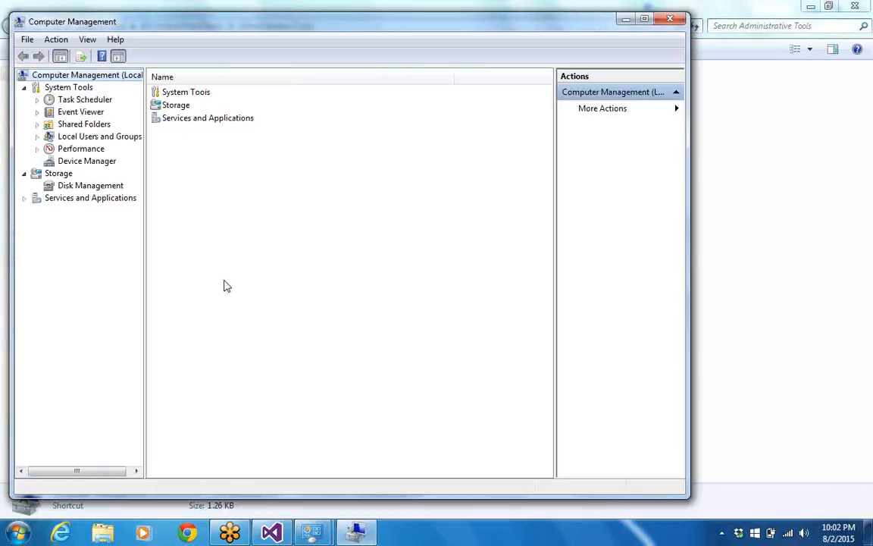
right_click(190, 121)
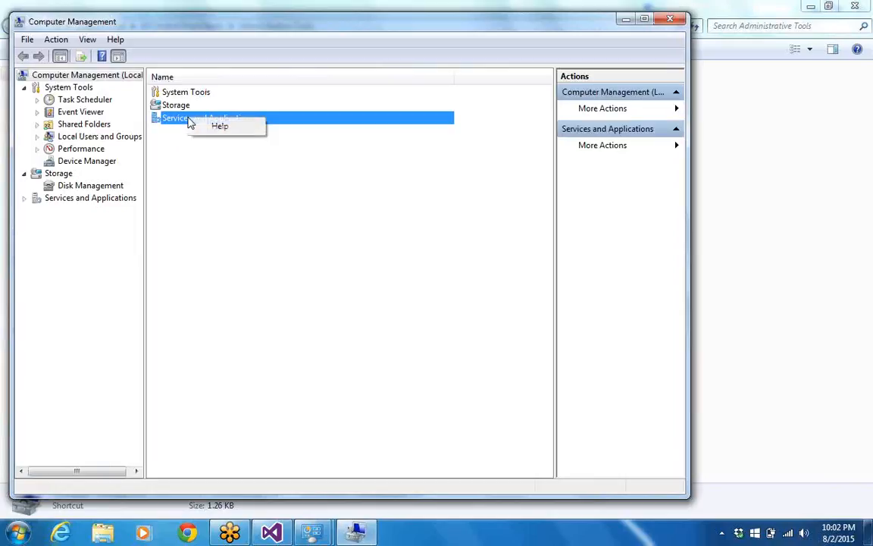
left_click(23, 200)
left_click(23, 199)
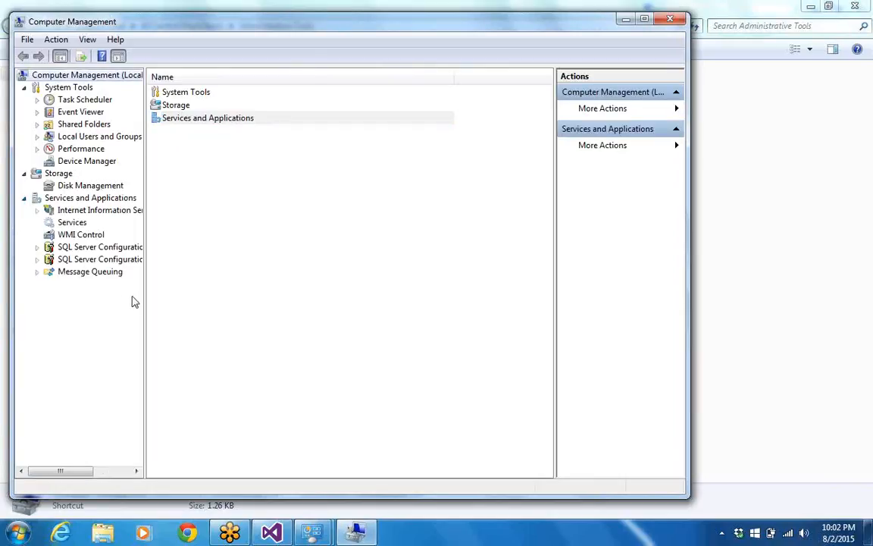
left_click_drag(144, 293, 249, 296)
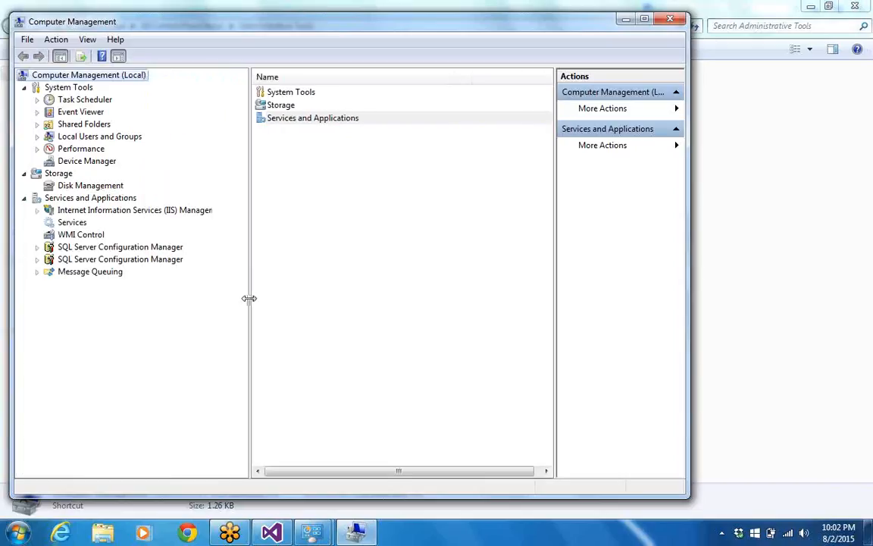
left_click(38, 272)
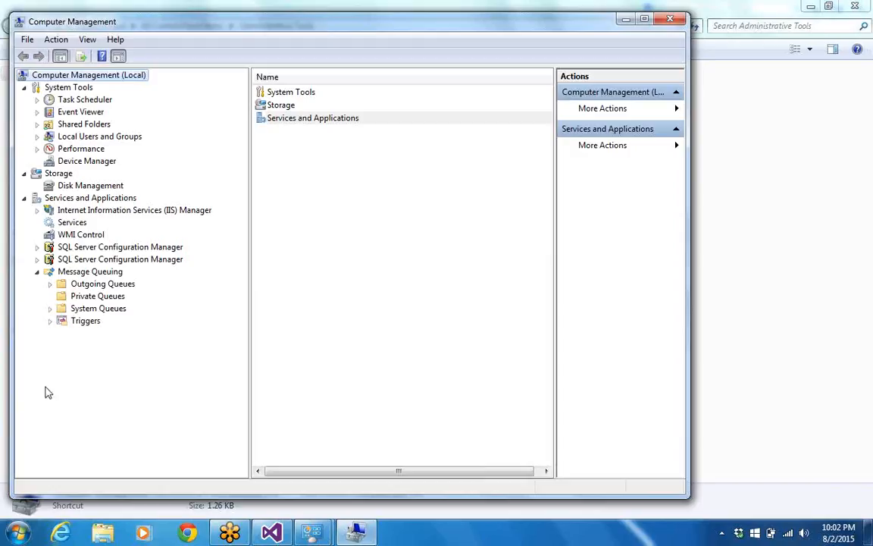
- Create a non-transactional private queue named myssismsg under Message Queuing
right_click(99, 297)
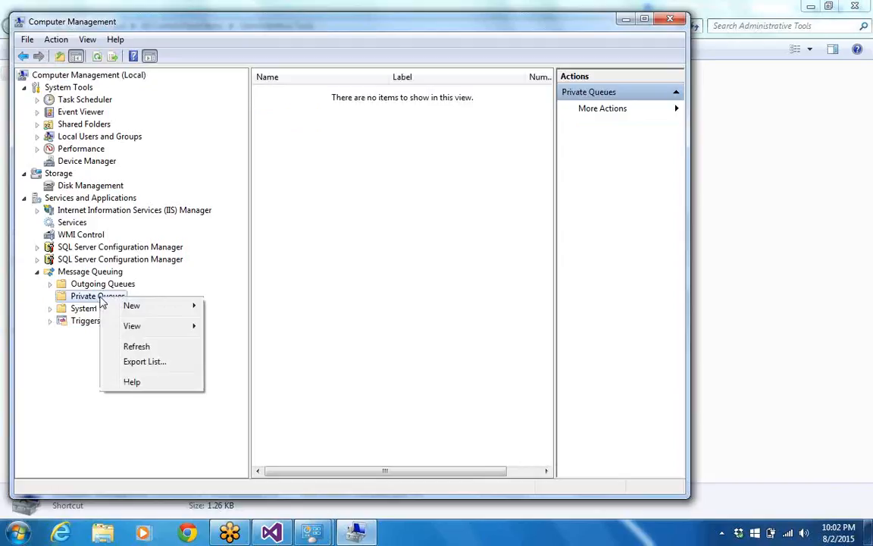
mouse_move(147, 306)
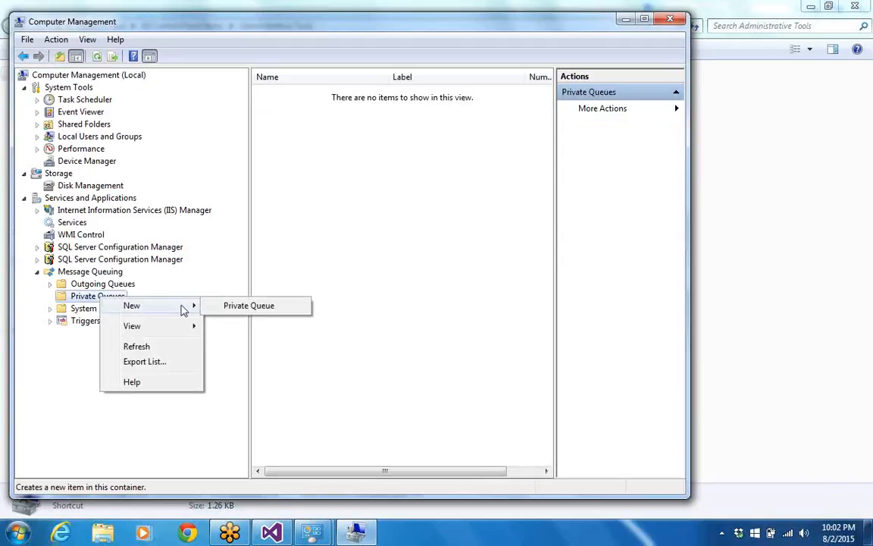
left_click(229, 310)
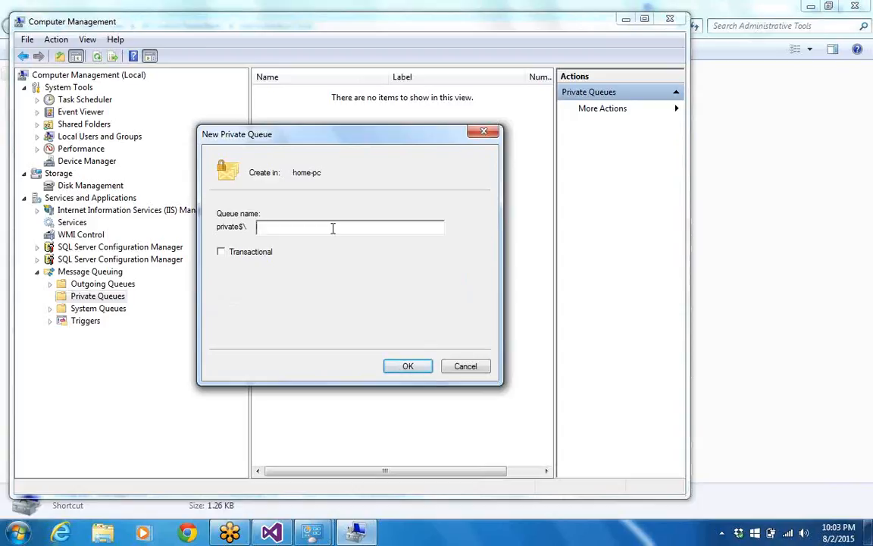
type("myssislmsg")
left_click(410, 370)
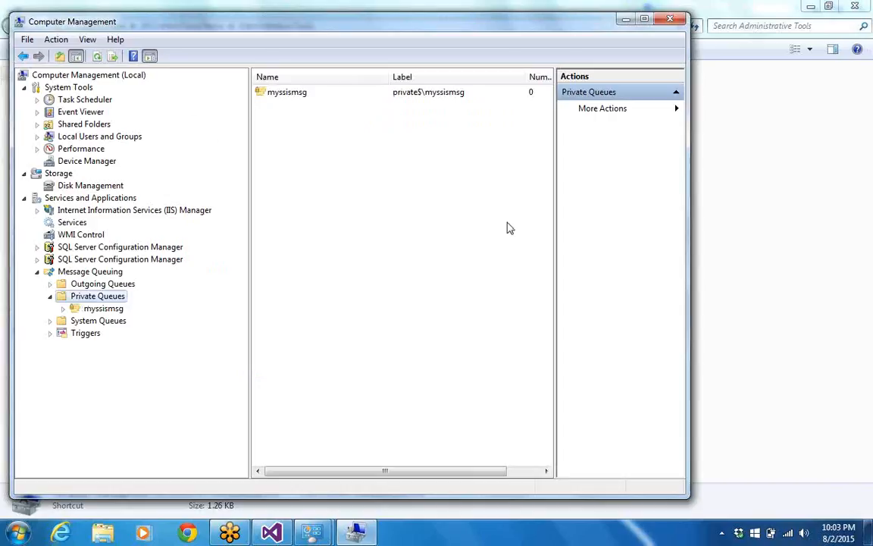
- Close Computer Management and the Control Panel windows to return to the SSIS package in Visual Studio
left_click(668, 20)
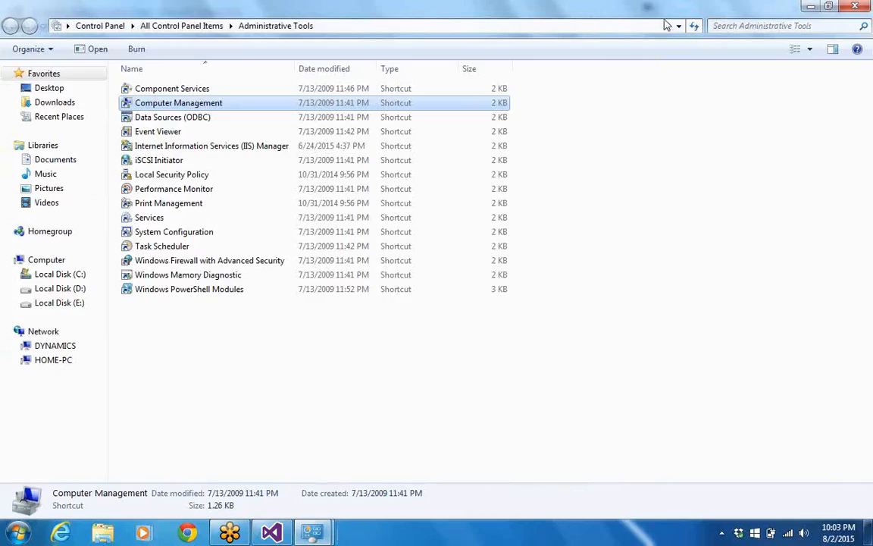
left_click(859, 8)
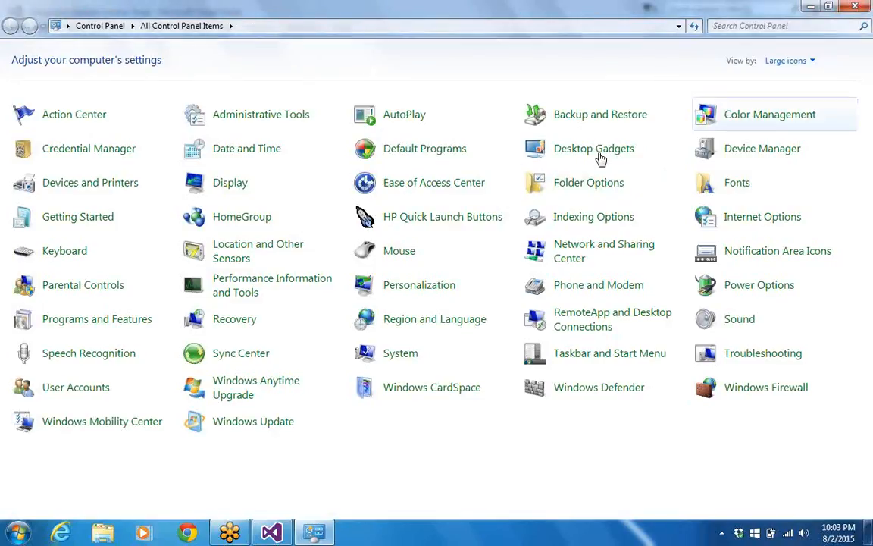
left_click(850, 8)
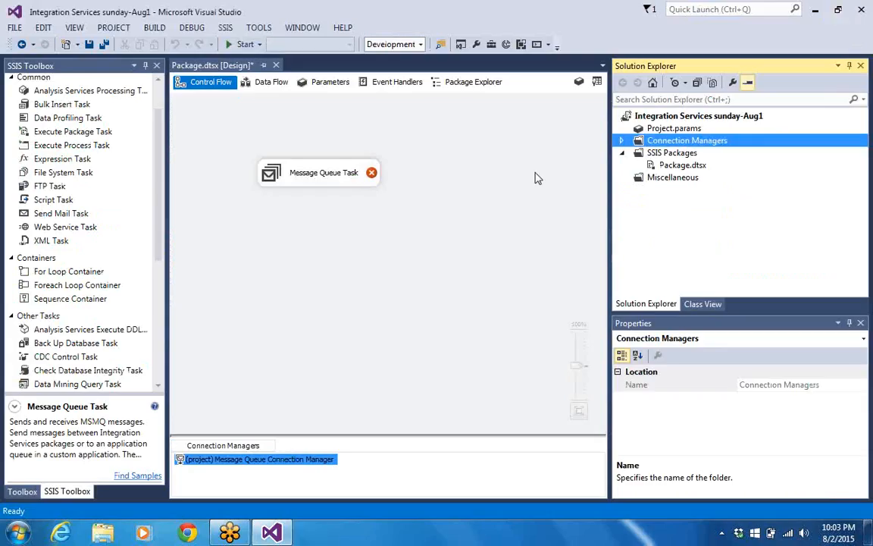
right_click(676, 144)
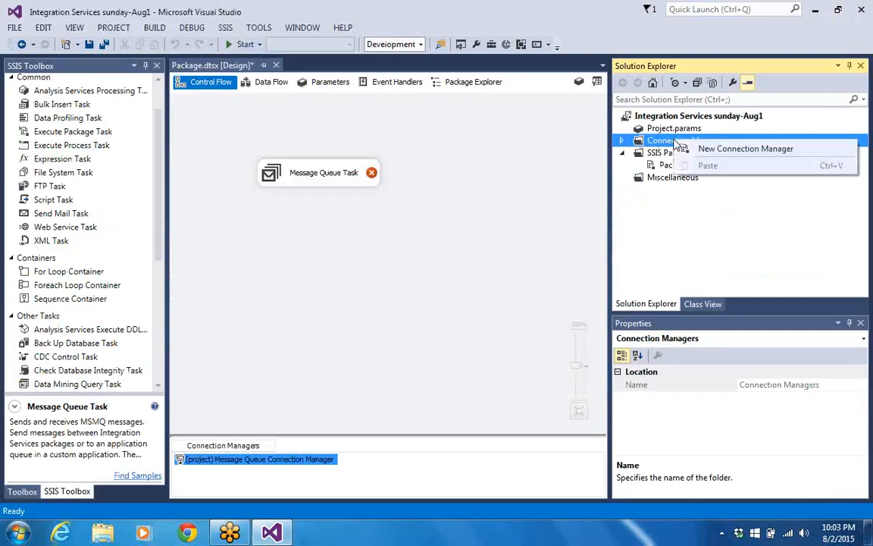
left_click(559, 205)
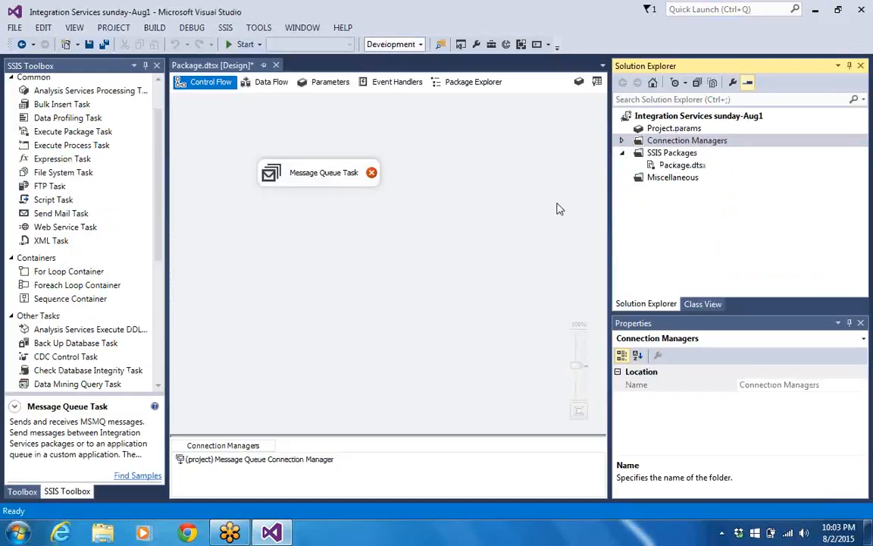
right_click(346, 184)
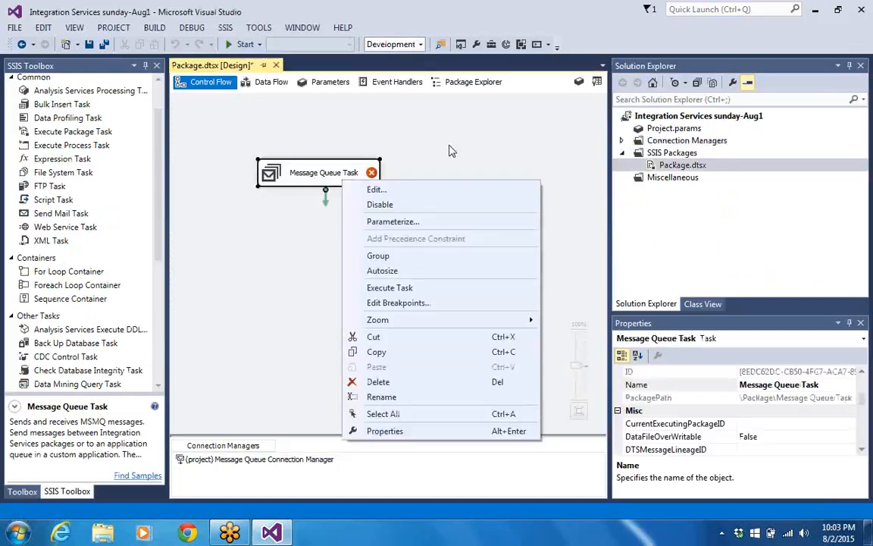
left_click(465, 122)
- Start adding a new project-level connection manager of type MSMQ
left_click(671, 143)
right_click(675, 141)
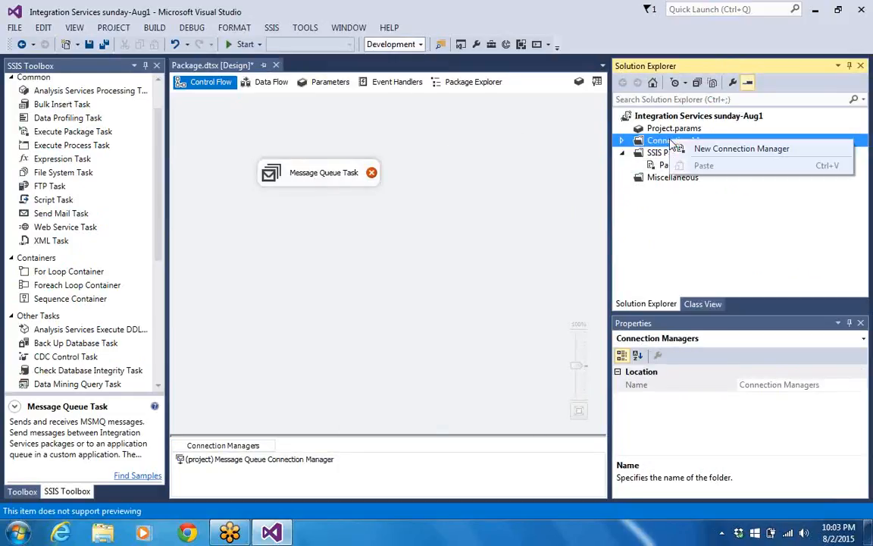
left_click(690, 152)
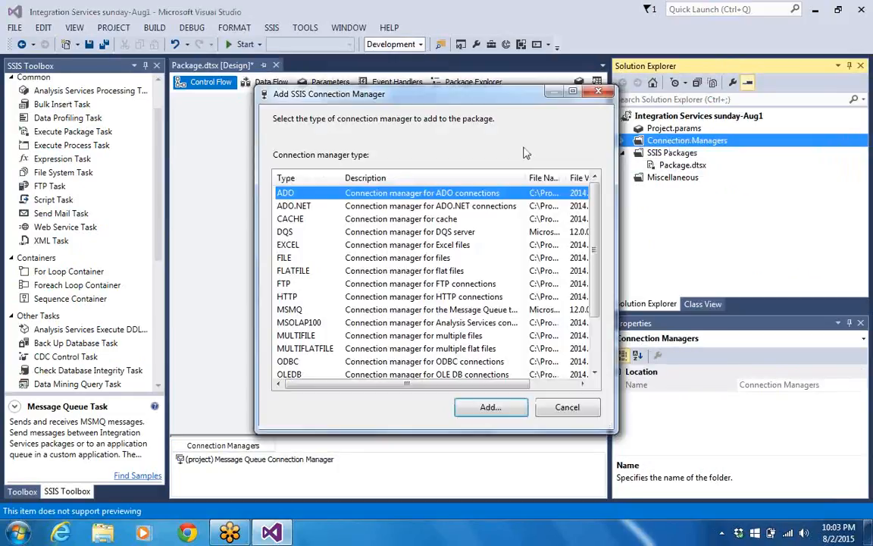
left_click(364, 311)
left_click(489, 407)
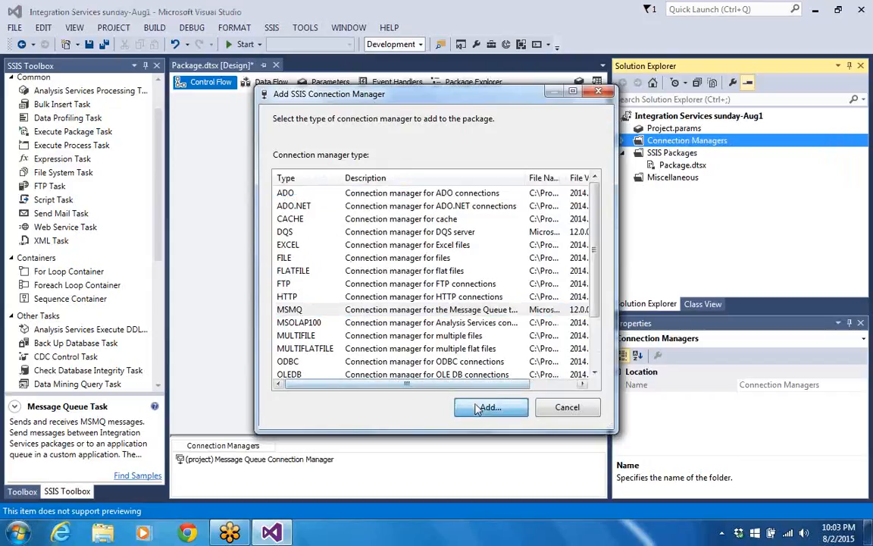
- Set the MSMQ connection manager's path to .\private$\myssismsg and test the connection
double_click(399, 288)
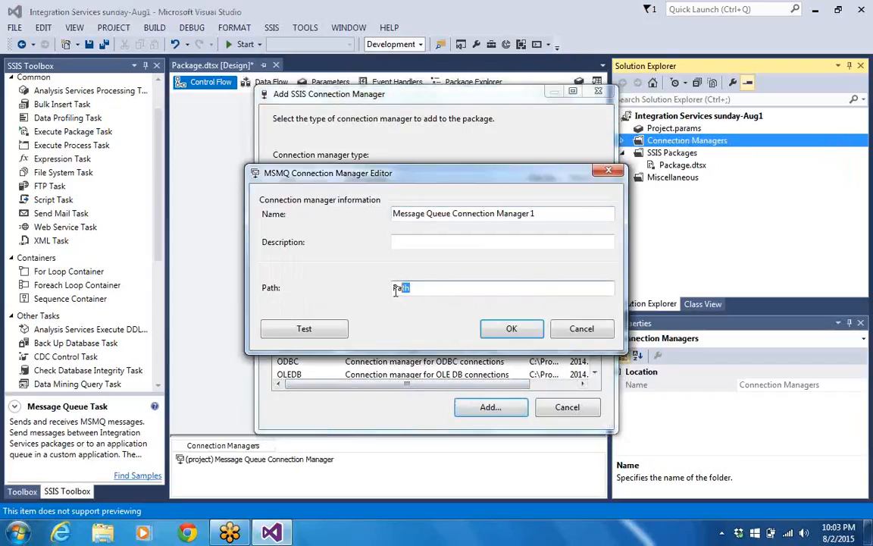
type("myssismsg")
key("Home")
type("$")
key("BackSpace")
type(".\\")
type("rivate$\\")
left_click(286, 334)
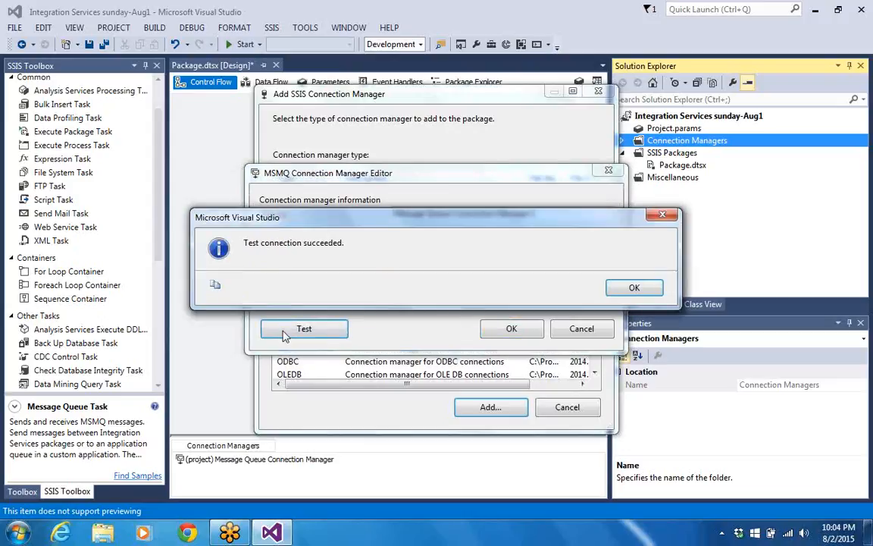
- Finish adding the tested MSMQ connection manager and open the Message Queue Task for editing
left_click(634, 290)
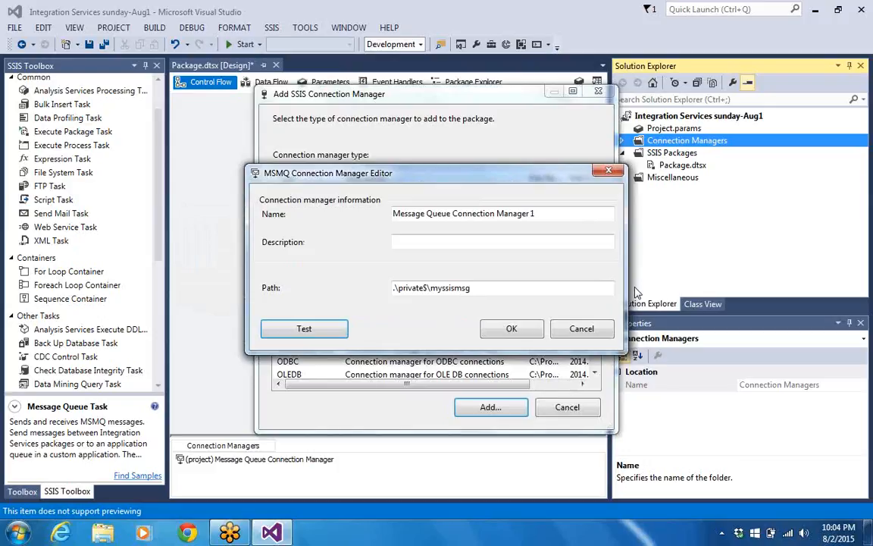
left_click(497, 335)
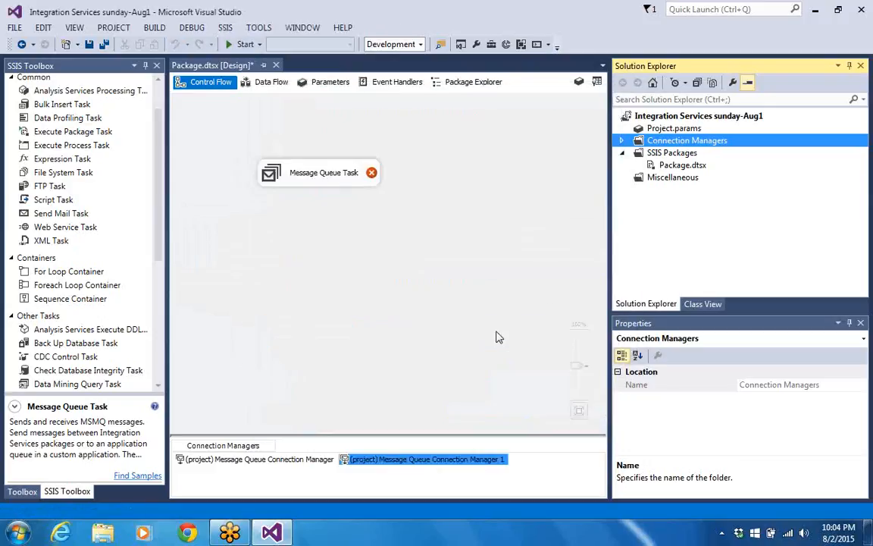
left_click(297, 185)
right_click(297, 185)
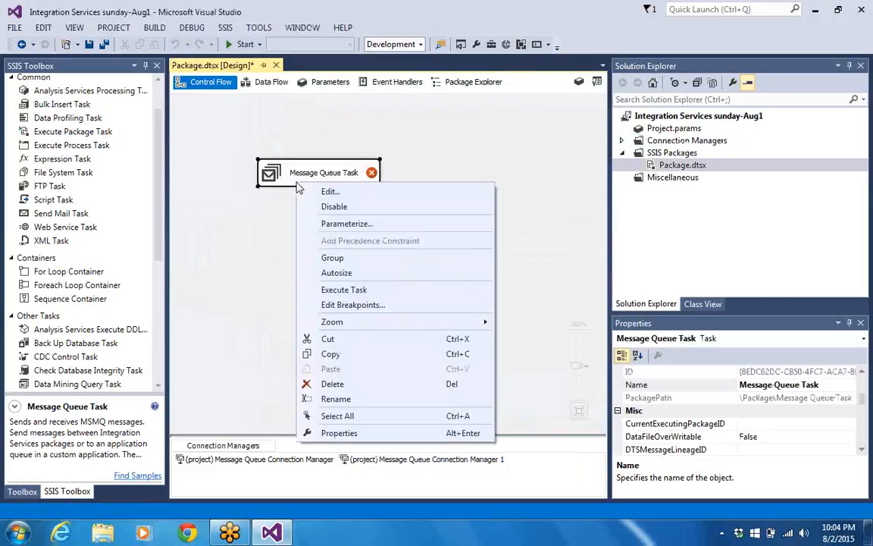
left_click(377, 194)
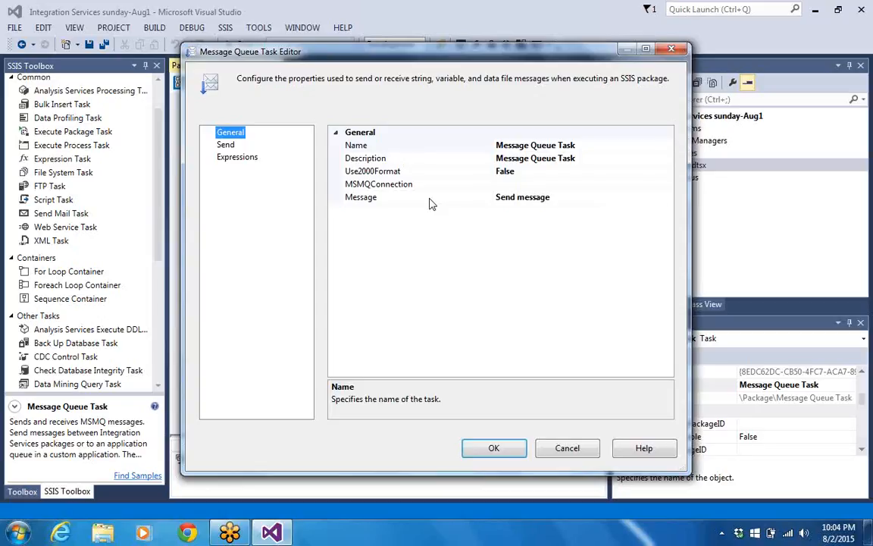
- Set the Message Queue Task's MSMQConnection to Message Queue Connection Manager 1
left_click(517, 183)
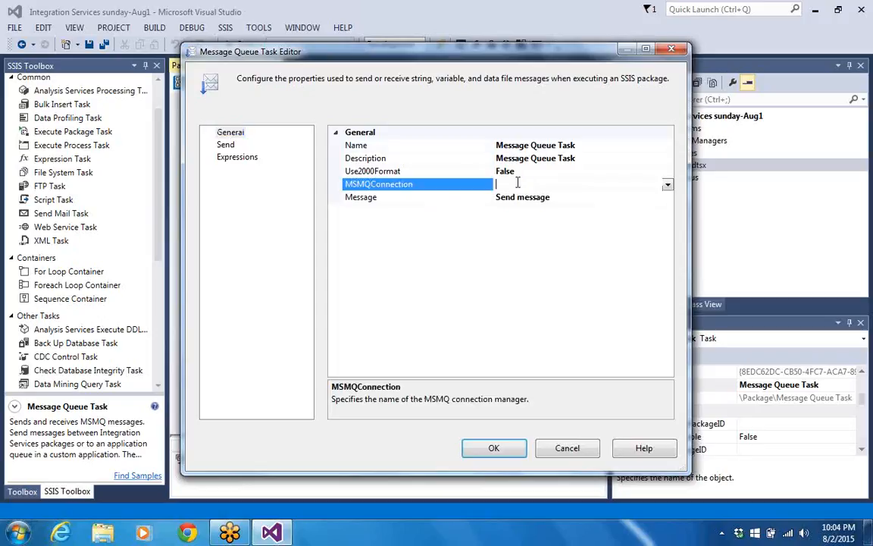
left_click(667, 185)
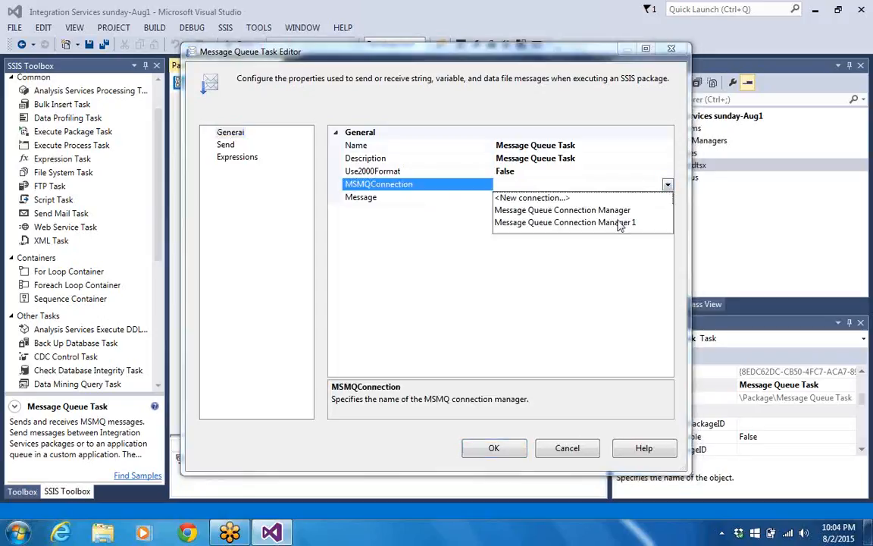
left_click(562, 222)
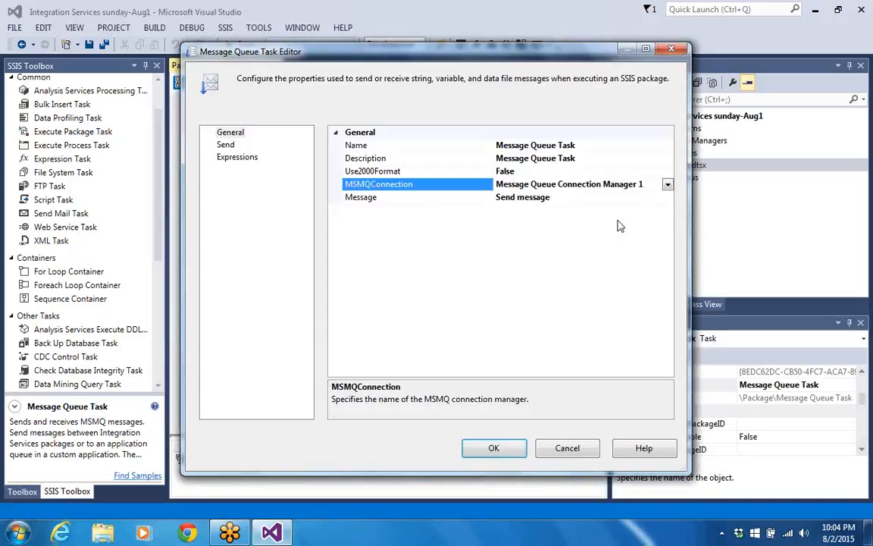
left_click(666, 184)
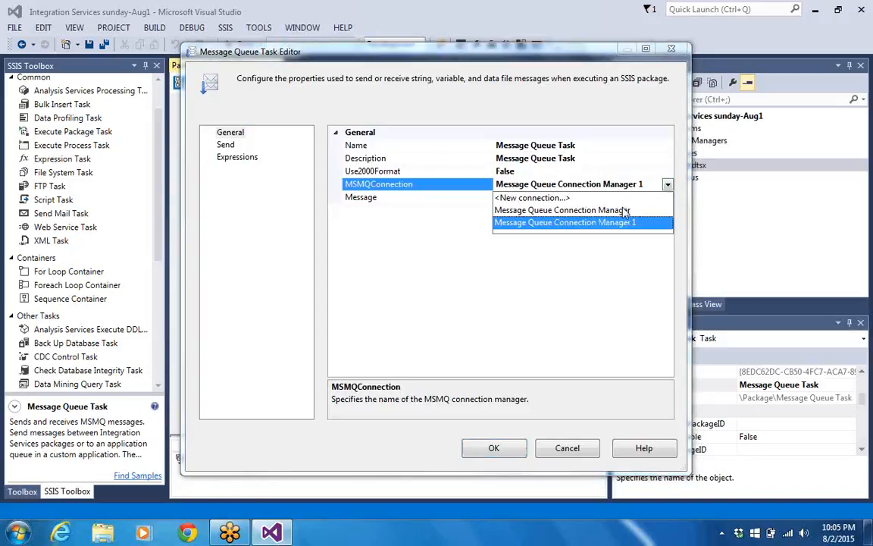
left_click(625, 211)
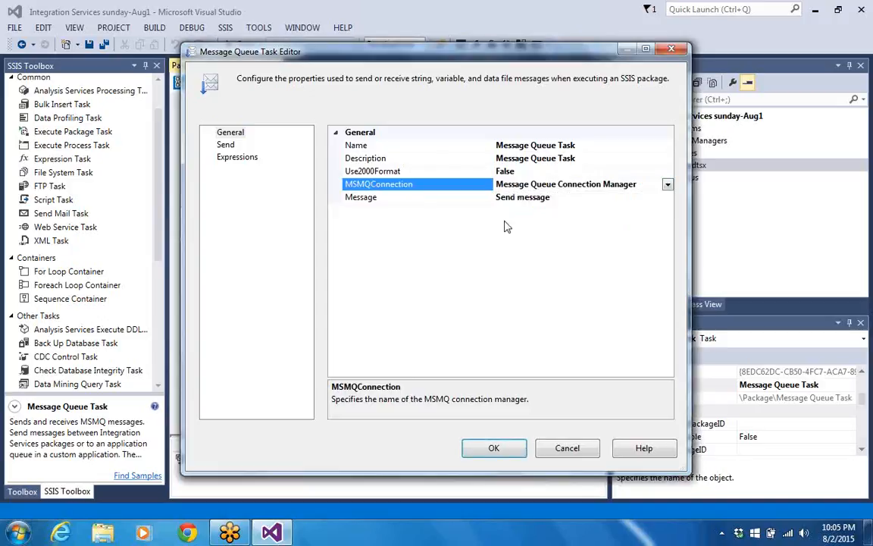
left_click(667, 184)
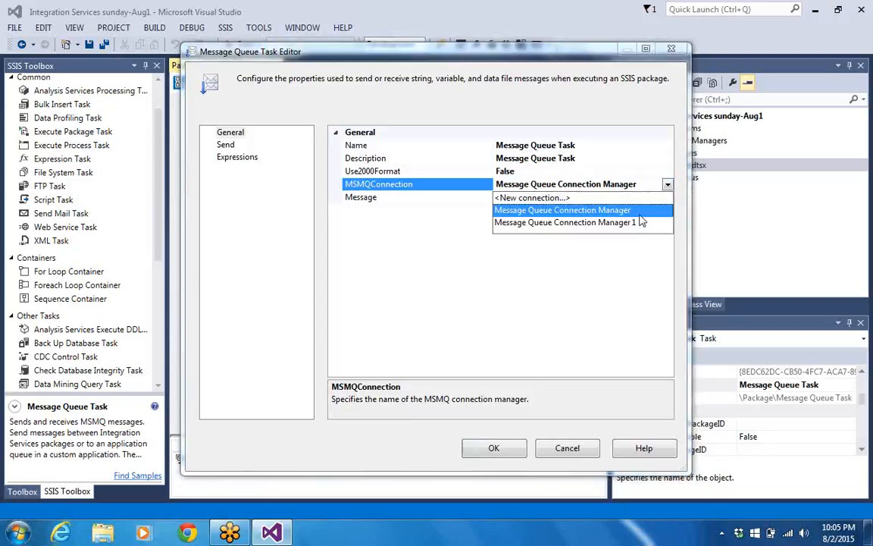
left_click(638, 222)
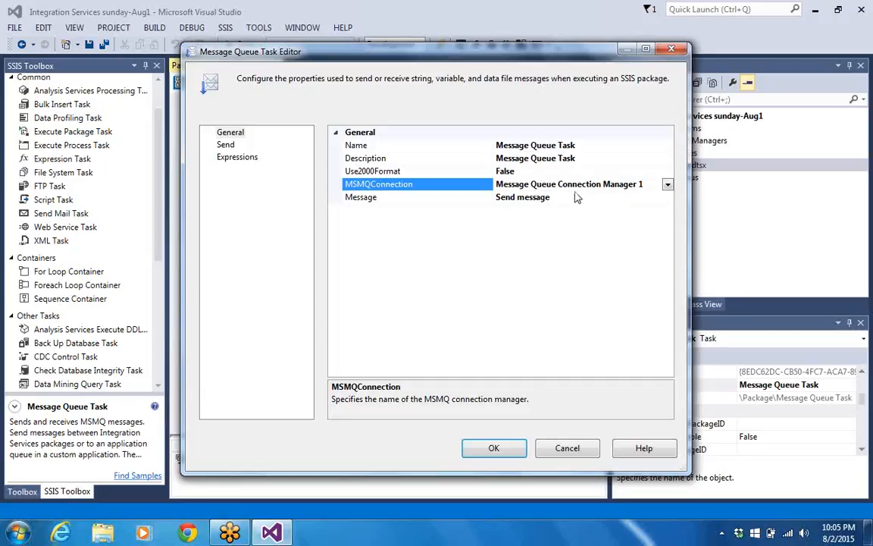
- Enter a hello and welcome greeting as the StringMessage in the task's Send settings
left_click(225, 145)
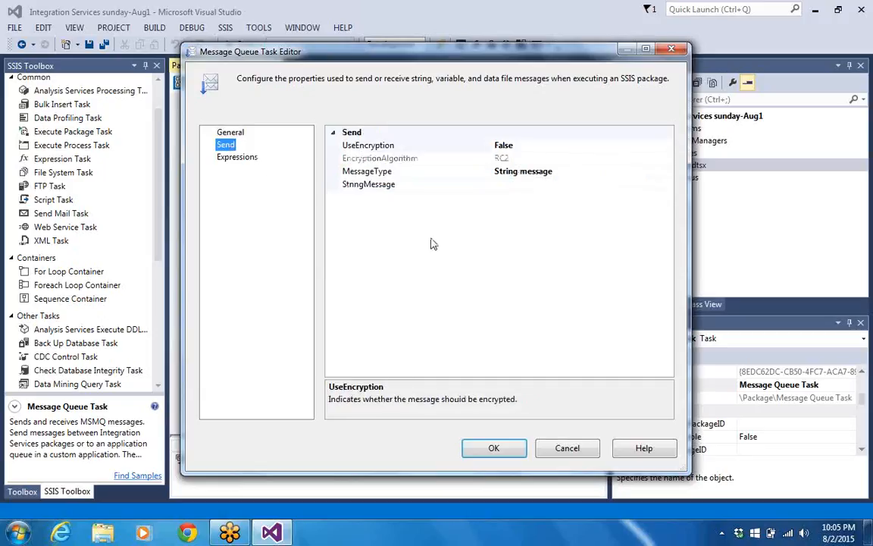
left_click(652, 183)
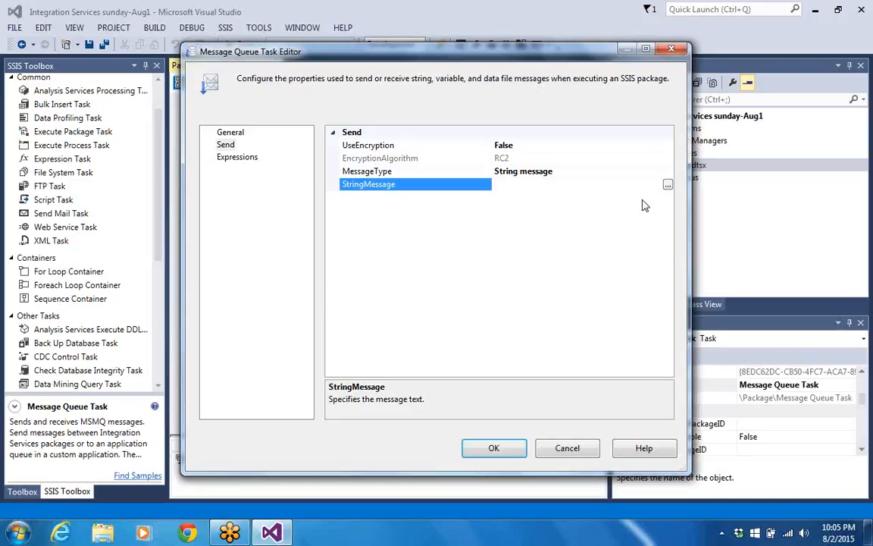
type("helloand welcome")
key("BackSpace")
key("BackSpace")
key("BackSpace")
key("BackSpace")
key("BackSpace")
key("BackSpace")
key("BackSpace")
key("BackSpace")
type("welcome")
- Keep the task's Message option as Send message and save the Message Queue Task settings
left_click(231, 133)
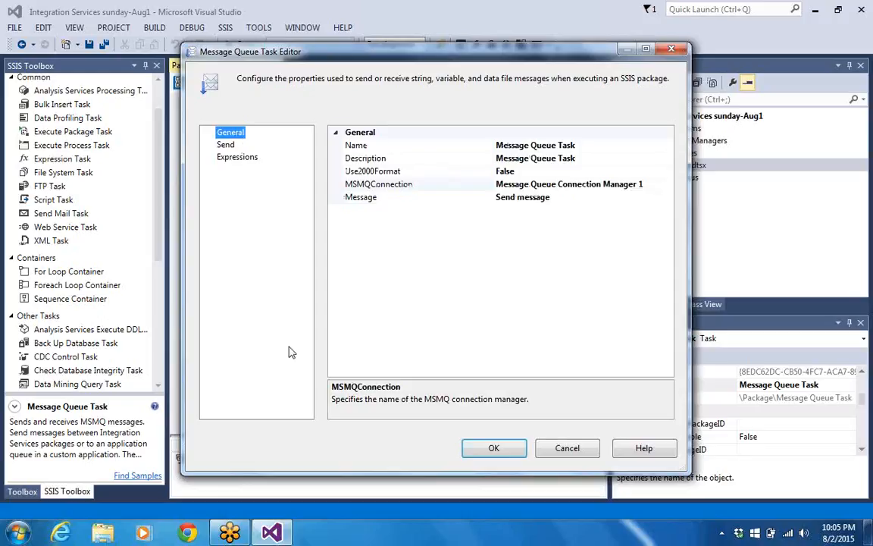
left_click(575, 198)
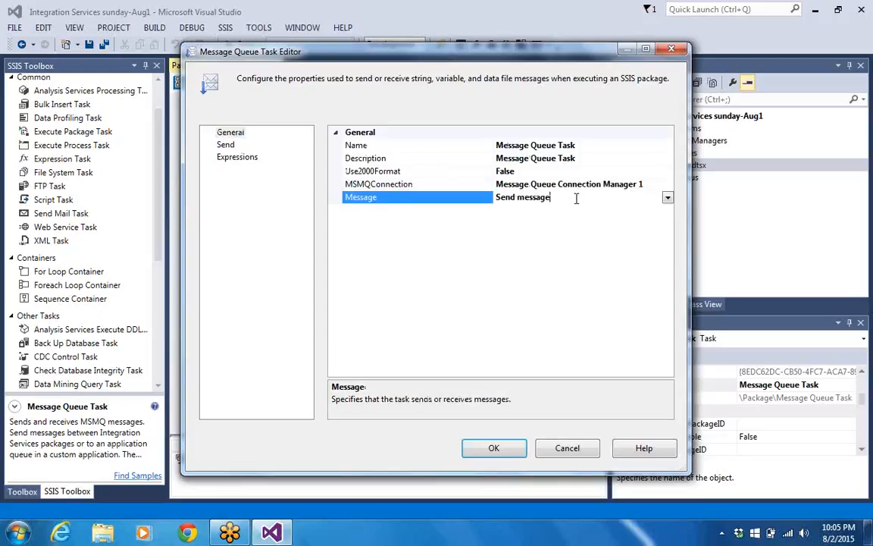
left_click(667, 198)
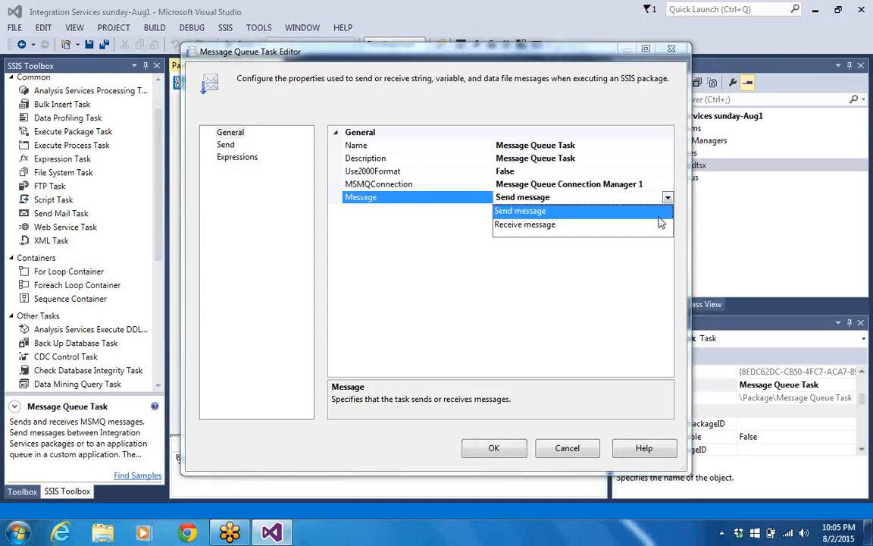
left_click(657, 212)
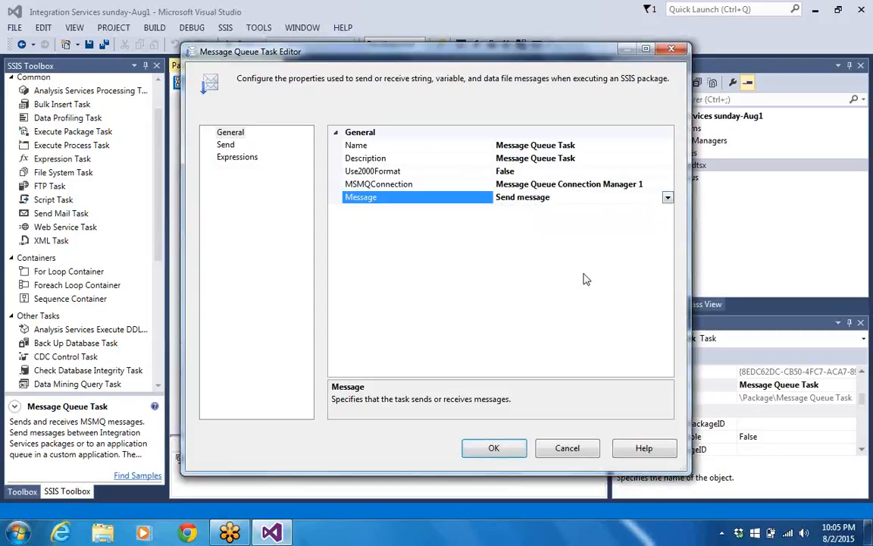
left_click(495, 448)
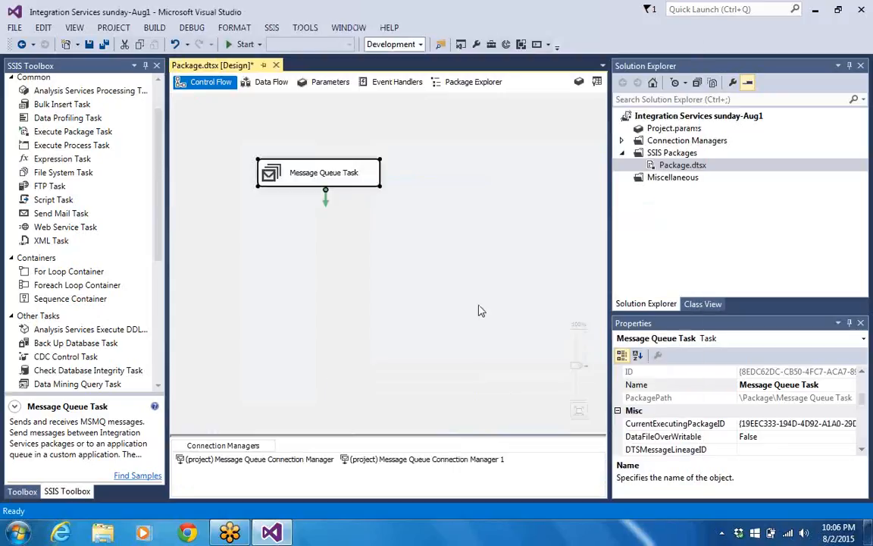
- Add a Script Task below the Message Queue Task and connect the Message Queue Task to it with a precedence constraint
left_click_drag(60, 199, 283, 221)
left_click(279, 166)
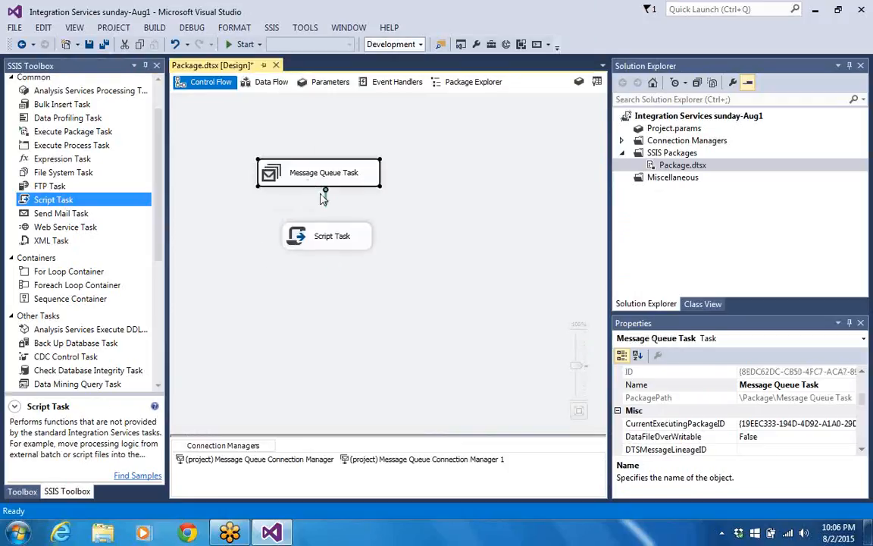
left_click_drag(324, 192, 327, 240)
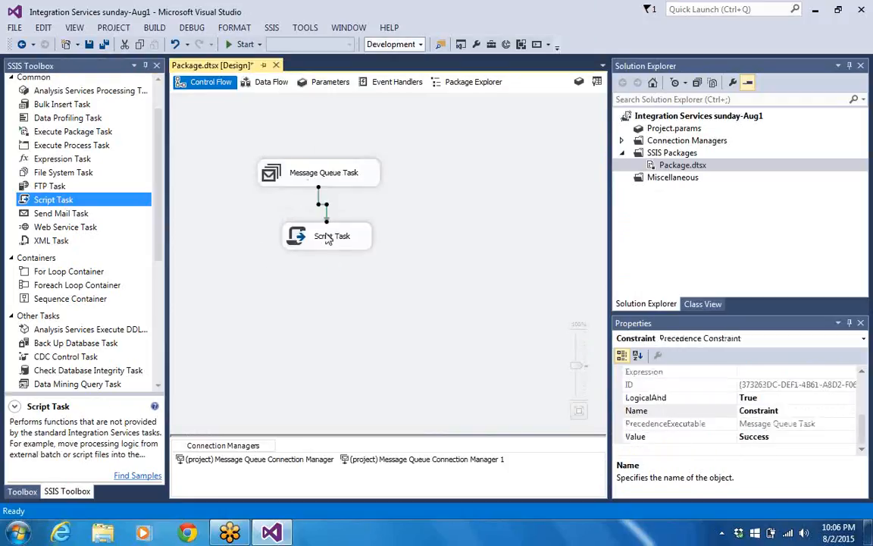
- Open the Script Task for editing
left_click(306, 294)
left_click(294, 234)
right_click(321, 241)
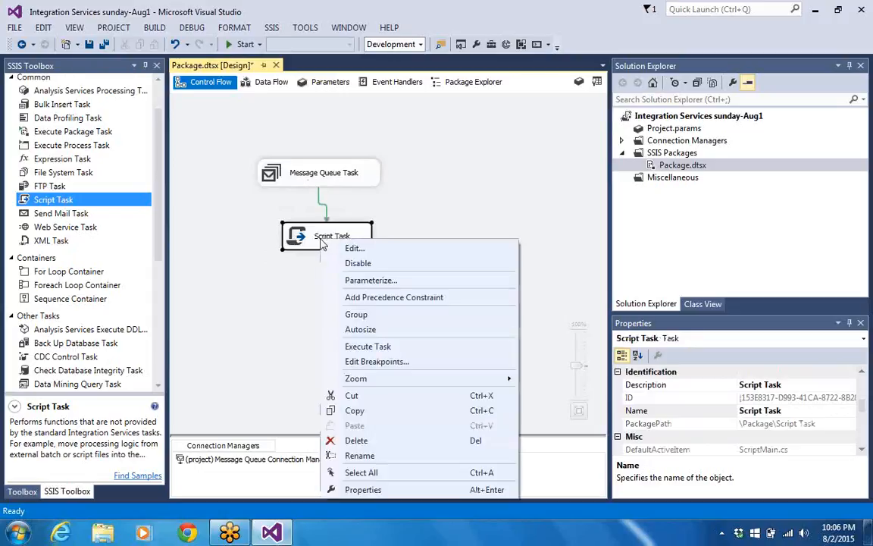
left_click(352, 248)
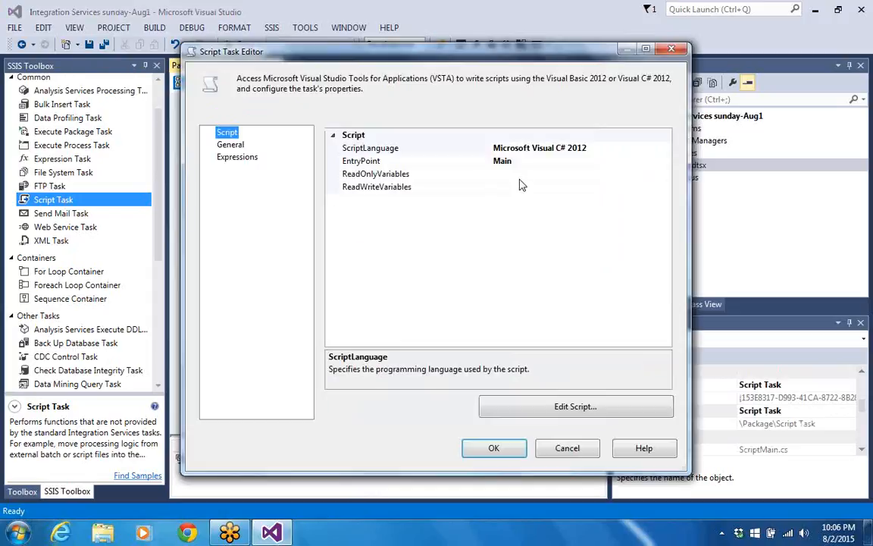
left_click(519, 175)
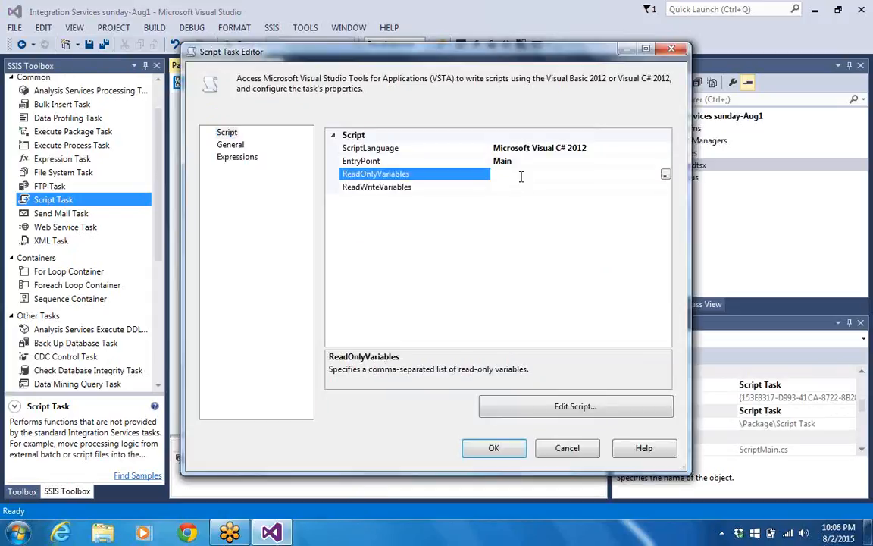
left_click(666, 176)
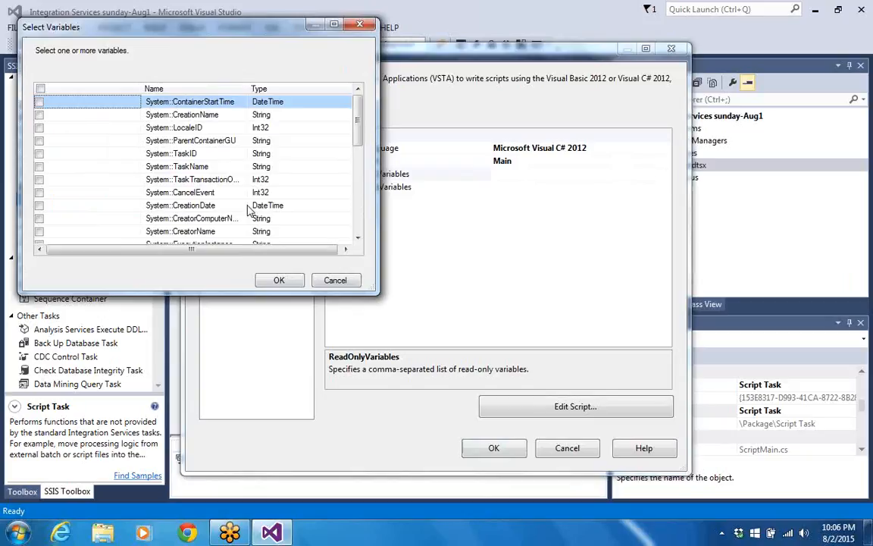
left_click(331, 280)
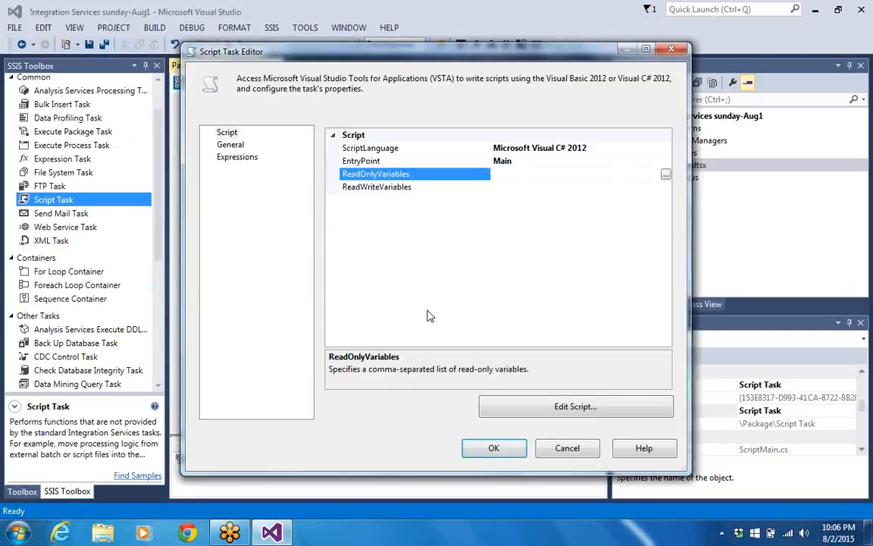
- Open the task's C# script and begin a MessageBox.Show call with the text "msgQueueServer Received" under the TODO comment in Main()
left_click(554, 415)
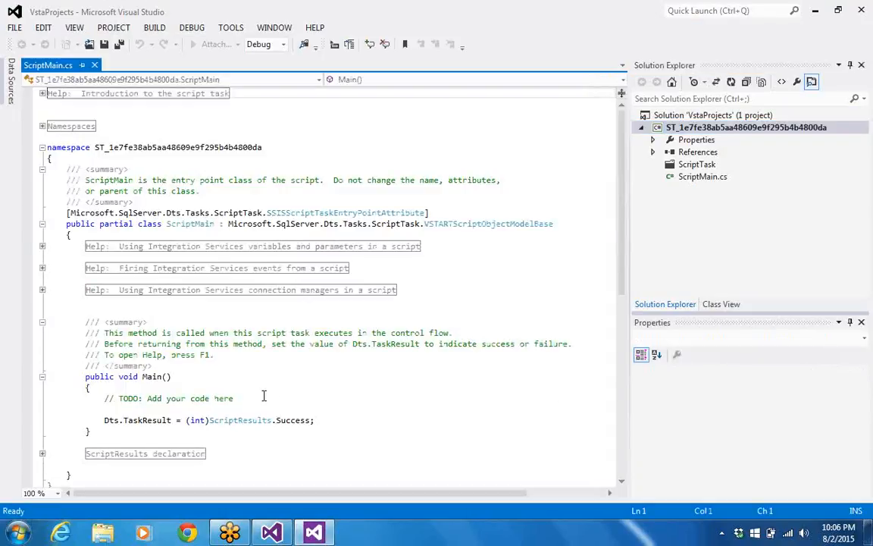
left_click(263, 397)
key("Return")
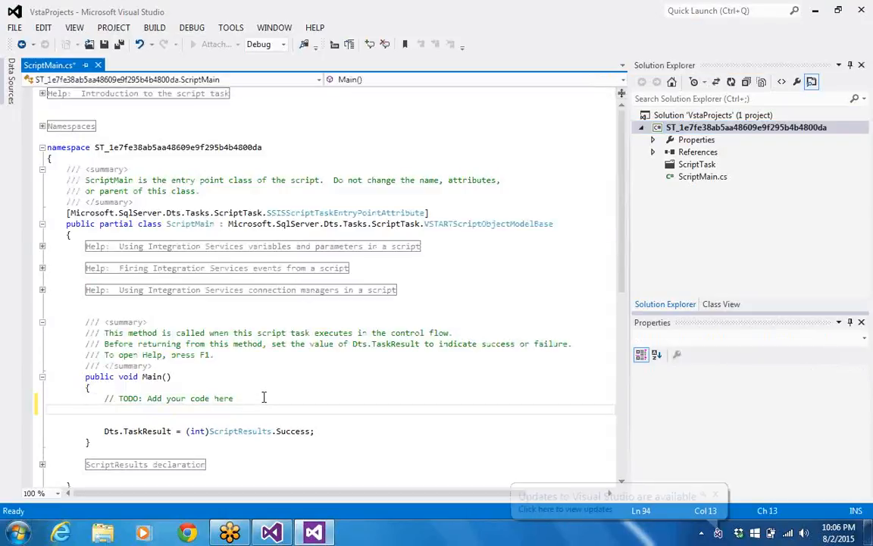
type("mess")
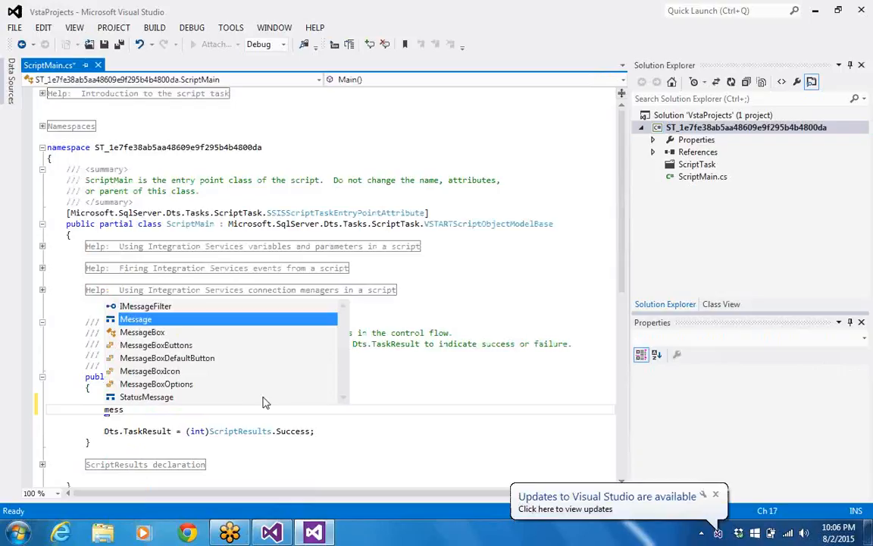
key("Down")
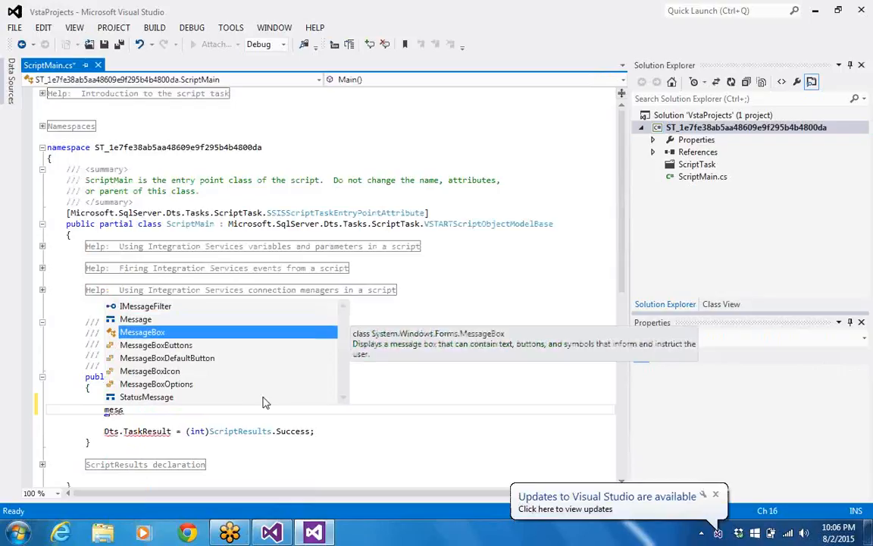
key("Tab")
type(".")
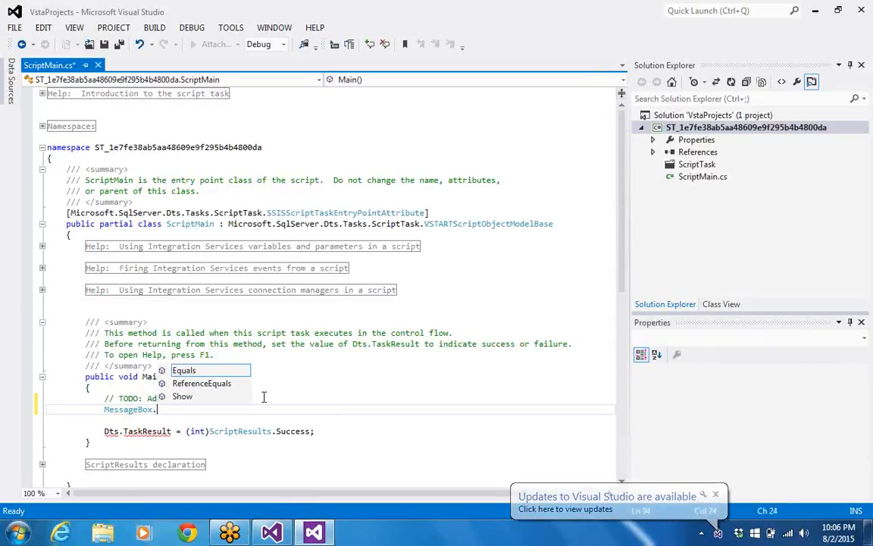
key("Down")
key("Down")
key("Tab")
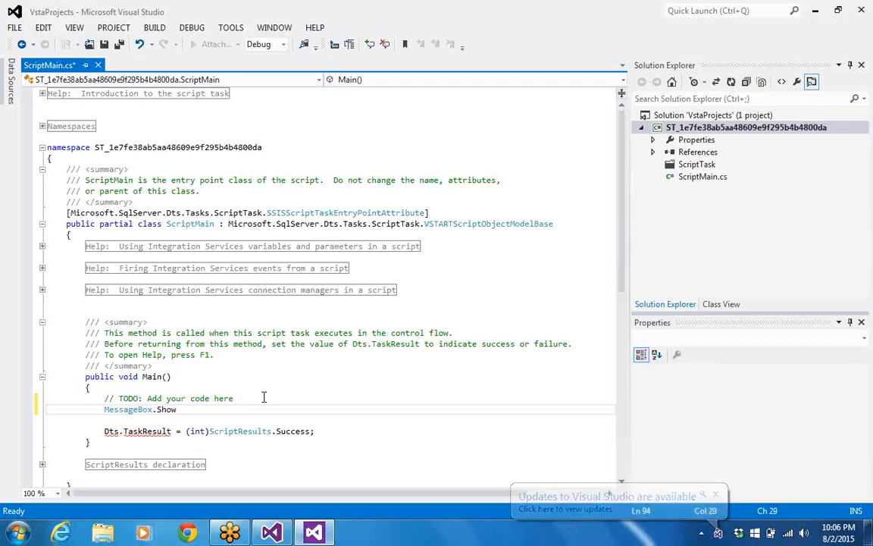
type("(")
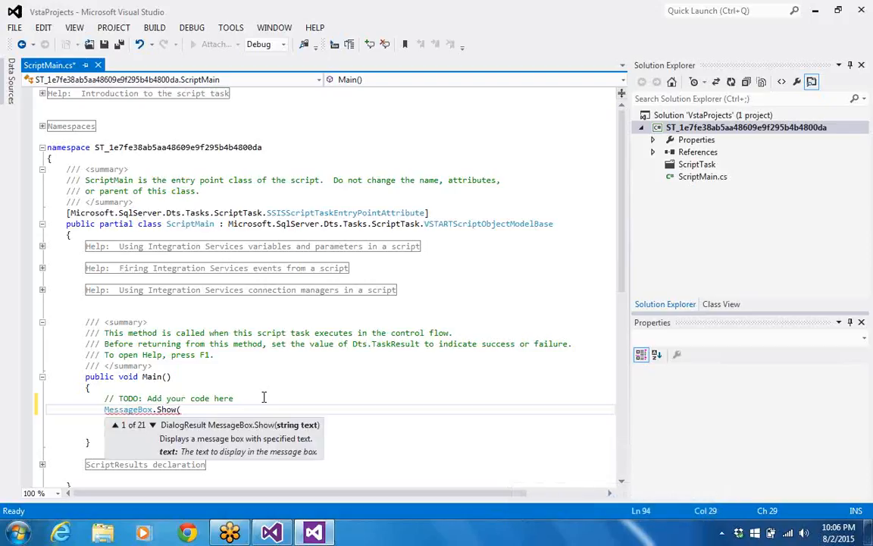
type("\"msgQueueServer")
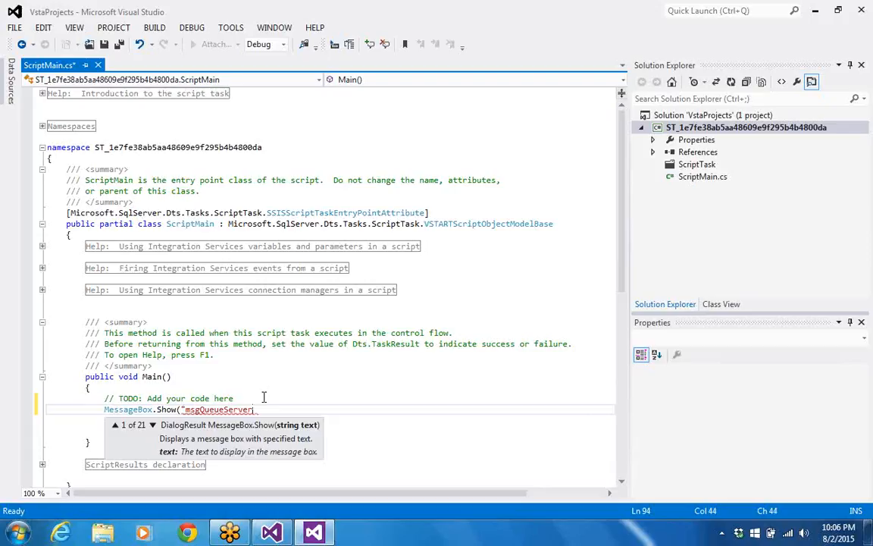
type("Received")
left_click(263, 397)
type("the msg")
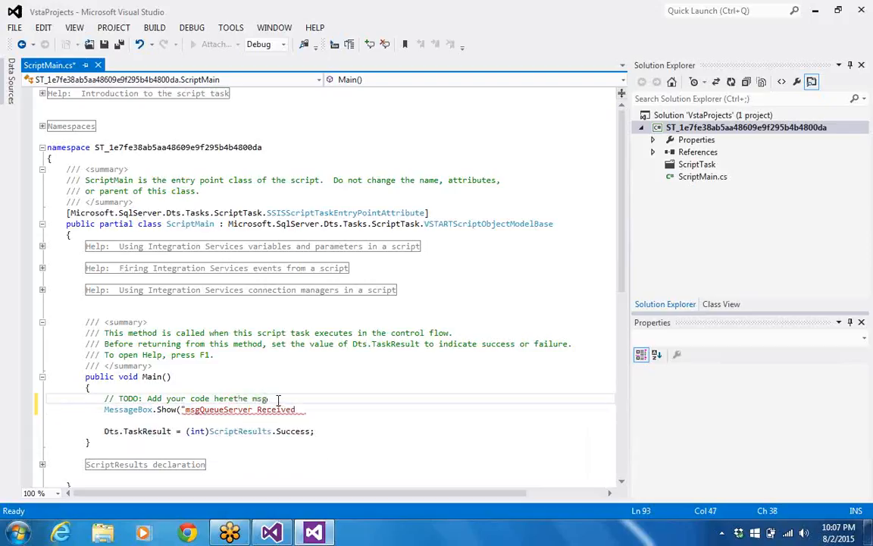
key("BackSpace")
key("BackSpace")
key("BackSpace")
key("BackSpace")
key("BackSpace")
key("BackSpace")
key("BackSpace")
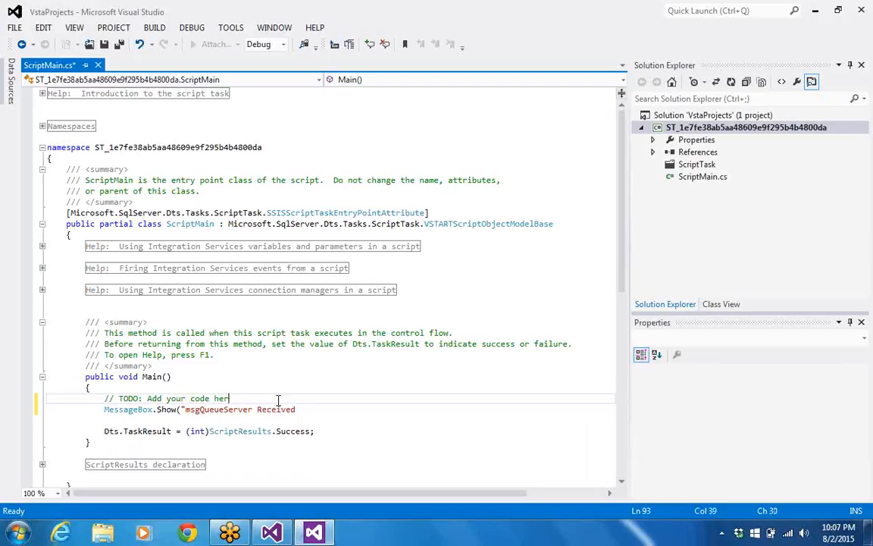
- Complete the statement as MessageBox.Show("msgQueueServer Received msg"); and return to the Script Task settings to save them
left_click(302, 409)
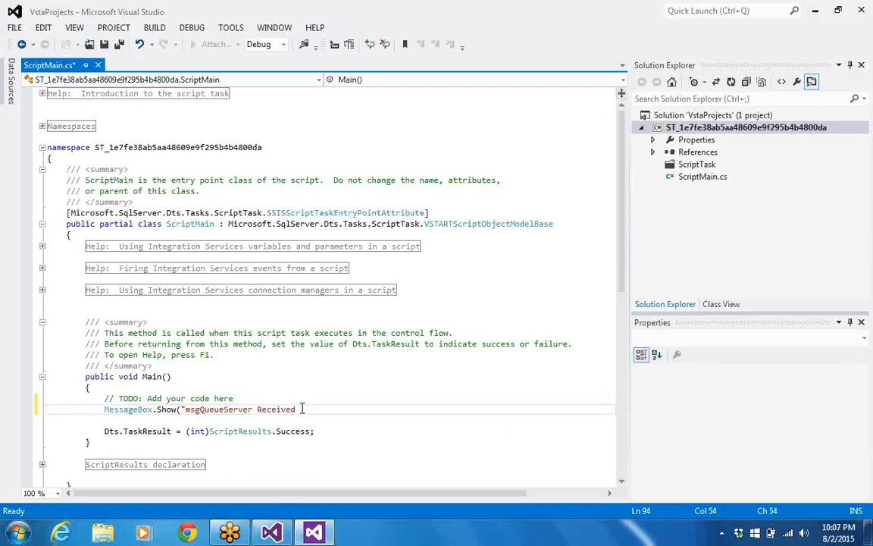
type("msg\"")
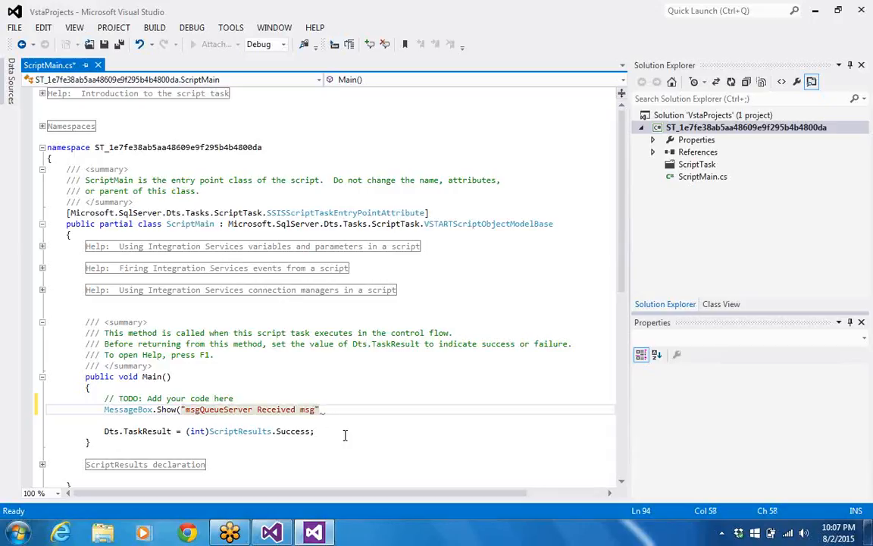
type(");")
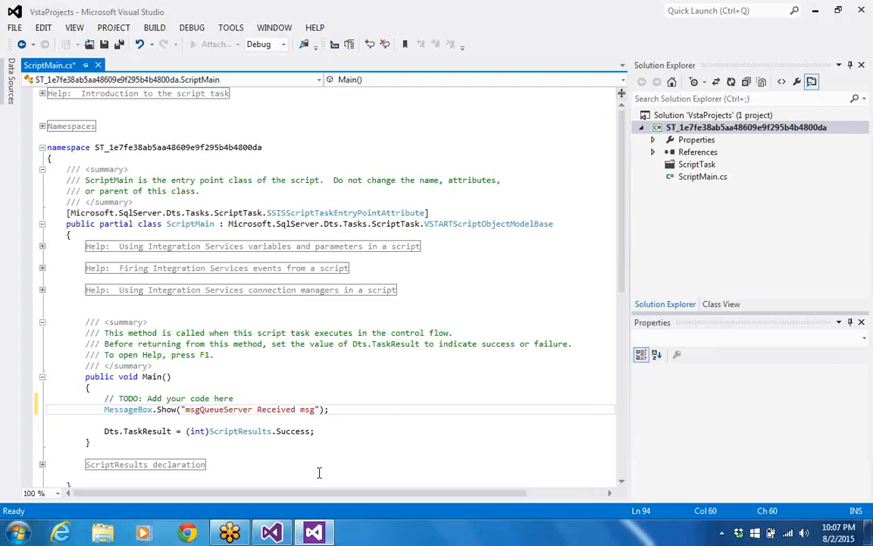
left_click(274, 533)
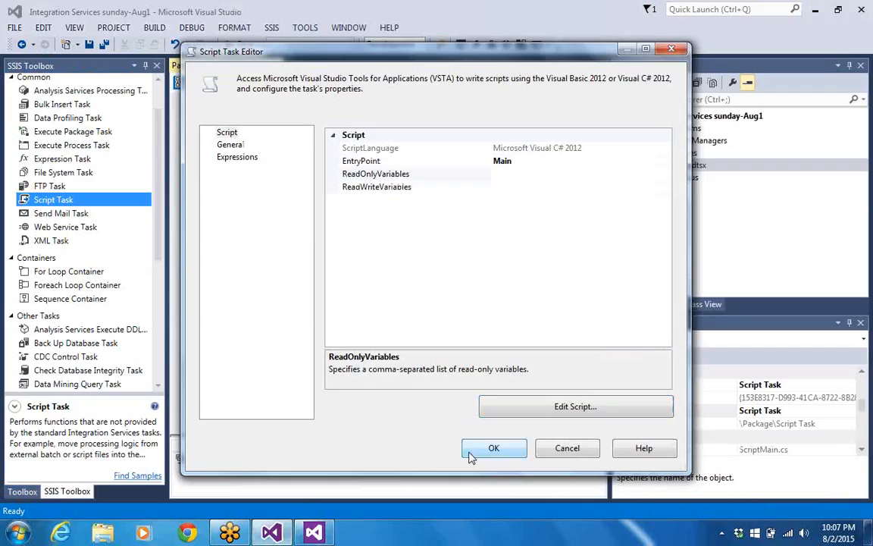
left_click(493, 448)
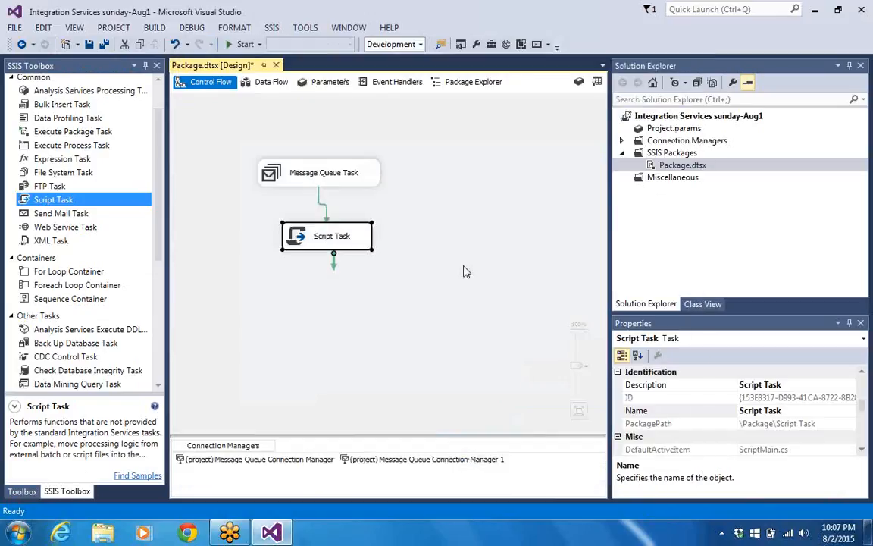
- Rename the package file Package.dtsx as msmq task.dtsx
left_click(680, 168)
right_click(680, 168)
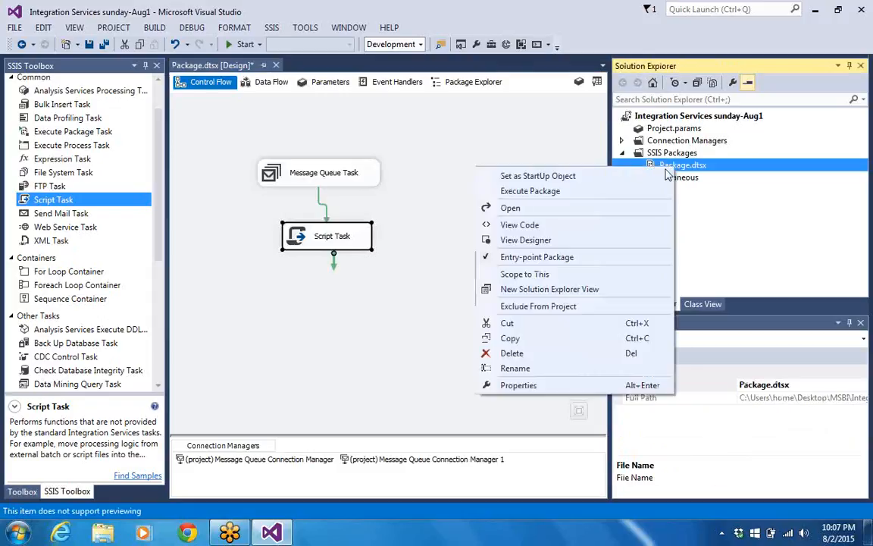
left_click(515, 368)
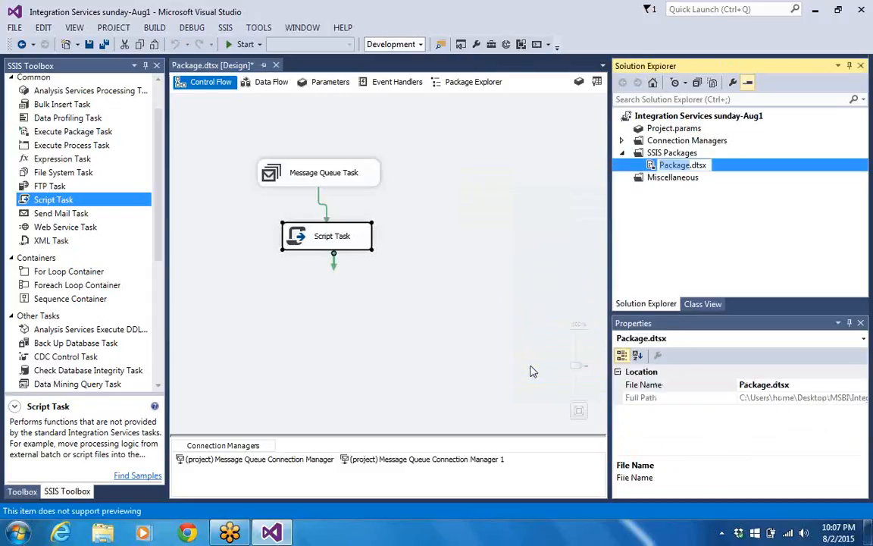
type("m")
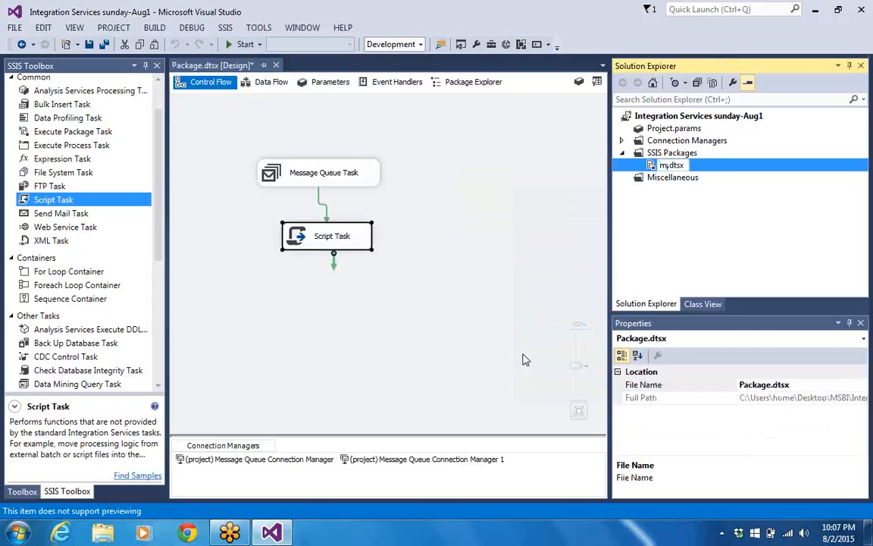
type("smq task")
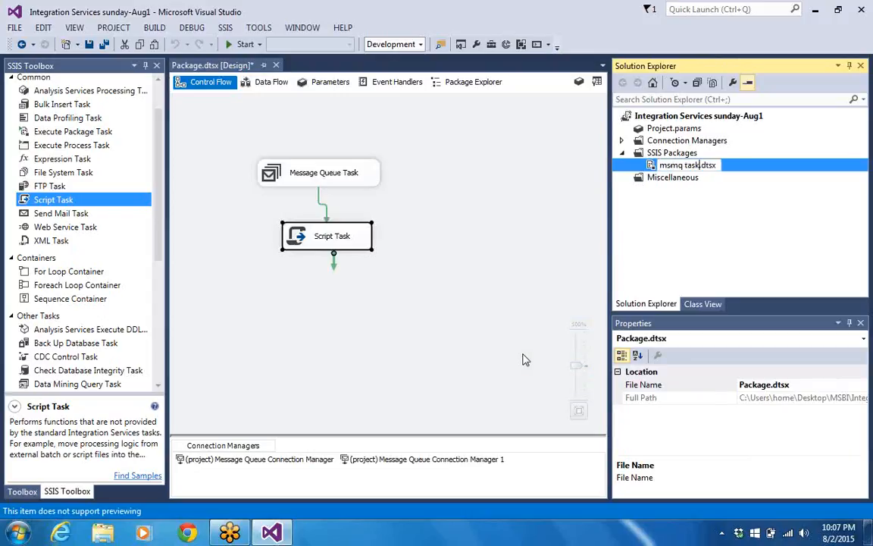
key("Return")
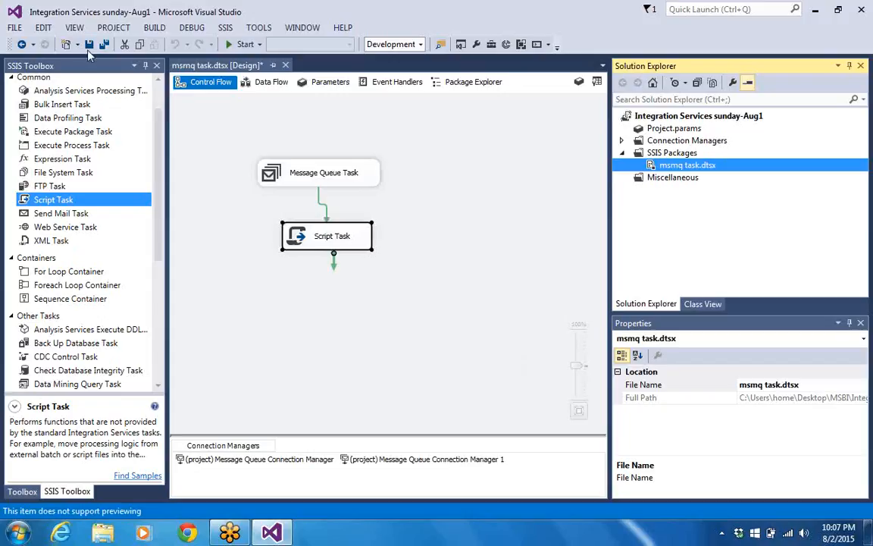
- Create a new Integration Services project named "ssis MSMQ Receiver aug-1", saving the changes to the current solution
left_click(14, 28)
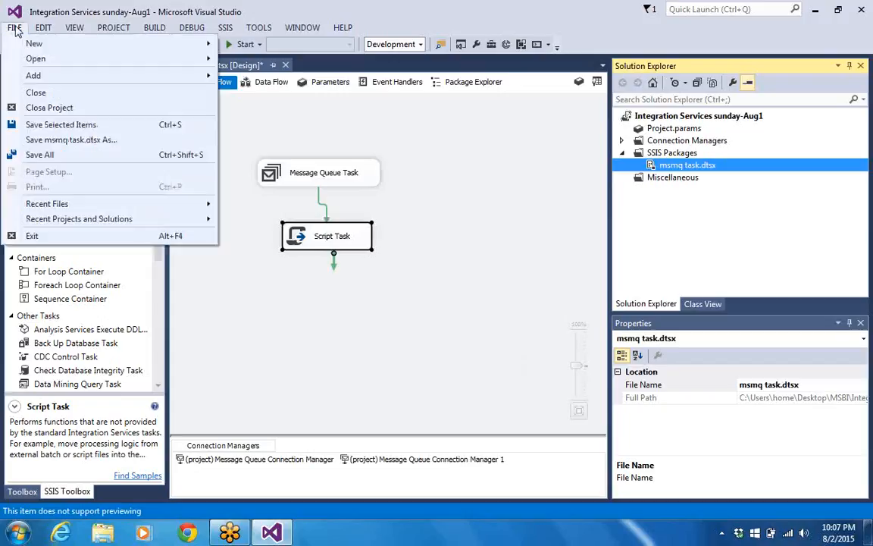
mouse_move(25, 42)
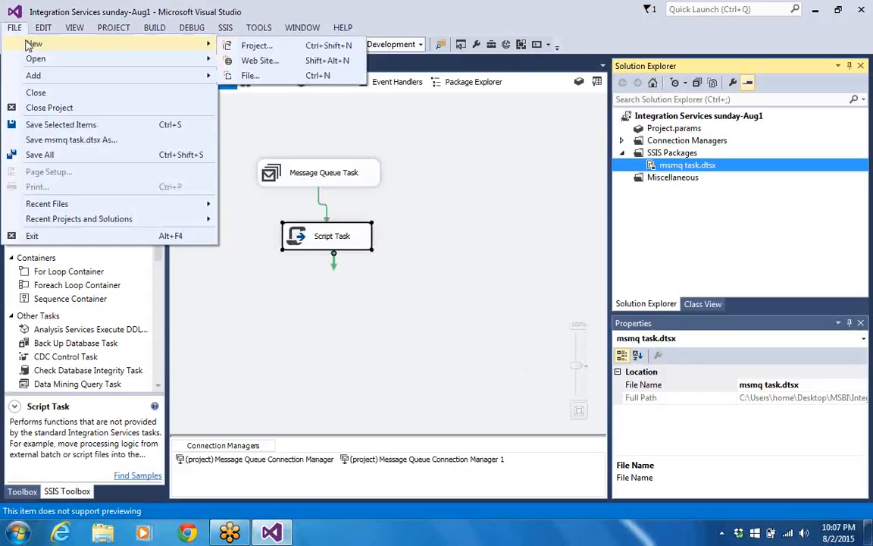
left_click(263, 46)
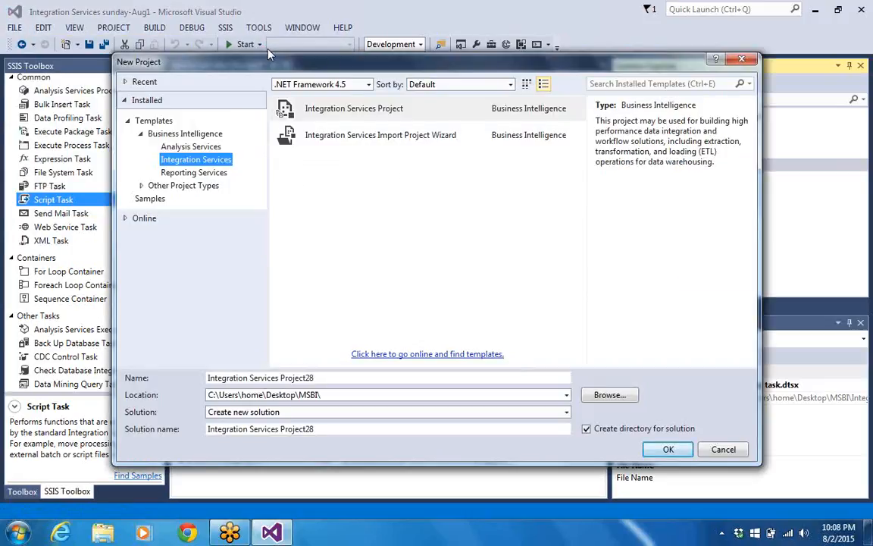
left_click(319, 381)
key("BackSpace")
key("BackSpace")
key("BackSpace")
key("BackSpace")
key("BackSpace")
key("BackSpace")
key("BackSpace")
key("BackSpace")
key("BackSpace")
key("BackSpace")
key("BackSpace")
key("BackSpace")
key("BackSpace")
key("BackSpace")
key("BackSpace")
key("BackSpace")
key("BackSpace")
key("BackSpace")
key("BackSpace")
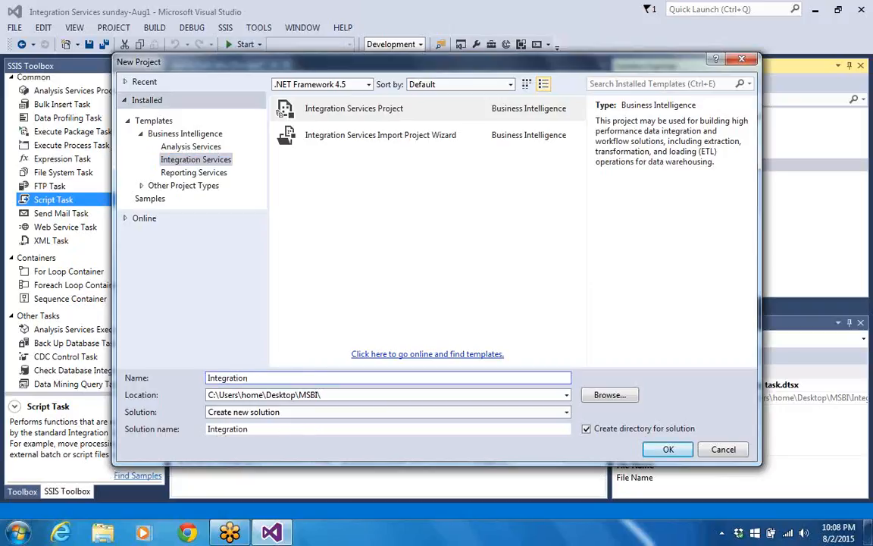
type("aug-1")
key("BackSpace")
key("BackSpace")
key("BackSpace")
key("BackSpace")
key("BackSpace")
key("BackSpace")
key("BackSpace")
key("BackSpace")
key("BackSpace")
key("BackSpace")
key("BackSpace")
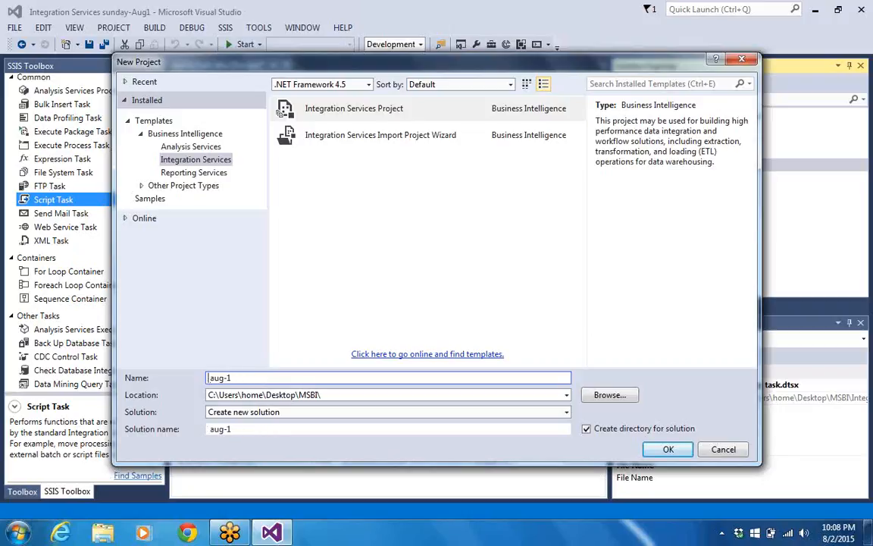
type("ssis")
type(" MSMQ")
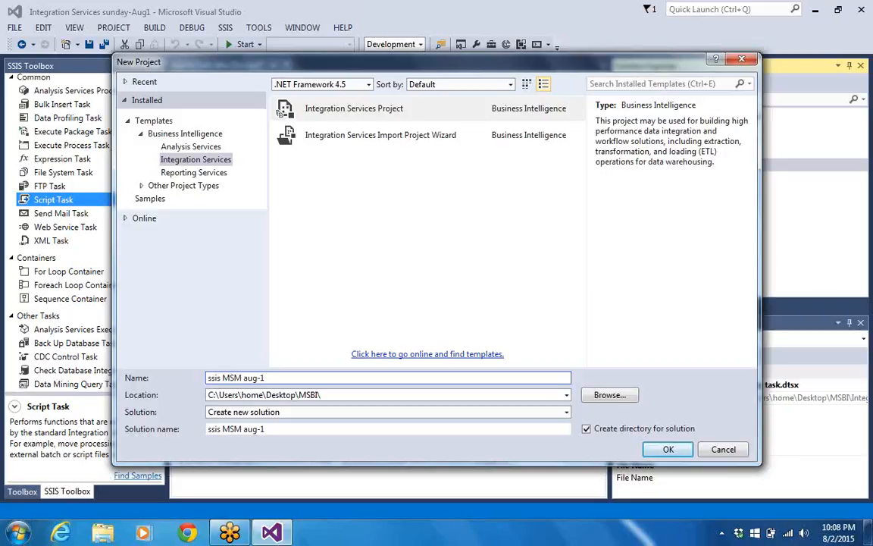
type(" Receive")
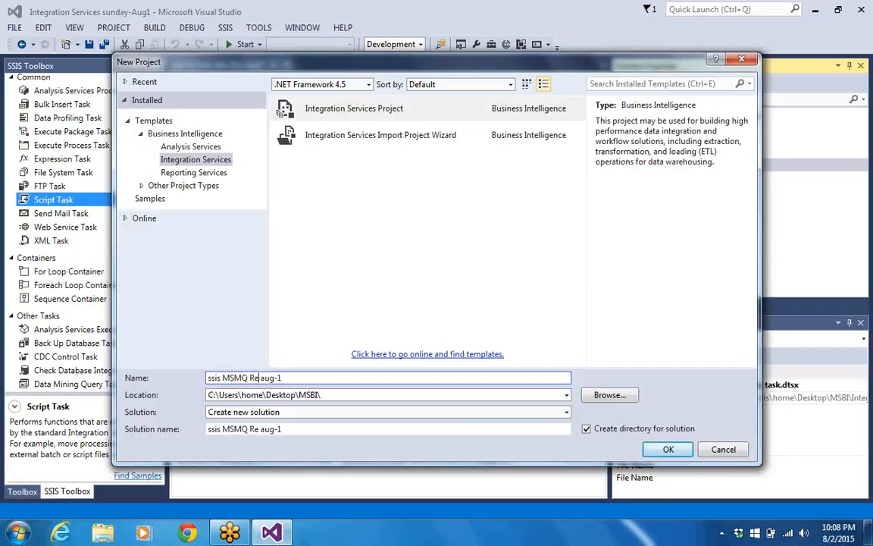
type("r")
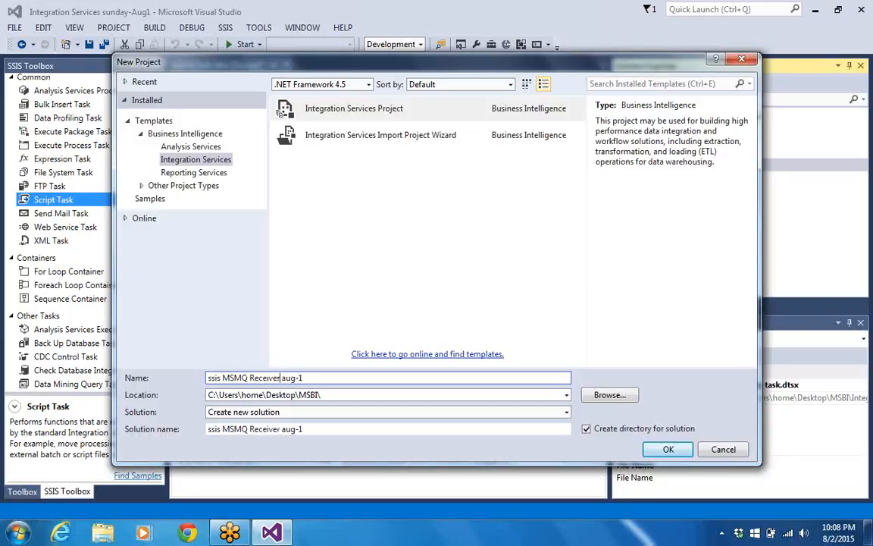
left_click(662, 449)
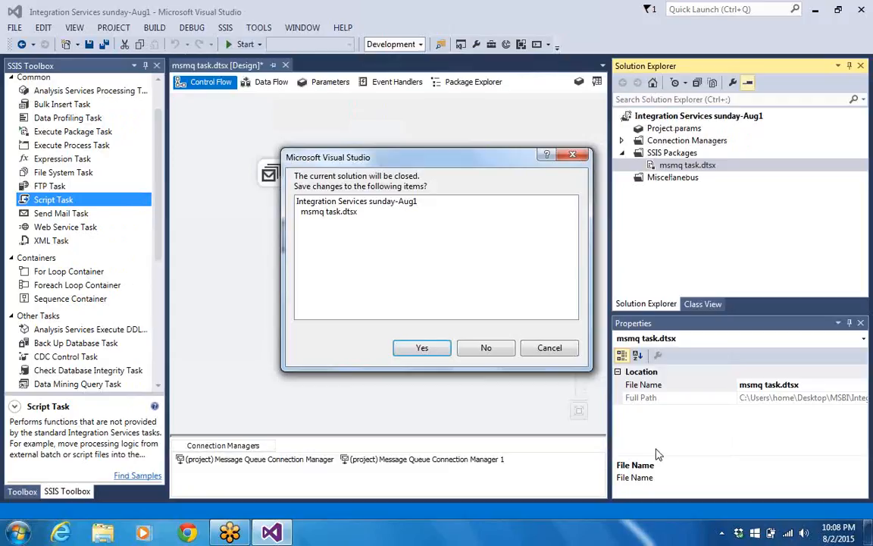
left_click(422, 348)
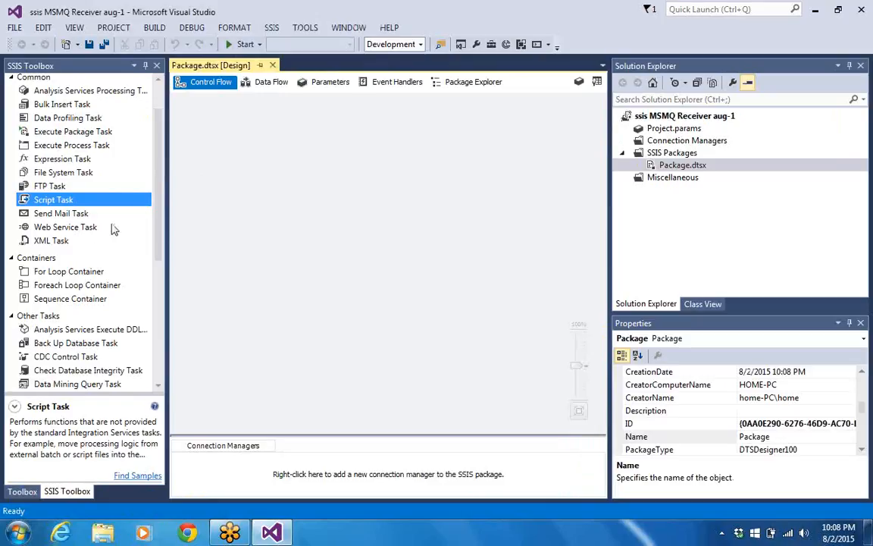
- Add a Message Queue Task to the control flow of the new package
left_click_drag(159, 227, 162, 261)
scroll(140, 284, "down", 4)
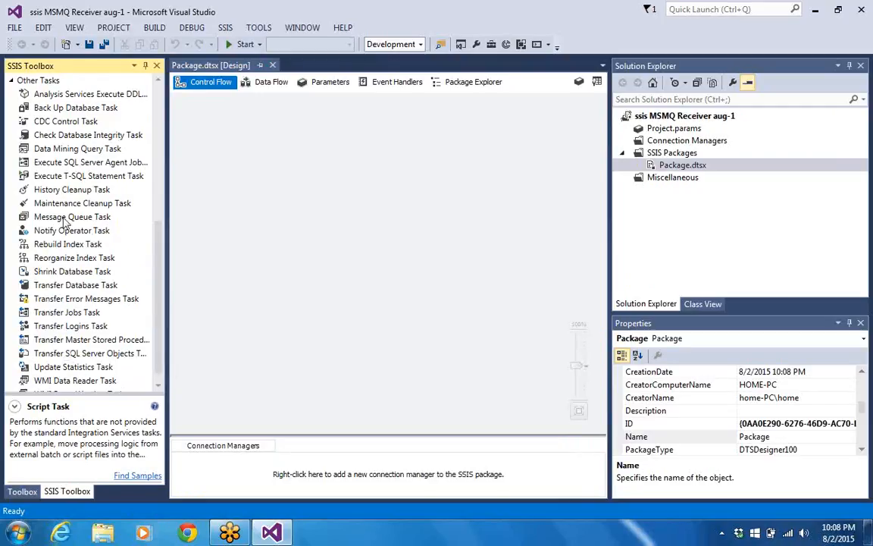
left_click_drag(98, 216, 254, 194)
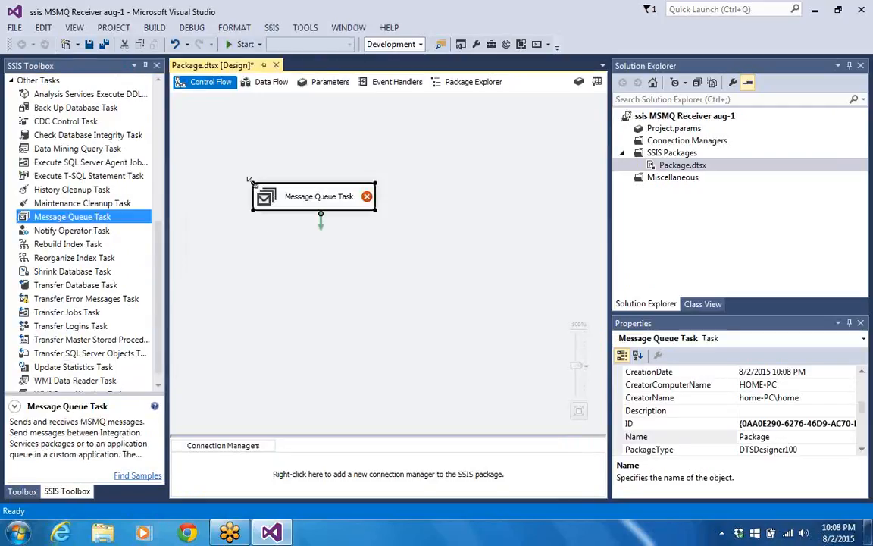
- Start adding a project-level connection manager of type MSMQ
left_click(666, 141)
right_click(667, 142)
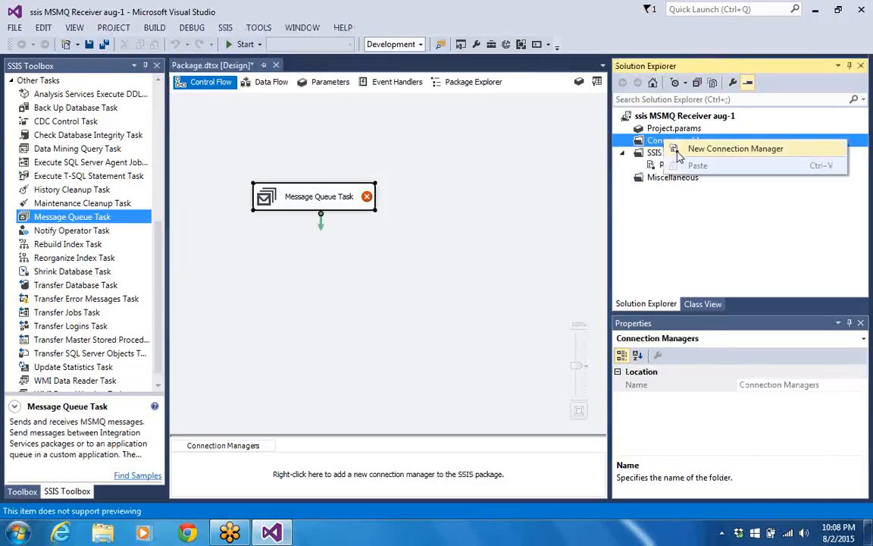
left_click(680, 151)
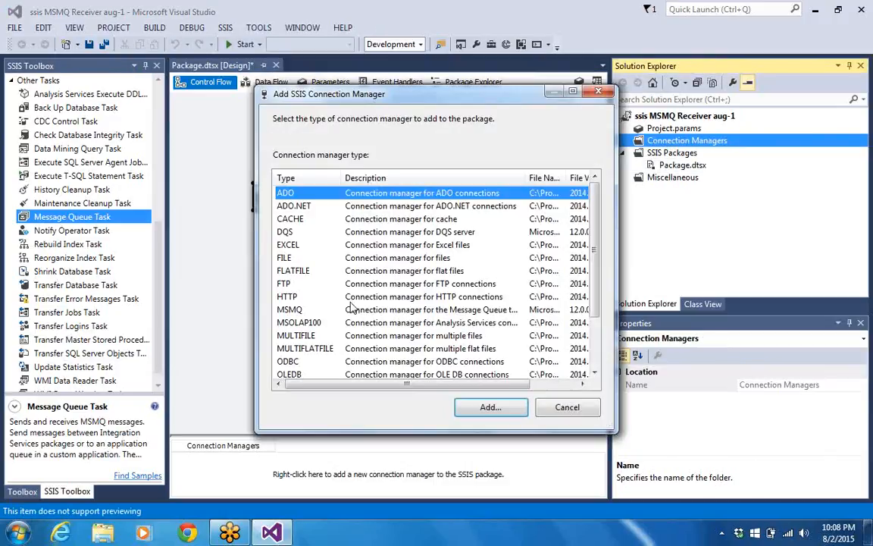
left_click(351, 310)
left_click(482, 412)
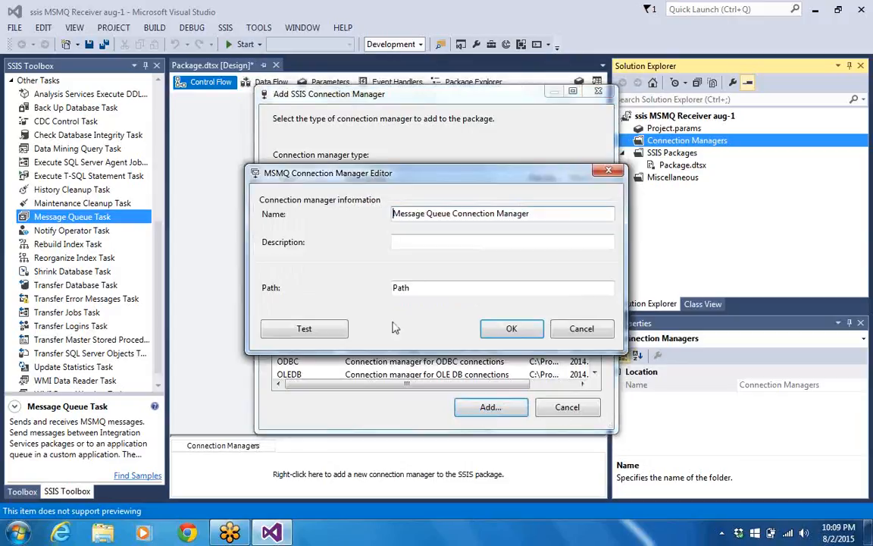
- Set the message queue connection's path to .\private$\myssismsg and test the connection
left_click_drag(412, 289, 386, 294)
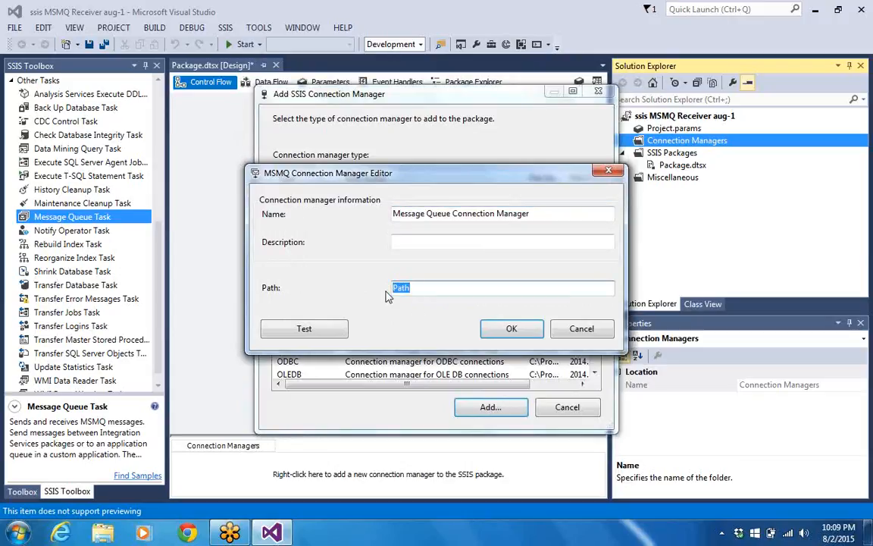
type(".\\private$\\myssismsg")
left_click(303, 328)
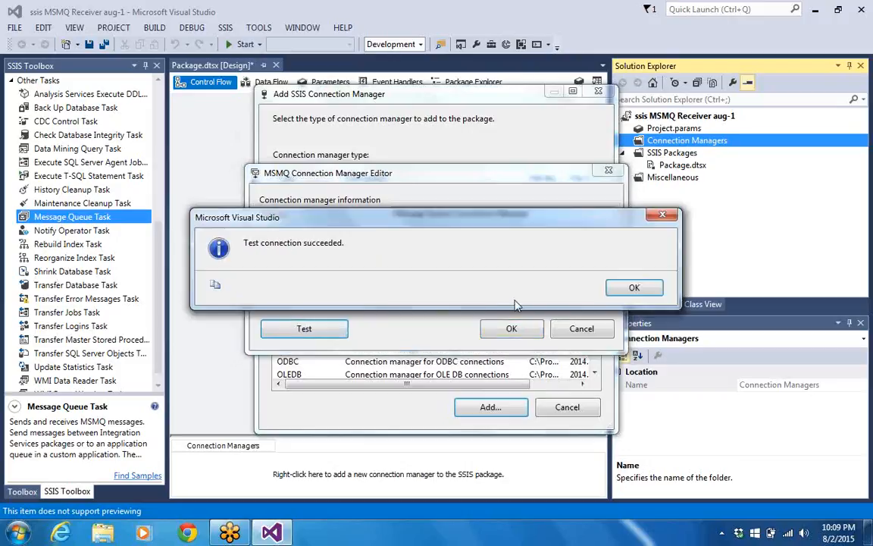
left_click(616, 294)
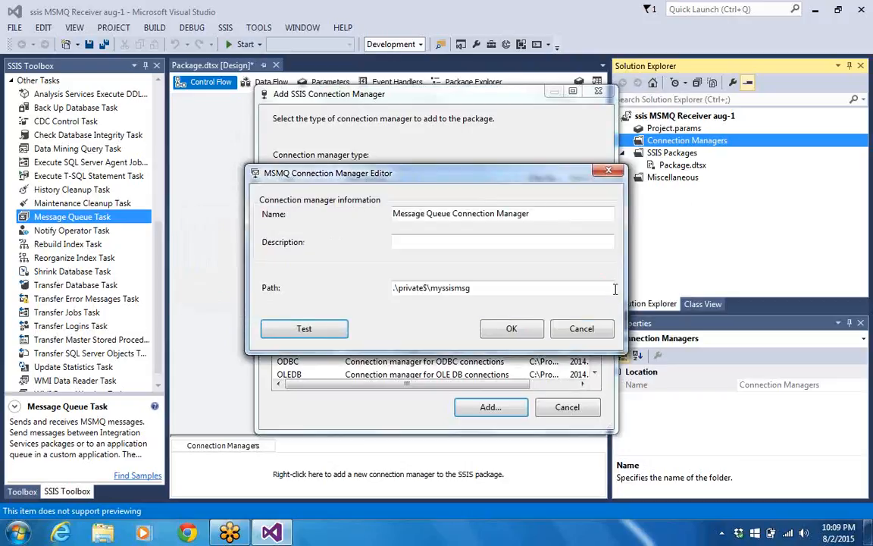
- Confirm the MSMQ connection manager with the path .\private$\myssismsg
left_click(506, 329)
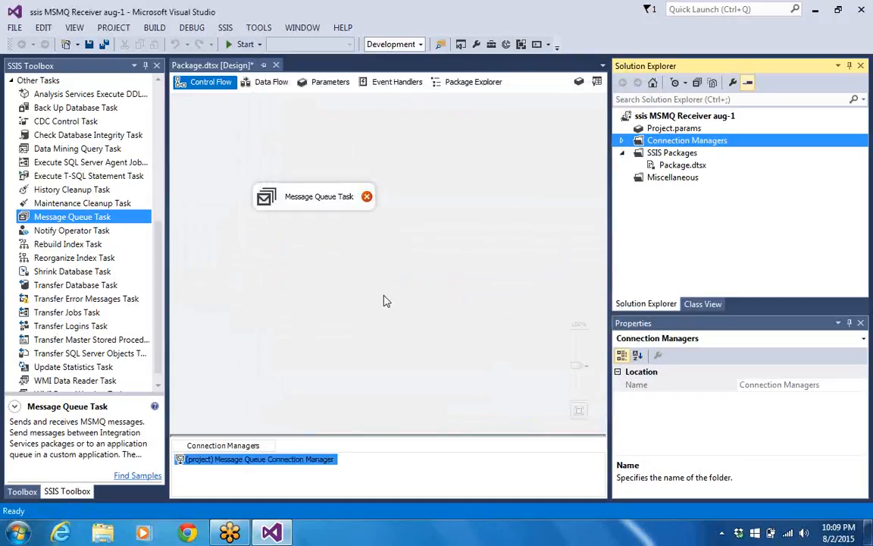
- Set the Message Queue Task to Receive message and use Message Queue Connection Manager as its MSMQ connection
left_click(316, 199)
right_click(333, 199)
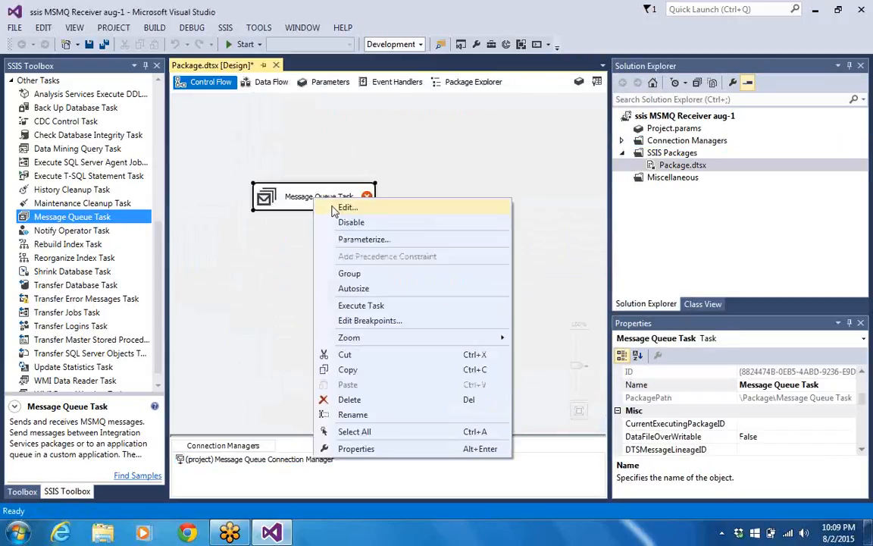
left_click(332, 206)
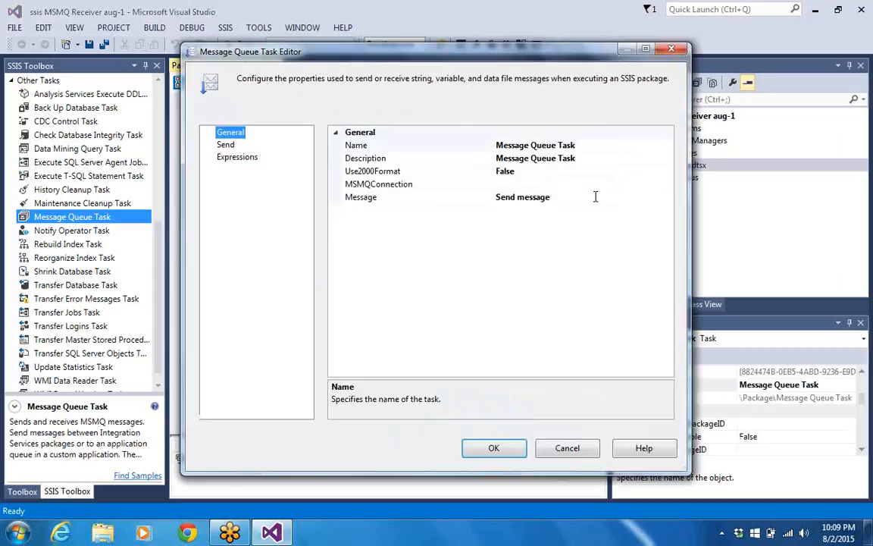
left_click(595, 196)
left_click(668, 197)
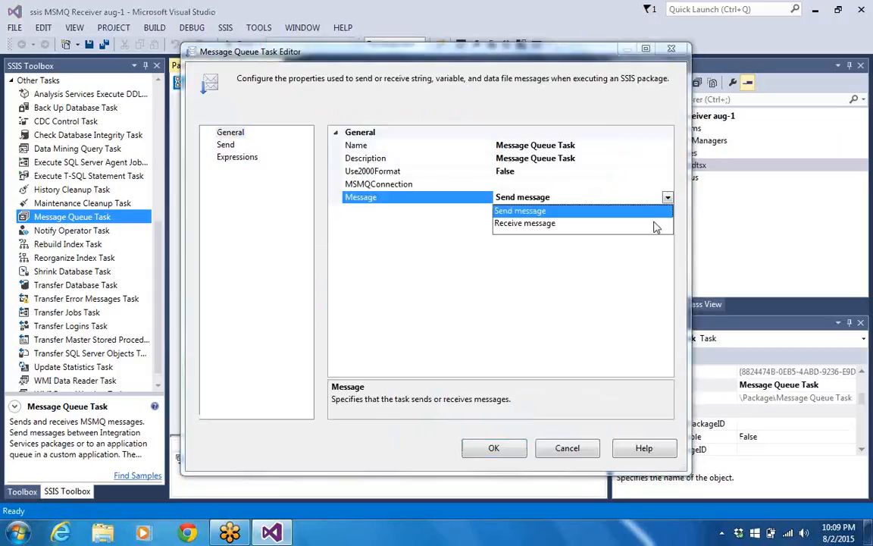
left_click(656, 225)
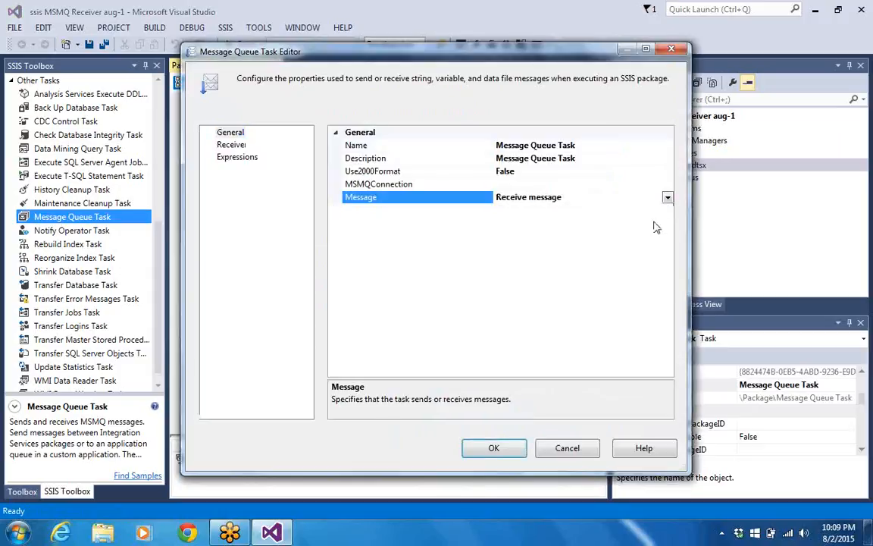
left_click(610, 184)
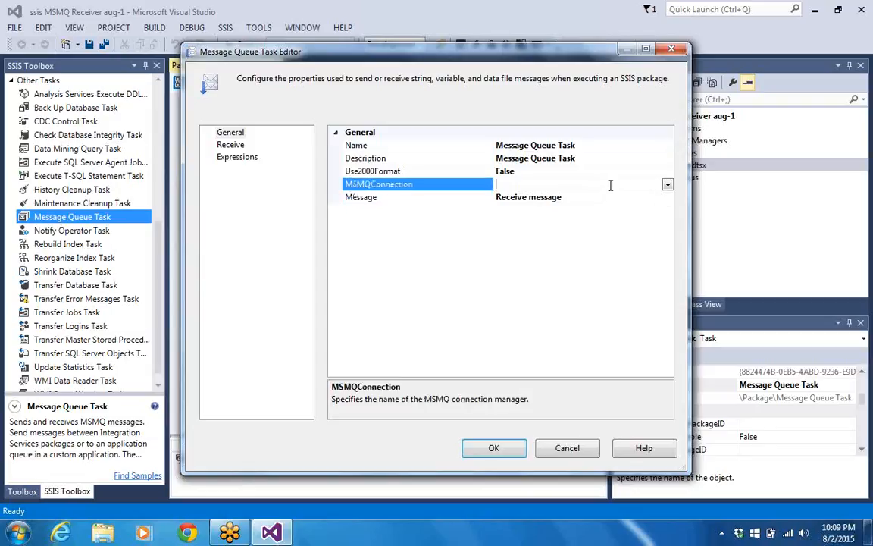
left_click(667, 185)
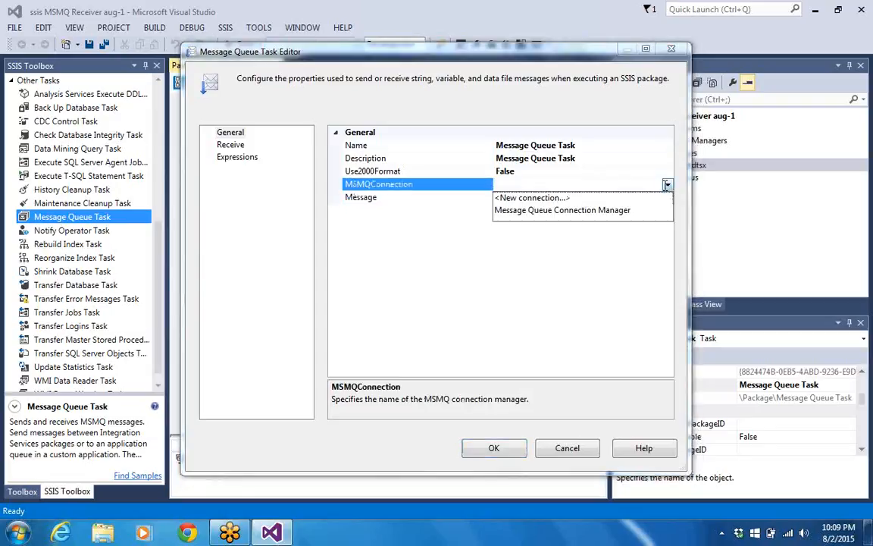
left_click(604, 213)
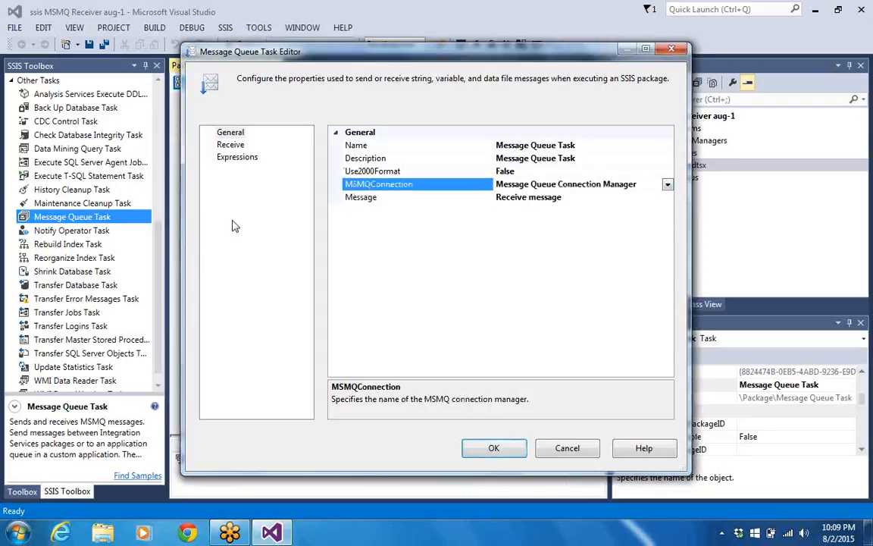
- Add a property expression entry for MessageString to the Message Queue Task
left_click(230, 145)
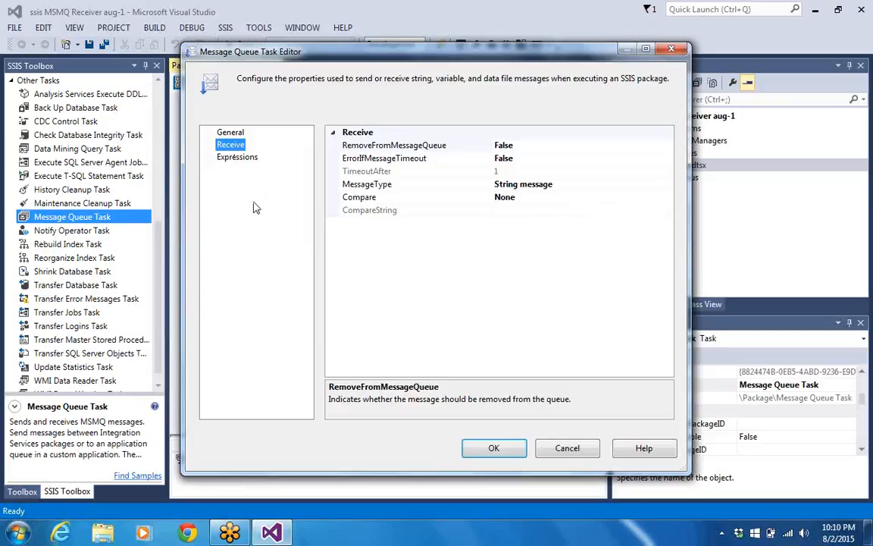
left_click(235, 159)
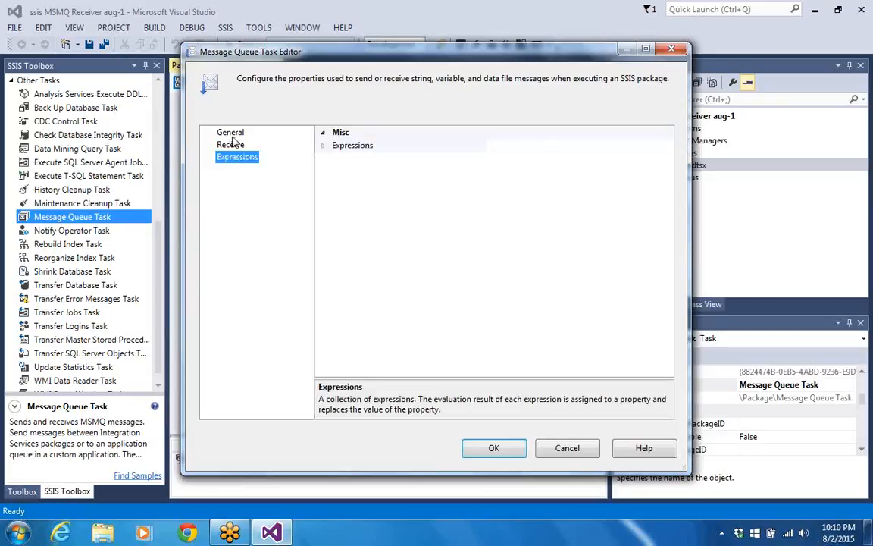
left_click(214, 130)
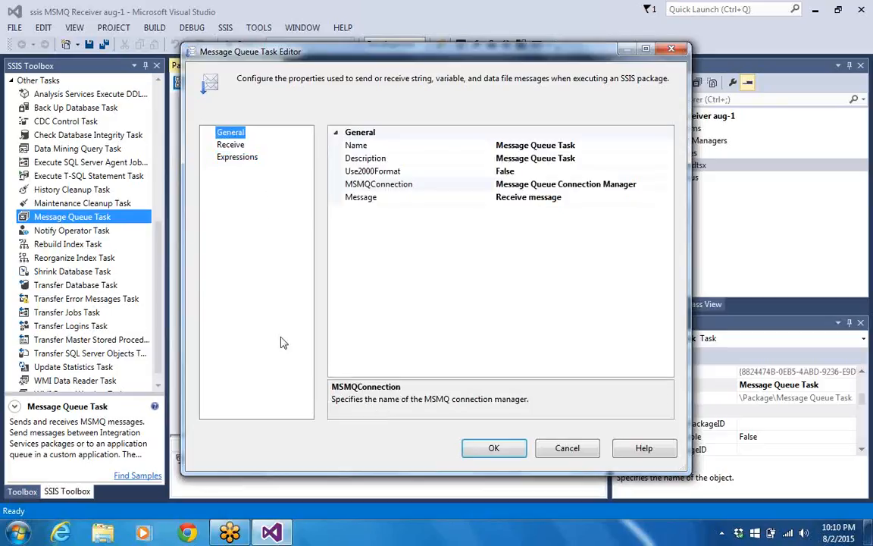
left_click(250, 161)
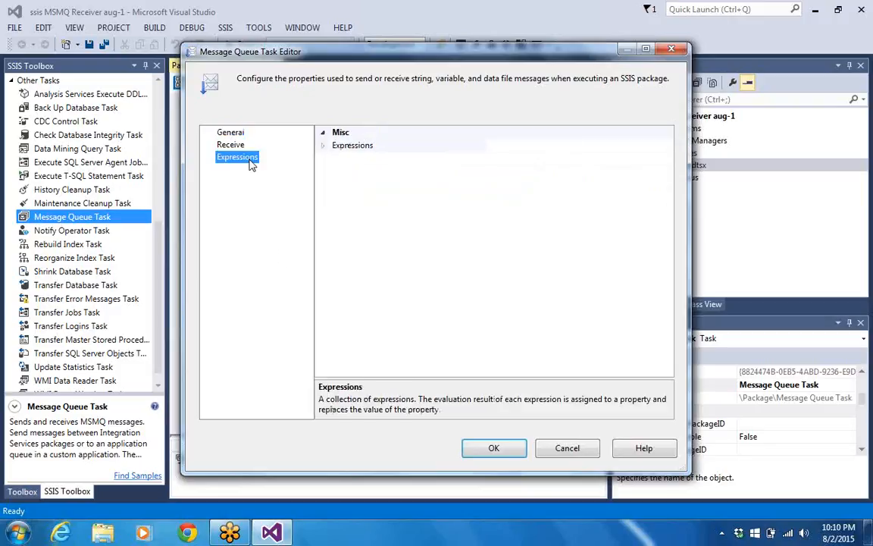
left_click(323, 148)
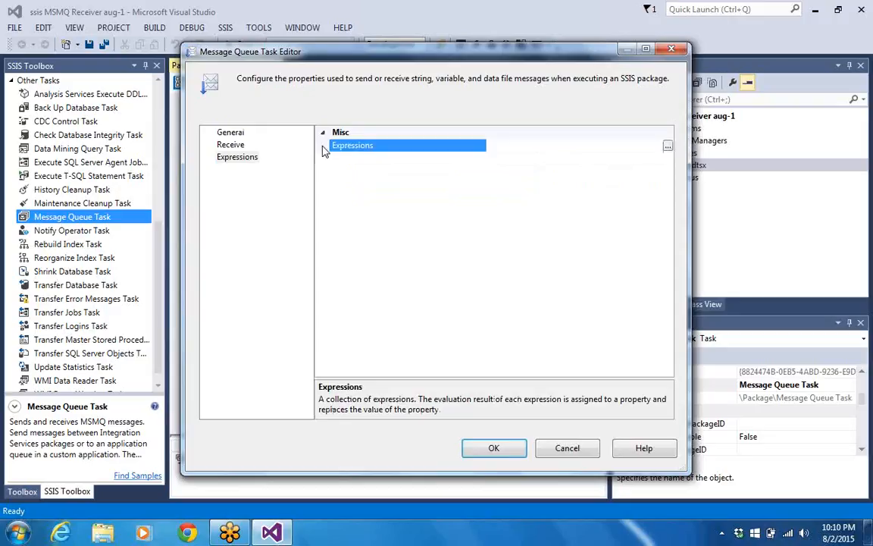
left_click(668, 146)
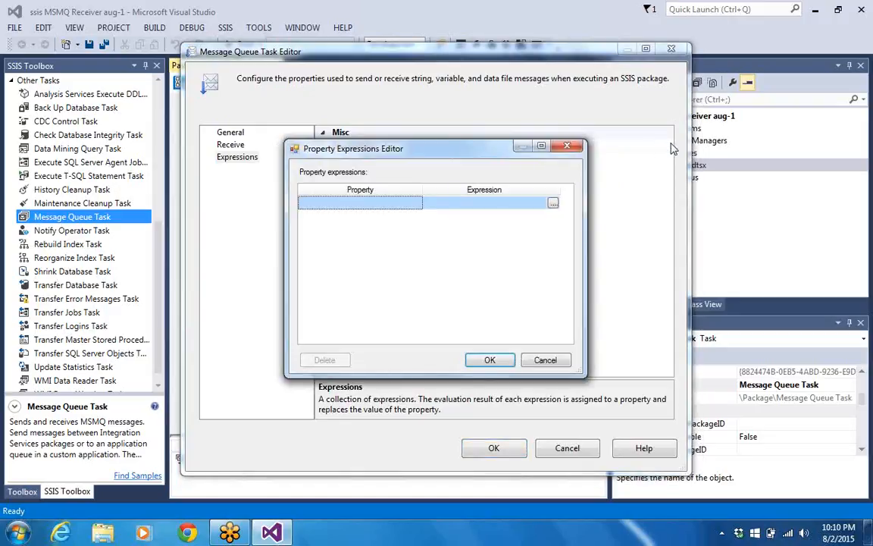
left_click(413, 203)
left_click(416, 204)
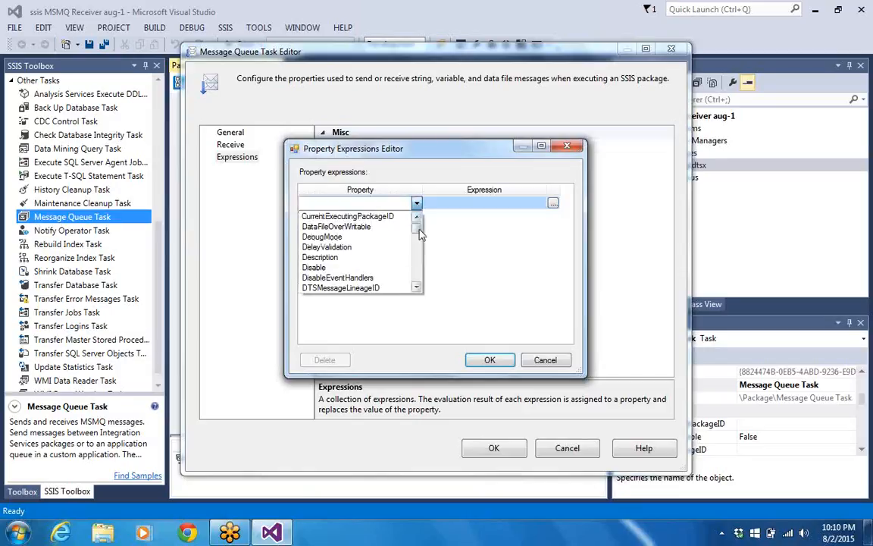
left_click(416, 289)
left_click(417, 289)
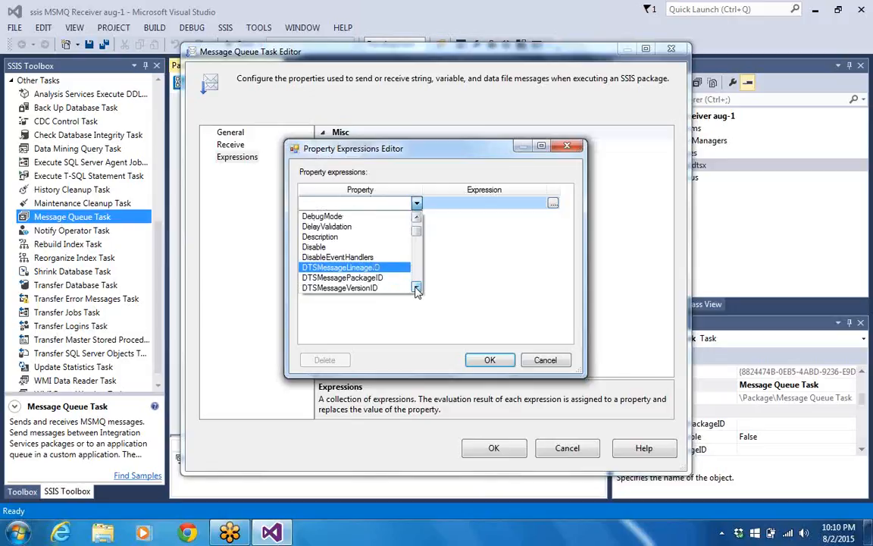
left_click(416, 288)
left_click(417, 289)
left_click(417, 289)
left_click(416, 288)
left_click(417, 289)
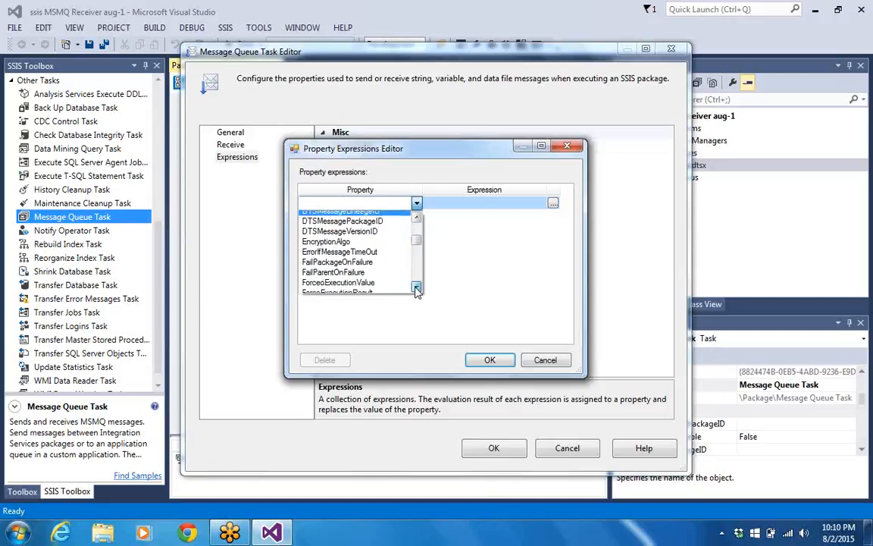
left_click(417, 288)
left_click(416, 289)
left_click(417, 289)
left_click(417, 289)
left_click(417, 289)
left_click(417, 289)
left_click(417, 289)
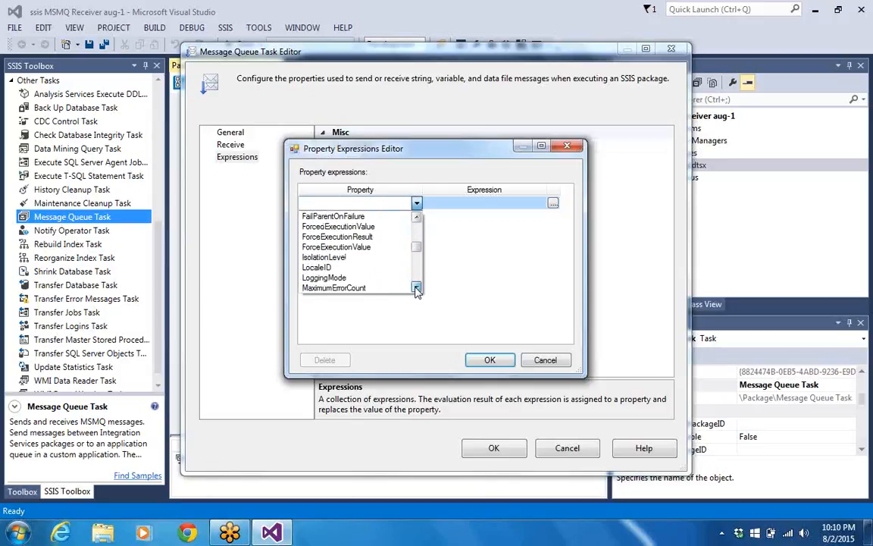
left_click(417, 288)
left_click(417, 288)
left_click(416, 289)
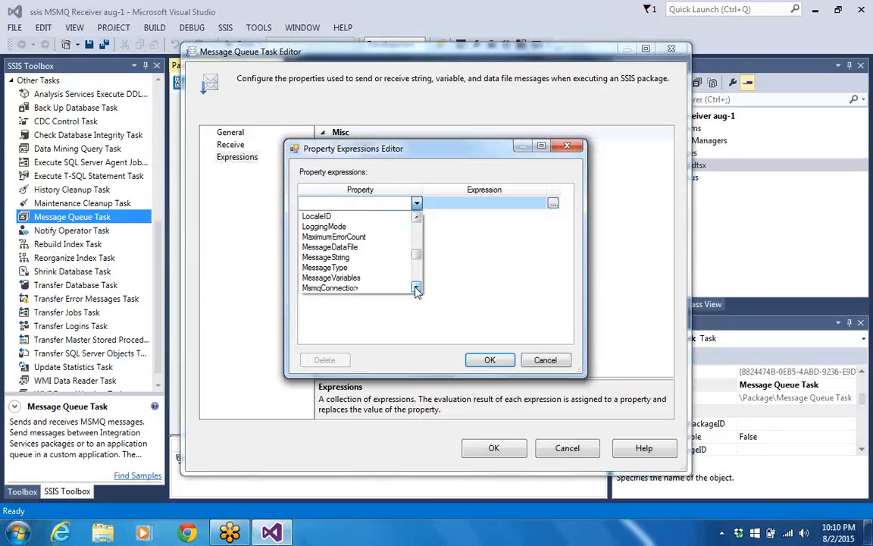
left_click(355, 257)
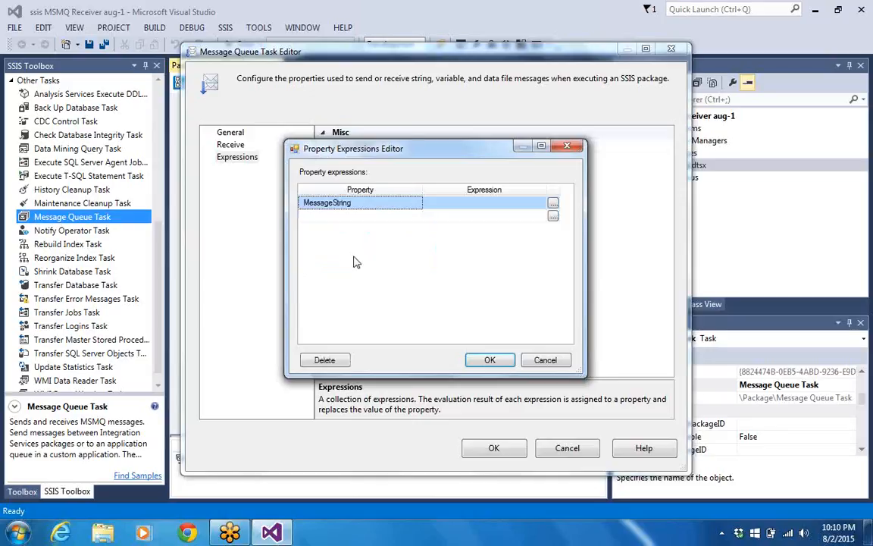
- Browse the variables available for the MessageString expression, and discard the expression and all Message Queue Task edits
left_click(442, 200)
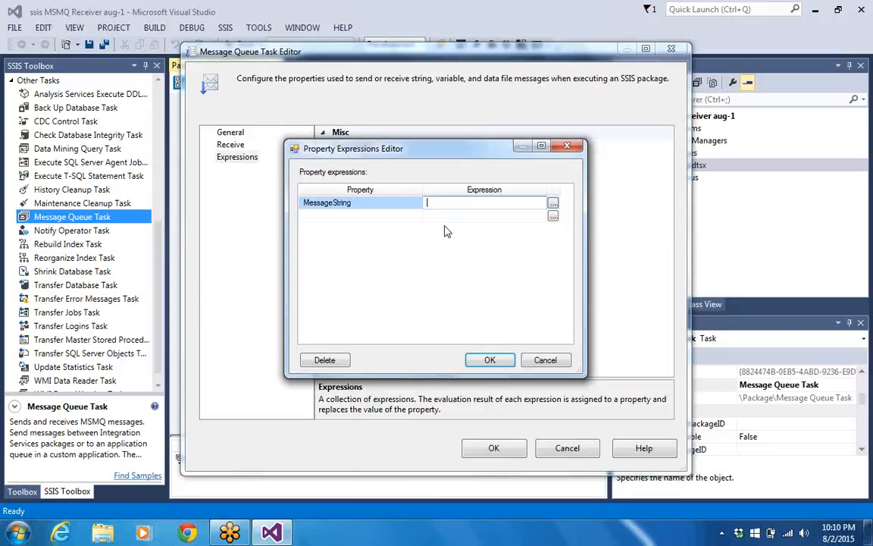
left_click(552, 204)
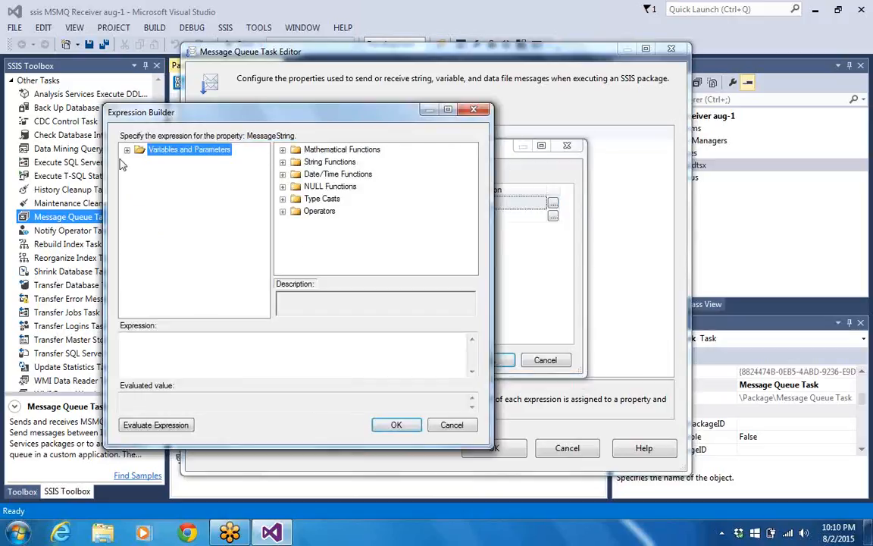
left_click(127, 150)
left_click(139, 161)
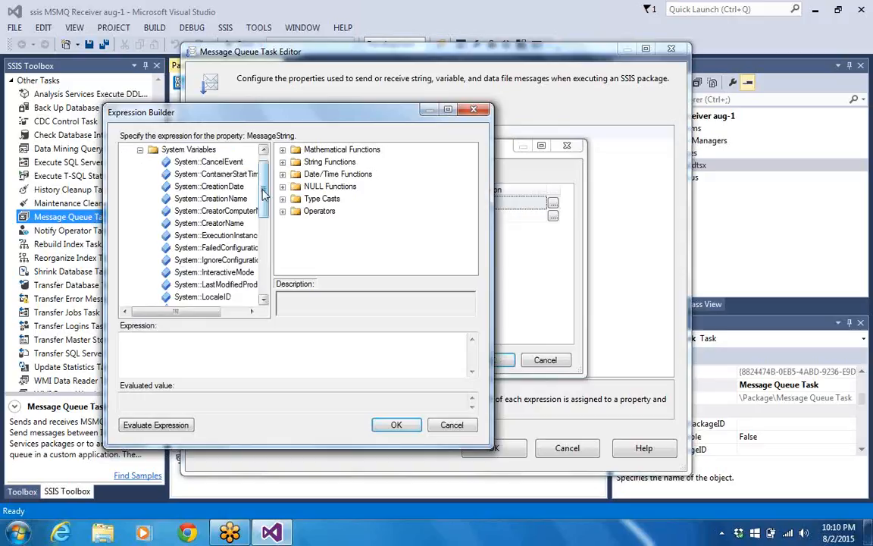
mouse_move(264, 192)
left_mouse_down()
mouse_move(278, 286)
mouse_move(266, 246)
mouse_move(267, 188)
left_mouse_up()
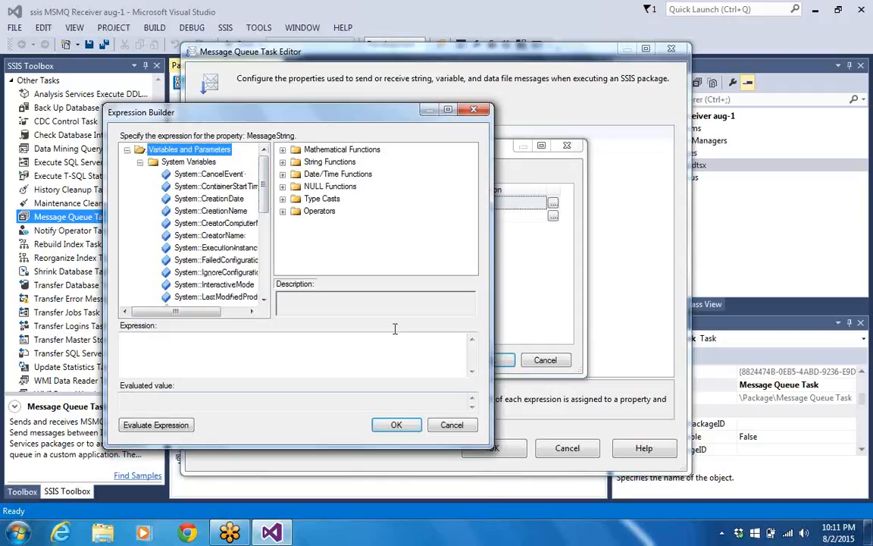
left_click(461, 428)
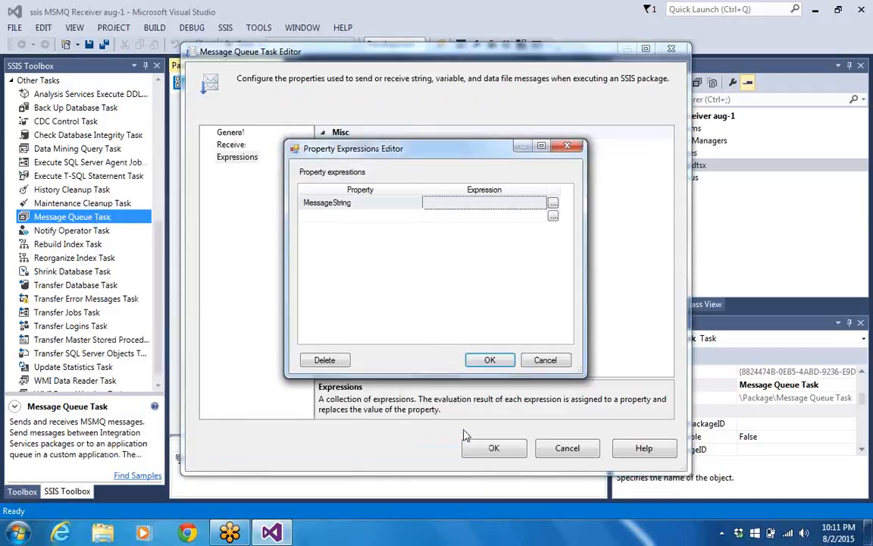
left_click(544, 361)
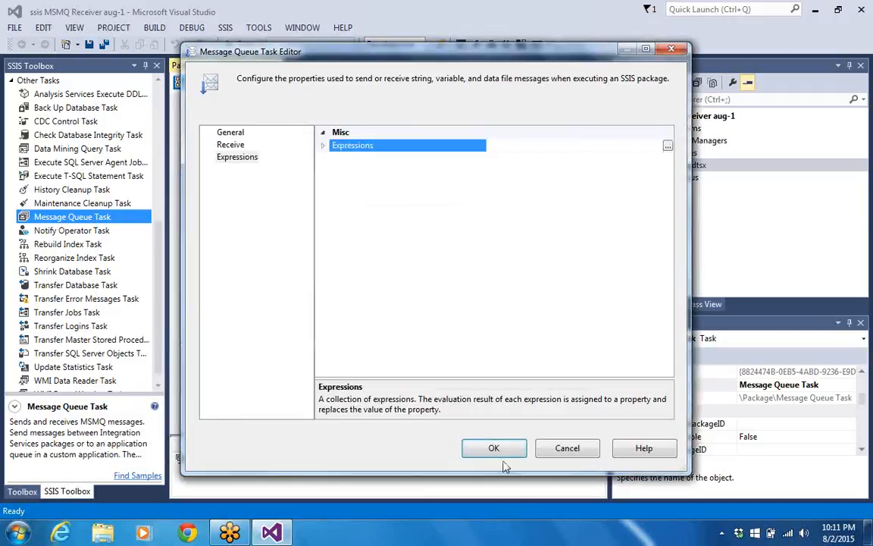
left_click(544, 449)
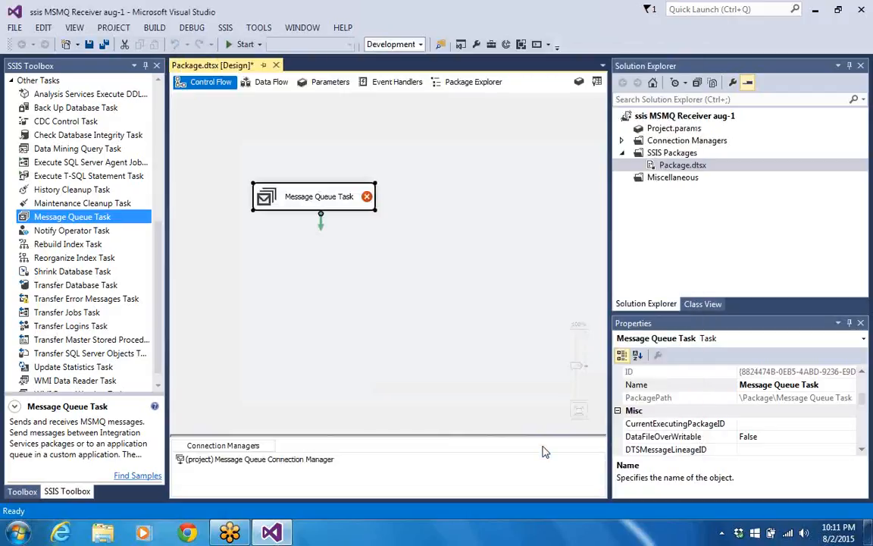
- Create a package variable named msg with the data type String
right_click(451, 211)
left_click(458, 236)
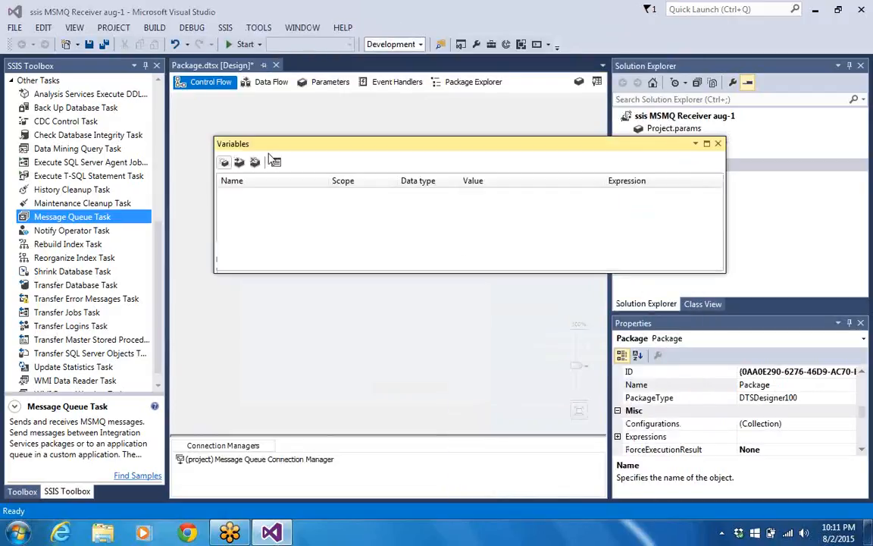
left_click(224, 162)
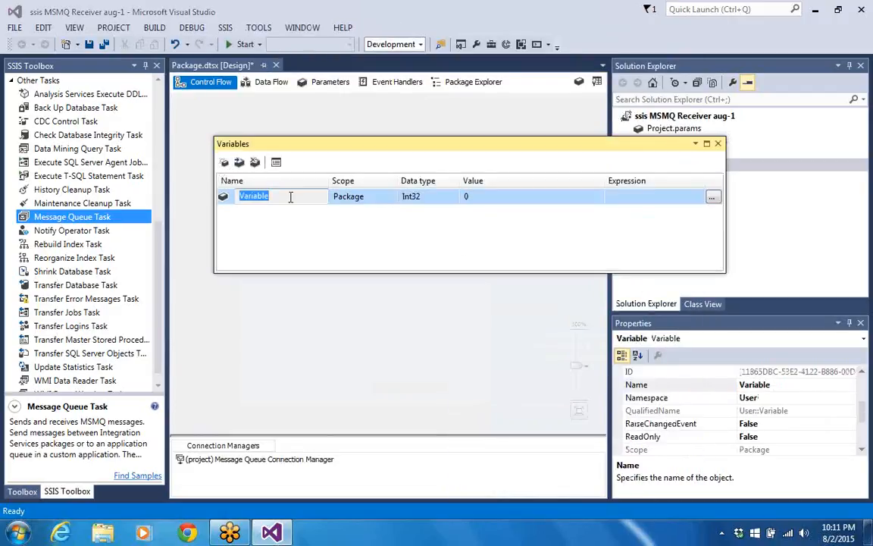
type("msg")
left_click(444, 199)
left_click(454, 198)
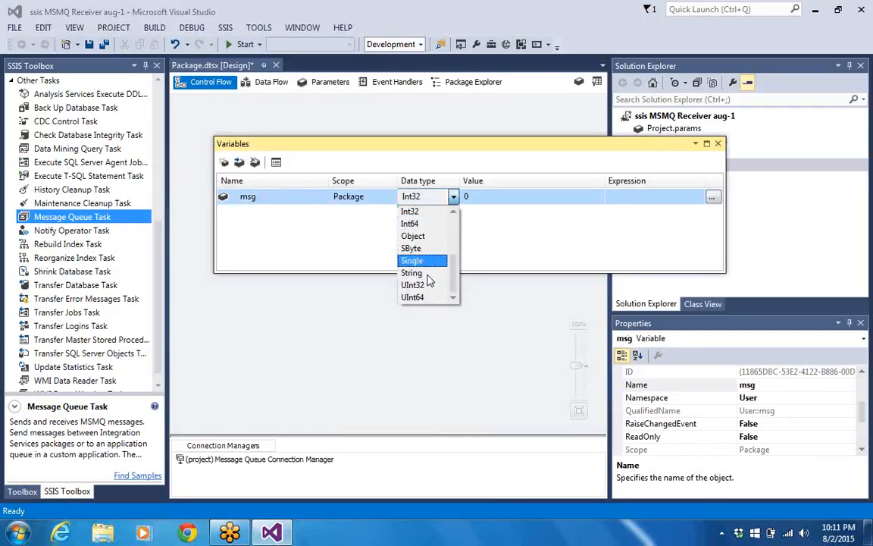
left_click(425, 274)
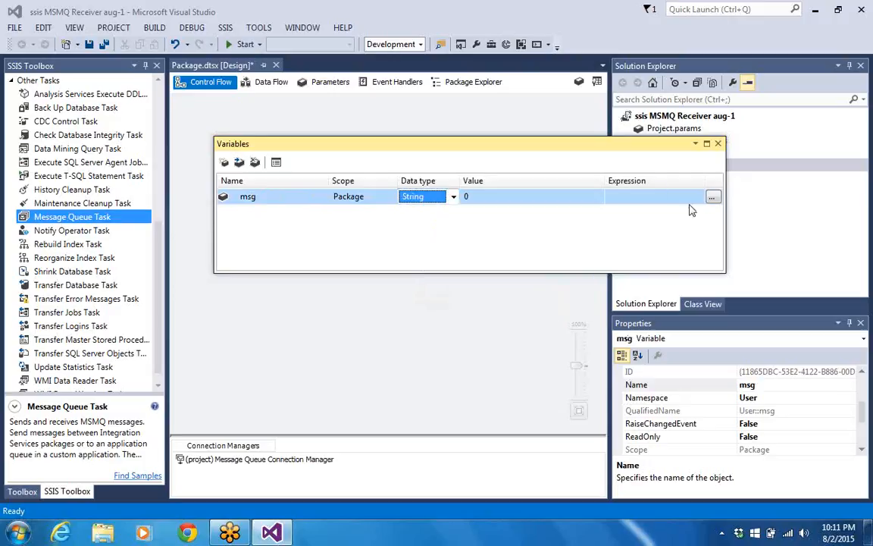
left_click(484, 246)
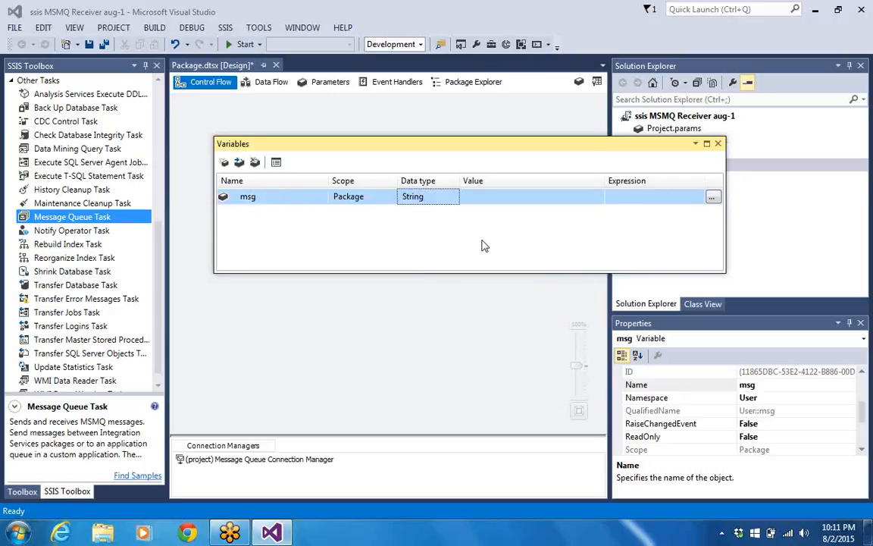
- Set the msg variable's value to 0 and close the variables list
left_click(494, 197)
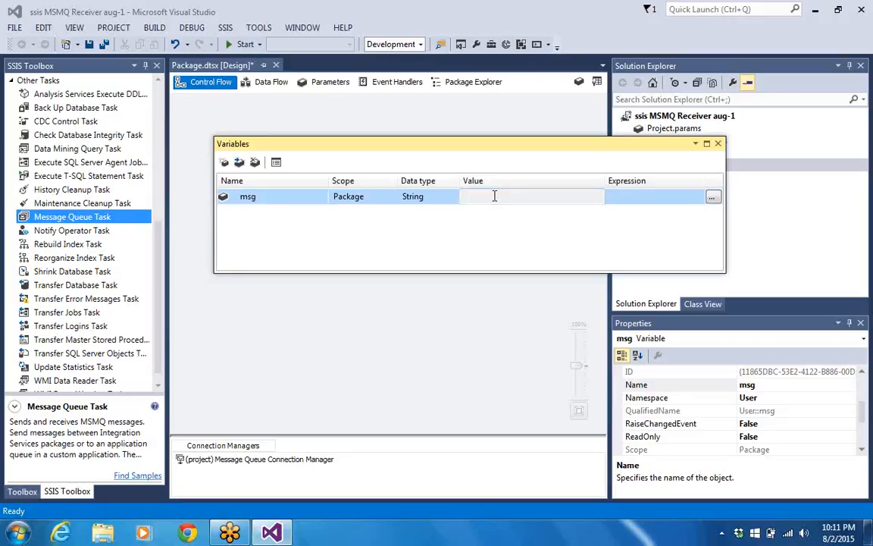
type("0")
left_click(488, 231)
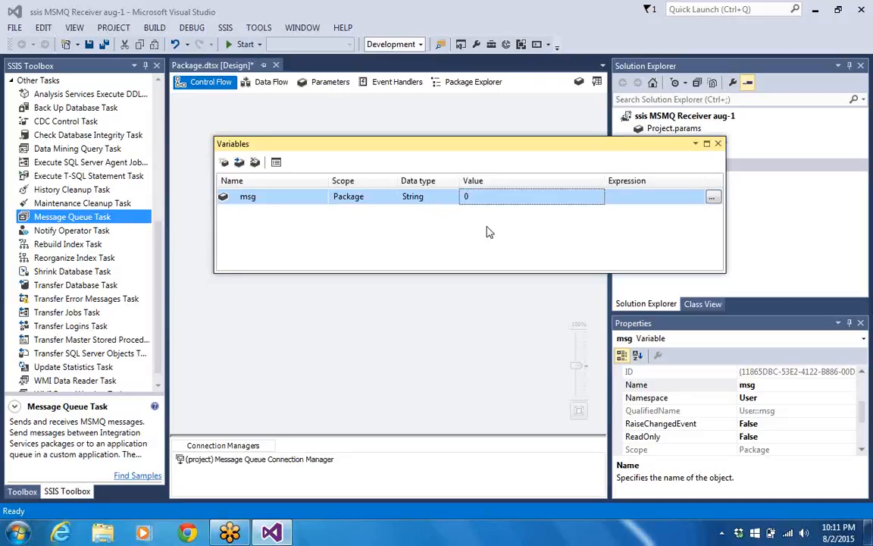
left_click(717, 144)
- Open the Message Queue Task for editing and set its Message option to Receive message
left_click(313, 197)
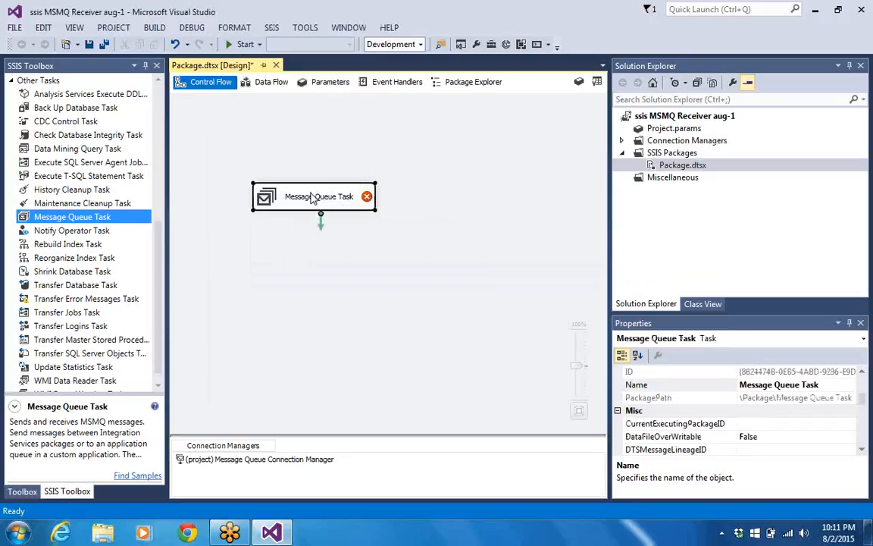
right_click(313, 197)
left_click(322, 200)
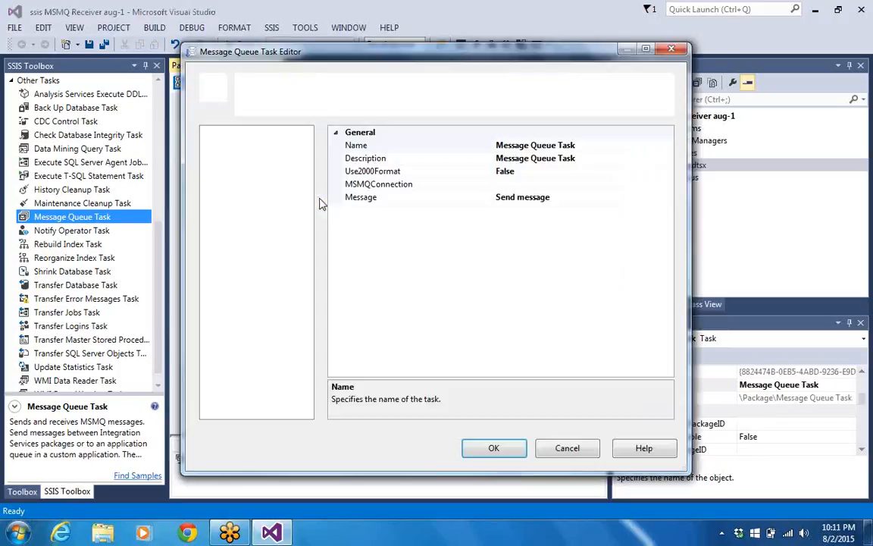
left_click(606, 198)
left_click(668, 198)
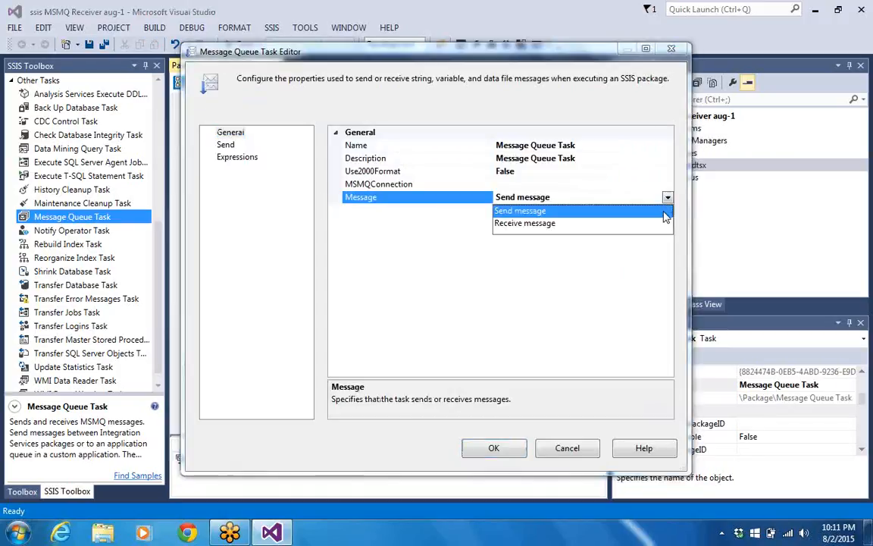
left_click(662, 224)
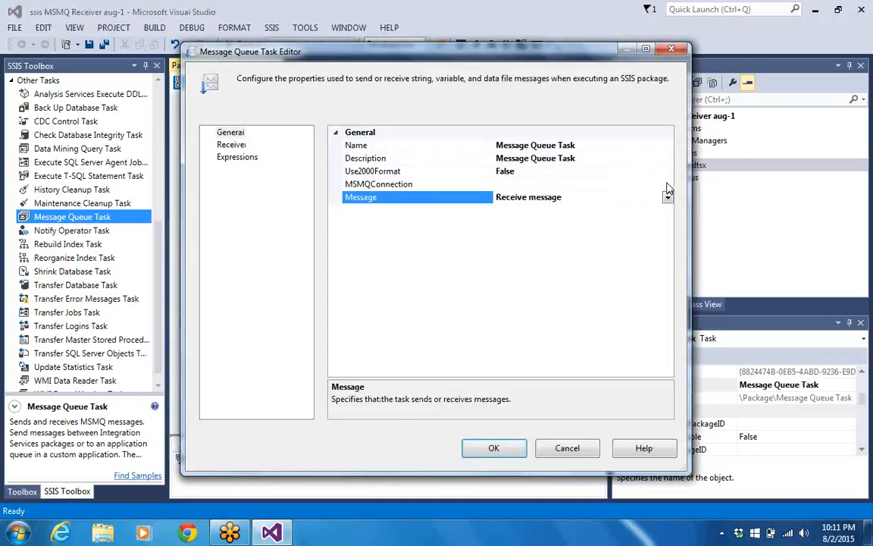
- Set the task's MSMQConnection to the existing Message Queue Connection Manager
left_click(666, 184)
left_click(667, 184)
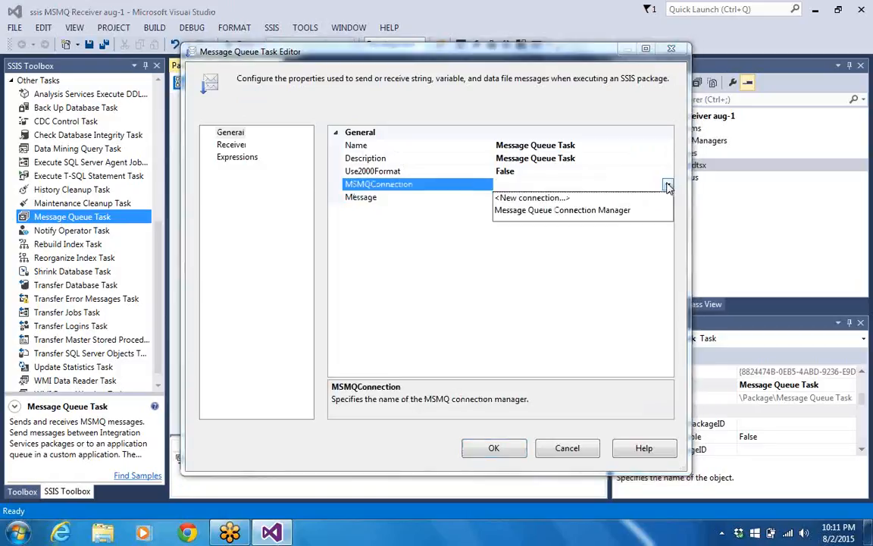
left_click(613, 210)
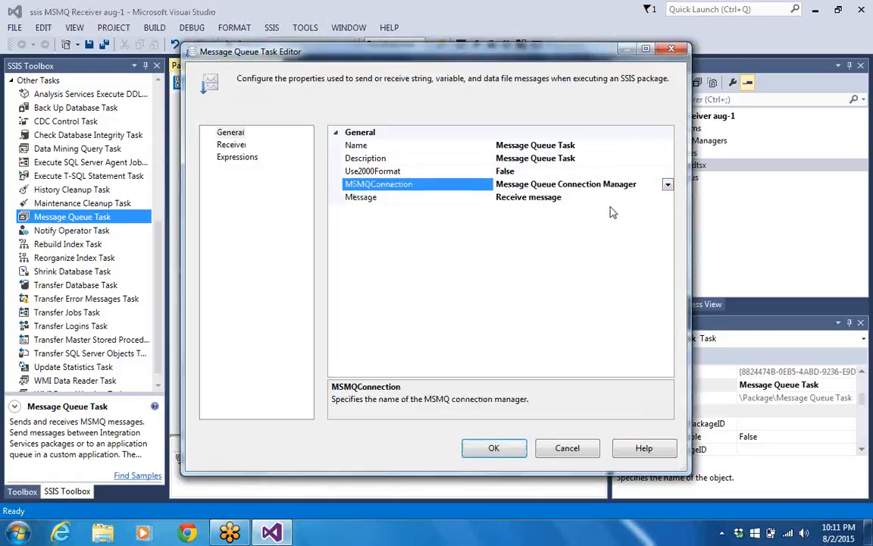
- Review the task's Receive settings and add a property expression entry for MessageString
left_click(222, 147)
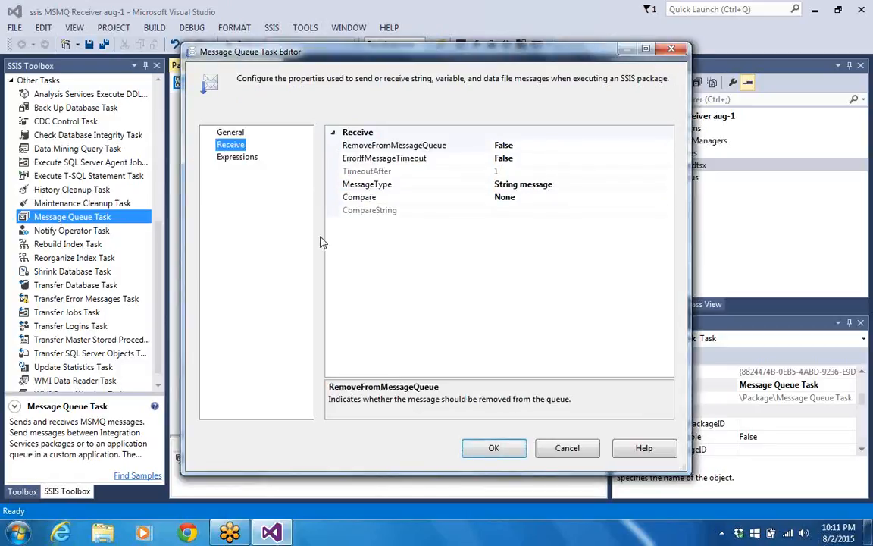
left_click(253, 159)
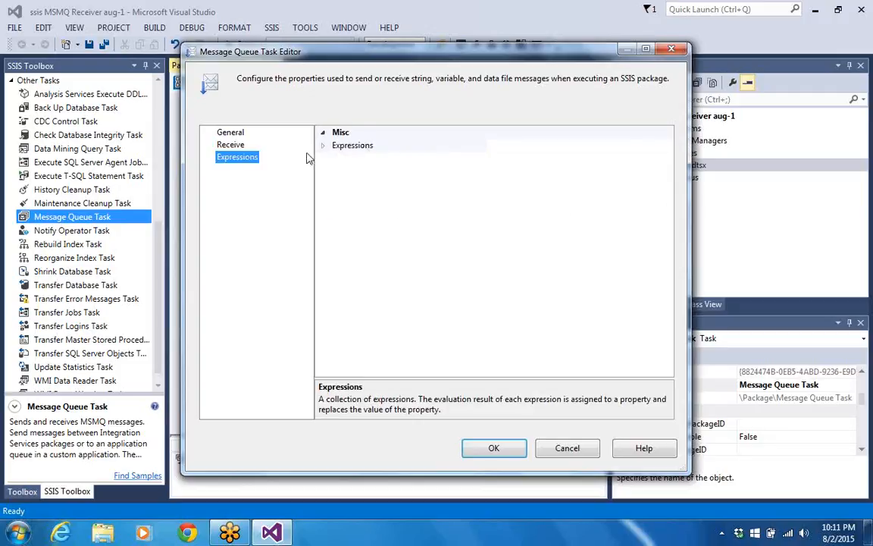
left_click(322, 151)
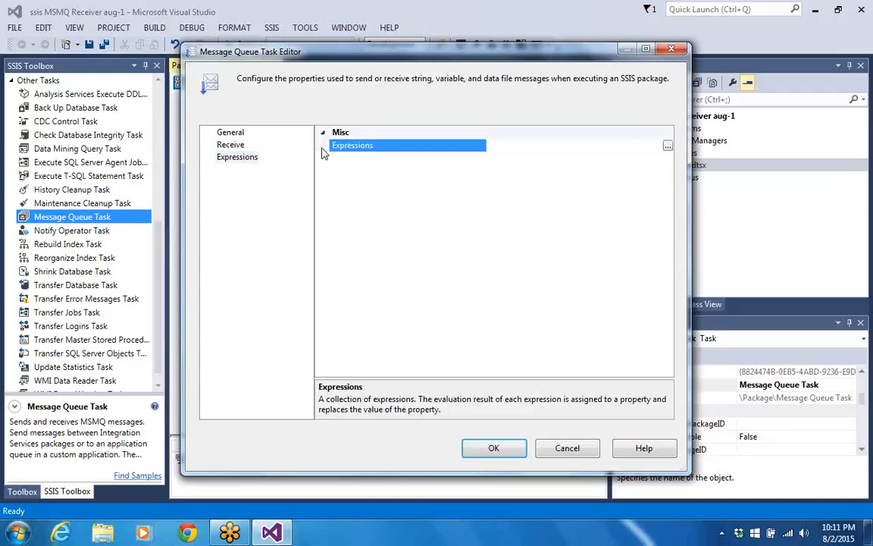
left_click(667, 146)
left_click(413, 206)
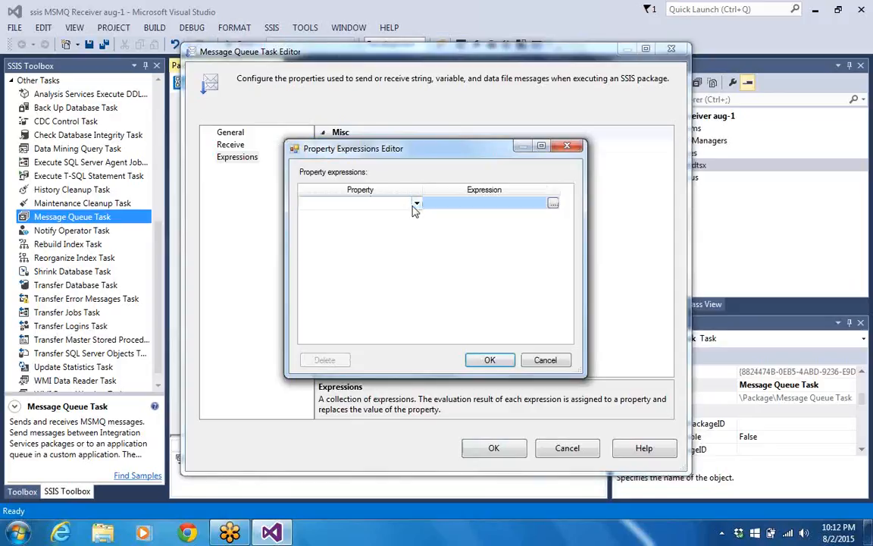
left_click(416, 205)
left_click_drag(416, 227, 416, 254)
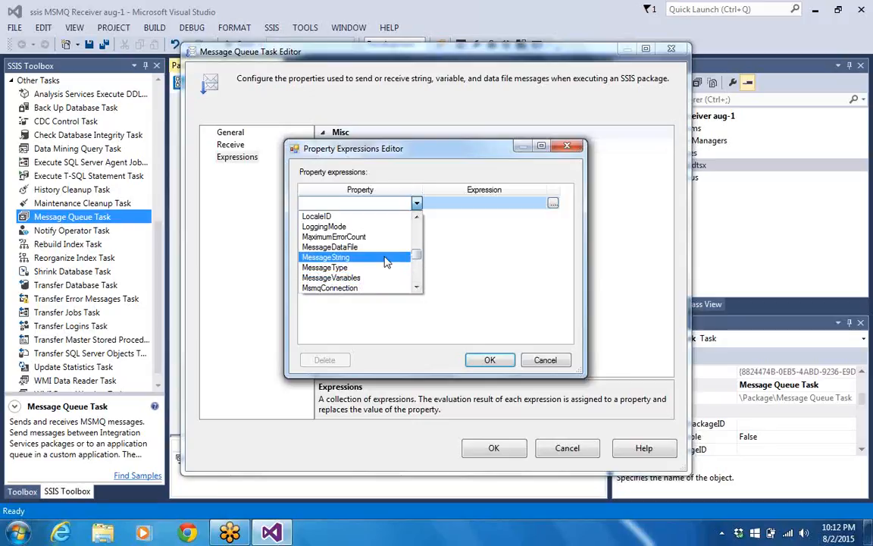
left_click(386, 259)
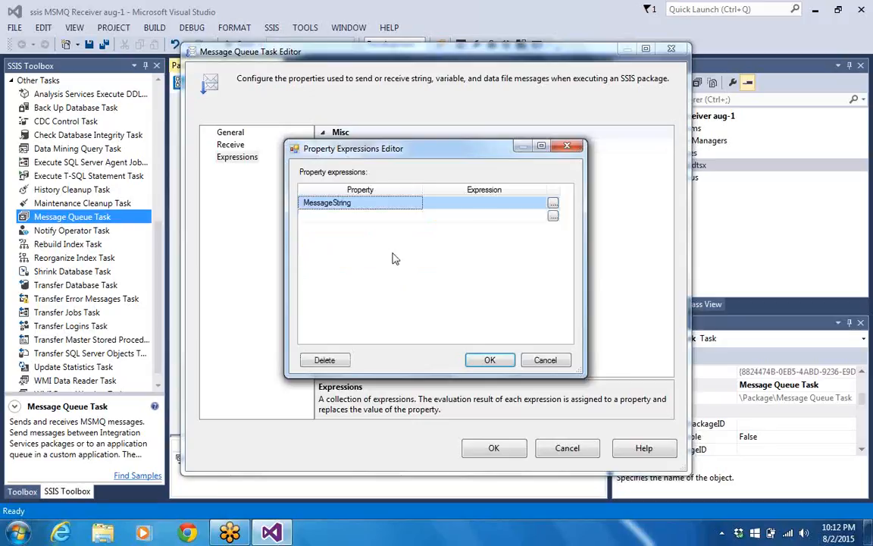
- Try to build the MessageString expression from the User::msg variable as @[User::msg]=
left_click(553, 205)
left_click(75, 99)
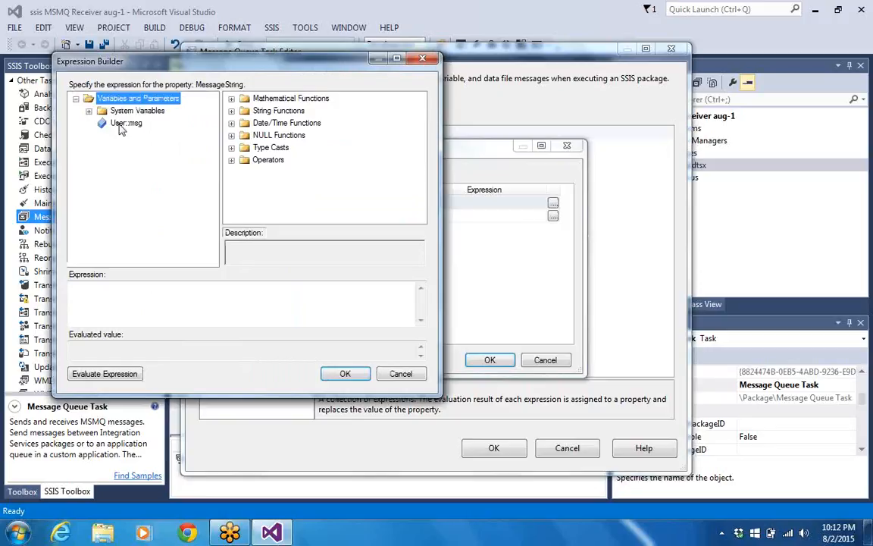
left_click_drag(119, 126, 114, 286)
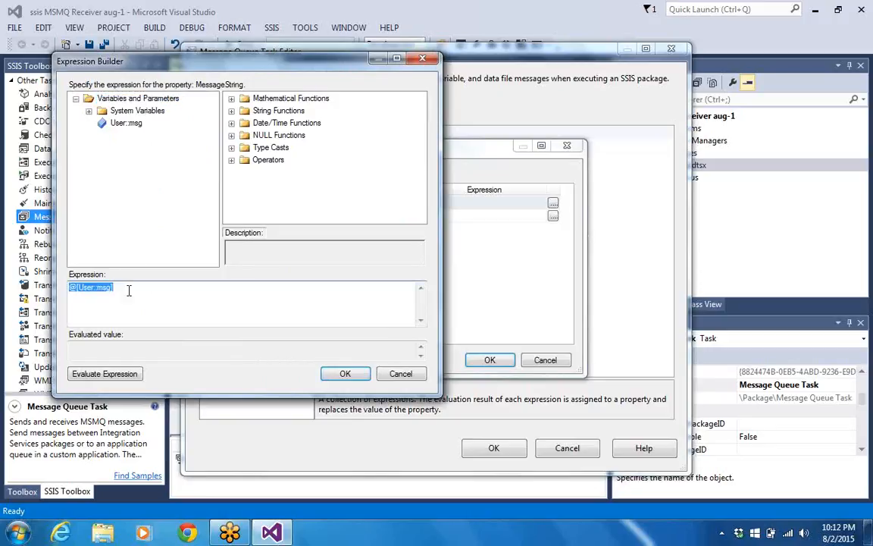
left_click(132, 291)
type("=")
- Examine the full list of system variables available for the MessageString expression
left_click(89, 111)
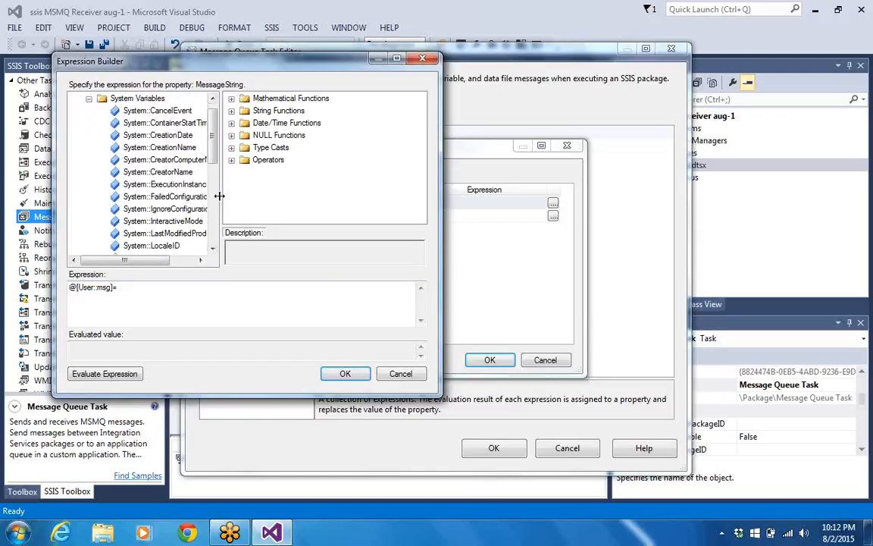
left_click_drag(219, 196, 300, 194)
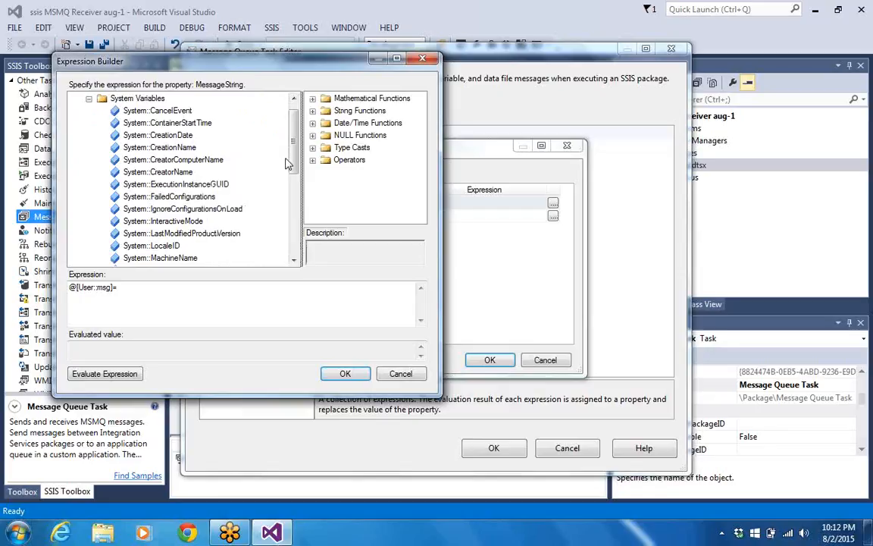
left_click(294, 262)
left_click(294, 261)
left_click(293, 262)
left_click(294, 262)
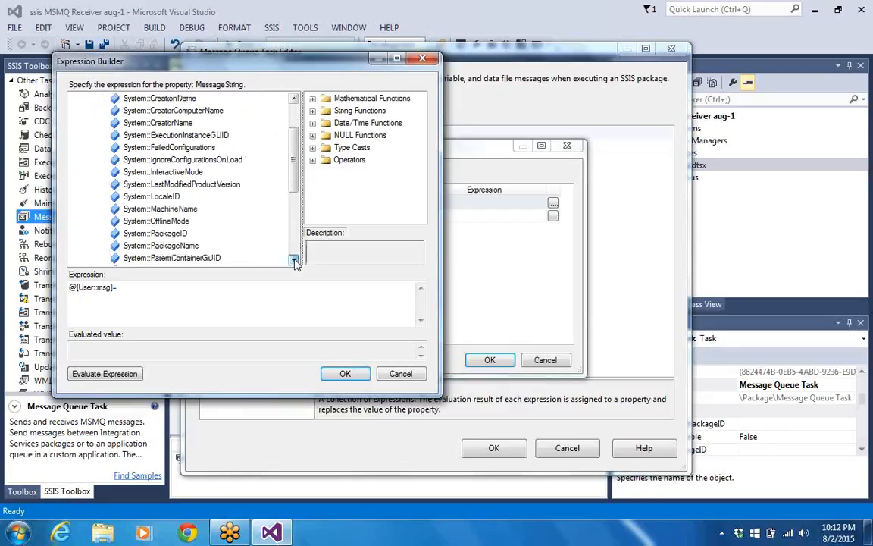
left_click(294, 262)
left_click(294, 262)
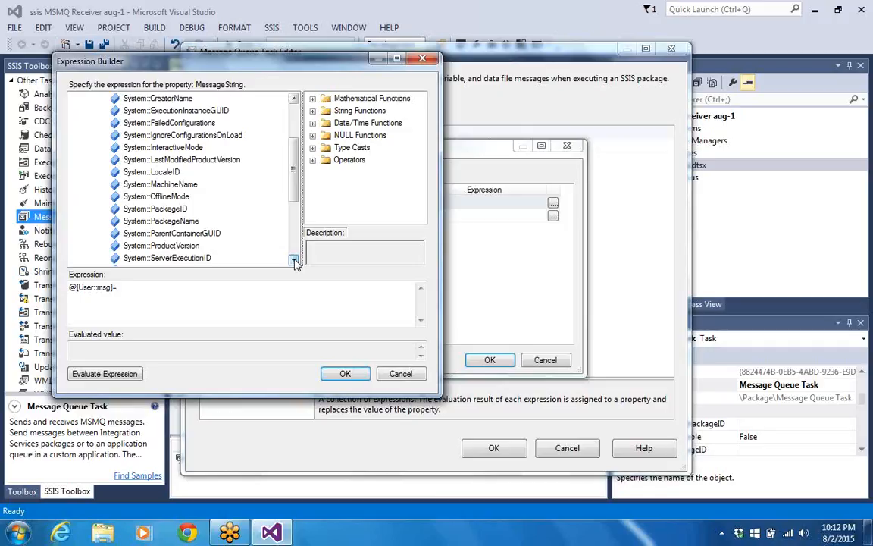
left_click(294, 261)
left_click(294, 262)
left_click(294, 262)
left_click(294, 261)
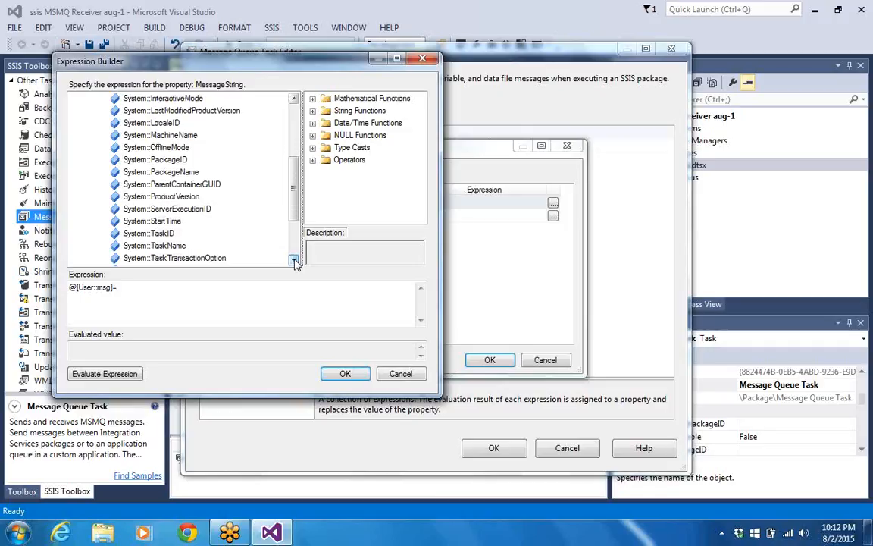
left_click(294, 262)
left_click(294, 262)
left_click(294, 261)
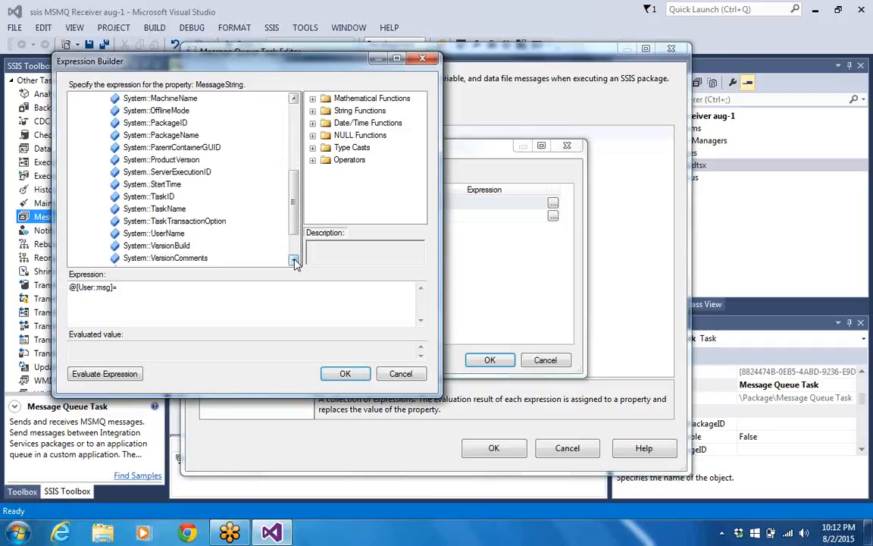
left_click(294, 261)
left_click(294, 262)
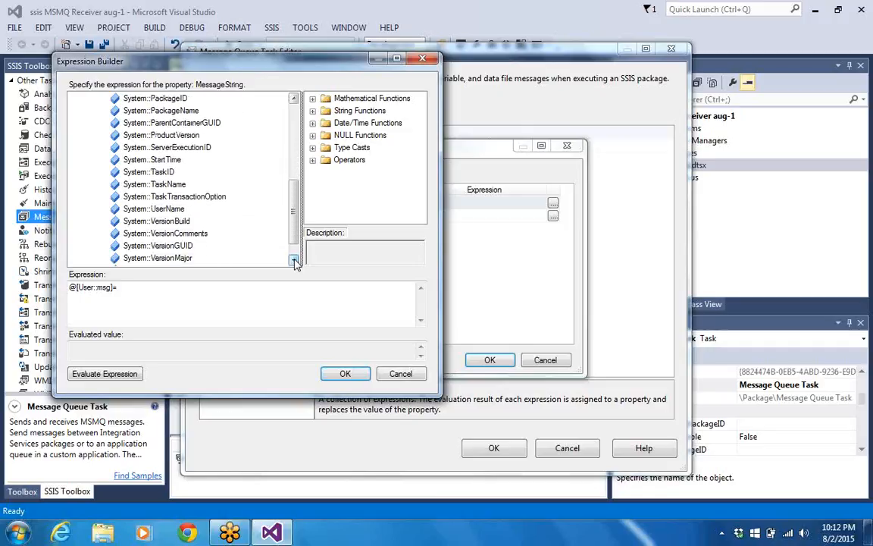
left_click(294, 262)
left_click(294, 262)
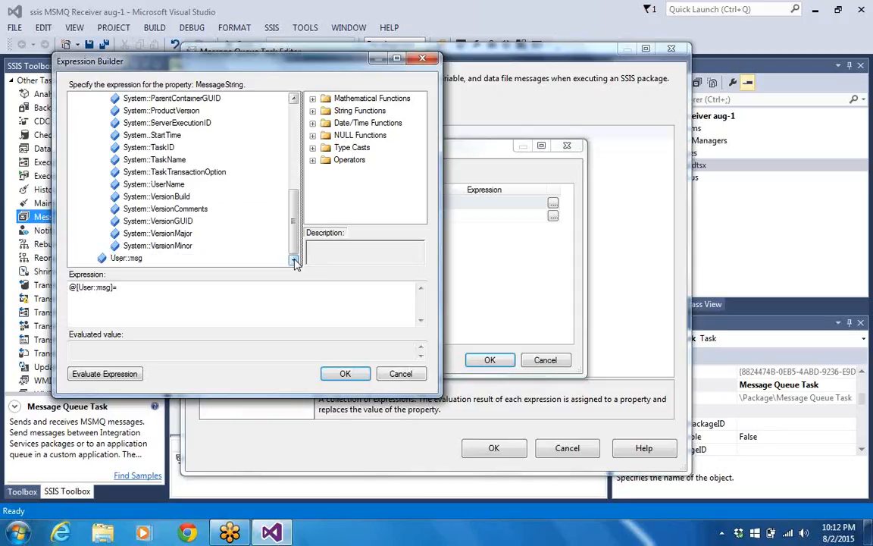
left_click(295, 100)
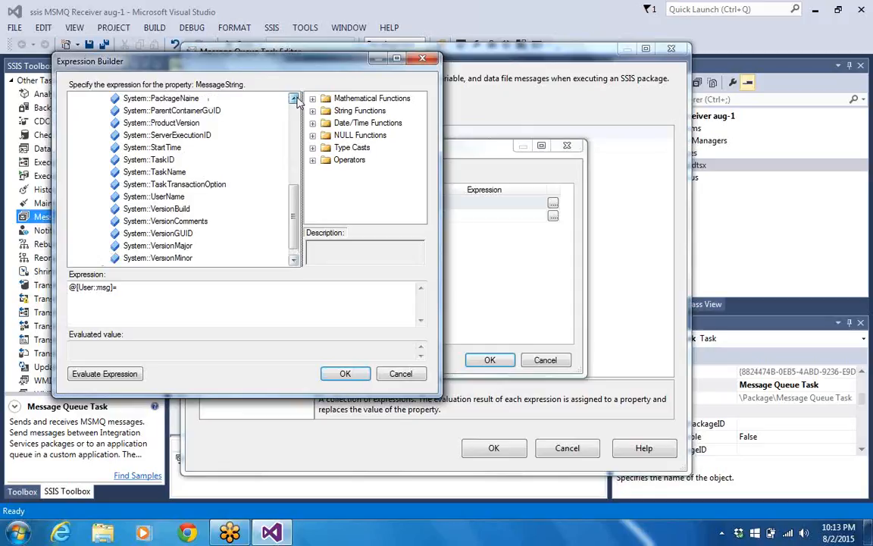
left_click(295, 100)
left_click(295, 100)
left_click(295, 100)
left_click(295, 100)
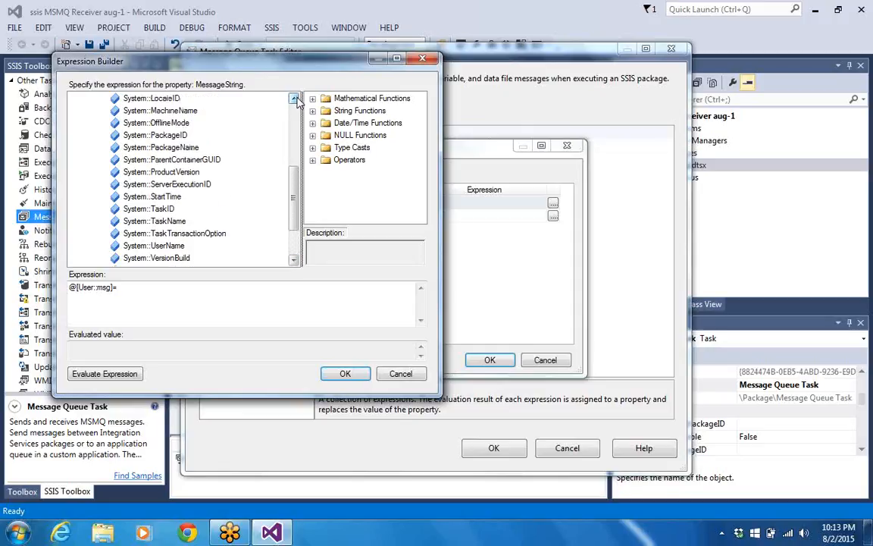
left_click(295, 100)
left_click(295, 100)
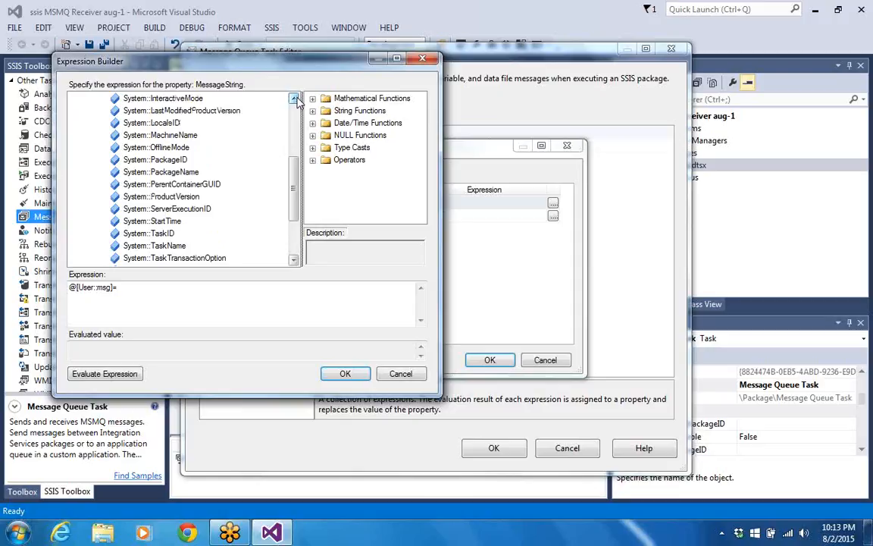
left_click(295, 100)
left_click(295, 100)
left_click(295, 100)
left_click(295, 100)
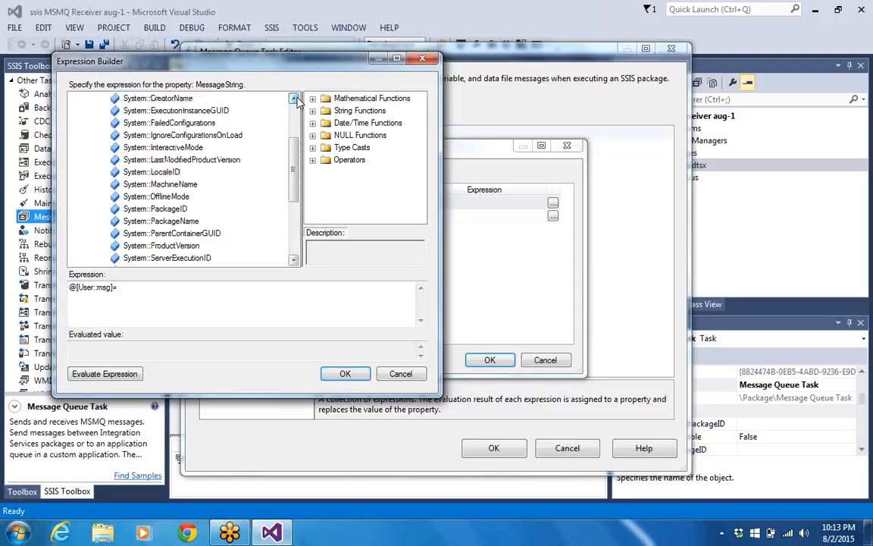
left_click(294, 100)
left_click(294, 100)
left_click(295, 100)
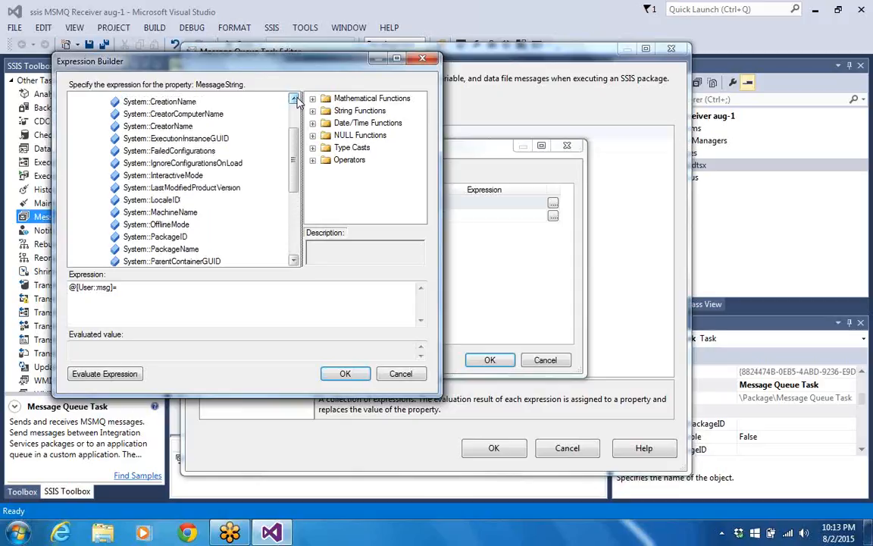
left_click(295, 100)
left_click(295, 100)
left_click(295, 100)
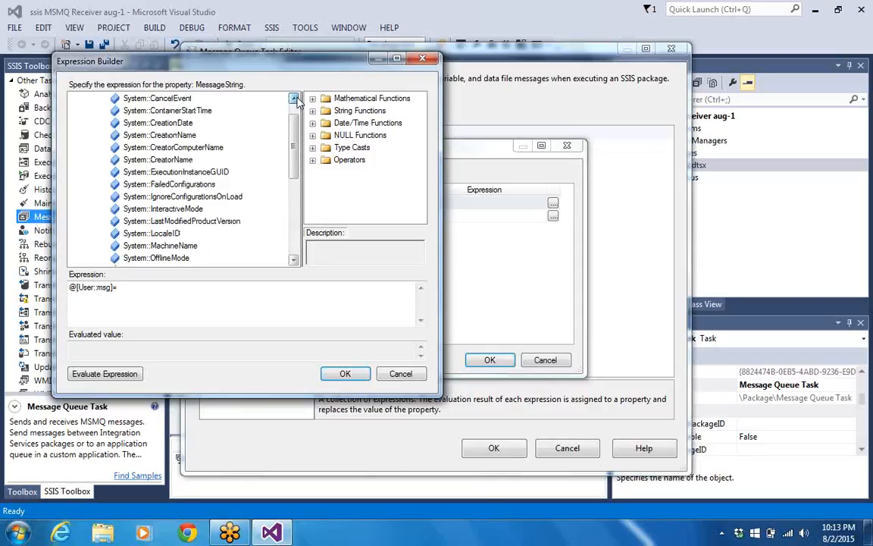
left_click(295, 100)
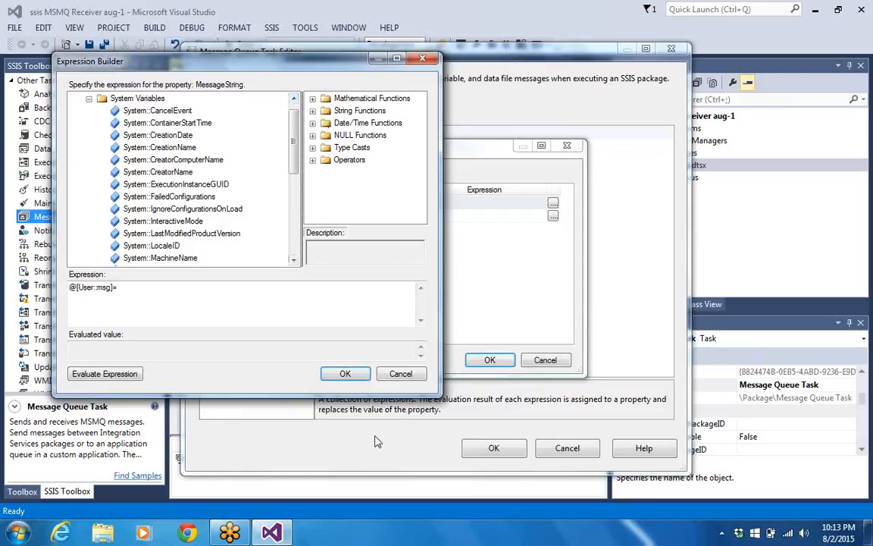
- Discard the drafted MessageString expression and accept the Message Queue Task's remaining settings
left_click(401, 374)
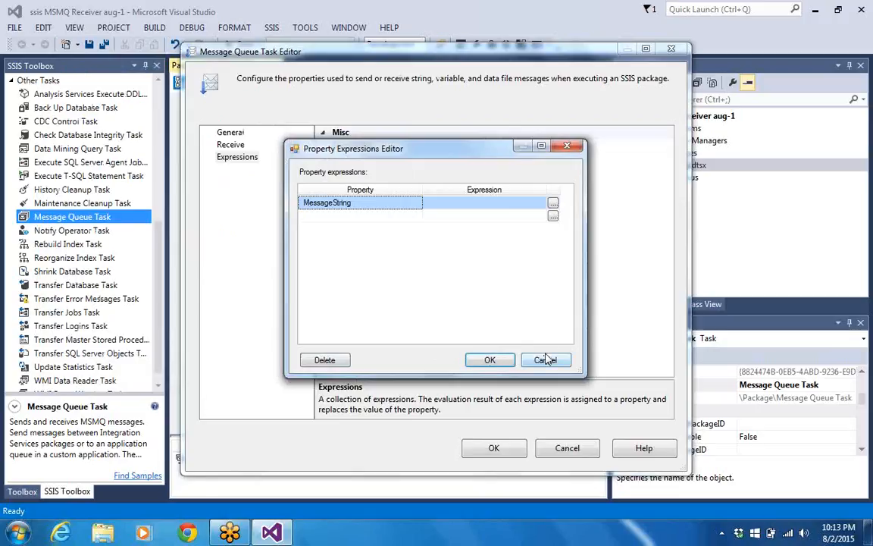
left_click(490, 362)
left_click(494, 449)
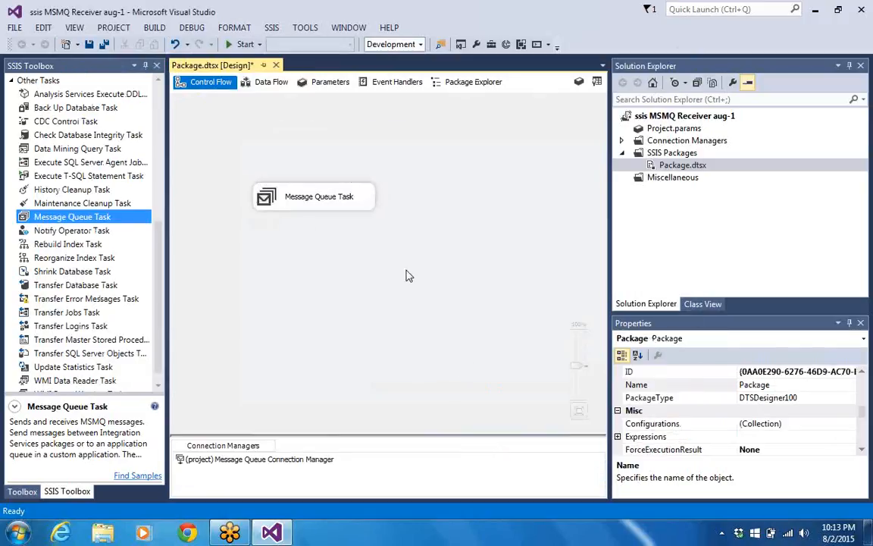
- Set the Message Queue Task's received MessageType to String message to variable
left_click(346, 208)
right_click(345, 216)
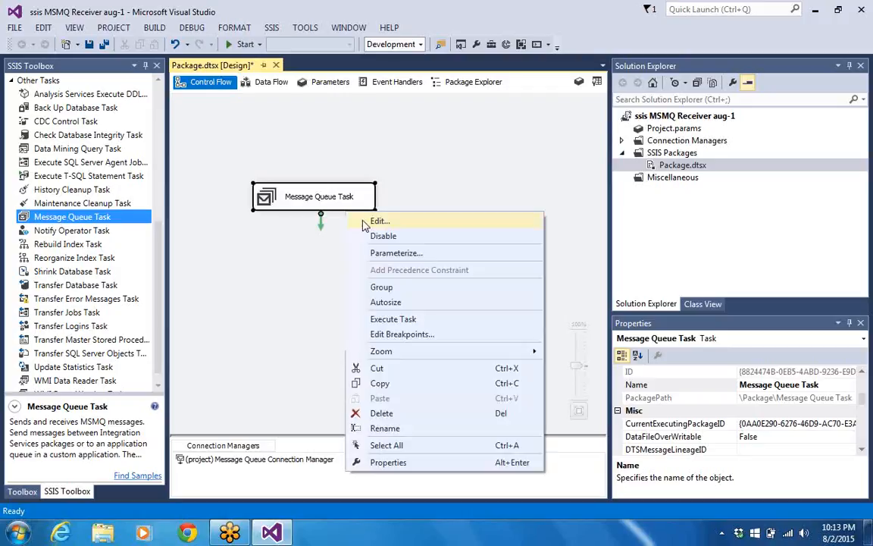
left_click(379, 221)
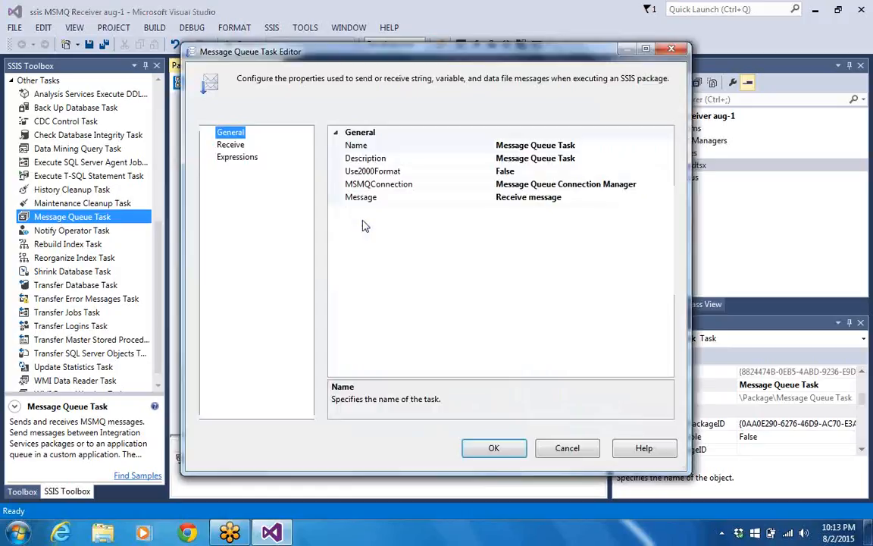
left_click(230, 145)
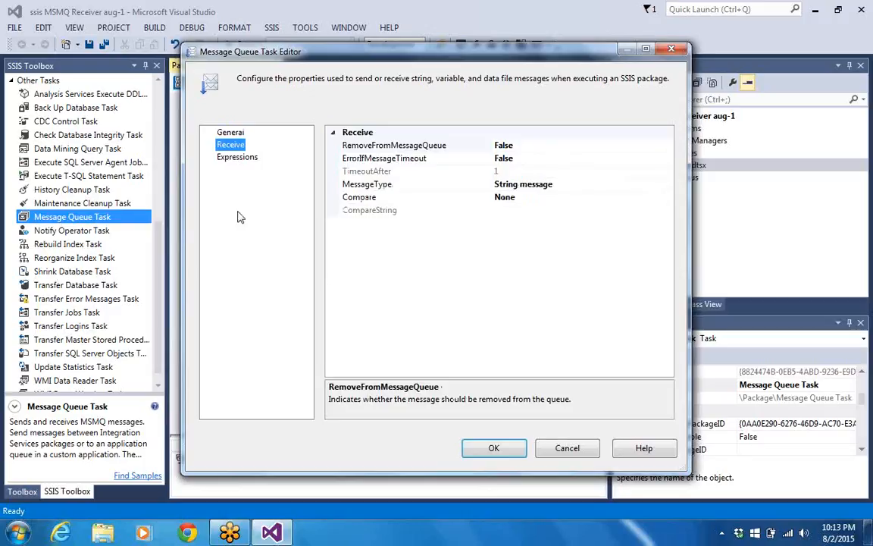
left_click(640, 184)
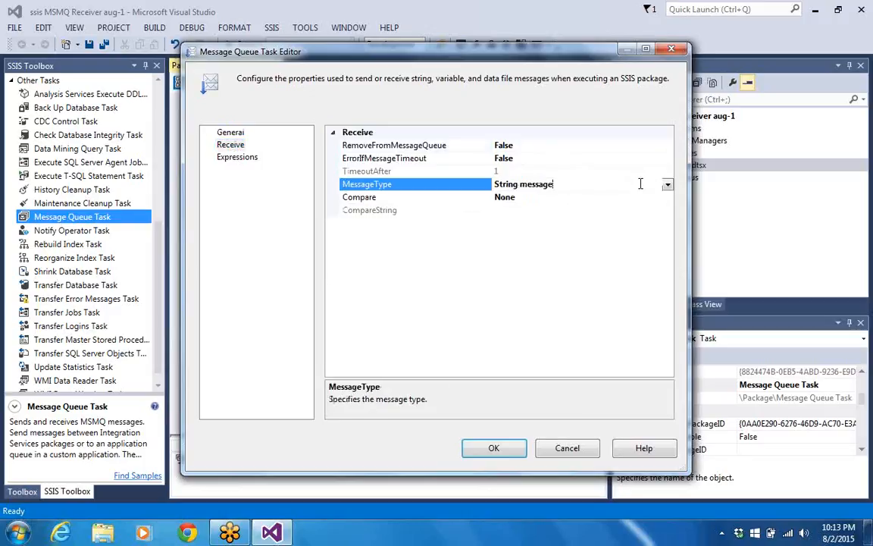
left_click(668, 184)
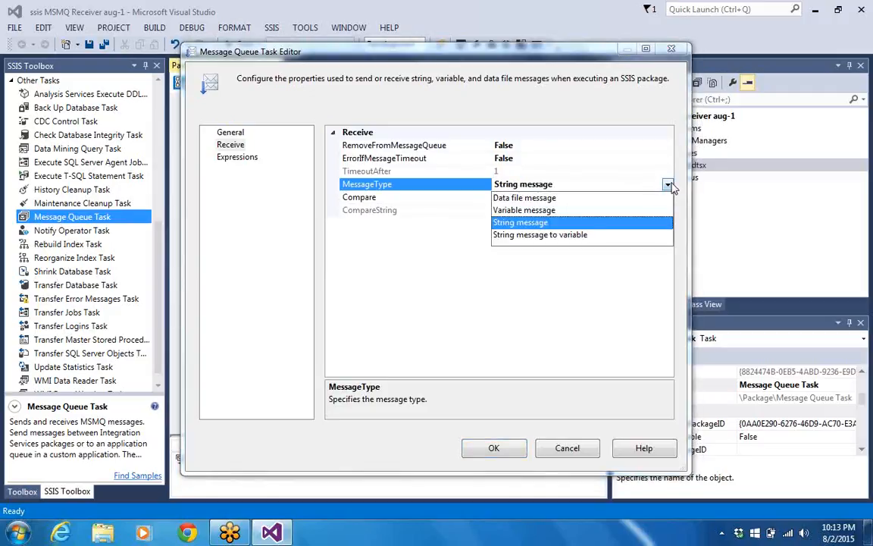
left_click(584, 241)
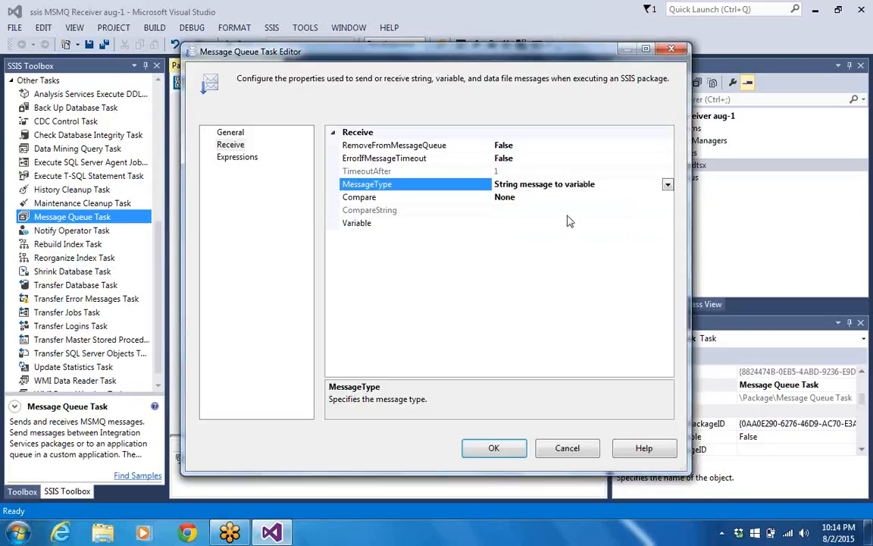
- Choose User::msg as the variable that receives the queue message and accept the task settings
left_click(515, 209)
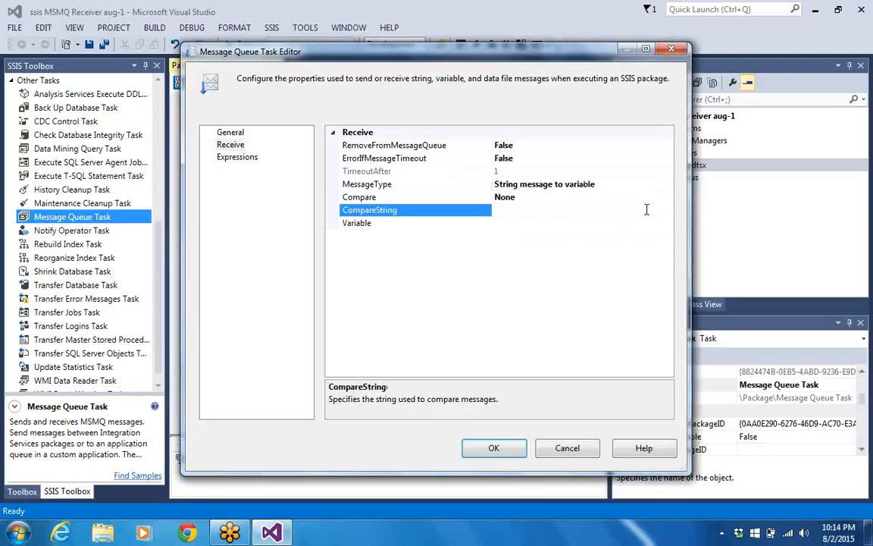
left_click(581, 222)
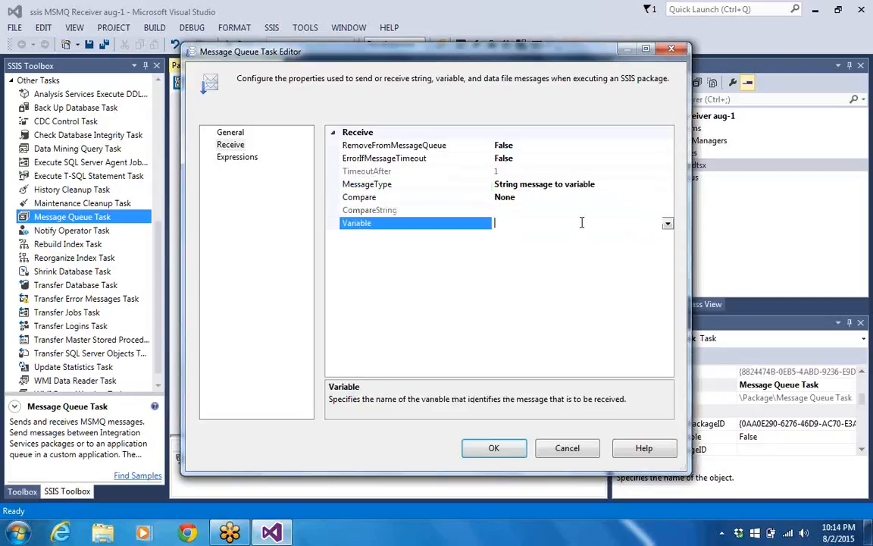
left_click(667, 223)
left_click(512, 250)
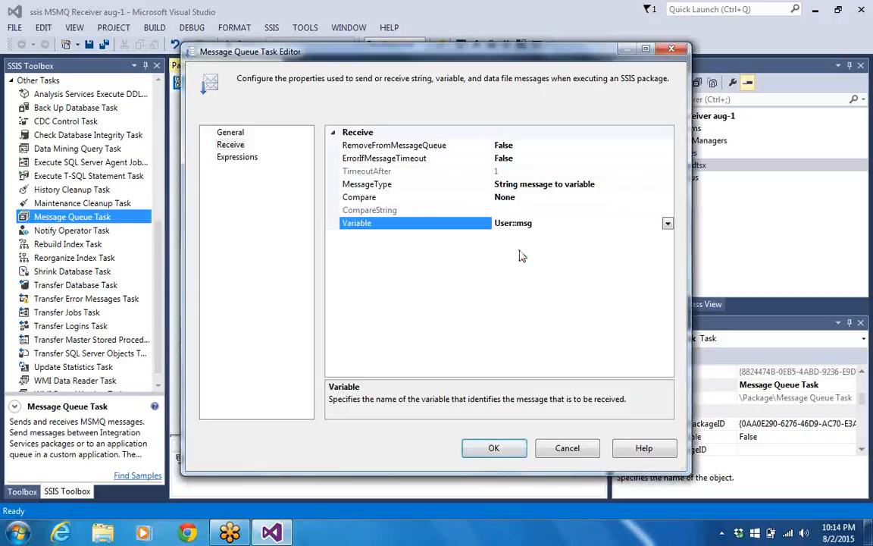
left_click(474, 452)
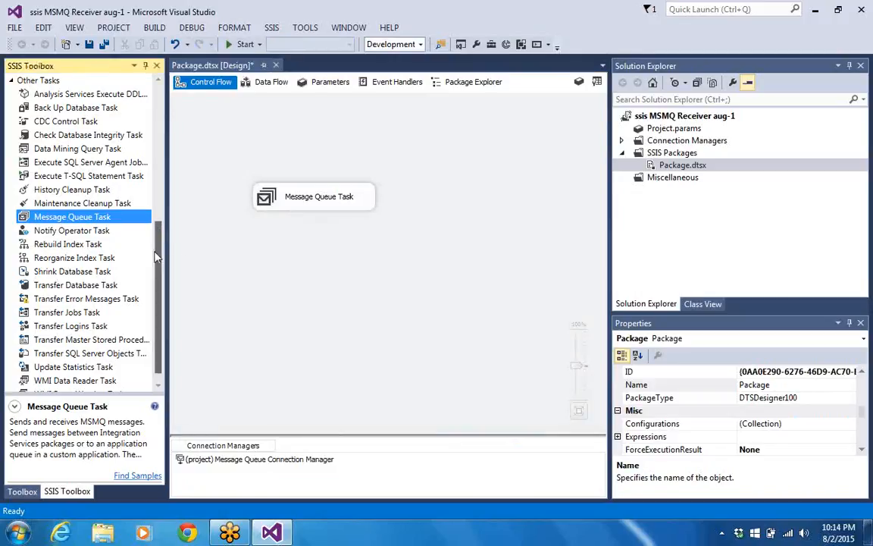
- Add a Script Task below the Message Queue Task and connect the queue task to it with a precedence constraint
scroll(67, 193, "up", 6)
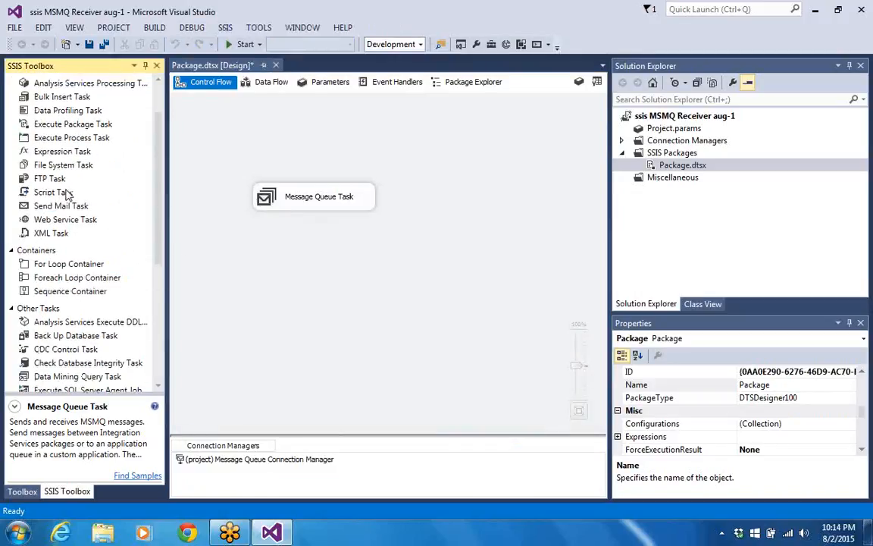
left_click_drag(67, 193, 288, 257)
left_click(324, 203)
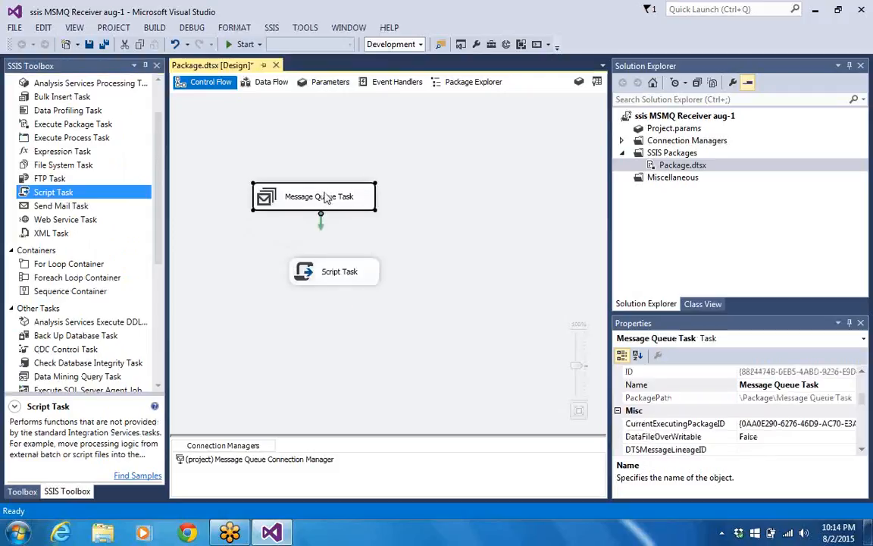
left_click_drag(320, 217, 302, 268)
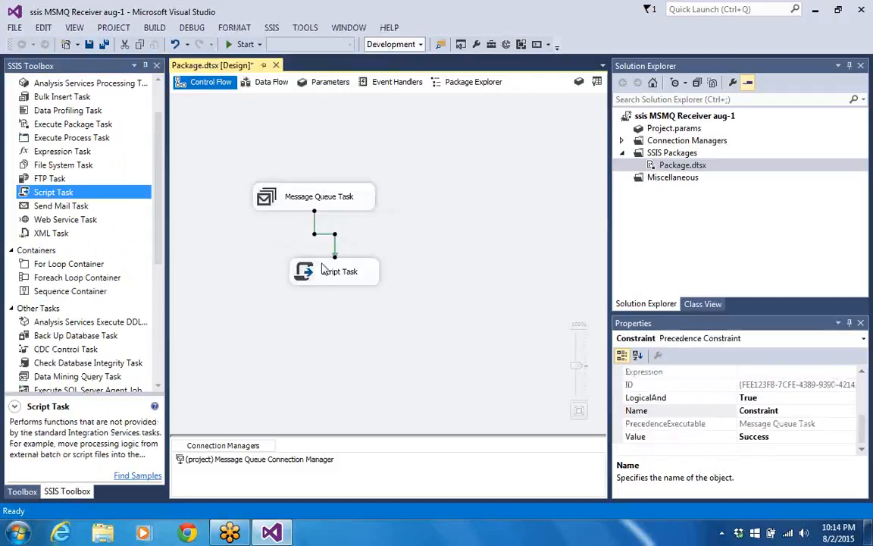
left_click(325, 302)
- Give the Script Task read-only access to the User::msg variable
left_click(331, 277)
right_click(331, 277)
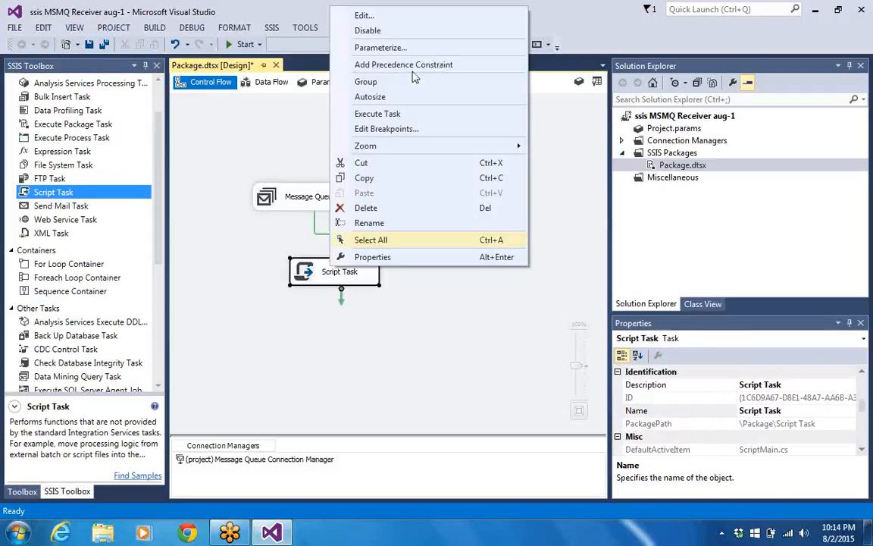
left_click(386, 15)
left_click(610, 174)
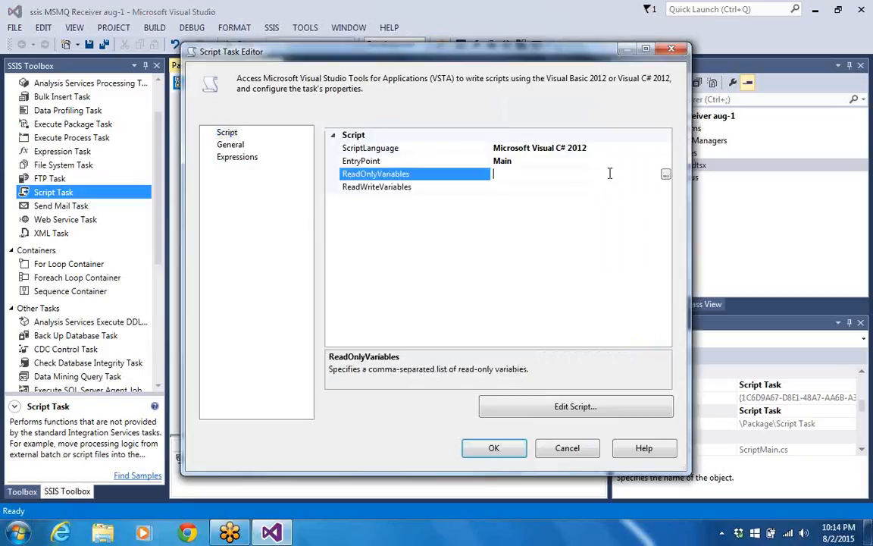
left_click(665, 175)
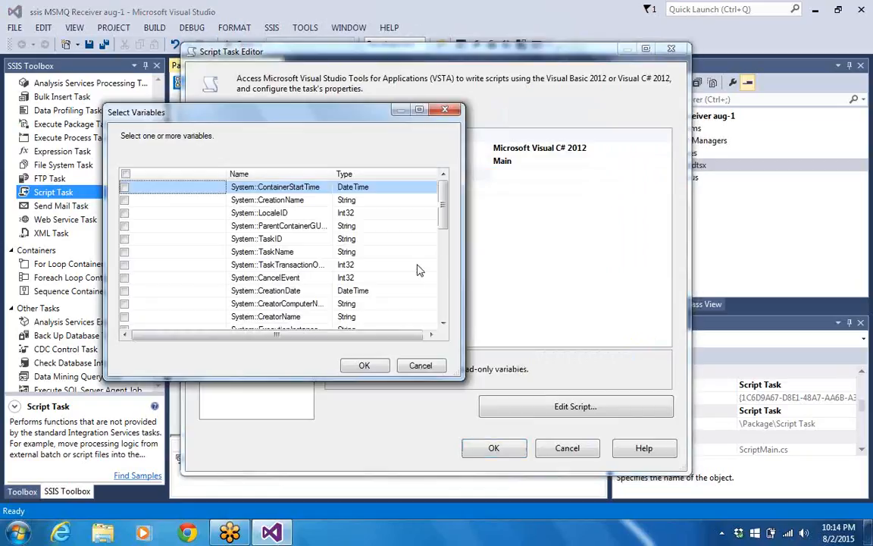
left_click_drag(446, 219, 446, 259)
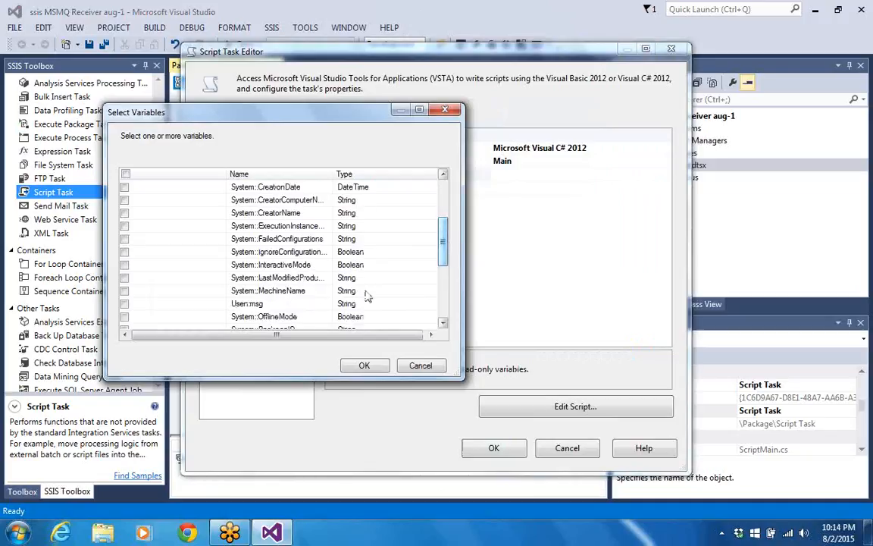
left_click(240, 305)
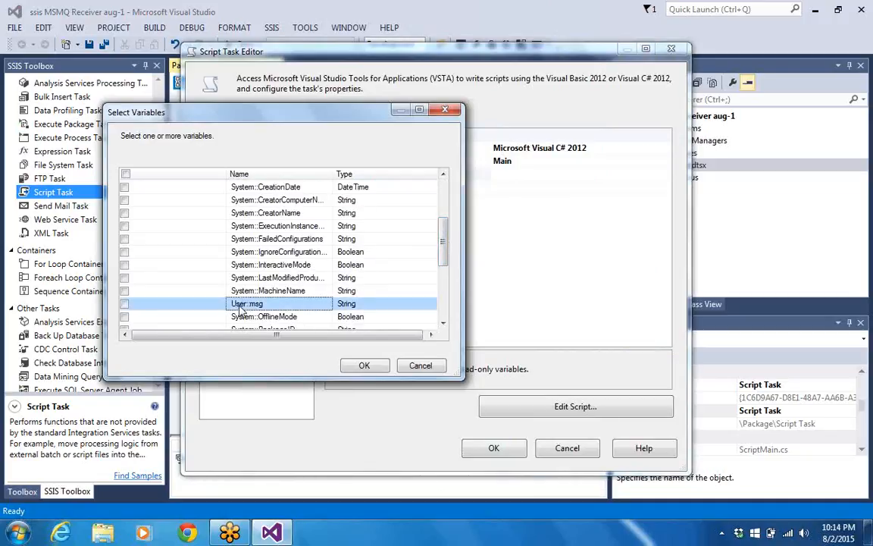
left_click(217, 305)
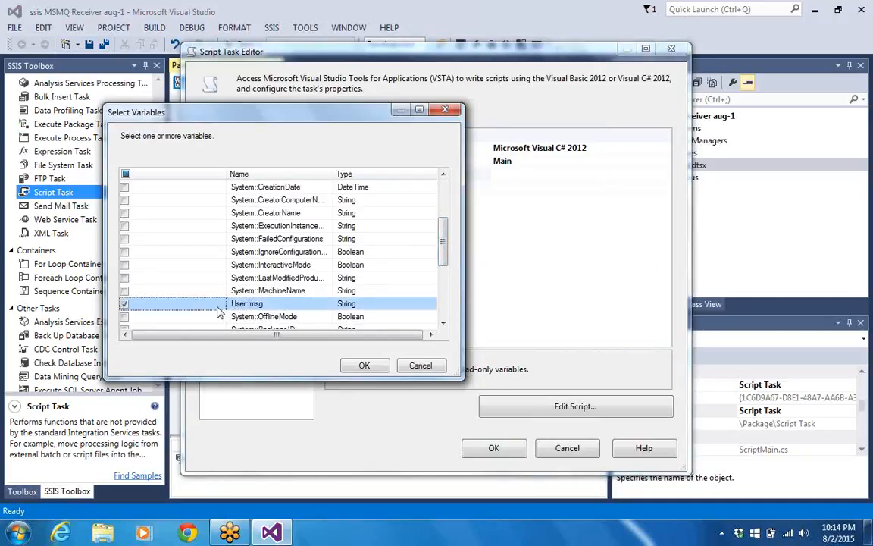
left_click(364, 366)
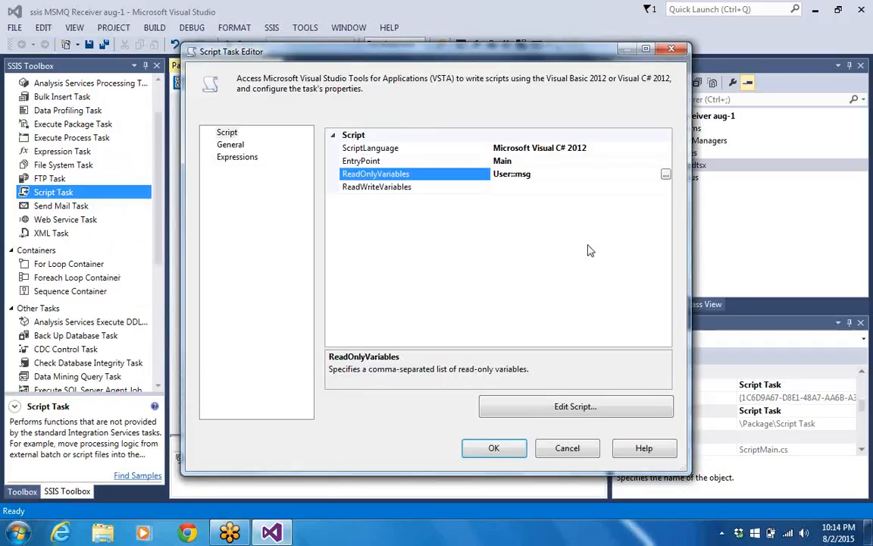
- Open the Script Task's code and start a MessageBox.Show( call below the TODO comment in Main()
left_click(544, 409)
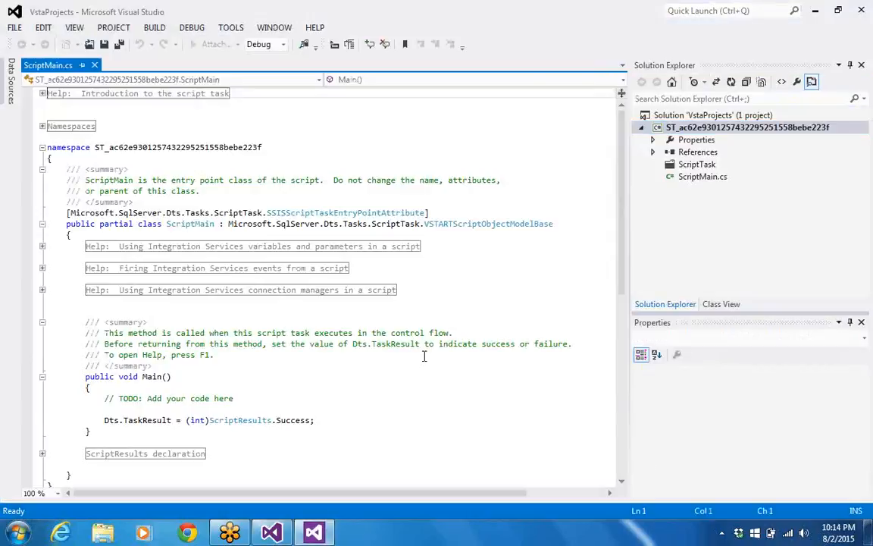
left_click(256, 397)
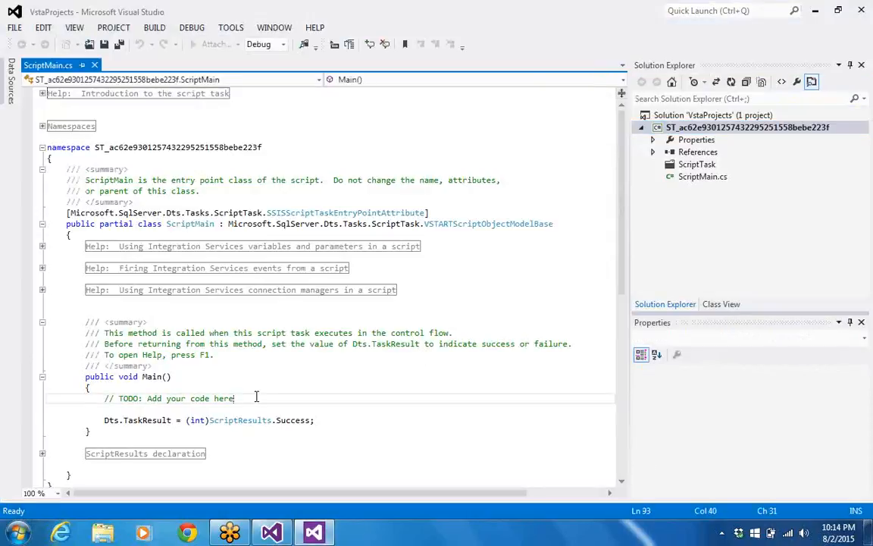
key("Return")
type("Me")
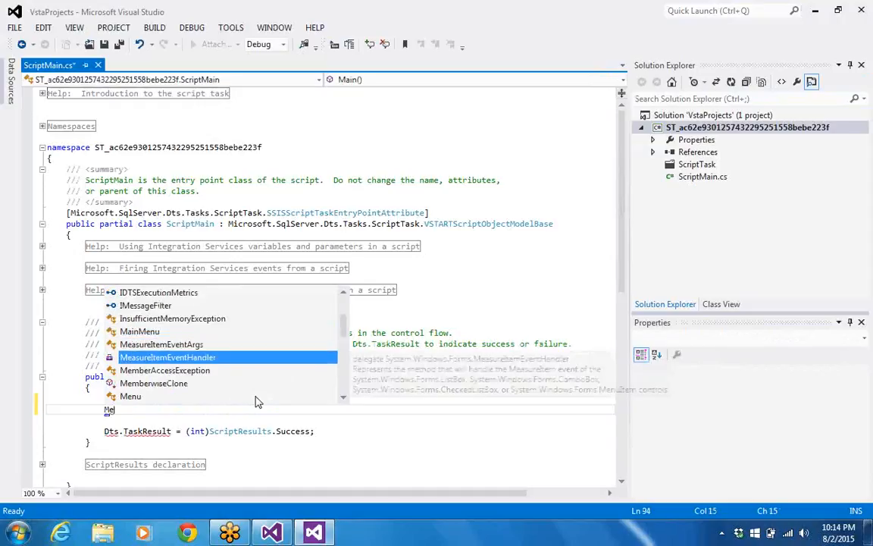
type("ss")
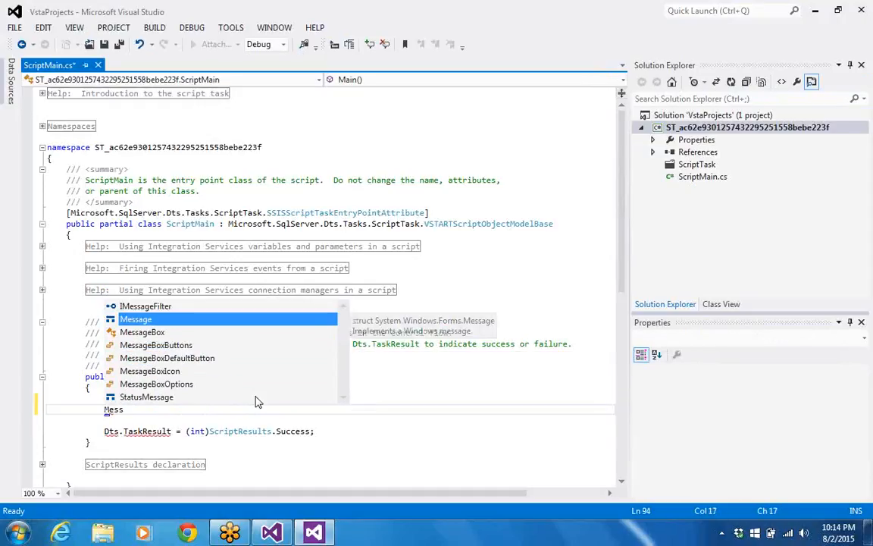
key("Down")
key("Tab")
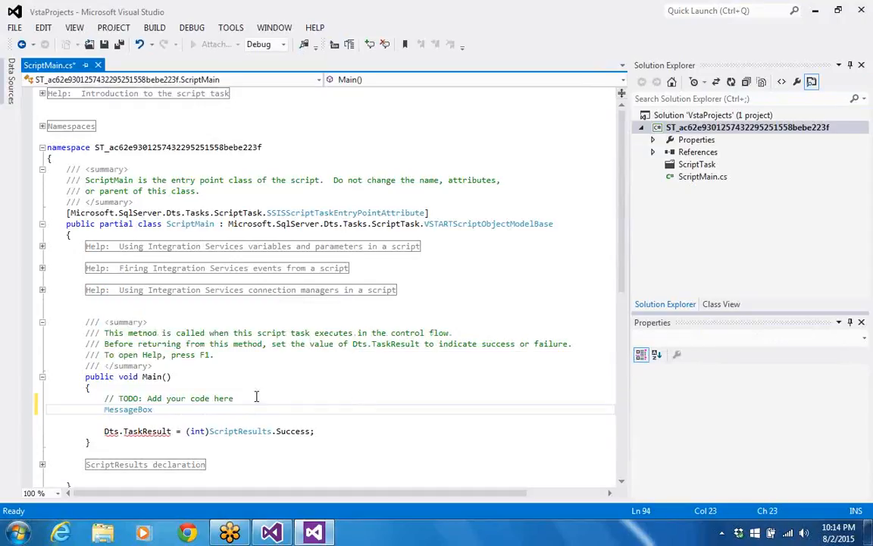
type(".S")
key("Tab")
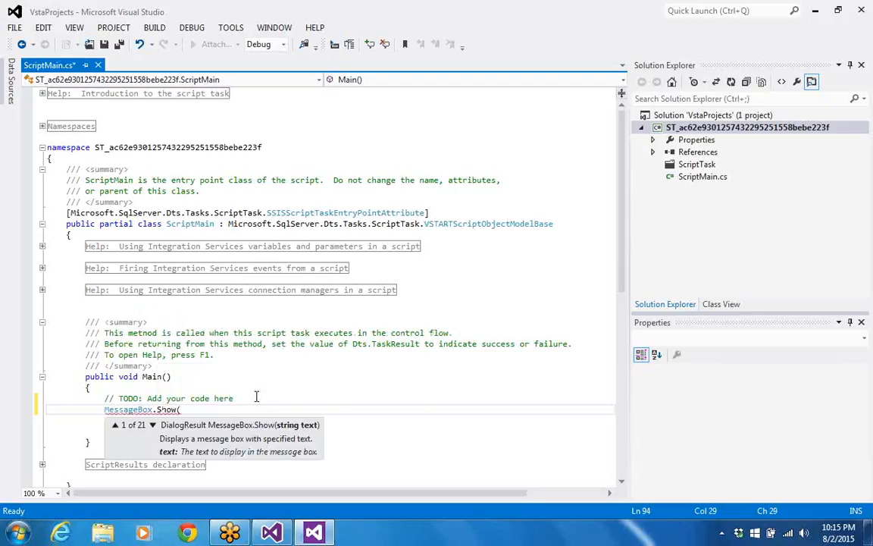
- Begin the message box argument with Dts.Variables[" to reference a package variable
type("\"")
key("BackSpace")
type("Dt")
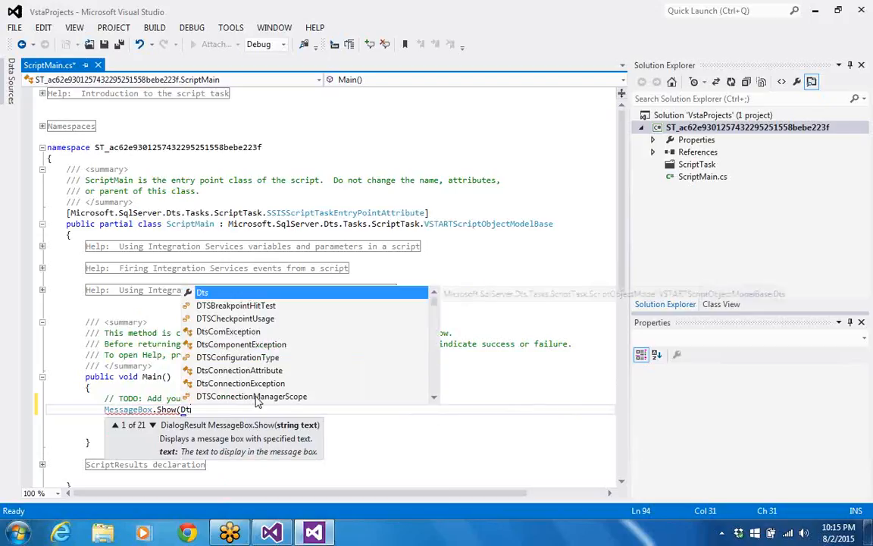
key("Tab")
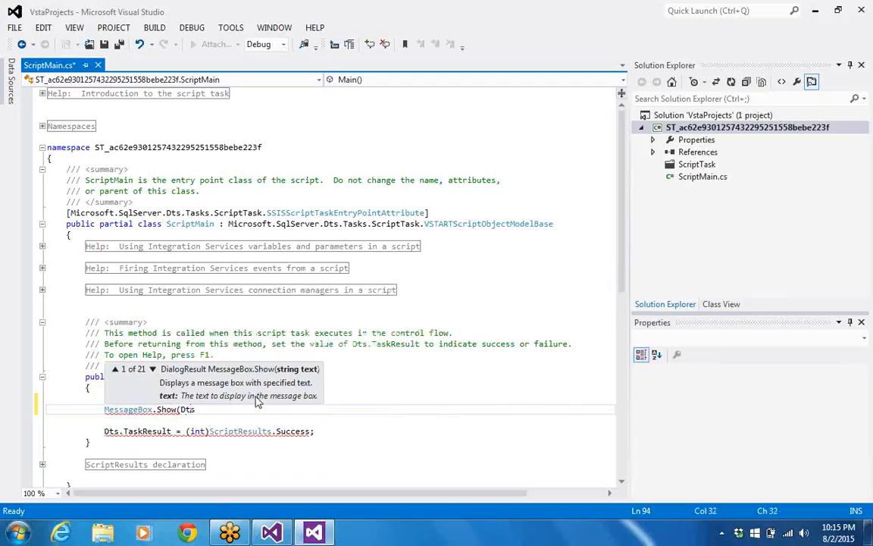
type(".V")
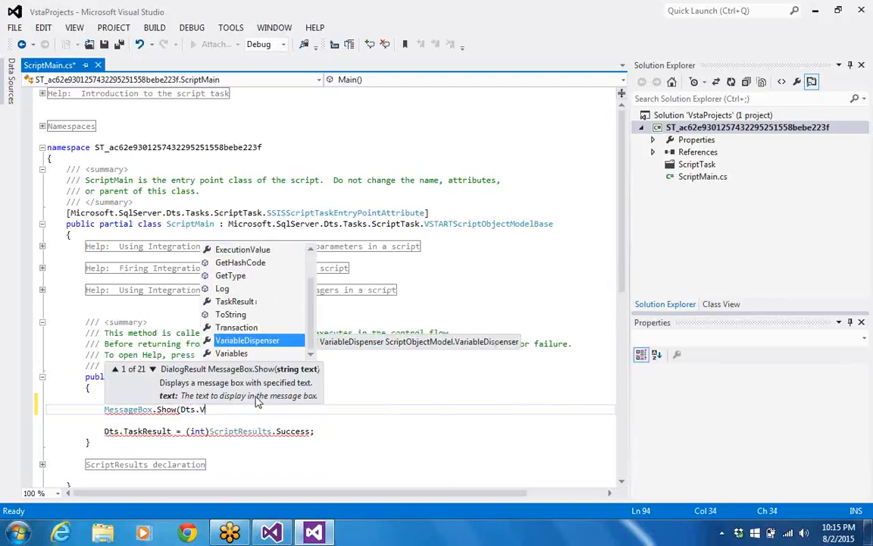
key("Down")
key("Tab")
type("[")
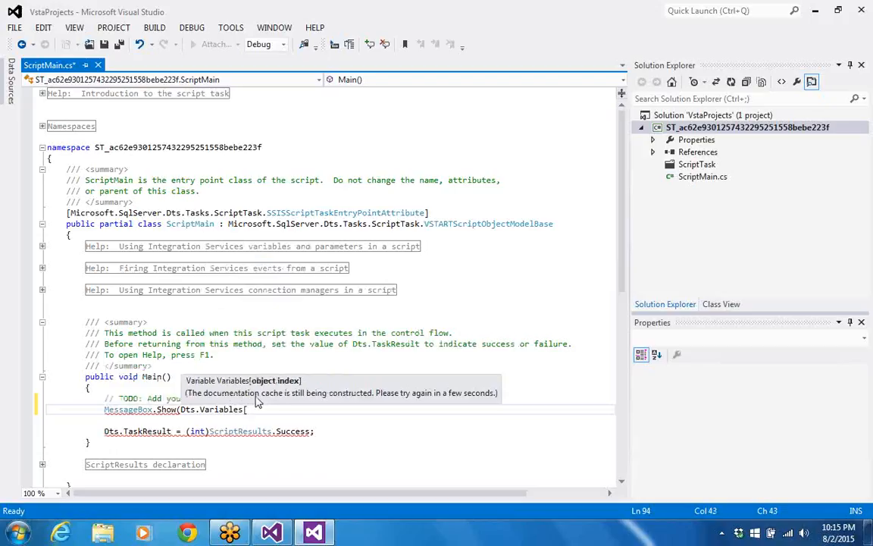
type("\"")
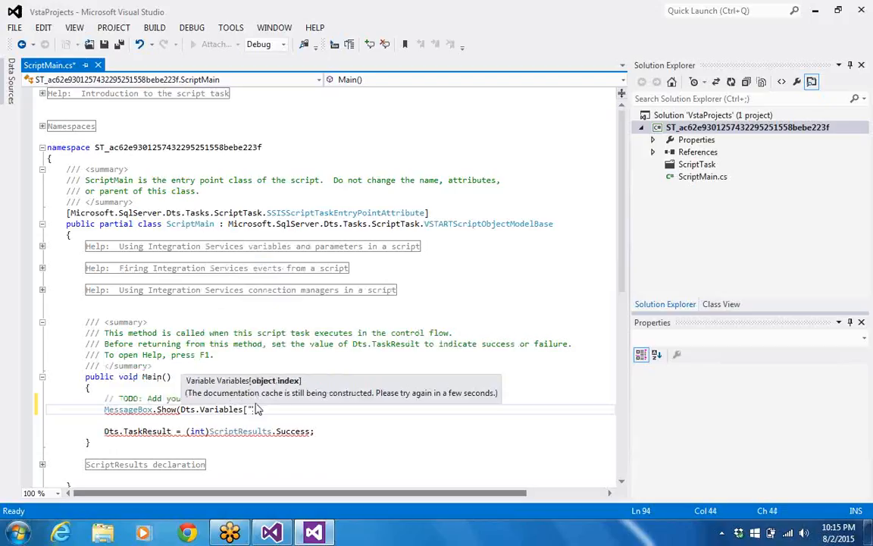
- Copy User::msg from the Script Task's read-only variables and paste it as the Dts.Variables index, closing the quote and bracket
left_click(271, 532)
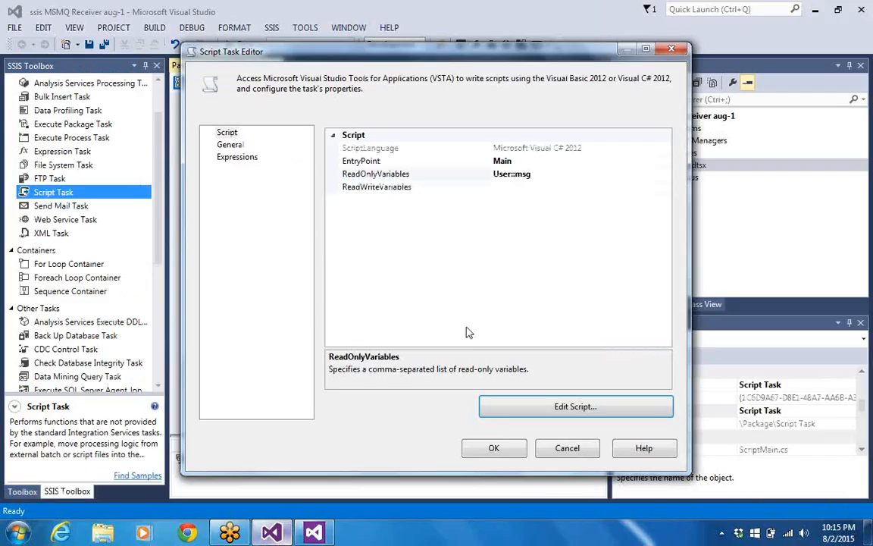
left_click(528, 174)
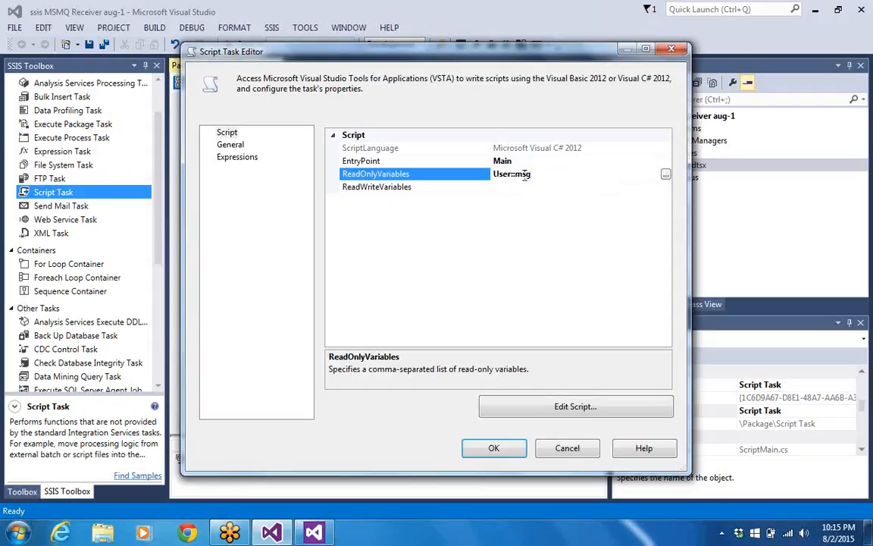
left_click_drag(530, 174, 493, 175)
key("ctrl+c")
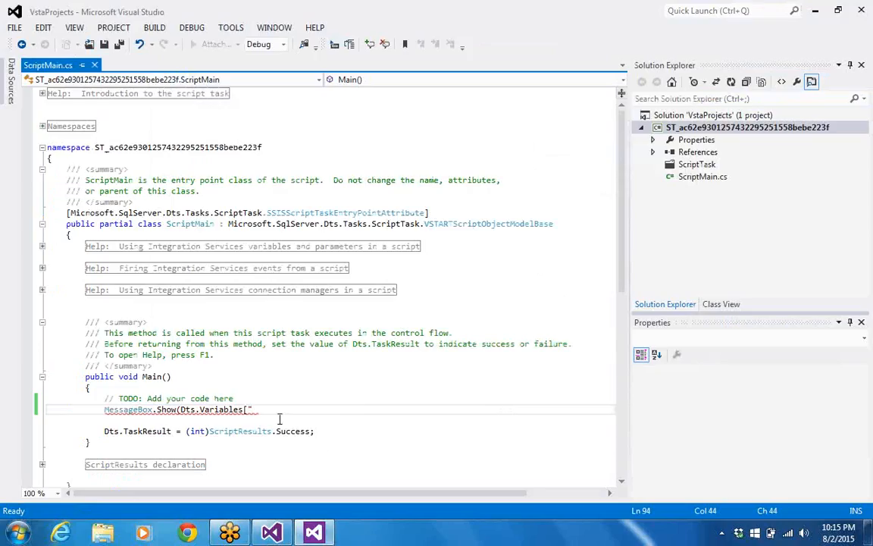
type("\"")
key("ctrl+v")
type("\"].")
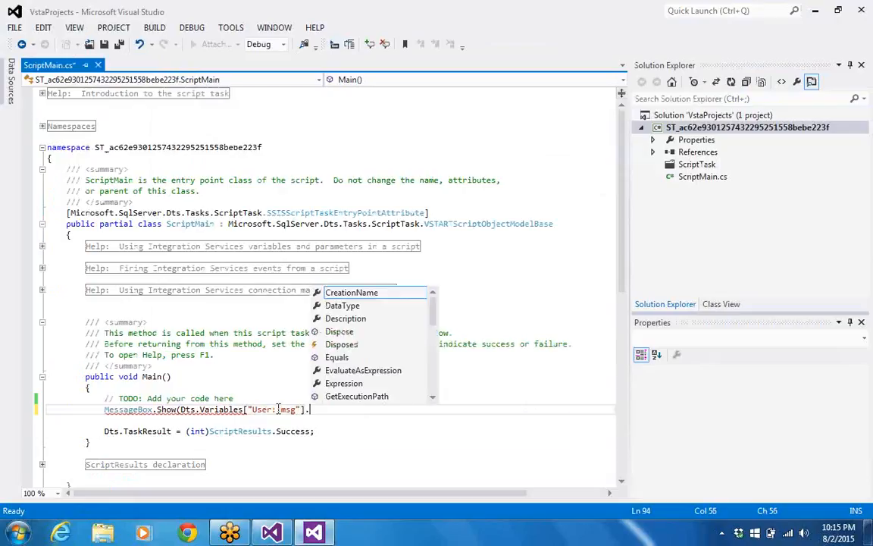
- Complete the message box call with .Value.ToString()); and accept the Script Task's settings
type("V")
key("Tab")
type(".")
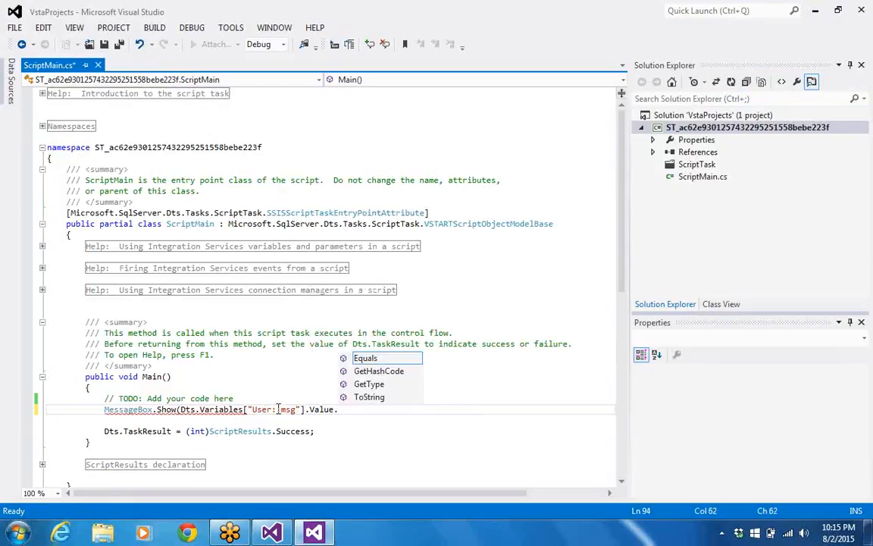
type("T")
key("Tab")
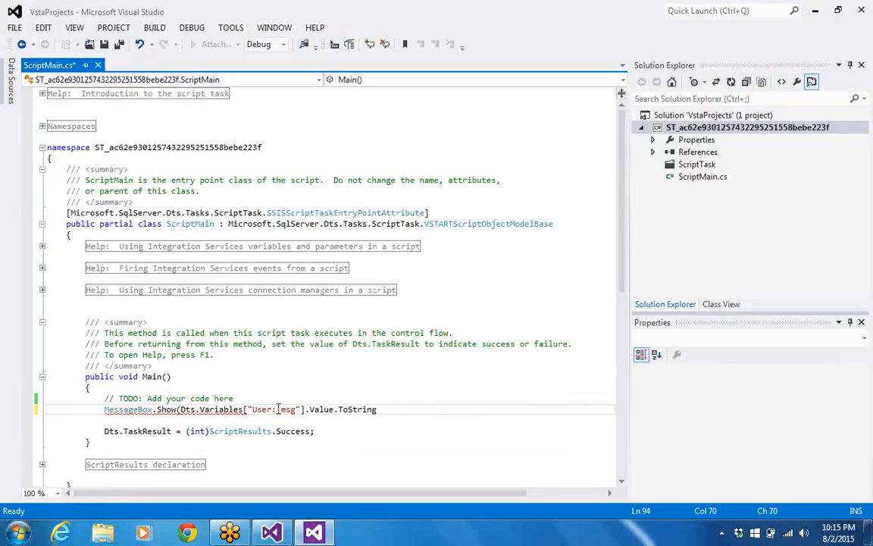
type("());")
left_click(271, 533)
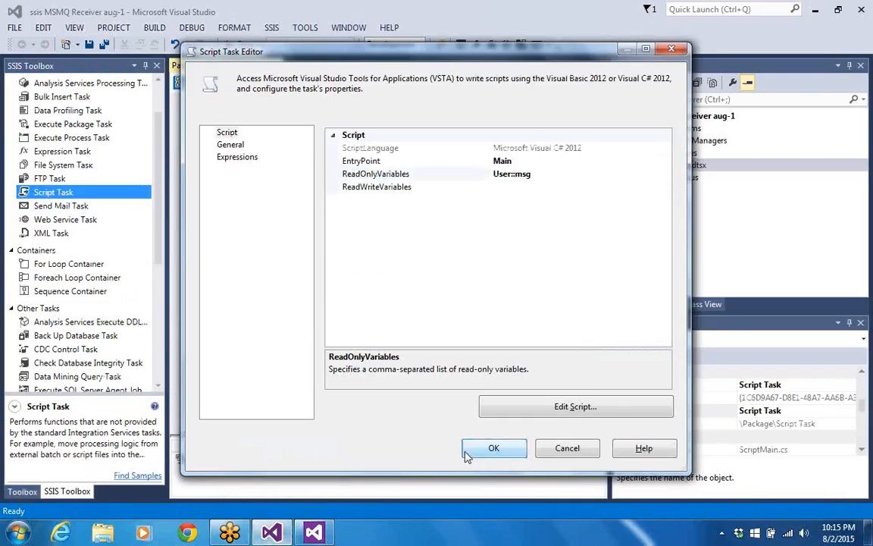
left_click(491, 449)
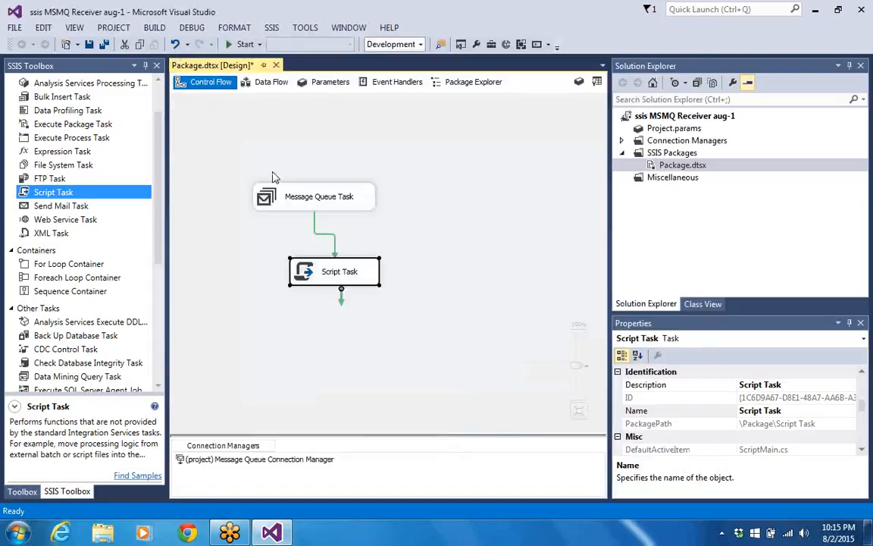
- Open the recent project Integration Services sunday-Aug1, saving the changes to ssis MSMQ Receiver aug-1
left_click(15, 29)
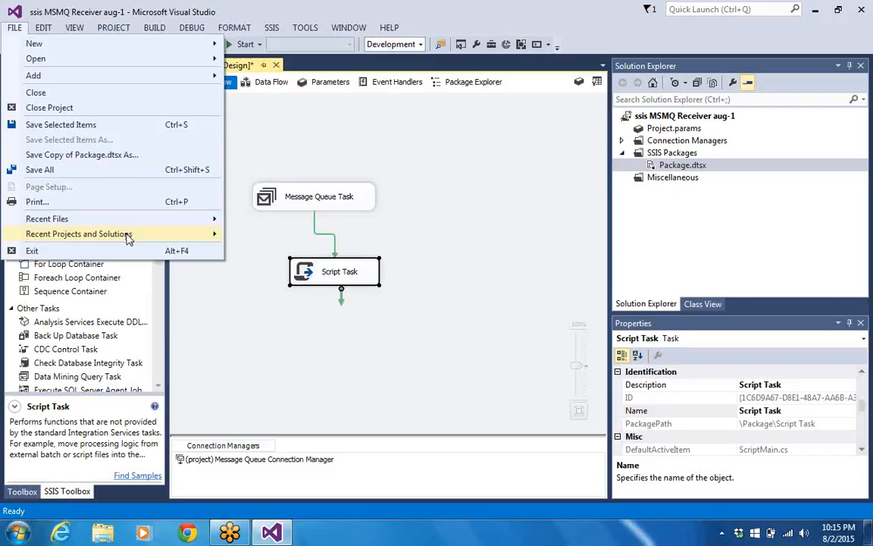
mouse_move(182, 234)
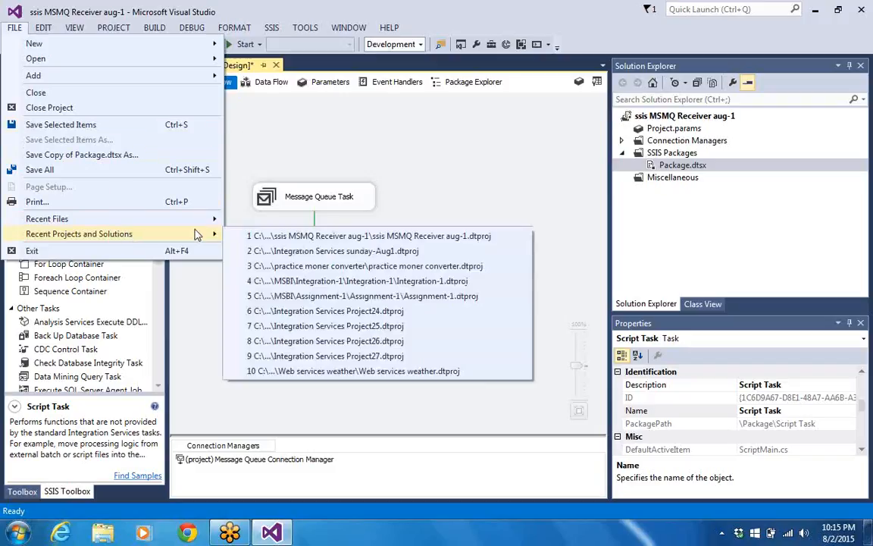
left_click(265, 255)
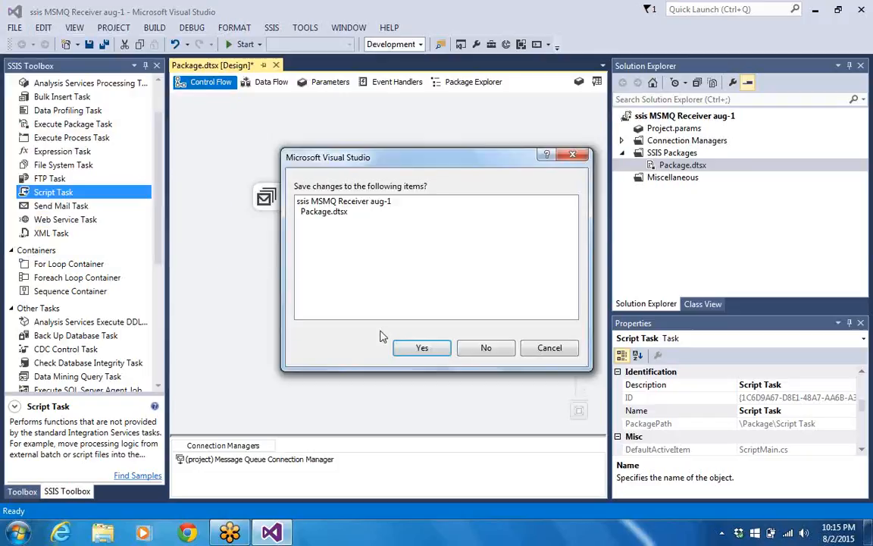
left_click(419, 348)
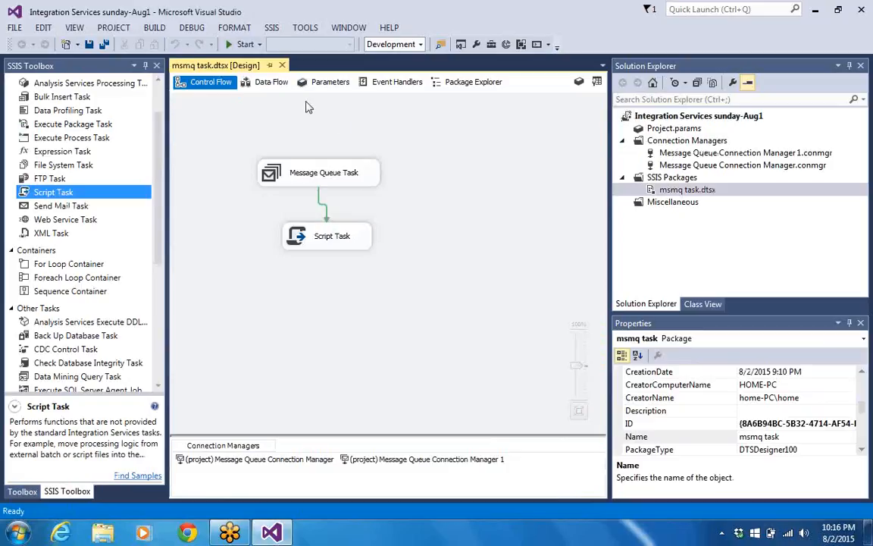
- Run the msmq task package, dismiss its message box and stop debugging
left_click(231, 47)
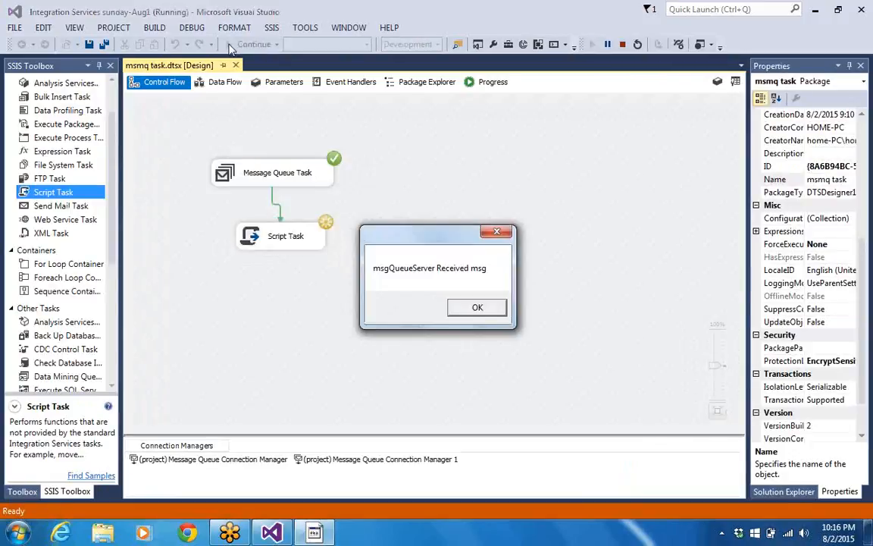
left_click(474, 308)
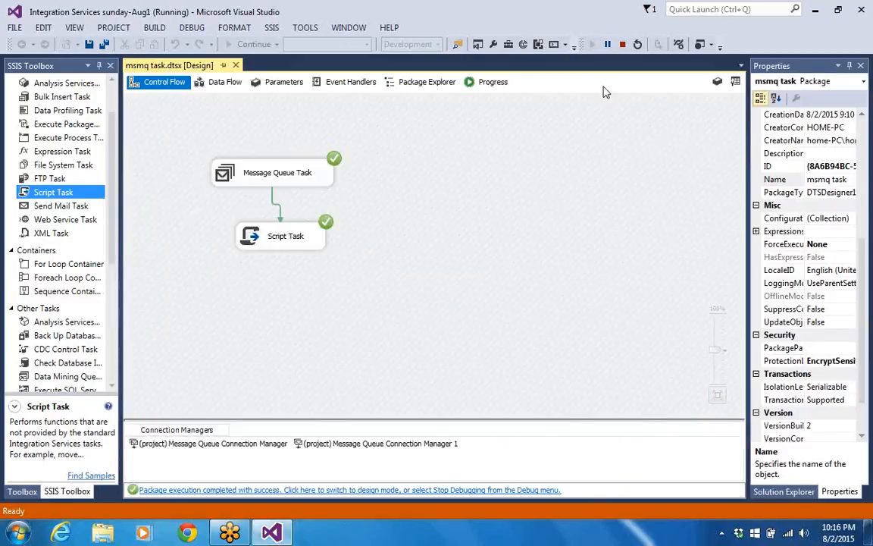
left_click(620, 43)
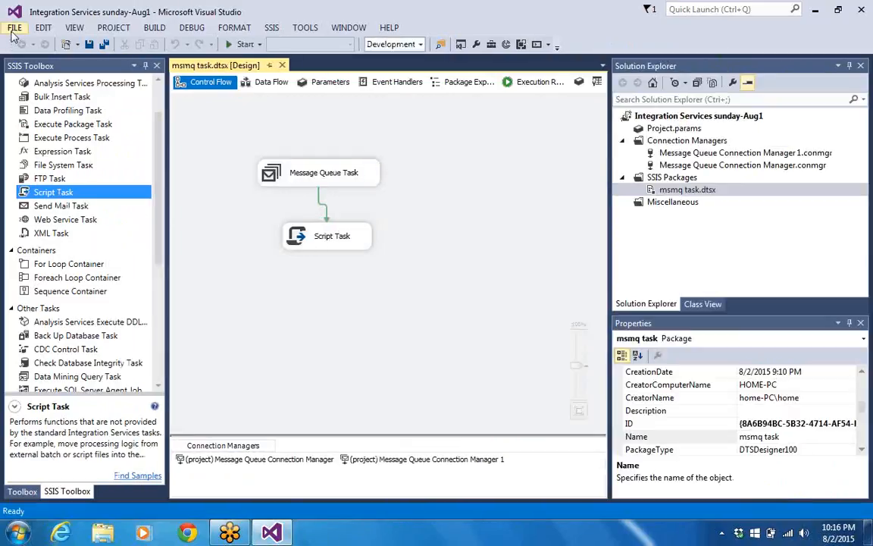
- Reopen the recent project ssis MSMQ Receiver aug-1, saving the changes to Integration Services sunday-Aug1
left_click(15, 31)
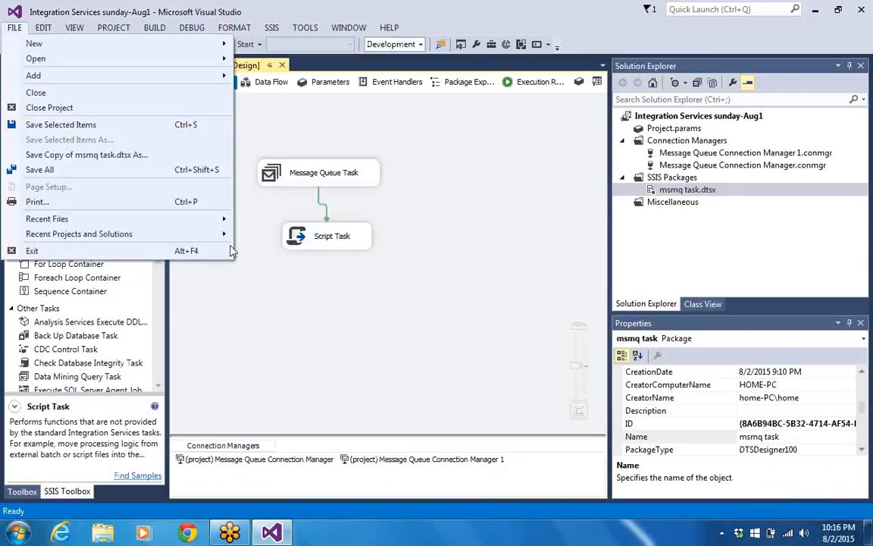
left_click(285, 308)
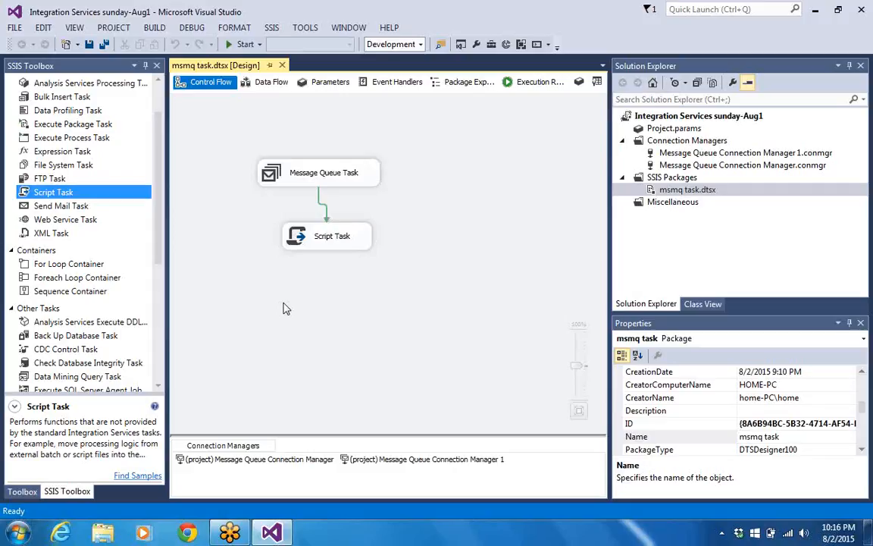
left_click(15, 29)
mouse_move(113, 234)
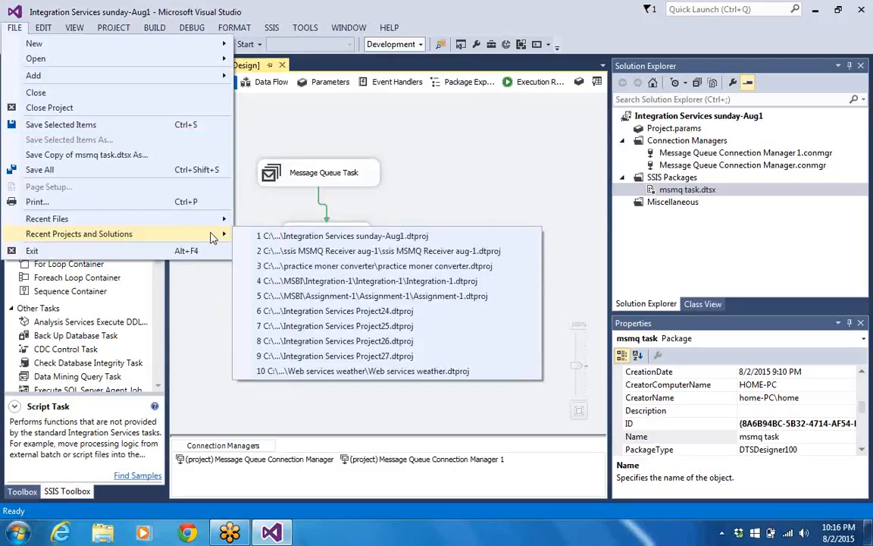
left_click(273, 253)
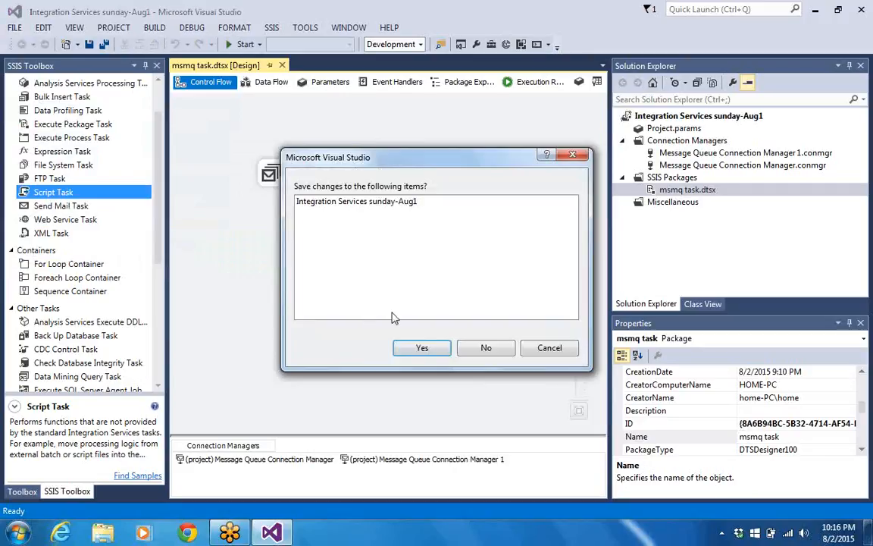
left_click(422, 348)
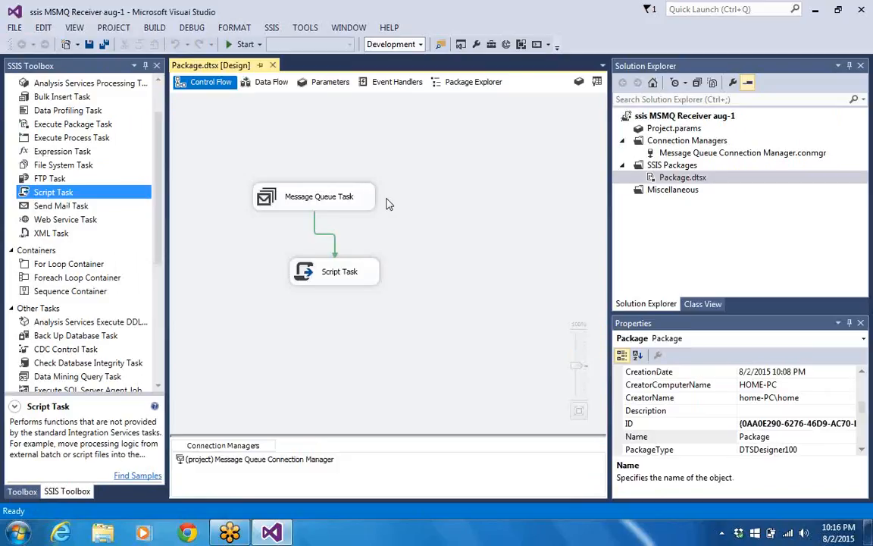
- Run the receiver package to display the queued message, dismiss the message box and stop debugging
left_click(227, 45)
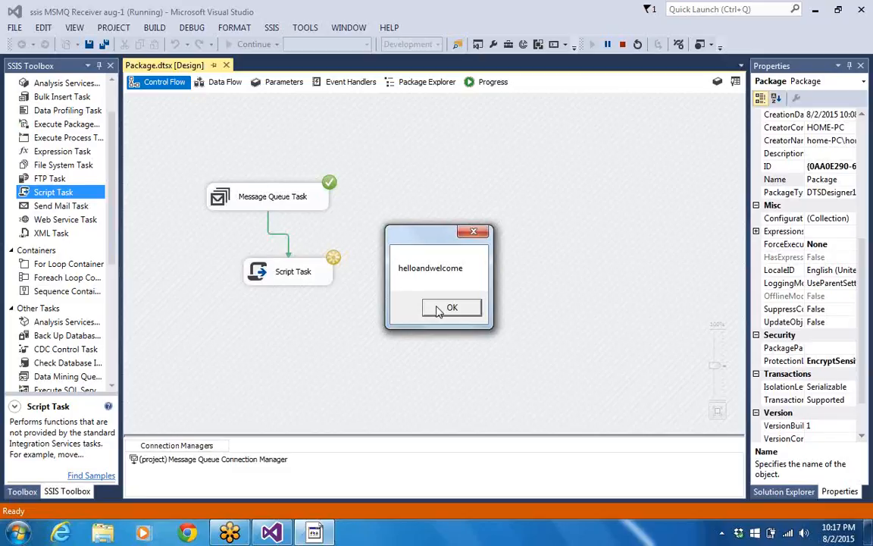
left_click(437, 311)
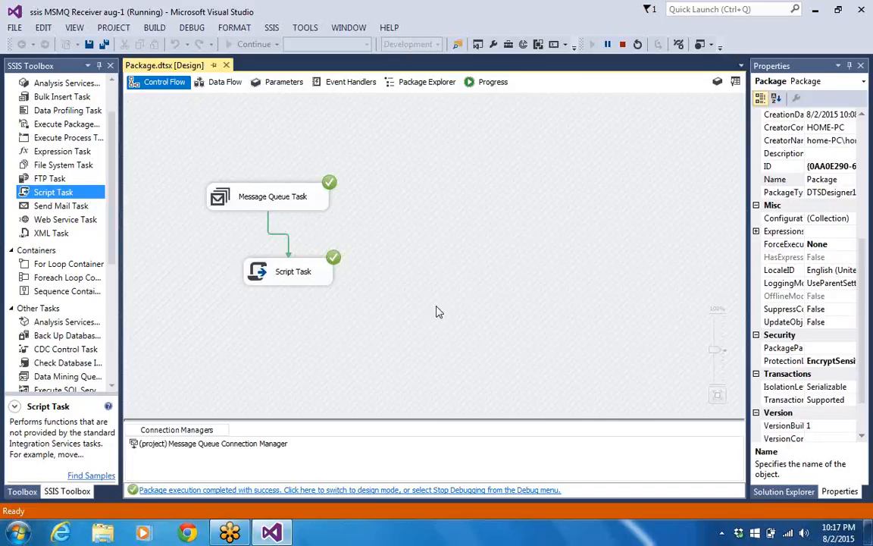
left_click(620, 44)
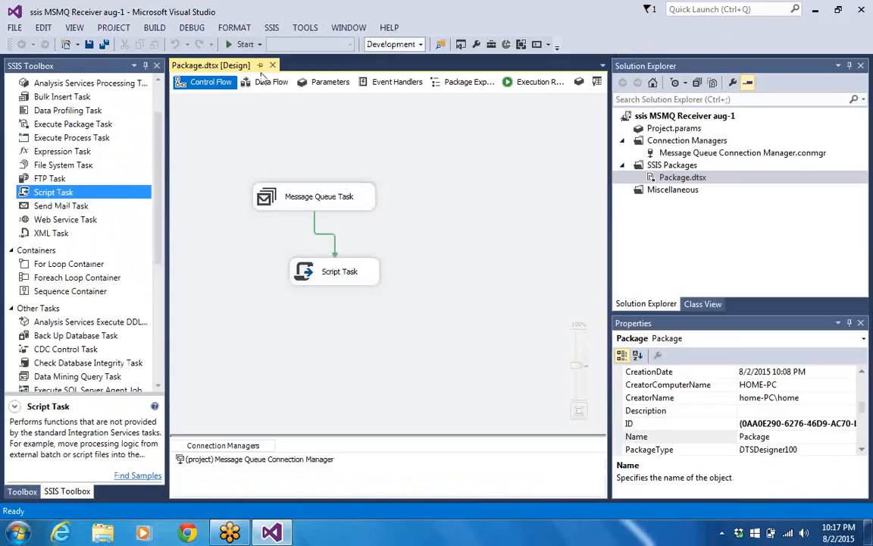
- Run the receiver package a second time, dismiss its message box and stop debugging
left_click(239, 44)
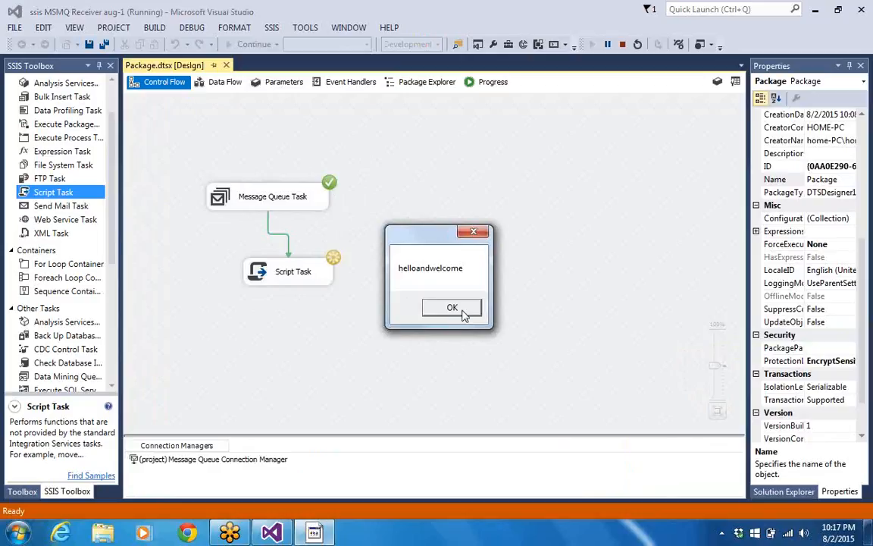
left_click(464, 314)
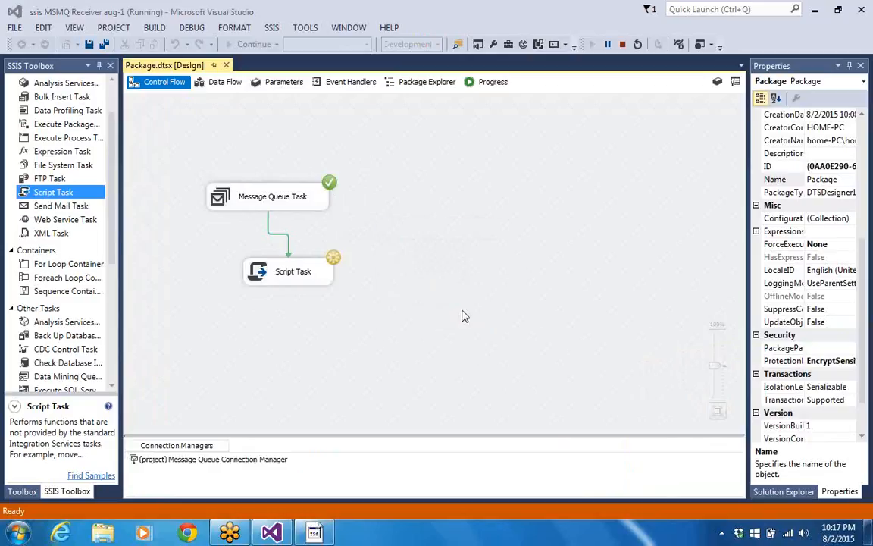
left_click(622, 45)
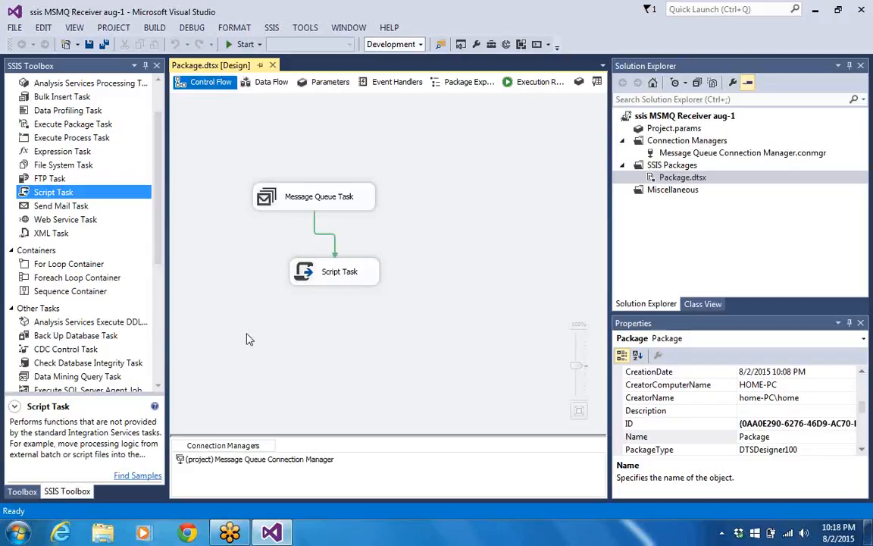
- Examine the Microsoft Message Queue (MSMQ) Server components in Windows Features, including Server Core, and close the Control Panel
left_click(19, 532)
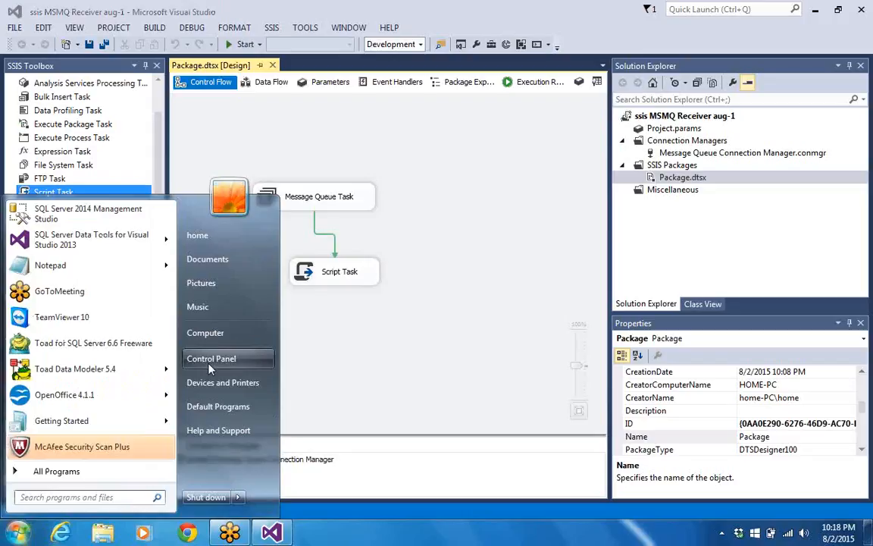
left_click(210, 364)
left_click(97, 319)
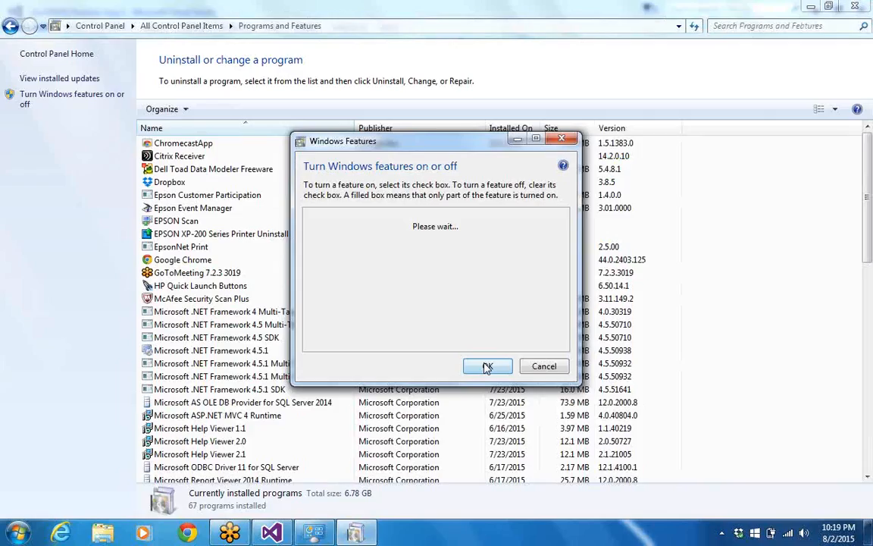
double_click(535, 143)
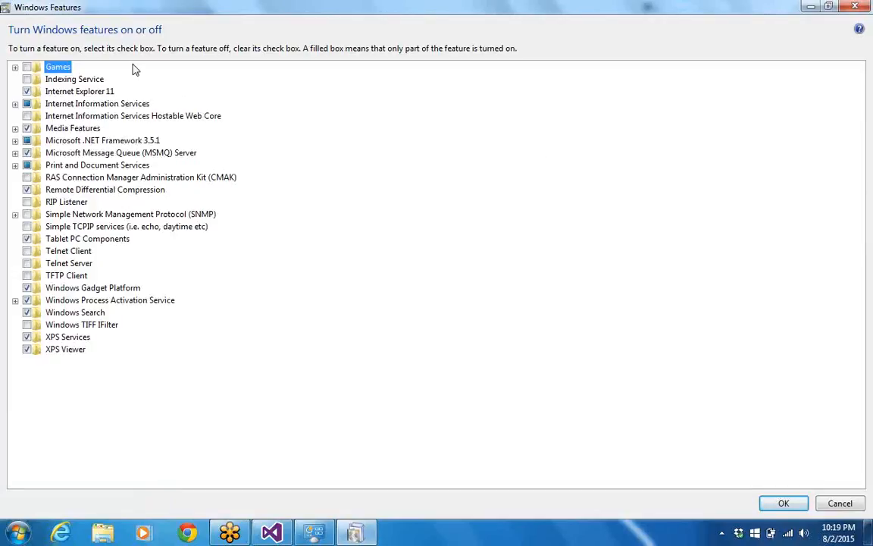
left_click(15, 153)
left_click(28, 164)
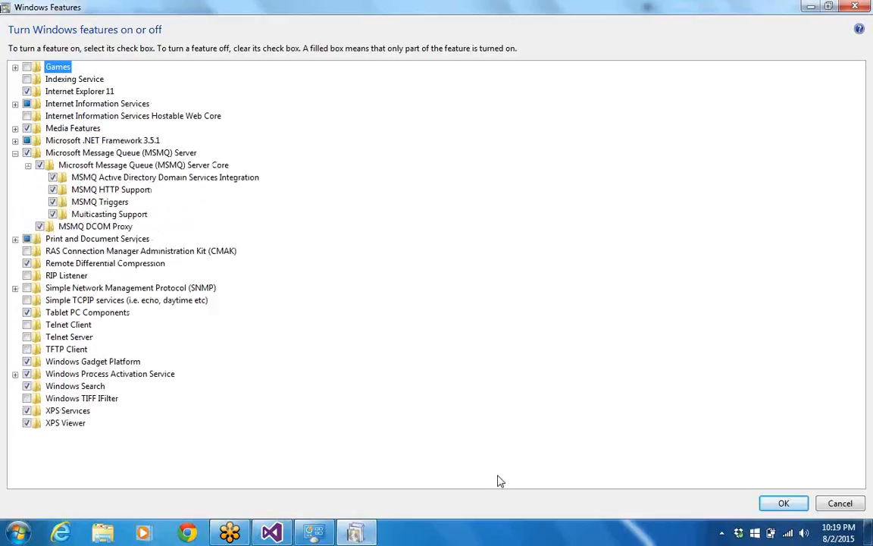
left_click(783, 503)
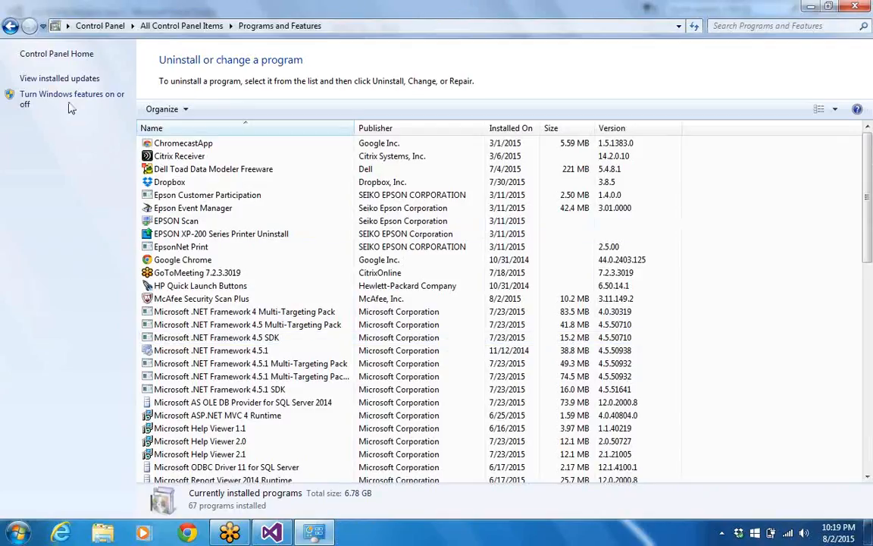
left_click(10, 26)
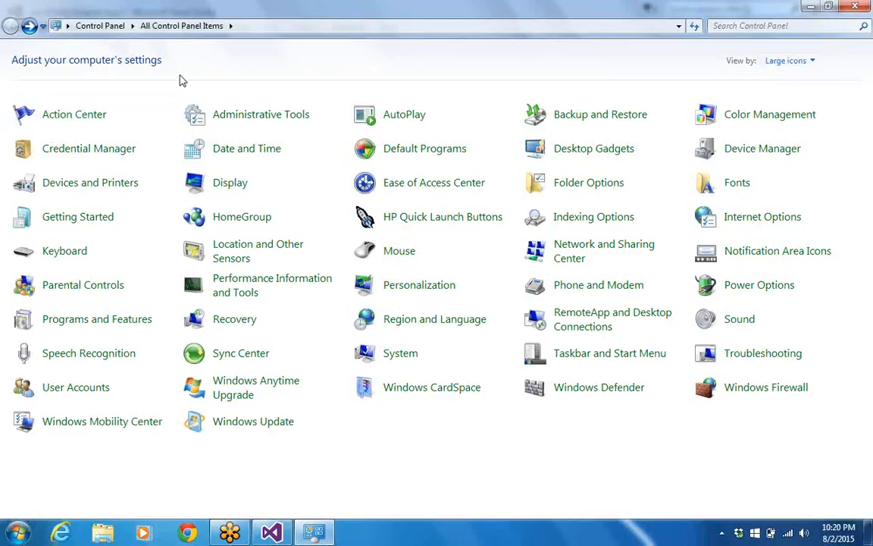
left_click(855, 6)
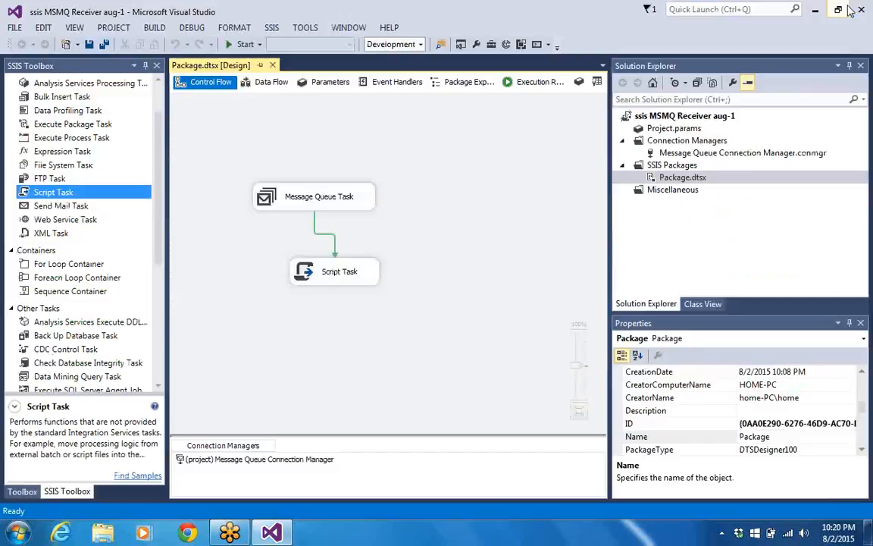
- Open Computer Management from the Control Panel's Administrative Tools
left_click(16, 533)
left_click(212, 357)
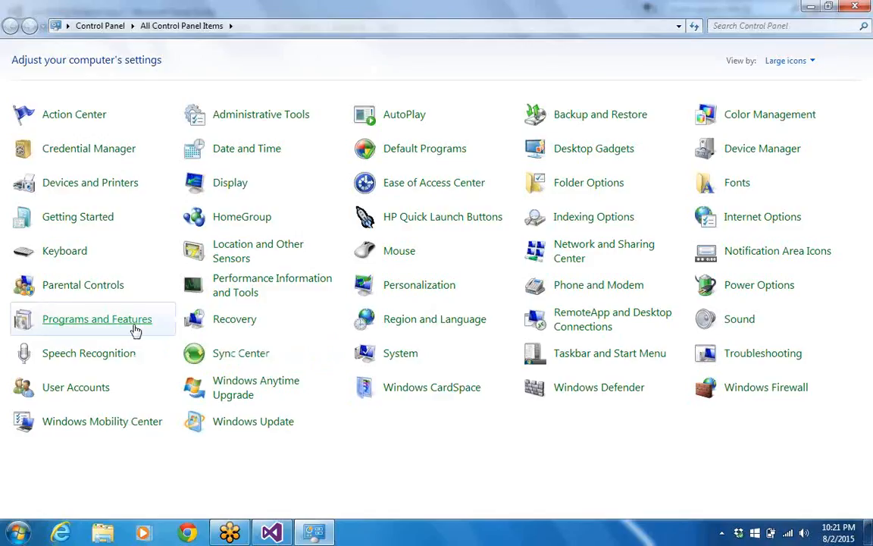
right_click(246, 114)
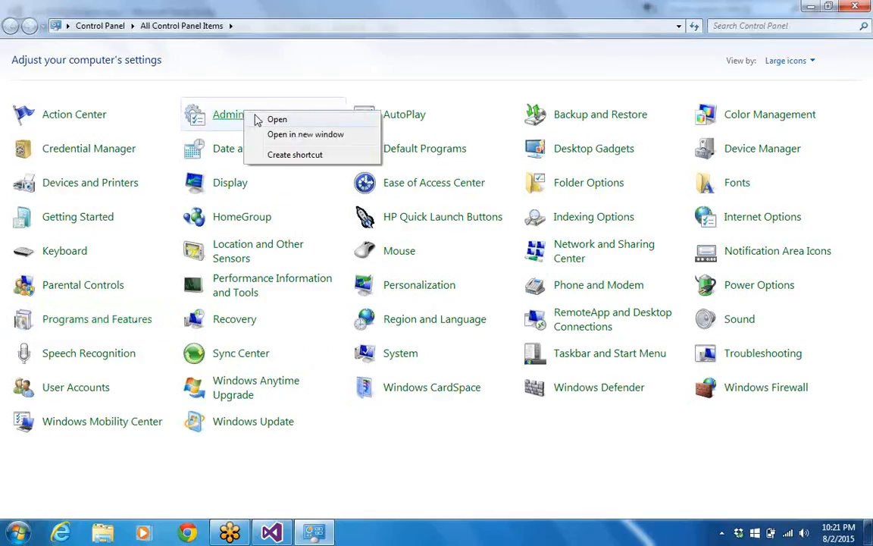
left_click(257, 119)
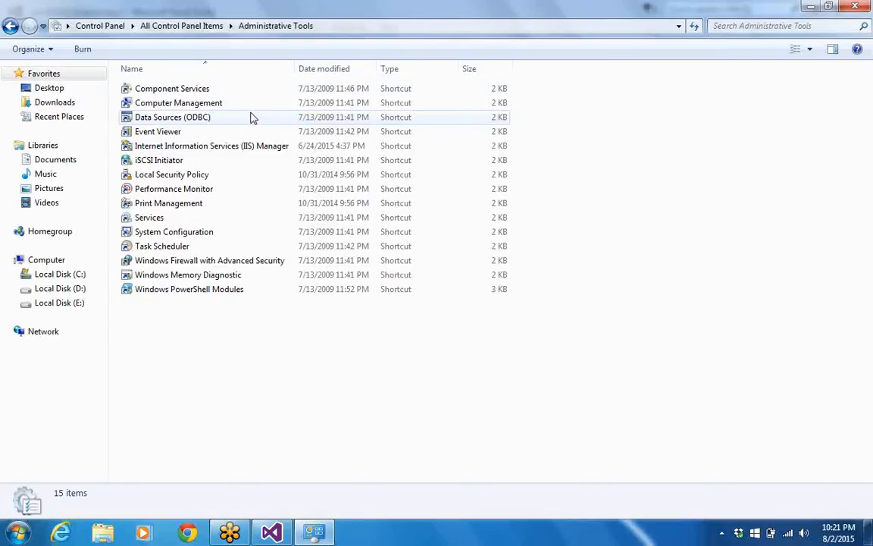
left_click(210, 110)
double_click(210, 110)
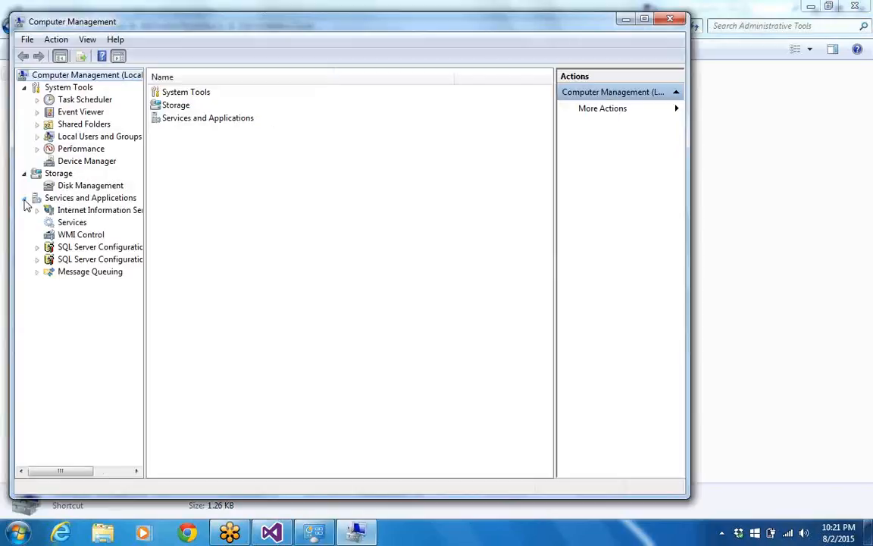
left_click(37, 271)
left_click(49, 296)
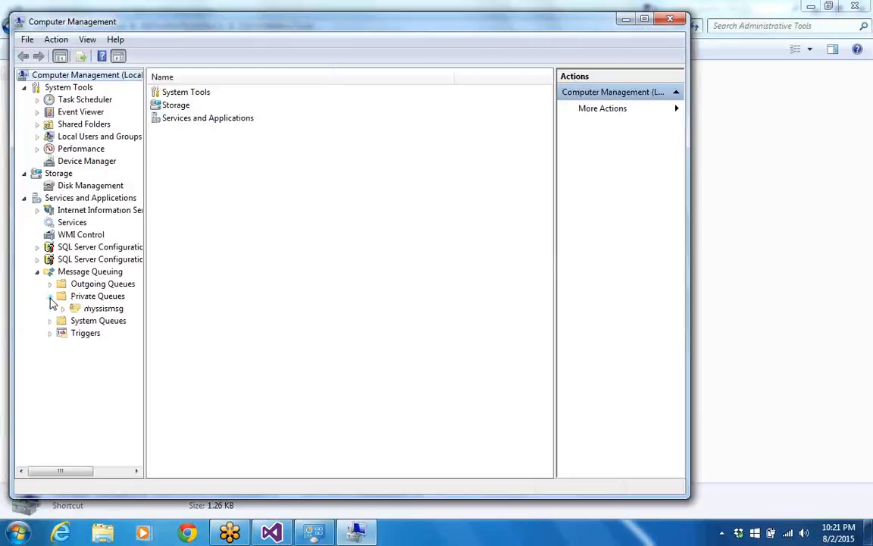
right_click(96, 296)
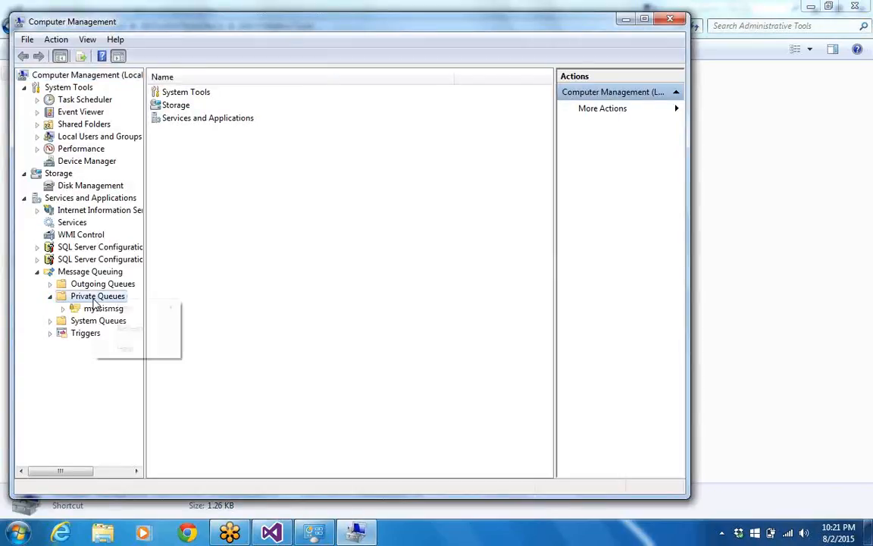
mouse_move(141, 307)
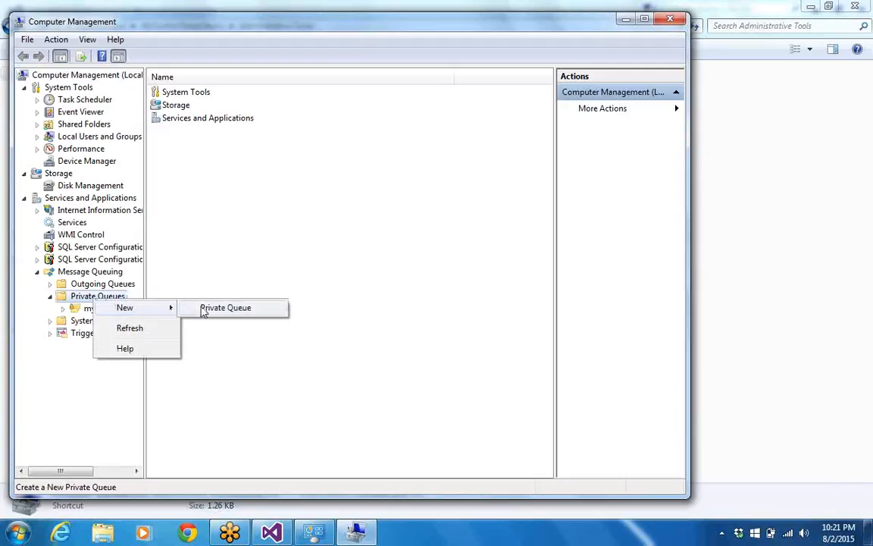
left_click(252, 217)
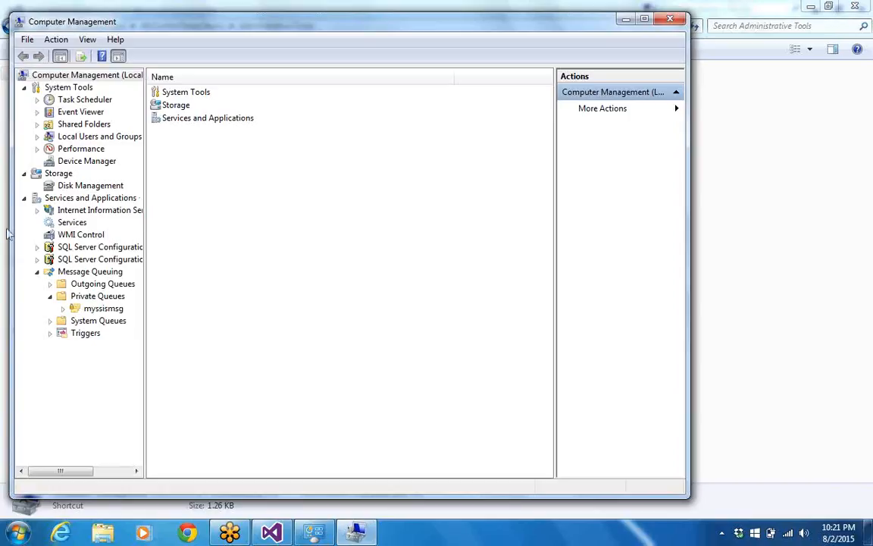
left_click(24, 199)
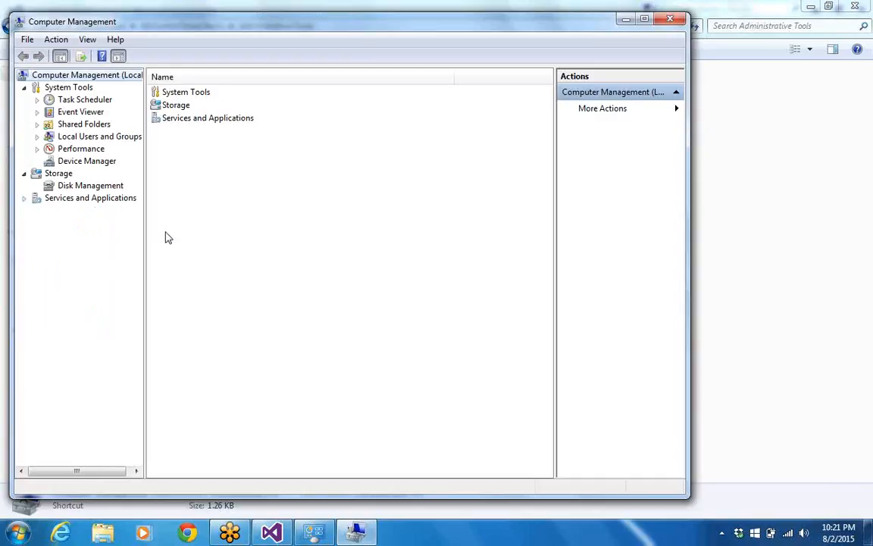
- Widen the console tree and expand Services and Applications, Message Queuing and Private Queues
left_click(24, 197)
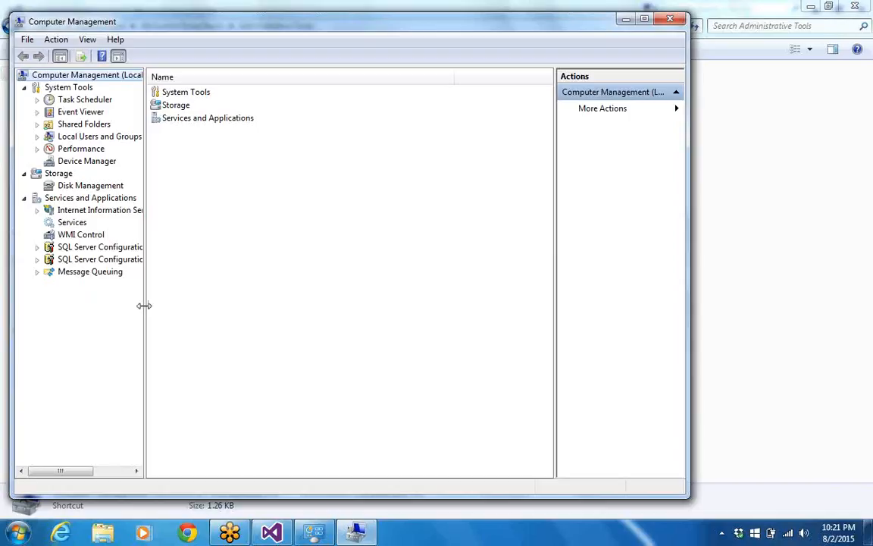
left_click_drag(144, 305, 287, 325)
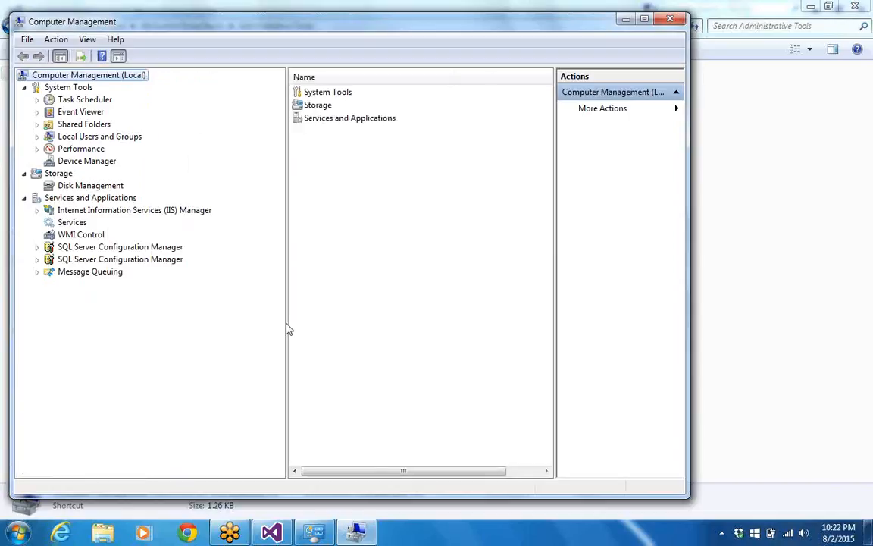
left_click(37, 271)
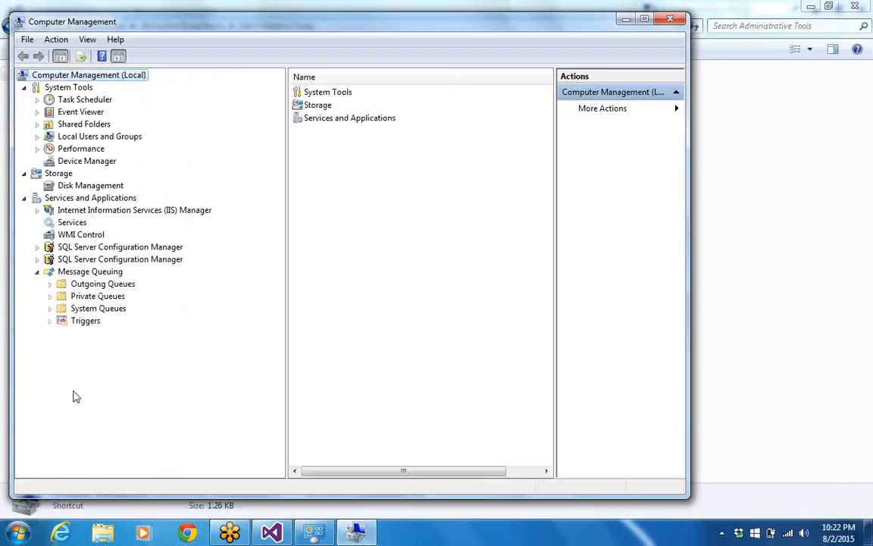
left_click(50, 296)
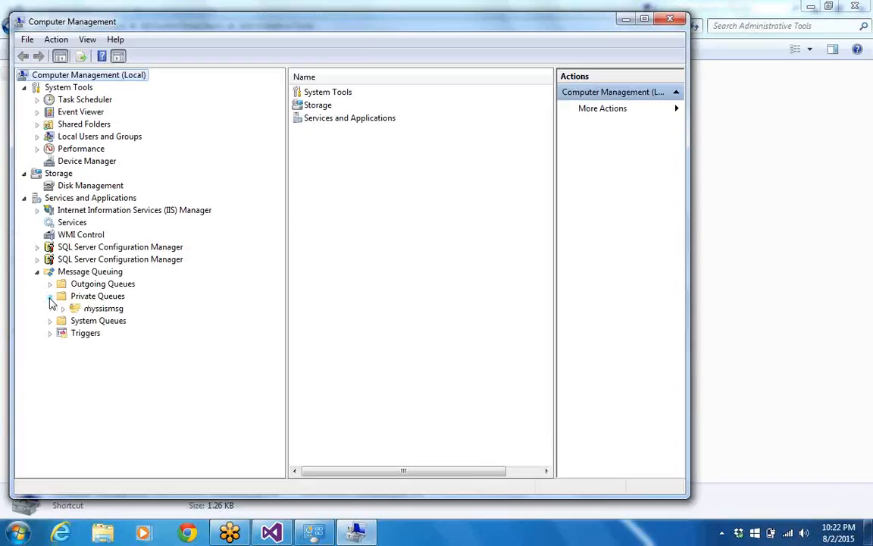
- Create a non-transactional private queue named AugustMonday, and close Computer Management and the Control Panel
right_click(114, 301)
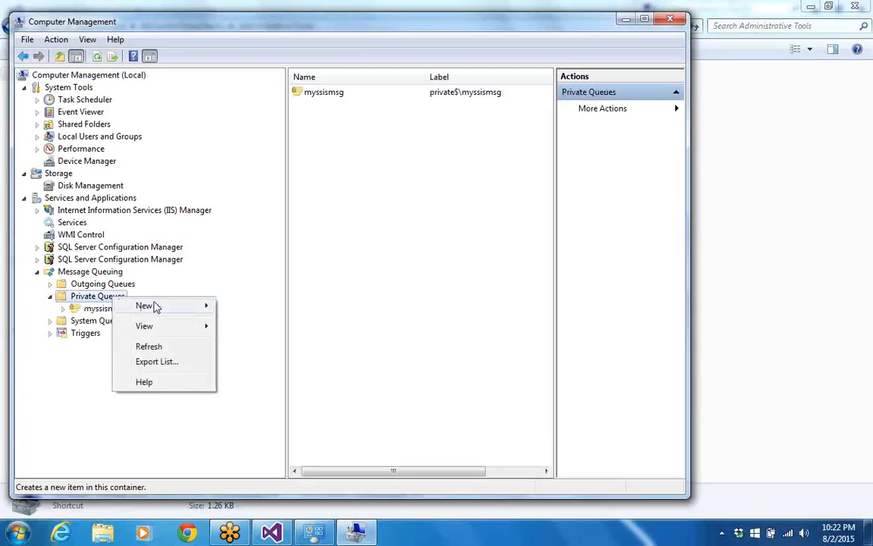
mouse_move(175, 306)
left_click(244, 307)
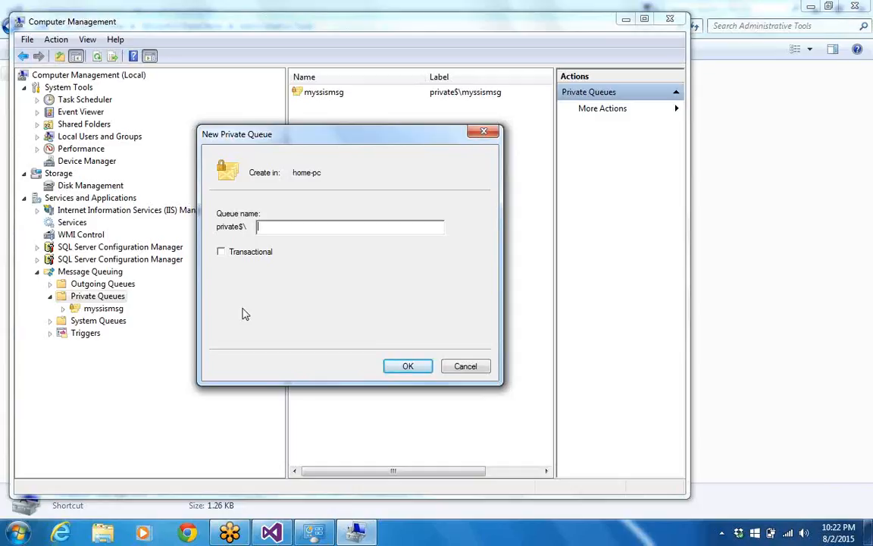
type("AugustMonday")
left_click(221, 253)
left_click(221, 253)
left_click(403, 370)
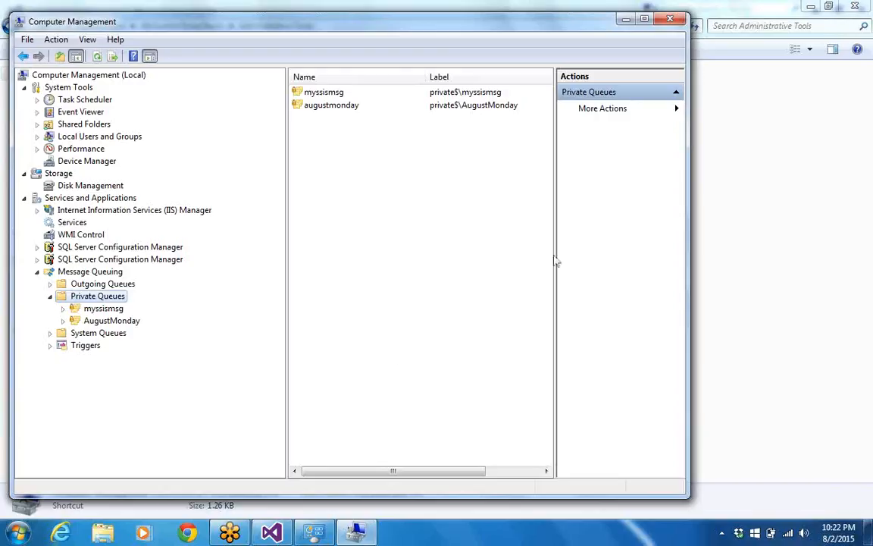
left_click(670, 23)
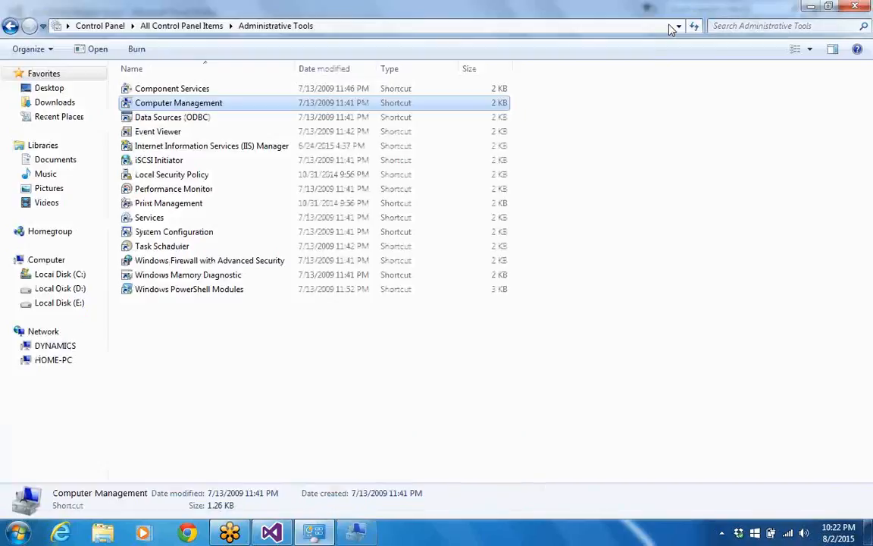
left_click(855, 9)
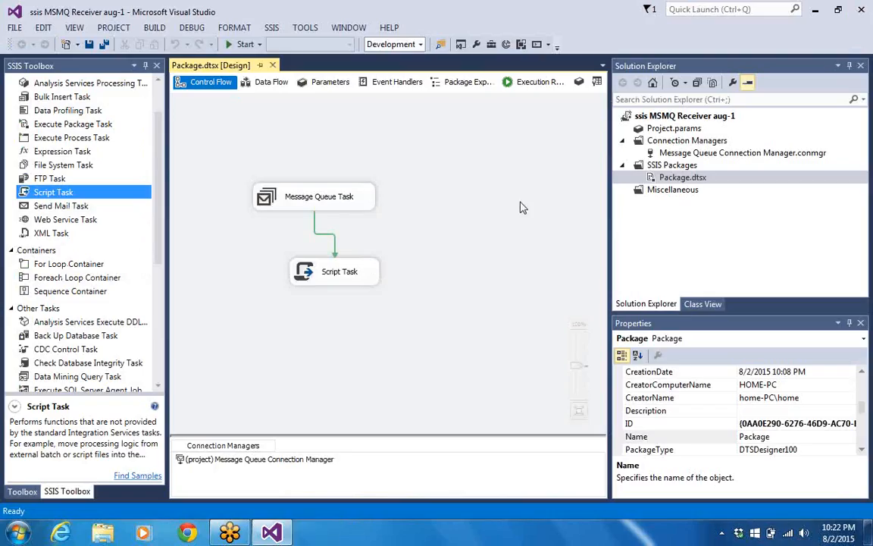
- Create a new Integration Services project named ssis sending package-1 and close its Getting Started window
left_click(14, 27)
mouse_move(55, 50)
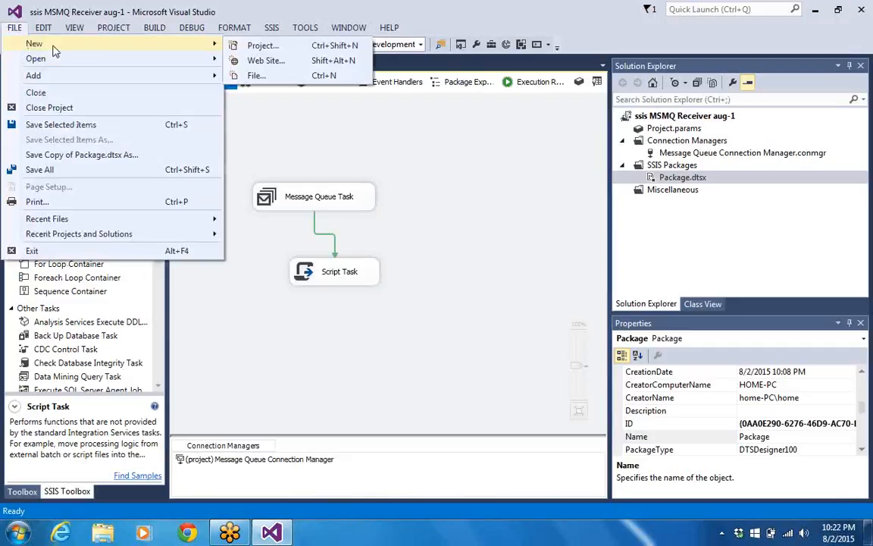
left_click(267, 45)
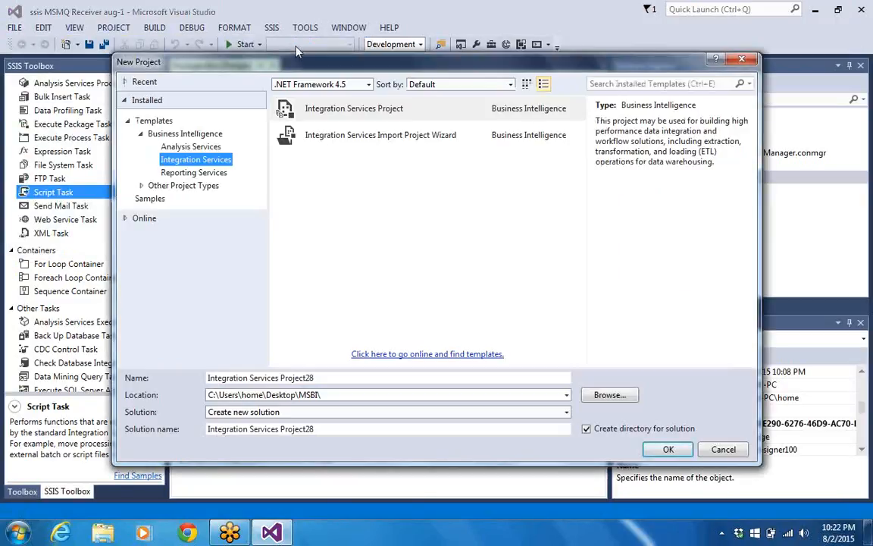
left_click_drag(311, 377, 189, 381)
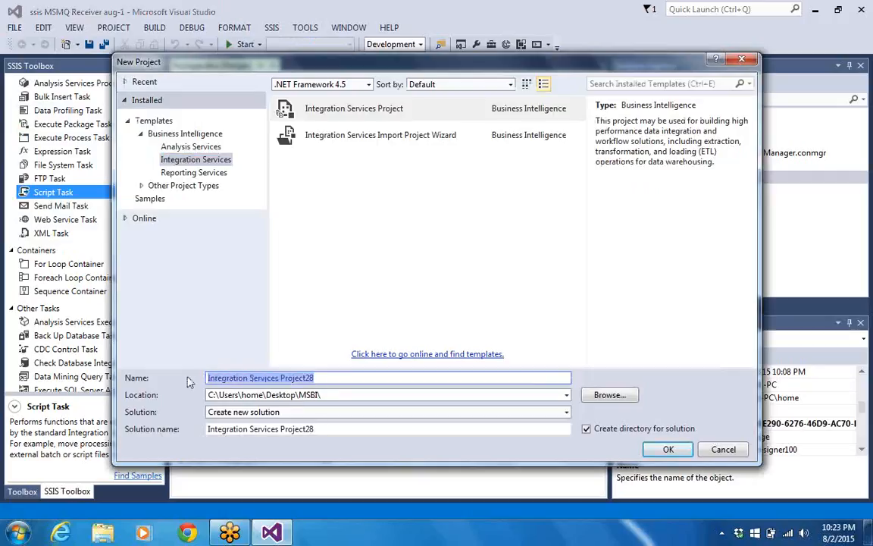
type("ssis")
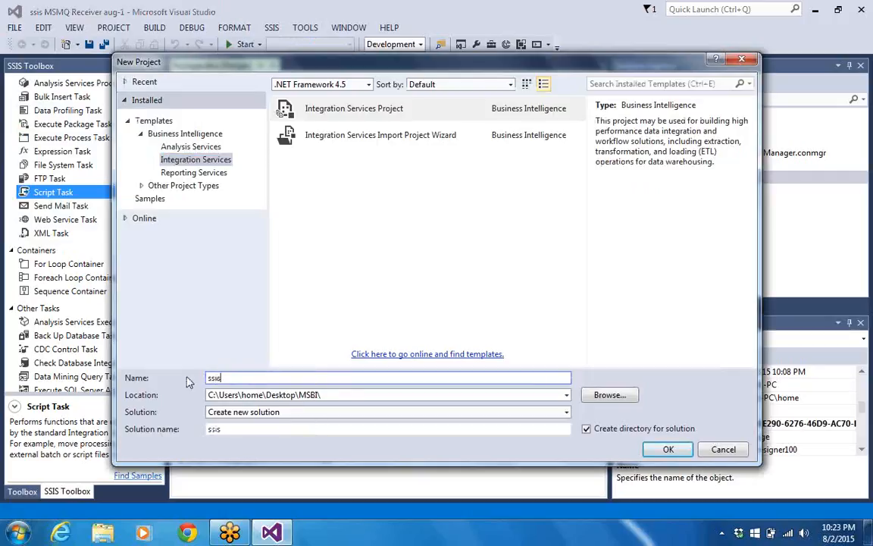
type(" send")
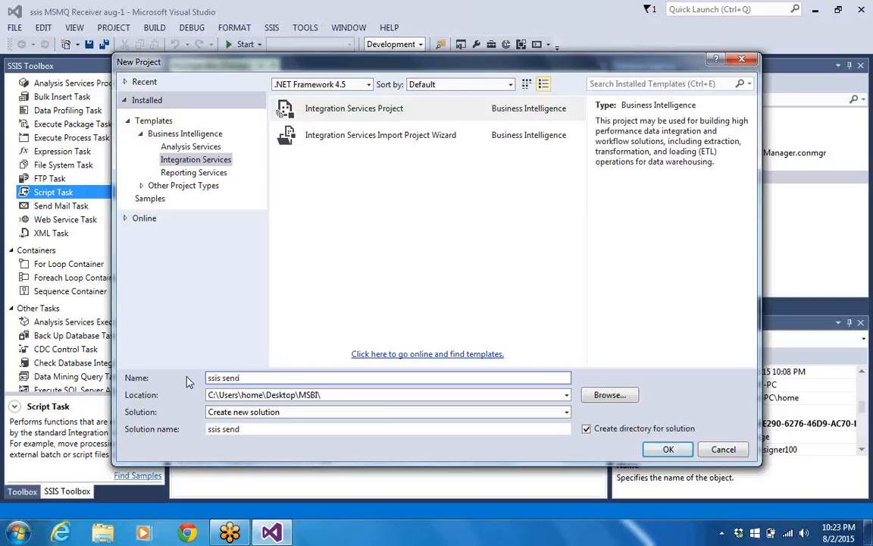
type("ing package-1")
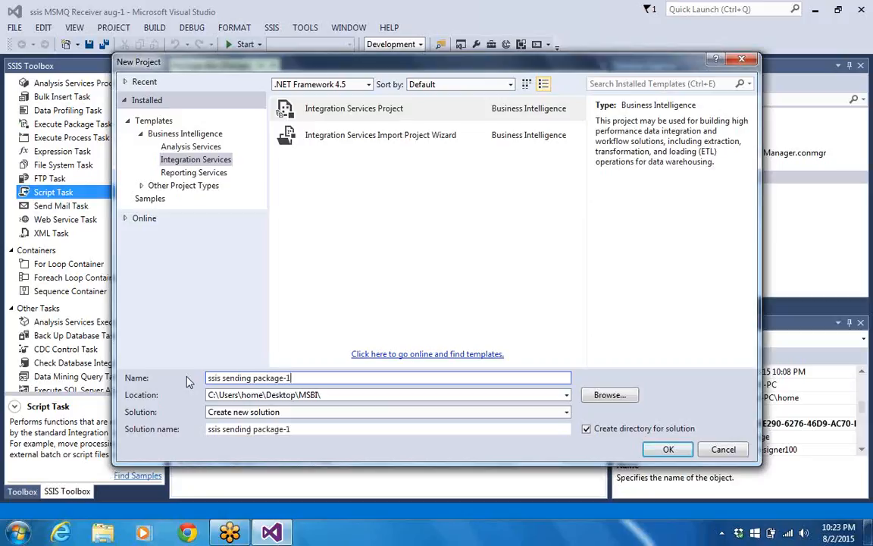
left_click(669, 449)
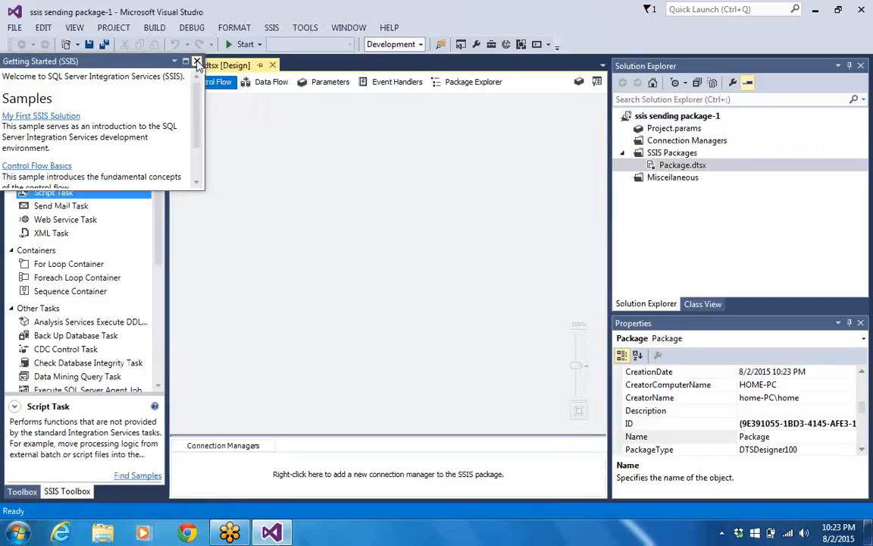
left_click(196, 61)
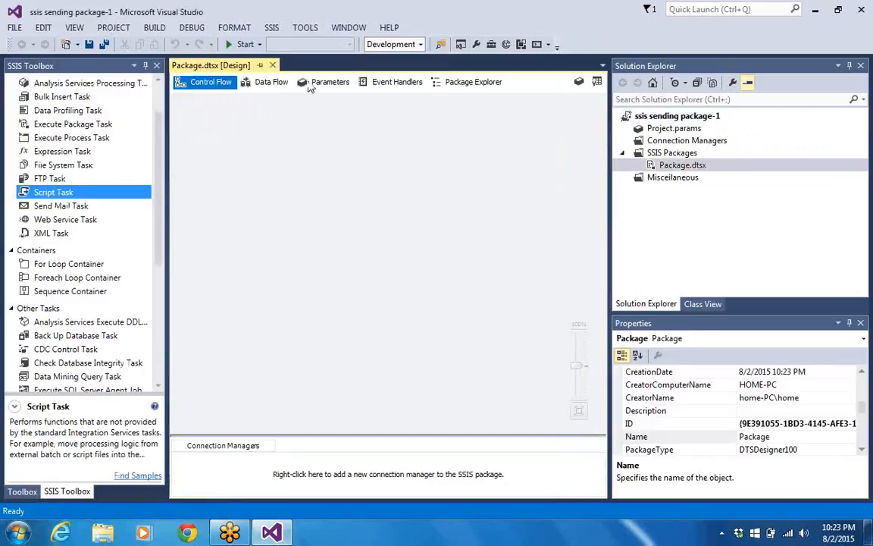
- Start adding an MSMQ connection manager to the project's Connection Managers
left_click(653, 142)
right_click(653, 144)
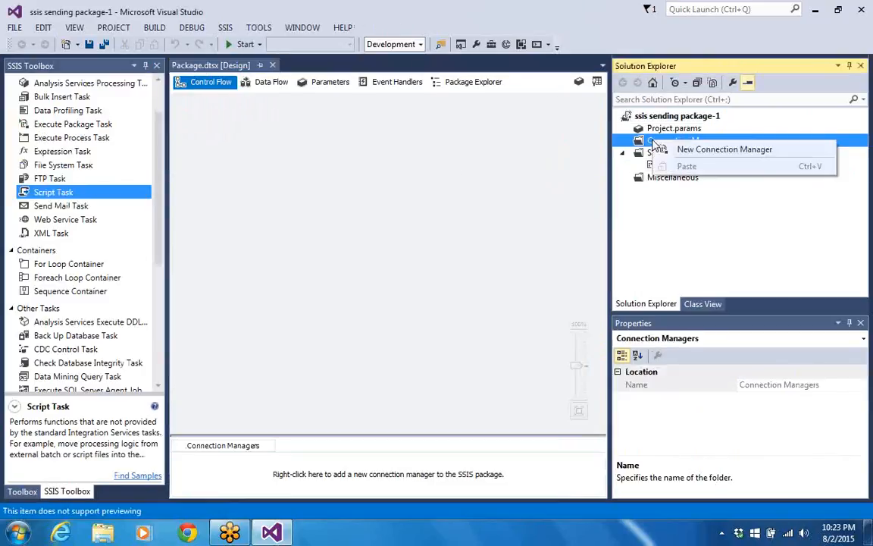
left_click(723, 150)
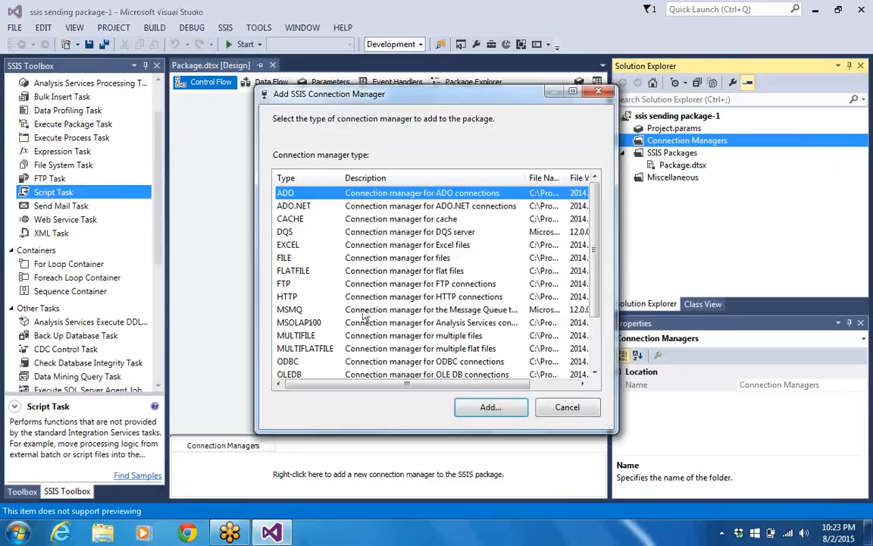
left_click(318, 309)
left_click(485, 407)
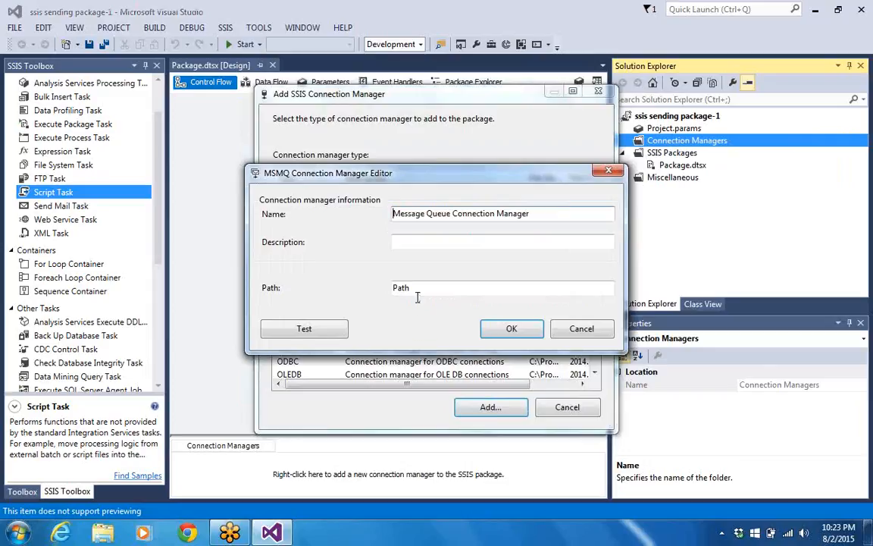
- Set the connection manager's path to .\private$\Augustmonday
left_click_drag(415, 288, 374, 288)
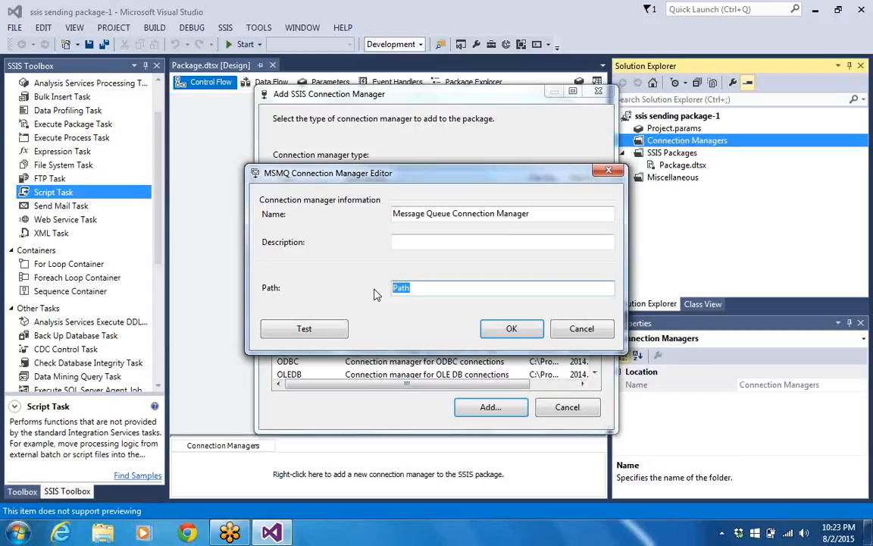
type("pnv")
type("ate")
type("$")
key("Home")
type(".\\\\")
type("A")
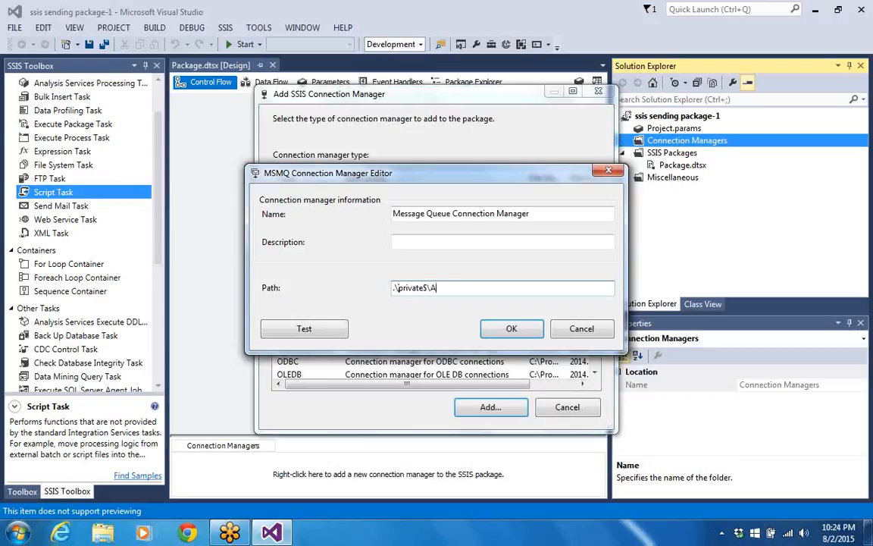
type("ugustmonday")
- Rename the connection manager as Message Queue Connection Manager sender, test its connection and save it
left_click(549, 214)
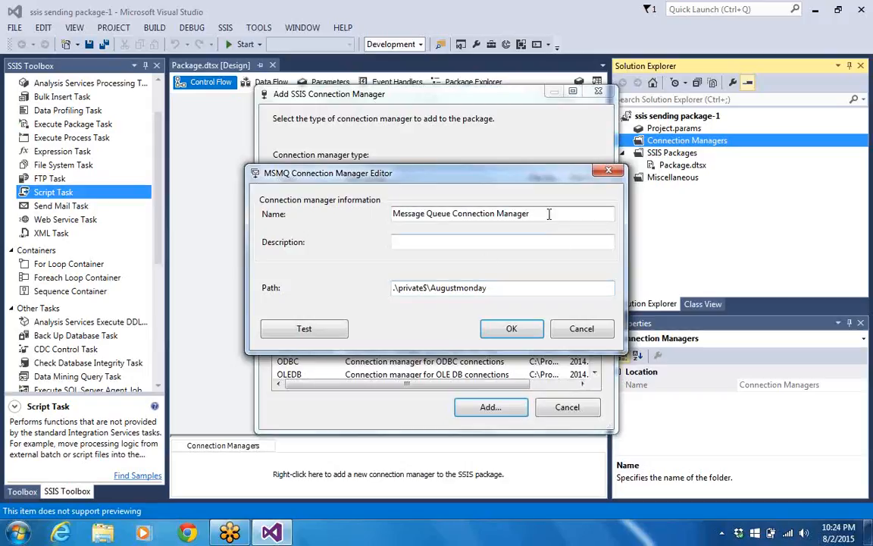
type("sender")
left_click(327, 335)
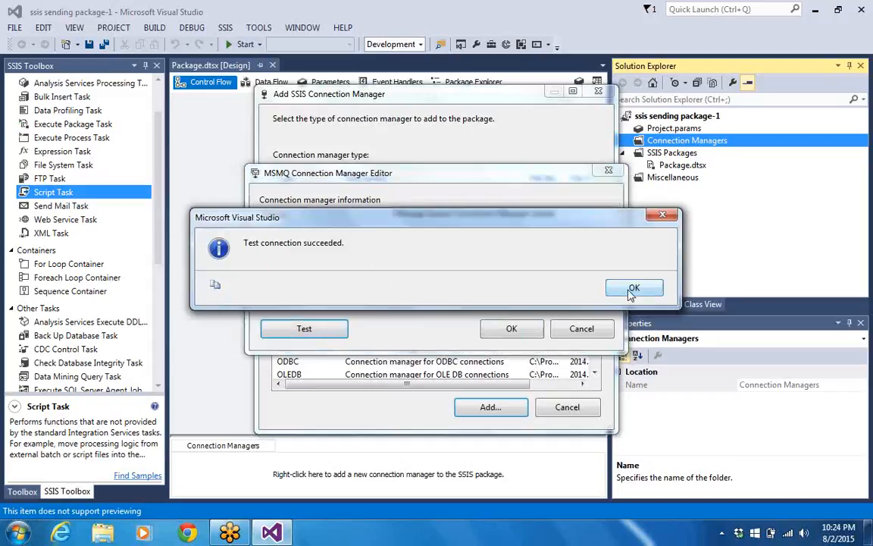
left_click(631, 292)
left_click(503, 331)
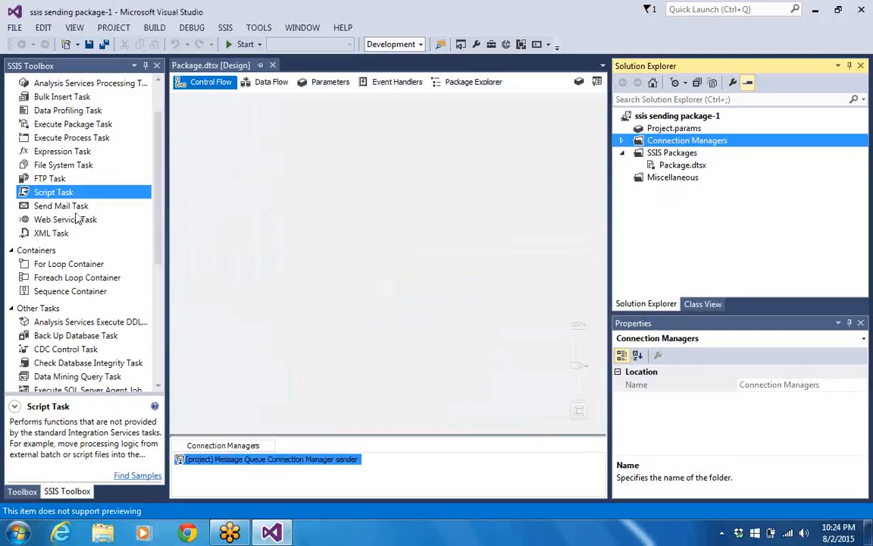
- Add a Message Queue Task to the package's control flow
left_click_drag(157, 230, 157, 248)
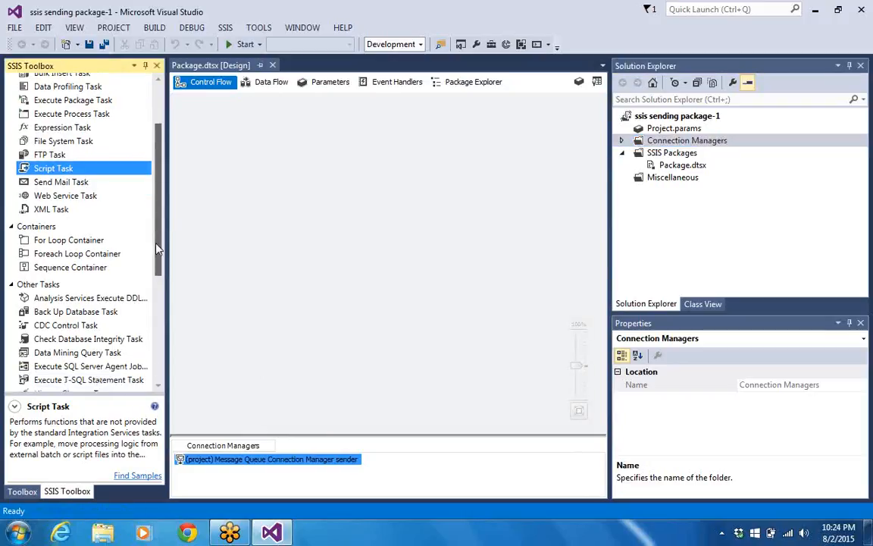
scroll(144, 242, "down", 3)
left_click_drag(121, 307, 292, 168)
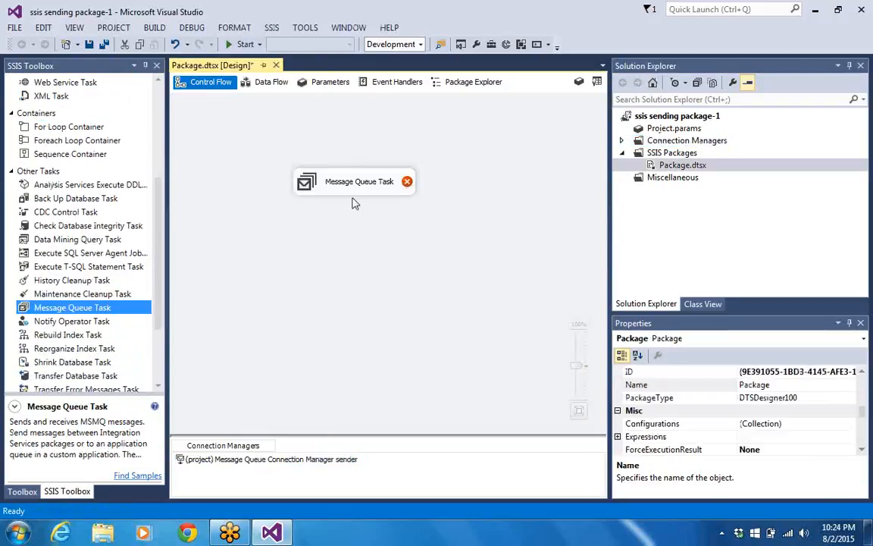
- Set the Message Queue Task's MSMQConnection to Message Queue Connection Manager sender
left_click(354, 190)
right_click(348, 188)
key("Escape")
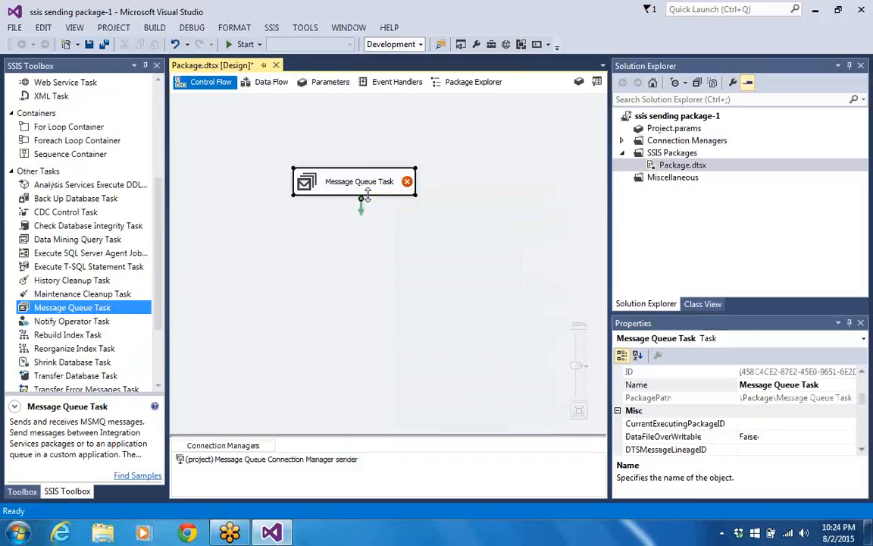
double_click(365, 191)
left_click(525, 184)
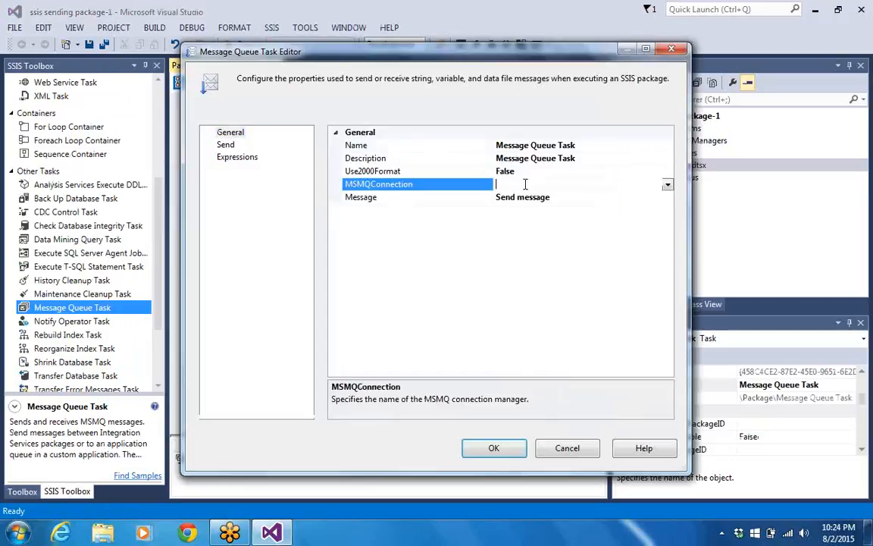
left_click(666, 184)
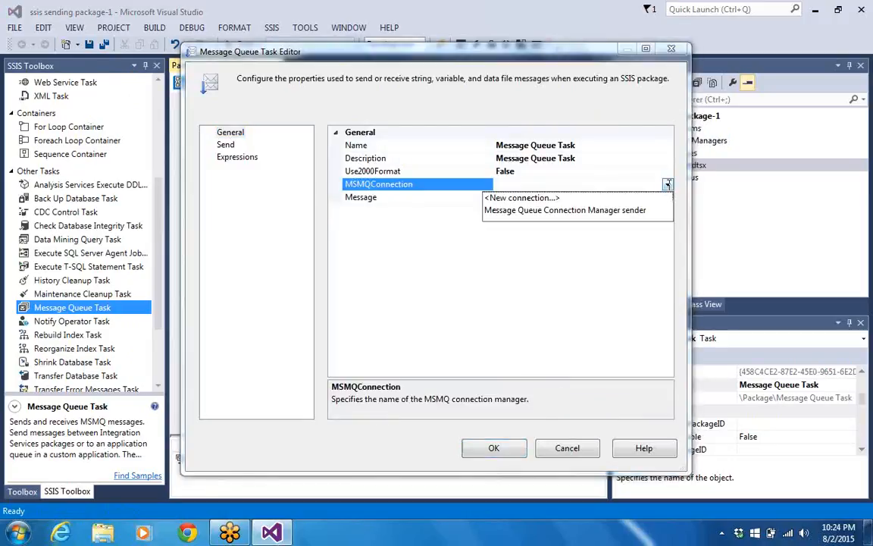
left_click(564, 209)
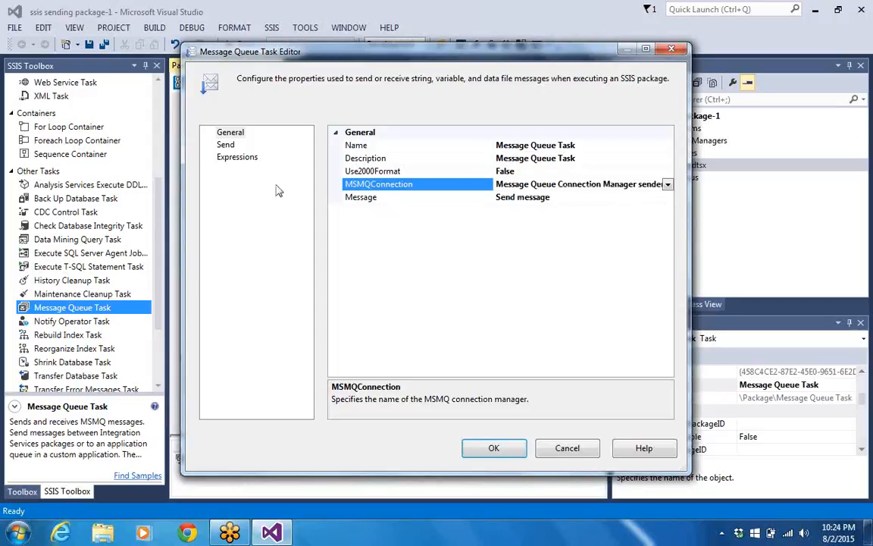
- Configure the task to send a String message with the text structuredQueryLanguage and save its settings
left_click(219, 148)
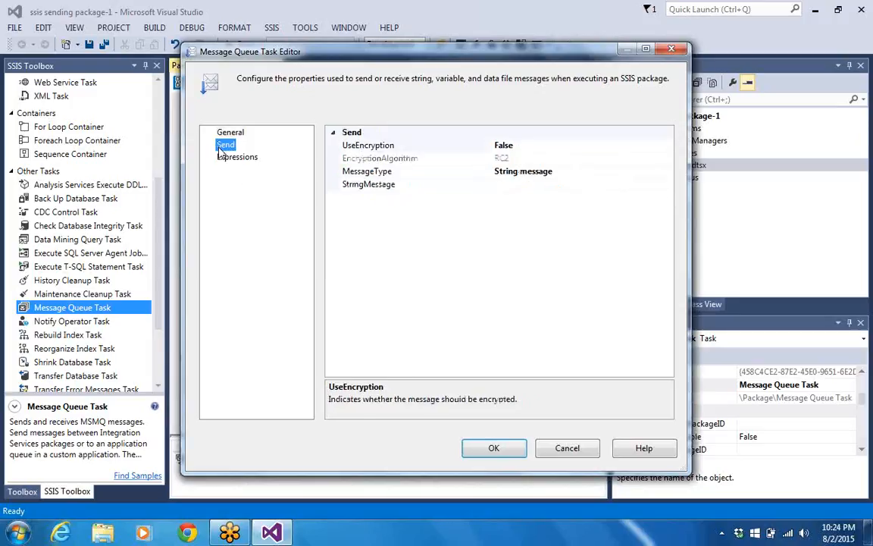
left_click(597, 173)
left_click(666, 173)
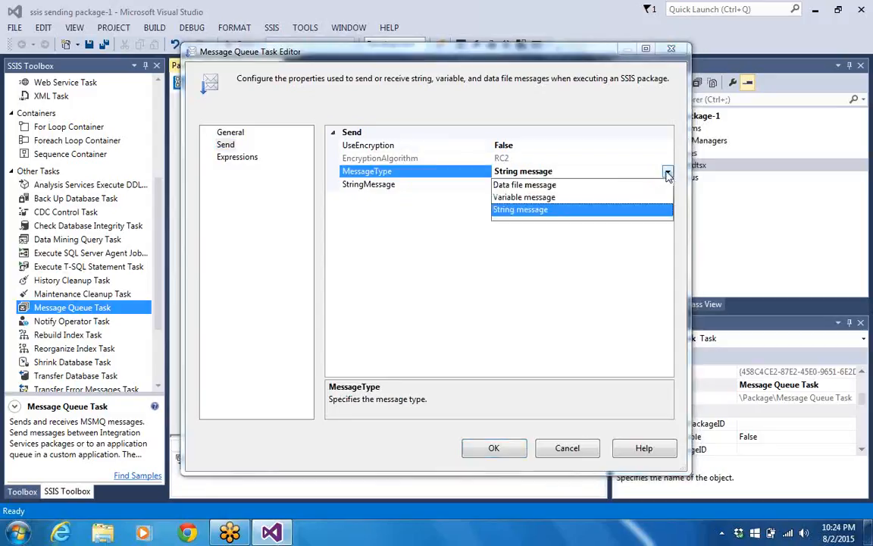
left_click(559, 211)
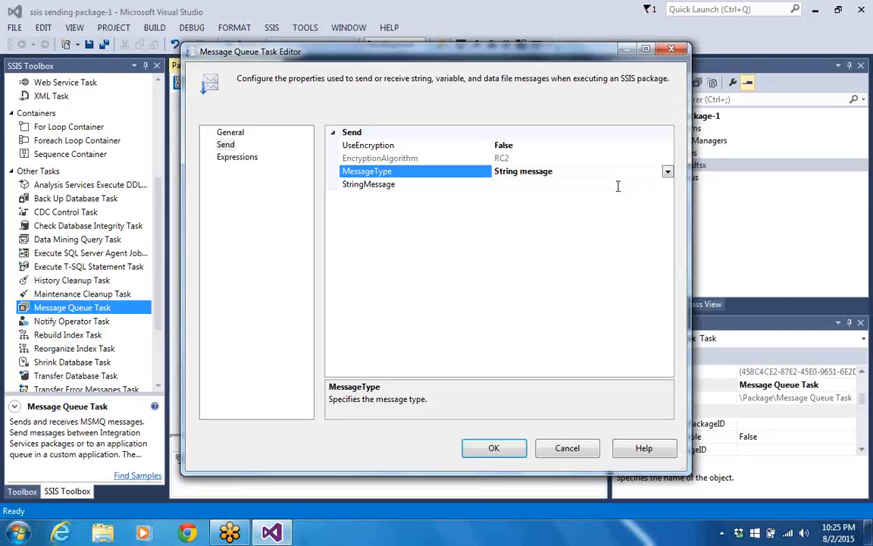
left_click(618, 187)
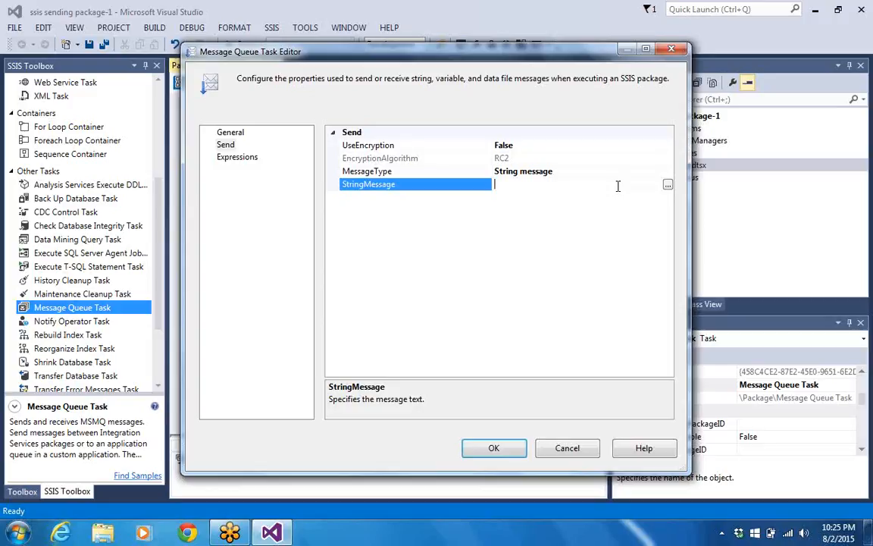
type("structuredQueryL")
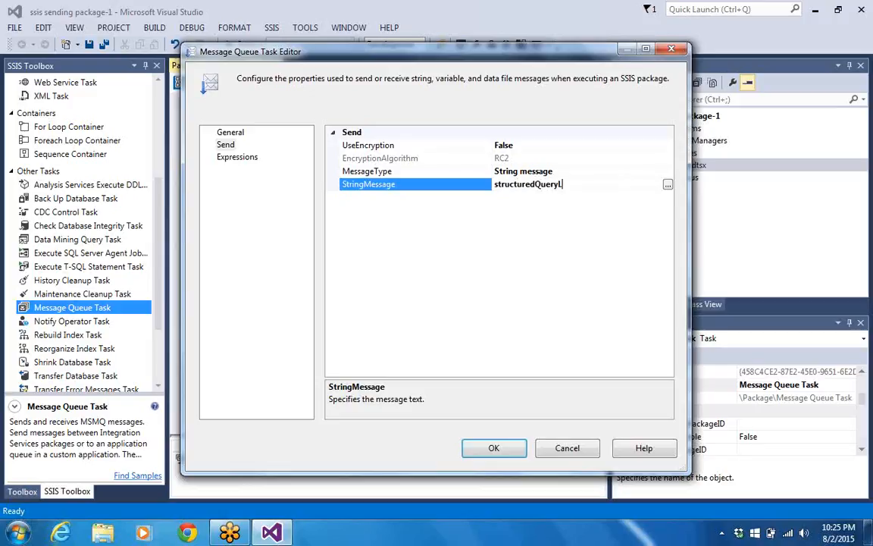
type("anguage")
left_click(233, 157)
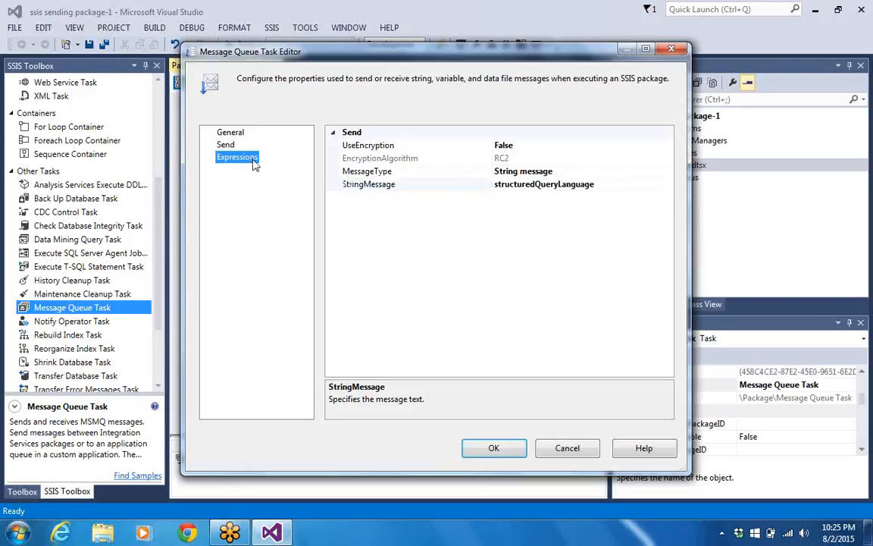
left_click(497, 453)
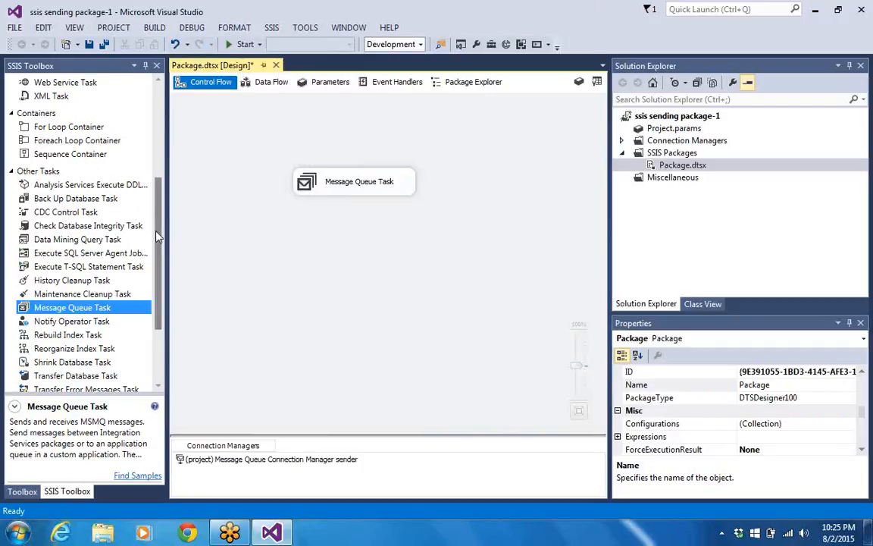
left_click_drag(157, 238, 161, 165)
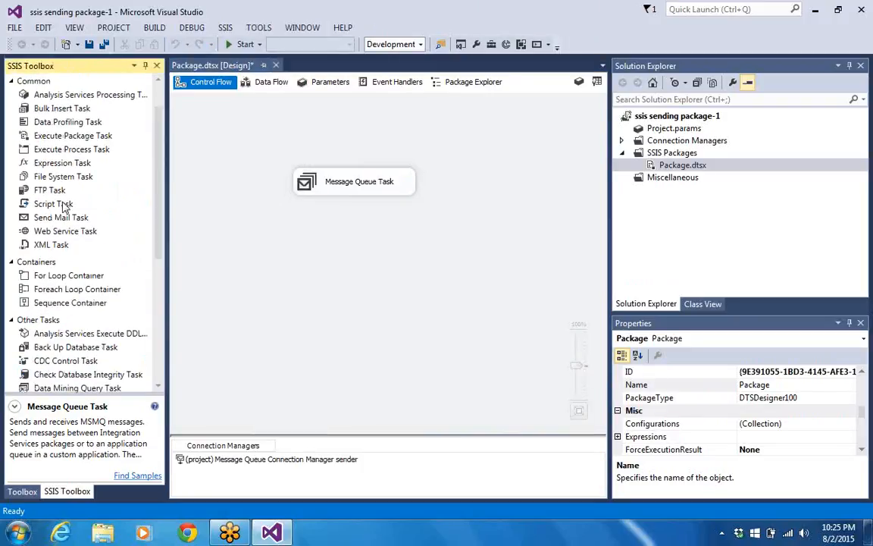
left_click_drag(64, 205, 137, 205)
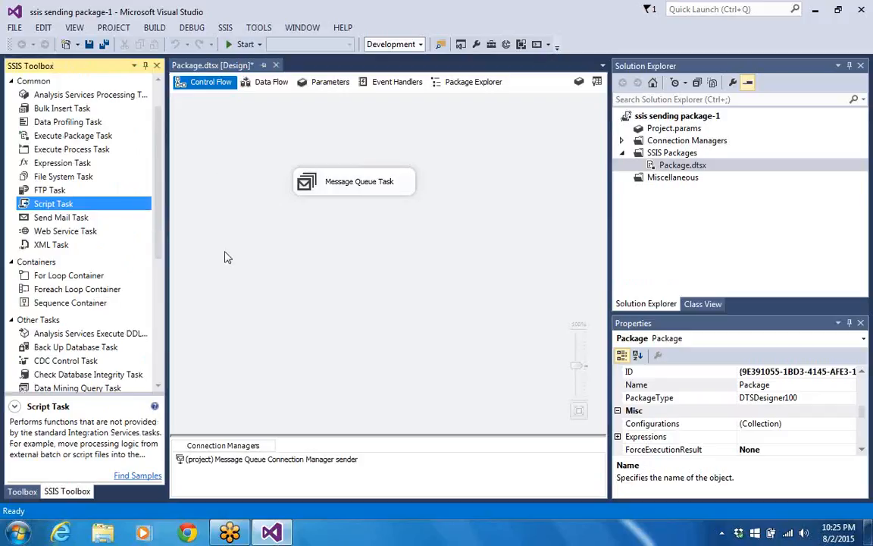
left_click(223, 274)
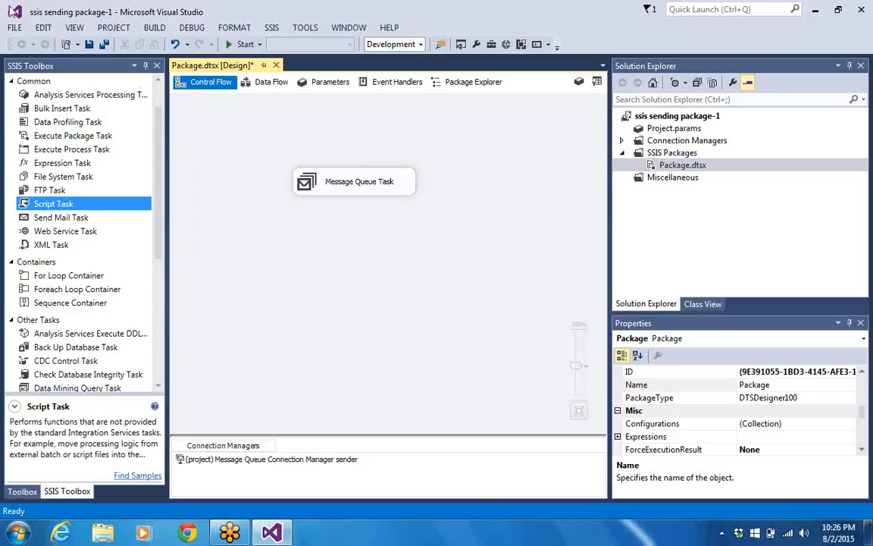
- Create a new Integration Services project named ssis receiver, saving the changes to the sending package
left_click(13, 29)
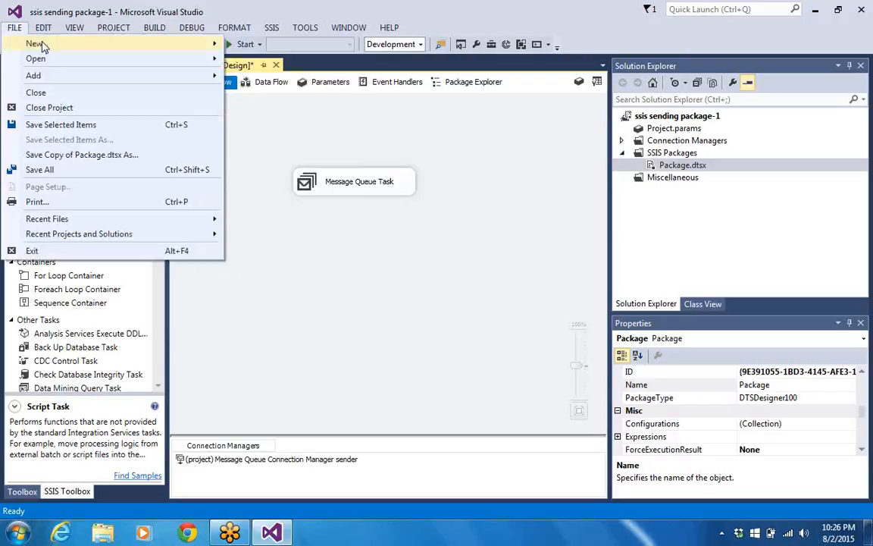
mouse_move(46, 43)
left_click(247, 47)
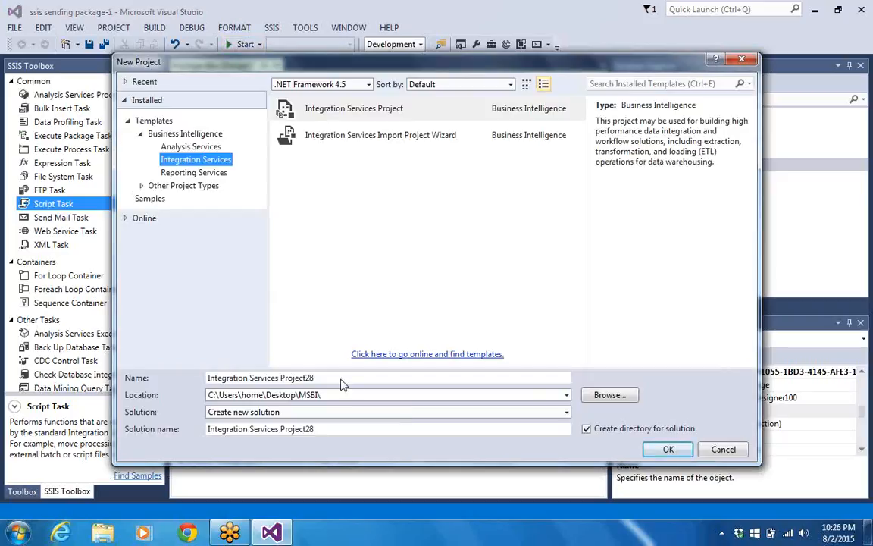
type("ssis")
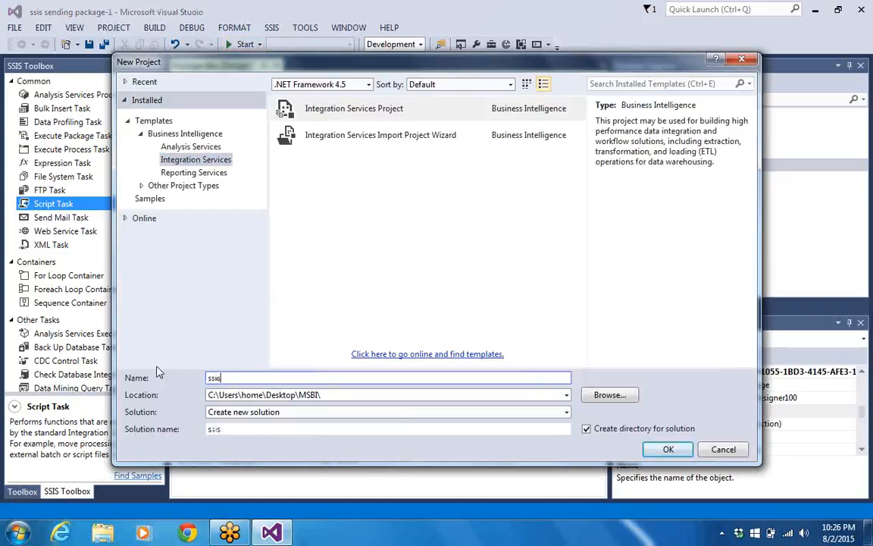
type(" receiver")
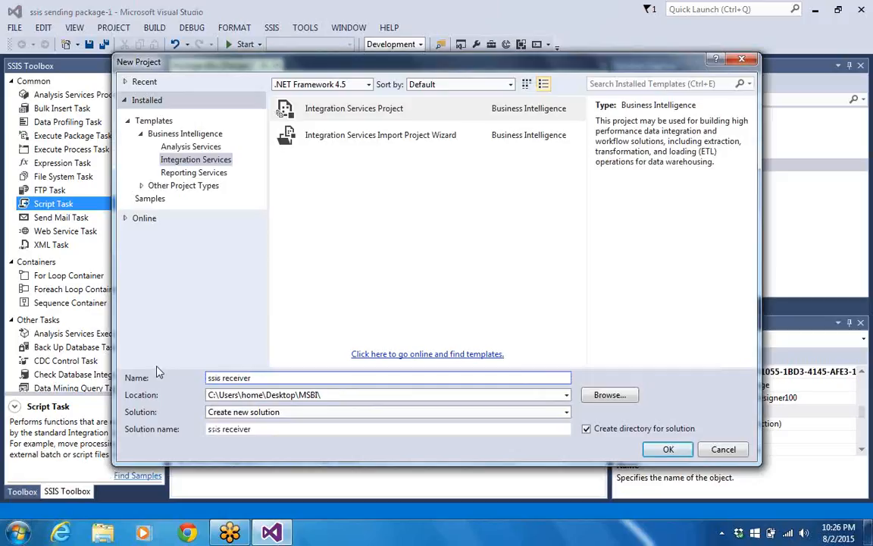
left_click(669, 450)
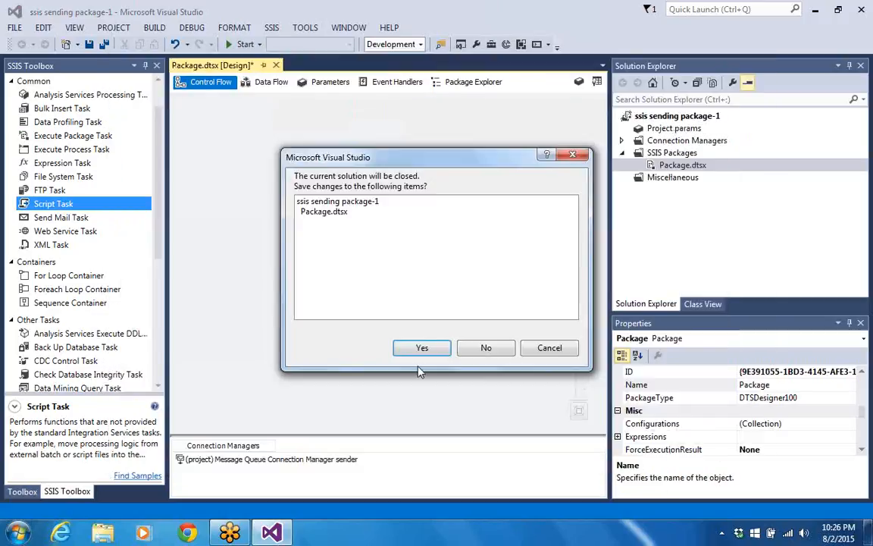
left_click(413, 347)
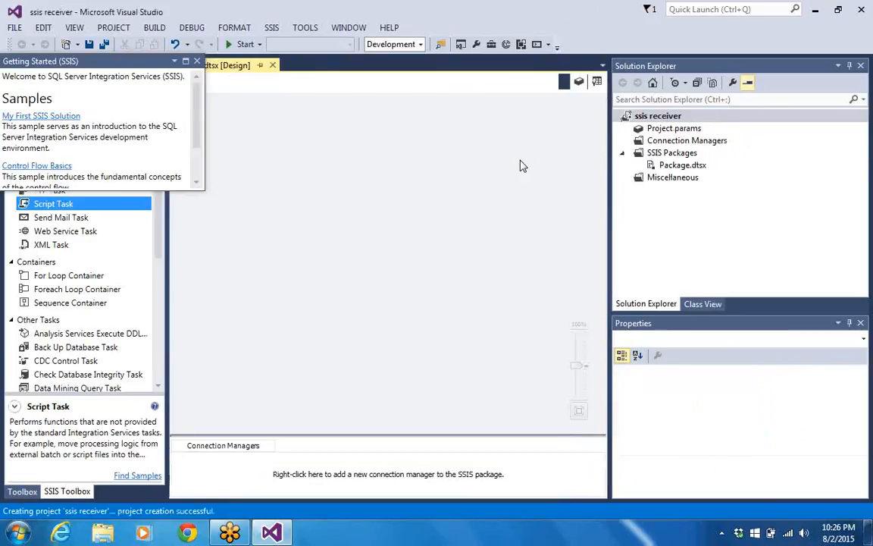
- Start adding an MSMQ connection manager to the ssis receiver project's Connection Managers
left_click(654, 141)
right_click(653, 141)
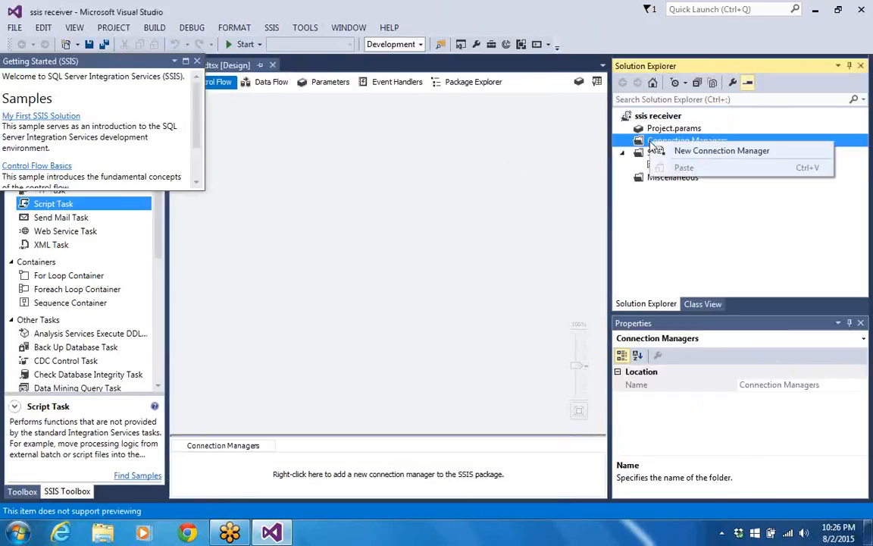
left_click(661, 149)
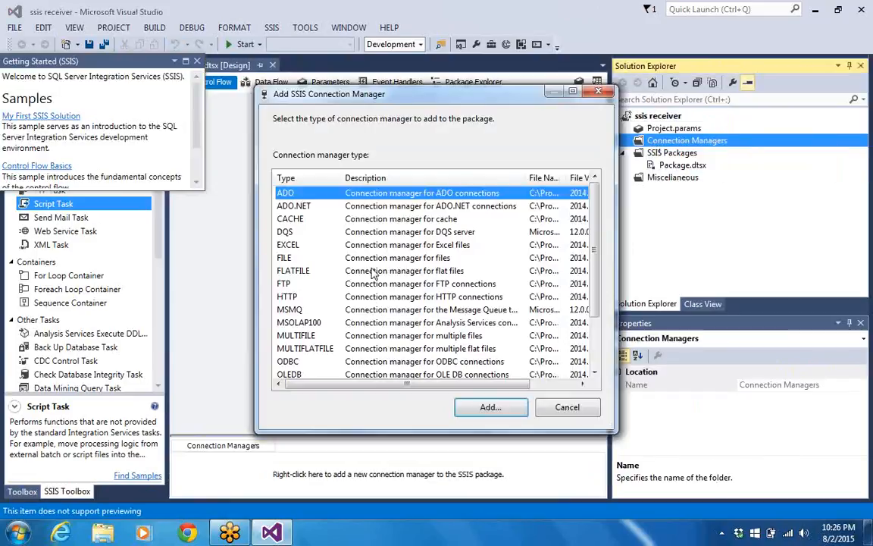
left_click(371, 311)
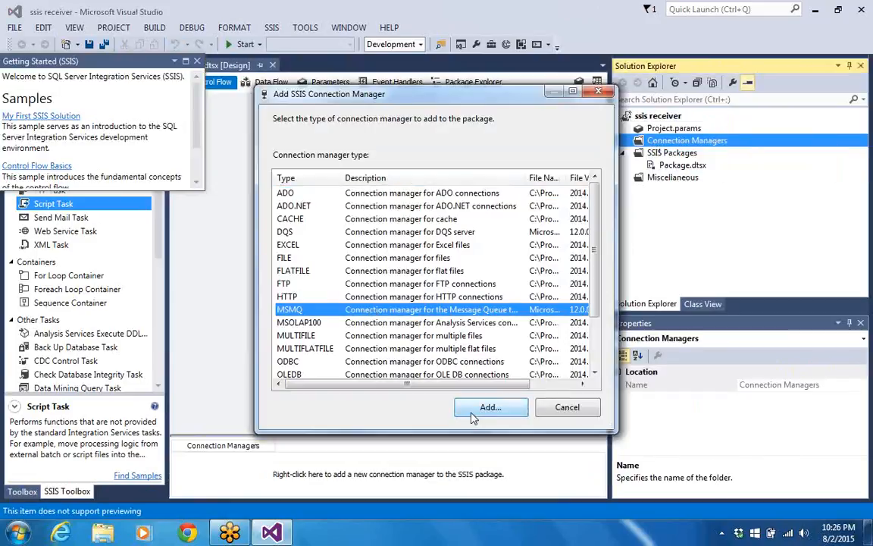
left_click(473, 407)
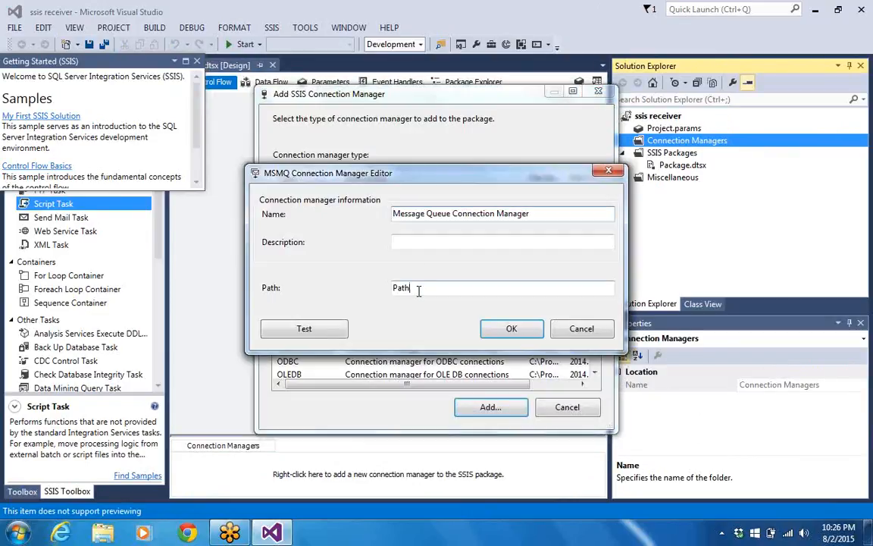
- Set the receiver connection manager's path to .\private$\Augustmonday, test the connection and save it
left_click_drag(419, 289, 385, 289)
key("BackSpace")
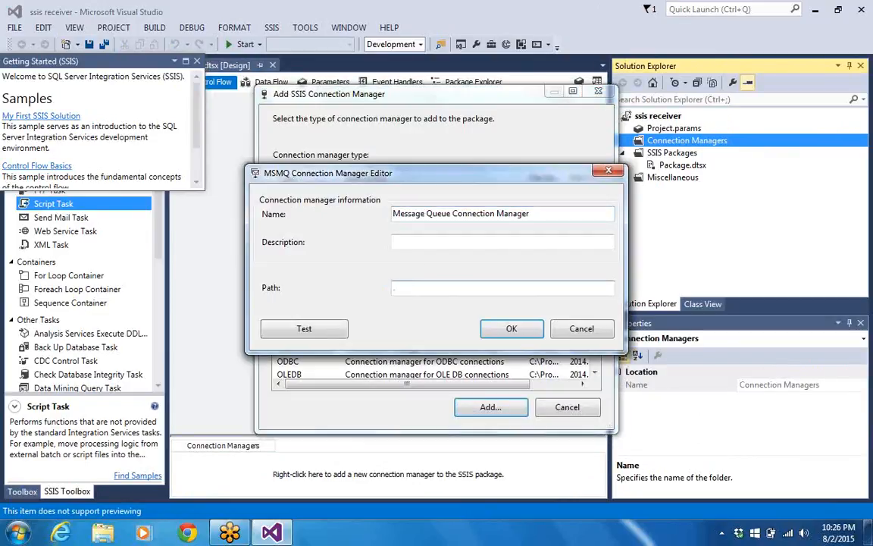
type(".\\private$\\Augus")
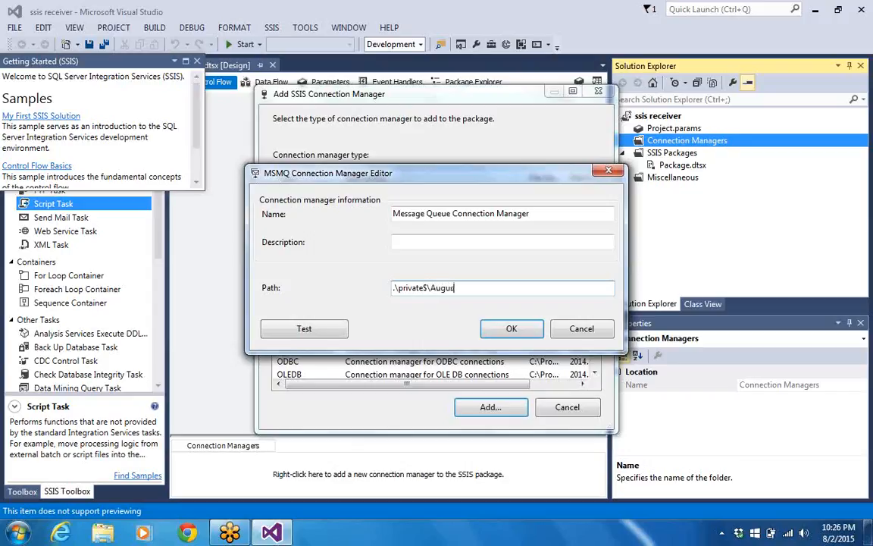
type("tmonday")
left_click(321, 331)
left_click(623, 288)
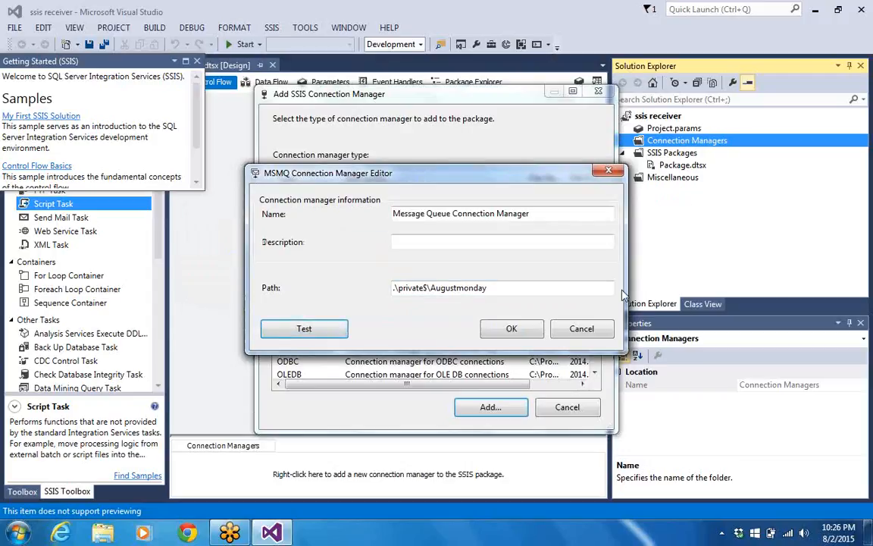
left_click(511, 329)
- Add a package-scoped variable named receVariable to the receiver package
left_click(344, 204)
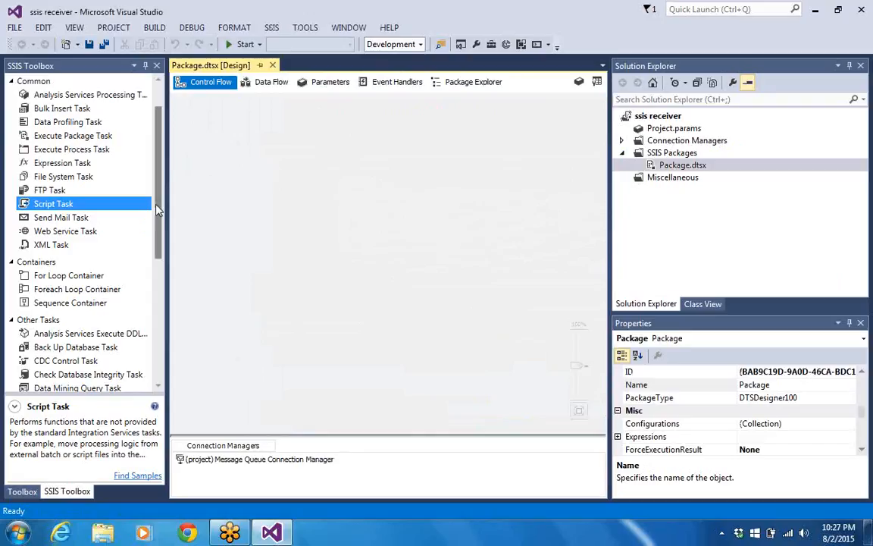
left_click_drag(158, 211, 160, 318)
right_click(331, 179)
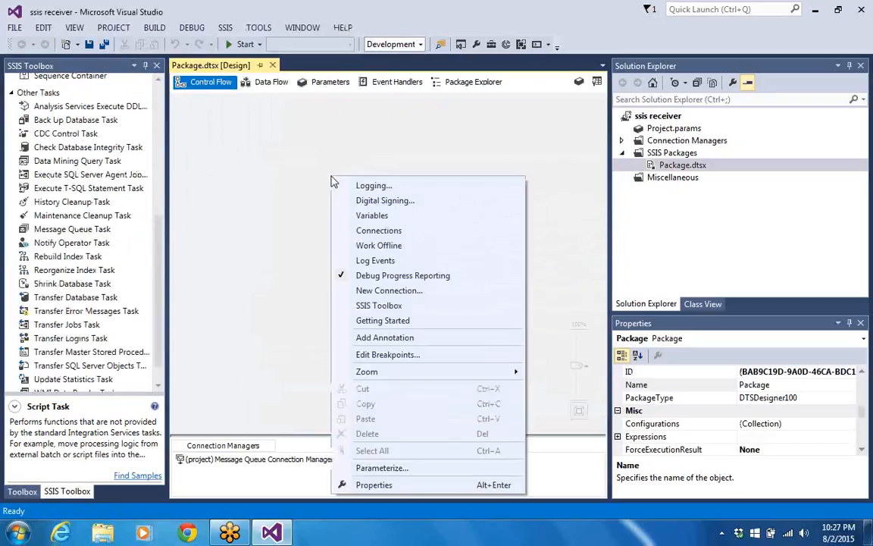
left_click(364, 216)
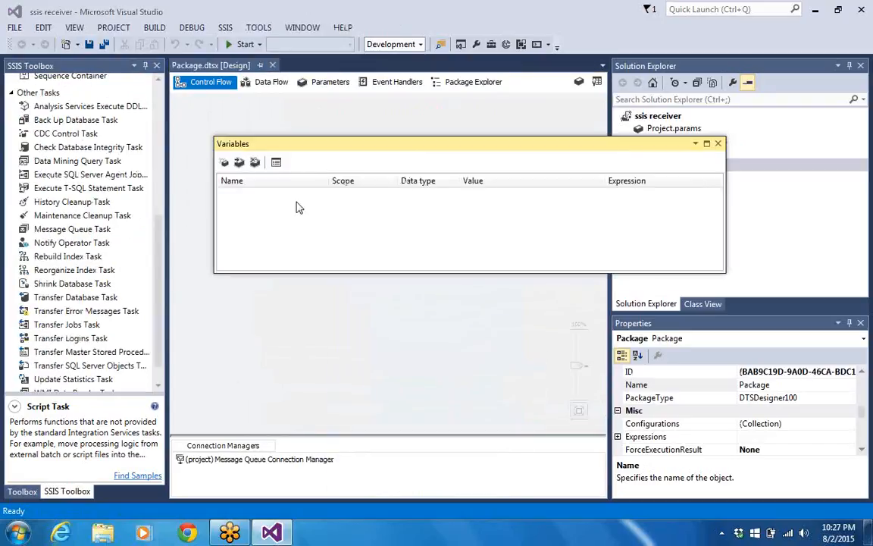
left_click(224, 163)
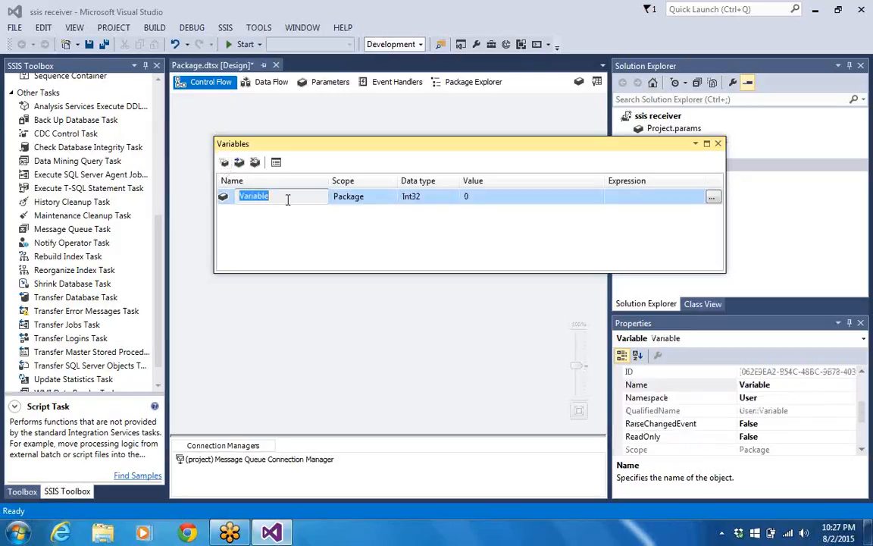
type("receVariable")
key("Return")
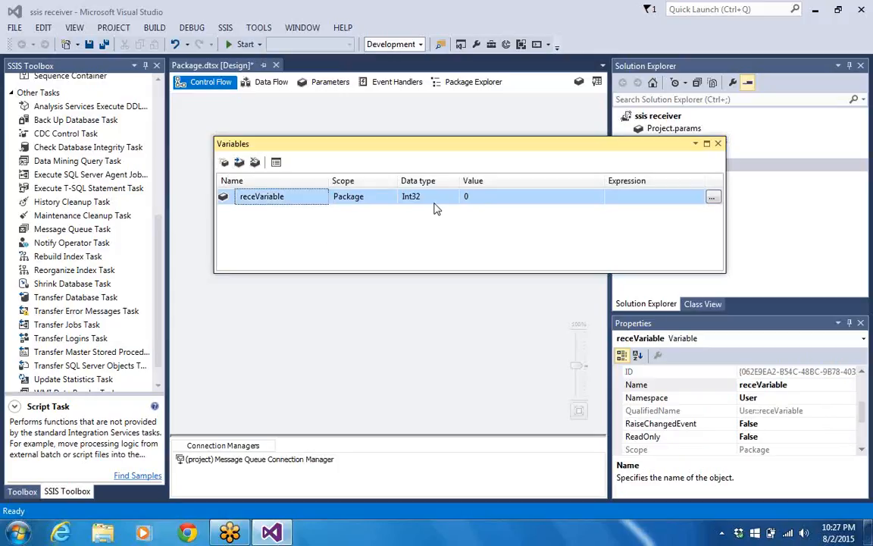
- Set receVariable's data type to String with the value 0 and close the variables window
left_click(439, 202)
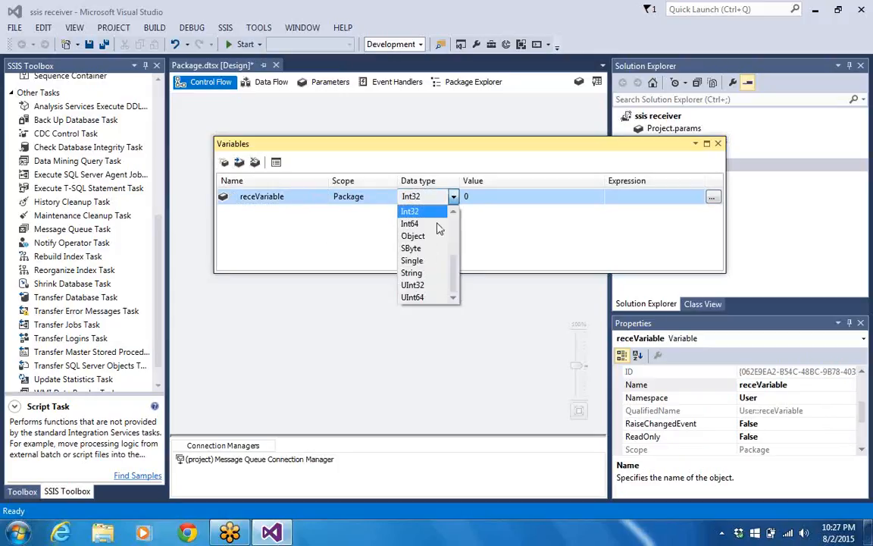
left_click(413, 272)
left_click(512, 248)
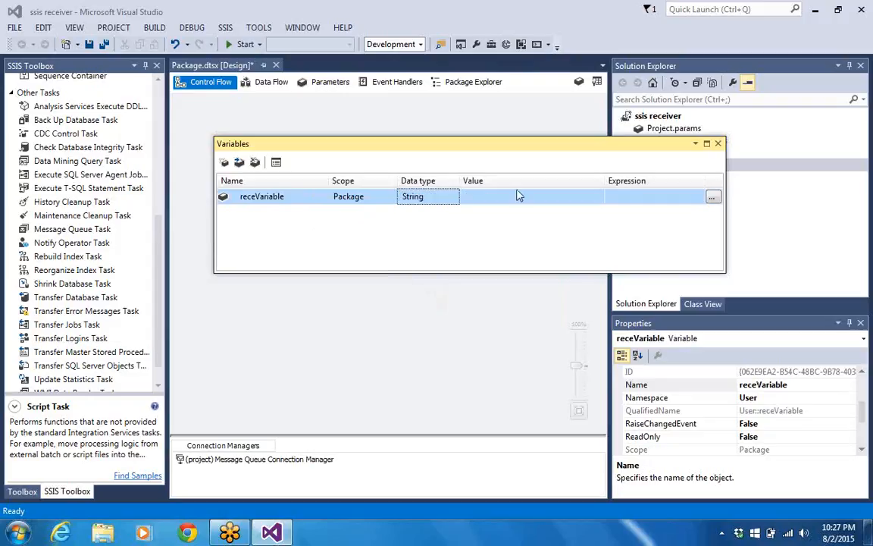
left_click(515, 200)
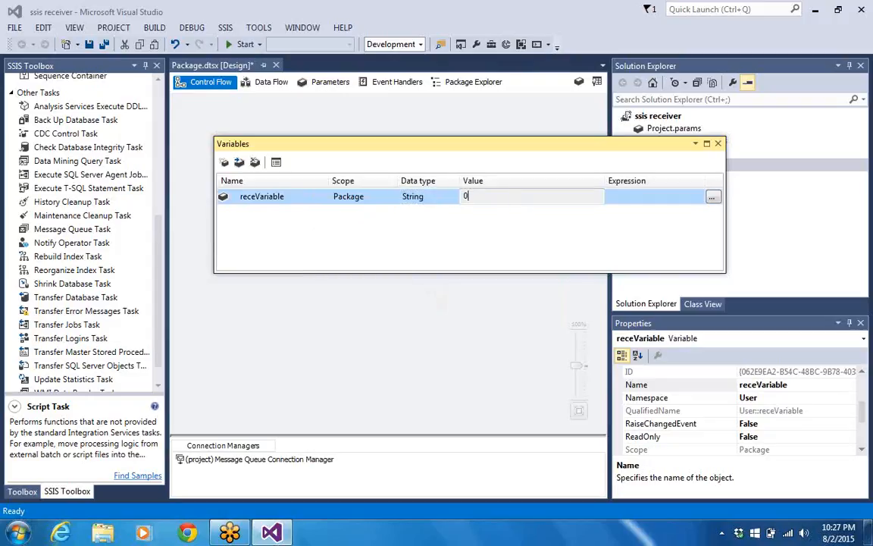
left_click(513, 222)
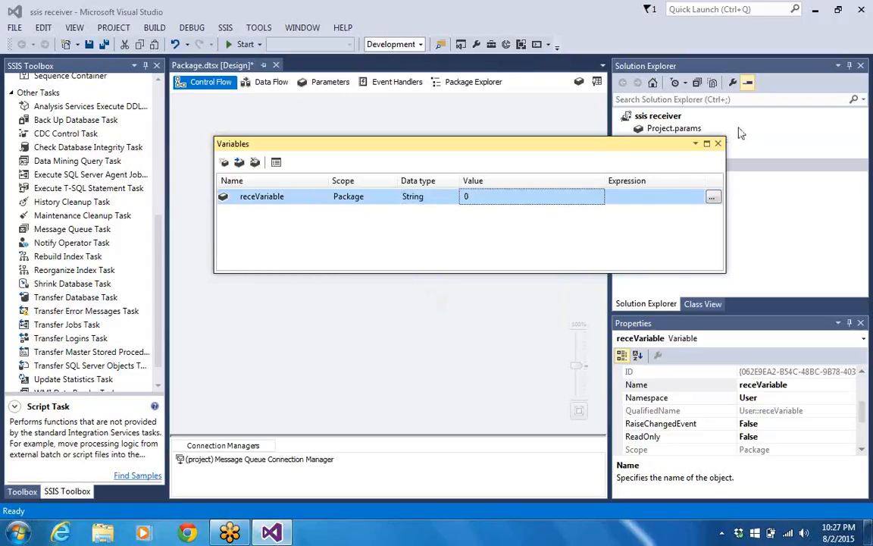
left_click(718, 143)
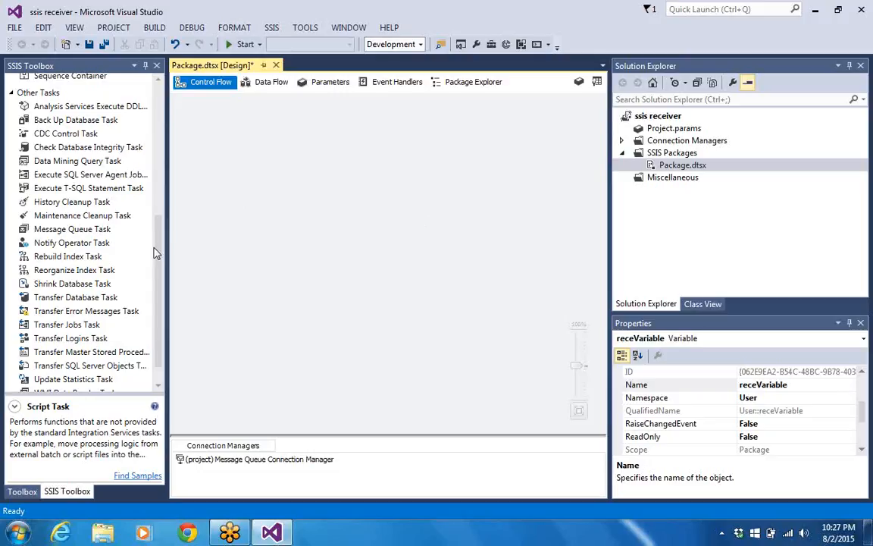
- Add a Message Queue Task to the receiver package's control flow
left_click_drag(102, 228, 336, 154)
left_click(350, 248)
left_click(385, 171)
- Set the Message Queue Task's MSMQConnection to Message Queue Connection Manager and its Message option to Receive message
right_click(392, 173)
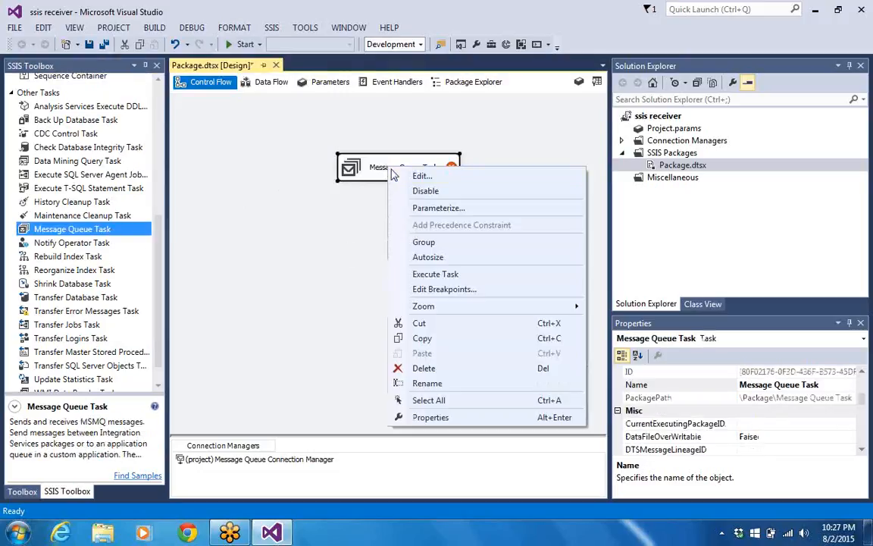
left_click(395, 177)
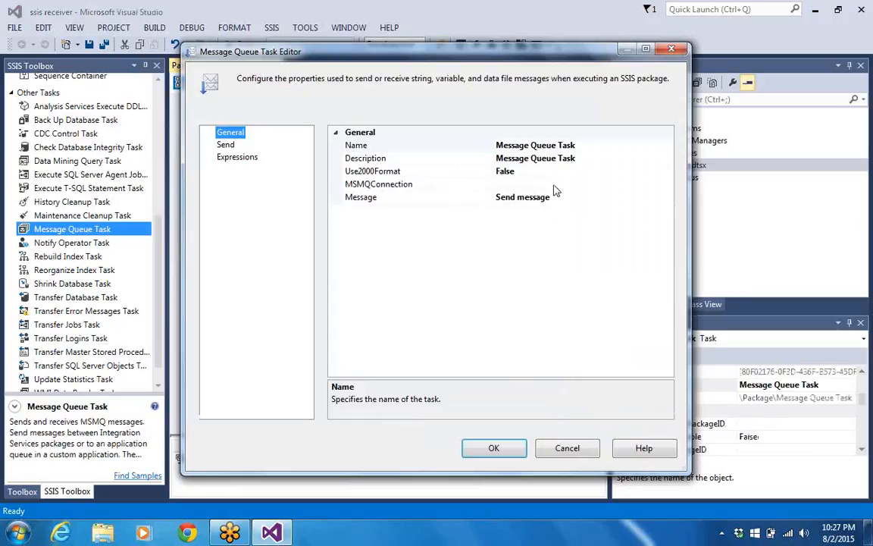
left_click(608, 185)
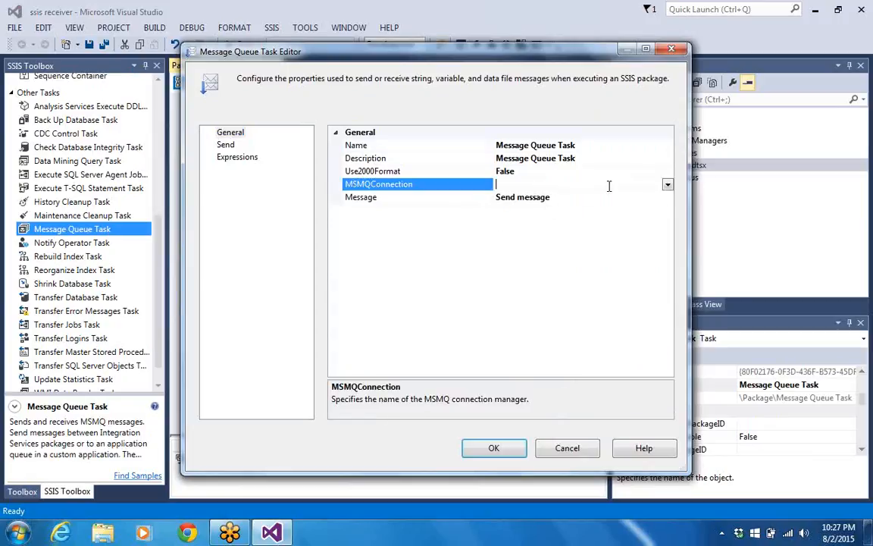
left_click(666, 185)
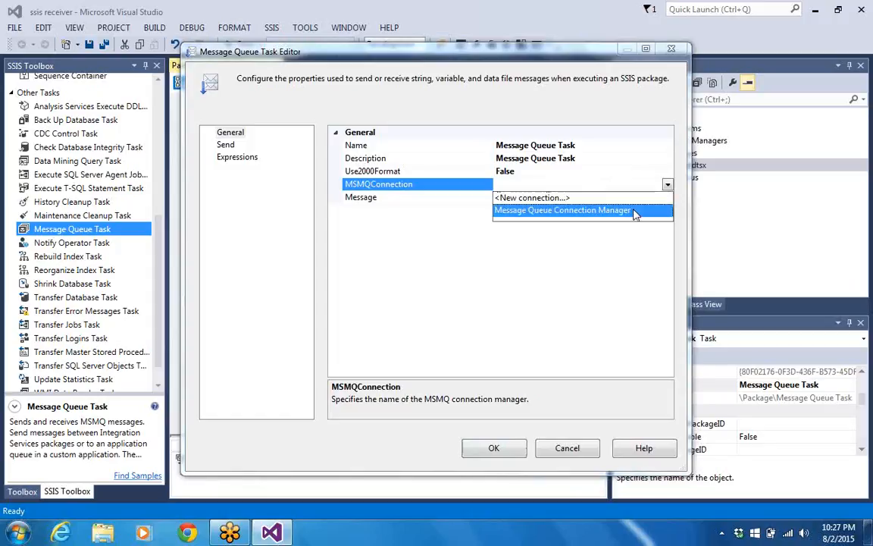
left_click(630, 210)
left_click(556, 196)
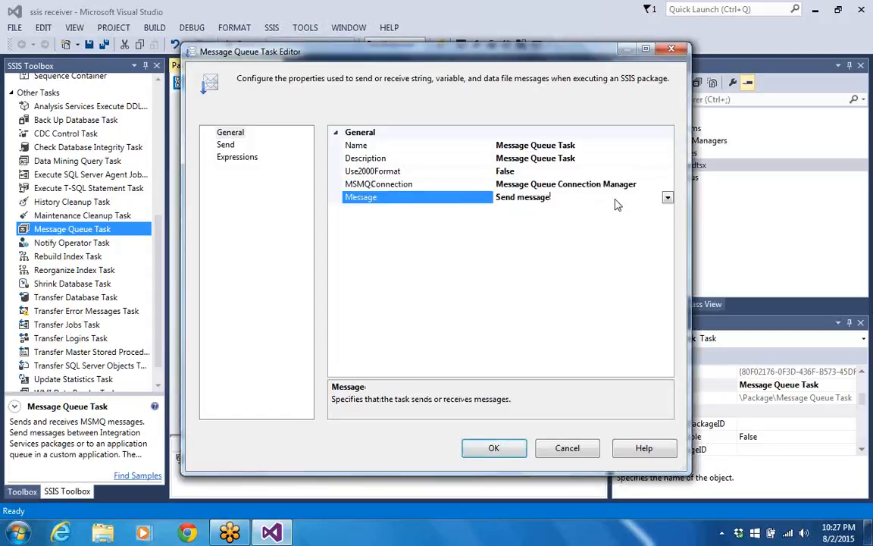
left_click(667, 197)
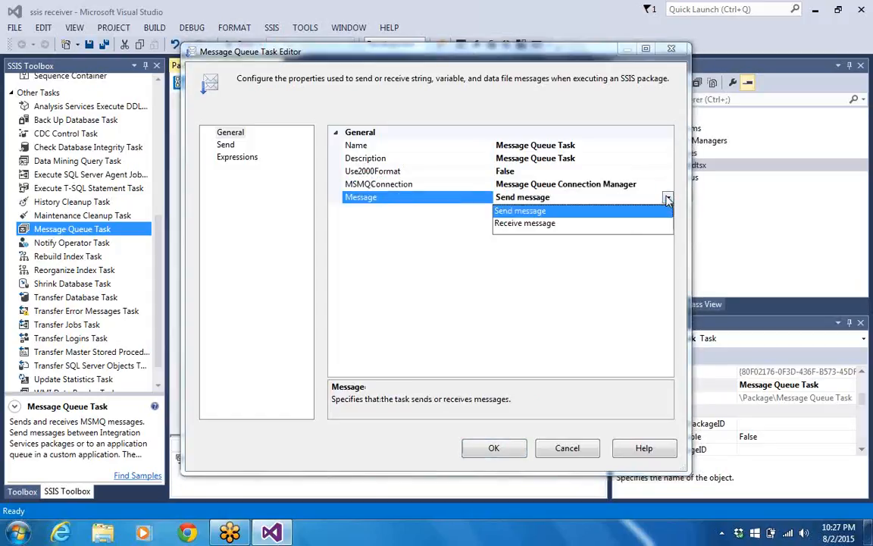
left_click(573, 223)
- Set the task's receive MessageType to String message to variable and its Variable to User::receVariable
left_click(230, 146)
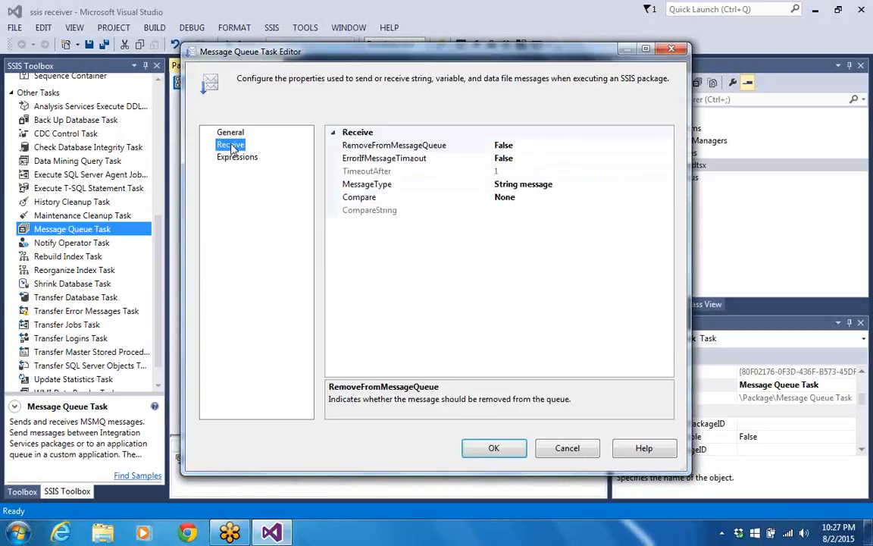
left_click(584, 184)
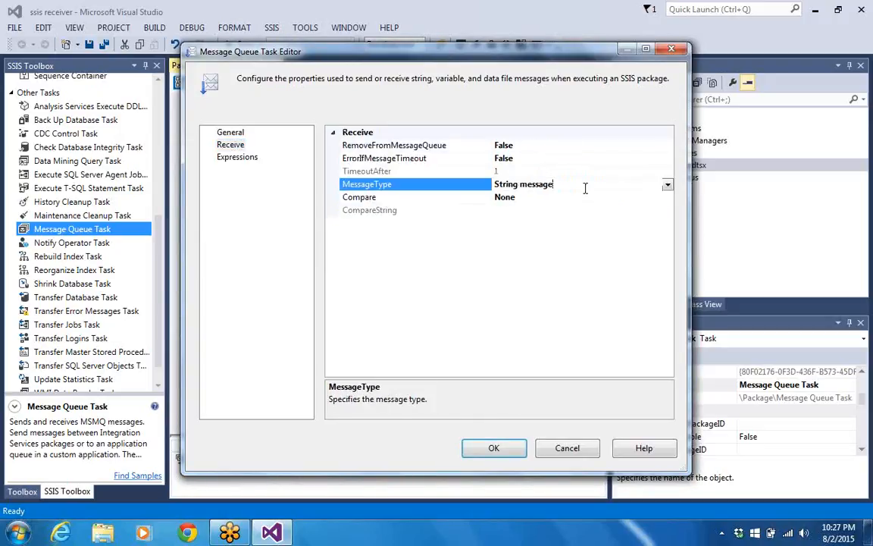
left_click(666, 184)
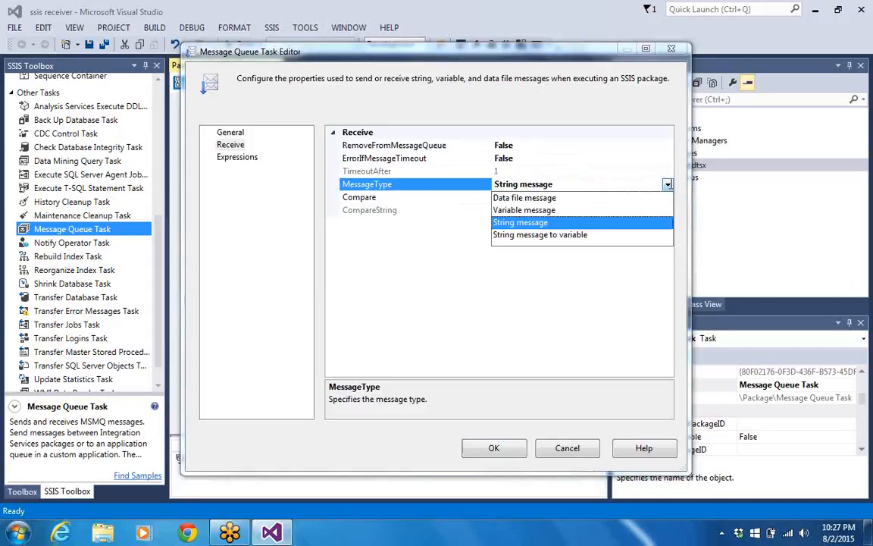
left_click(549, 235)
left_click(615, 224)
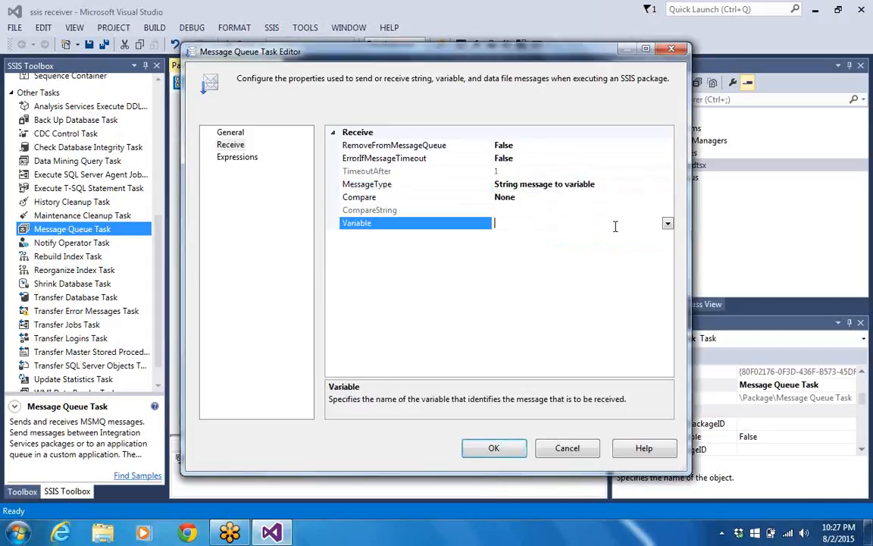
left_click(668, 225)
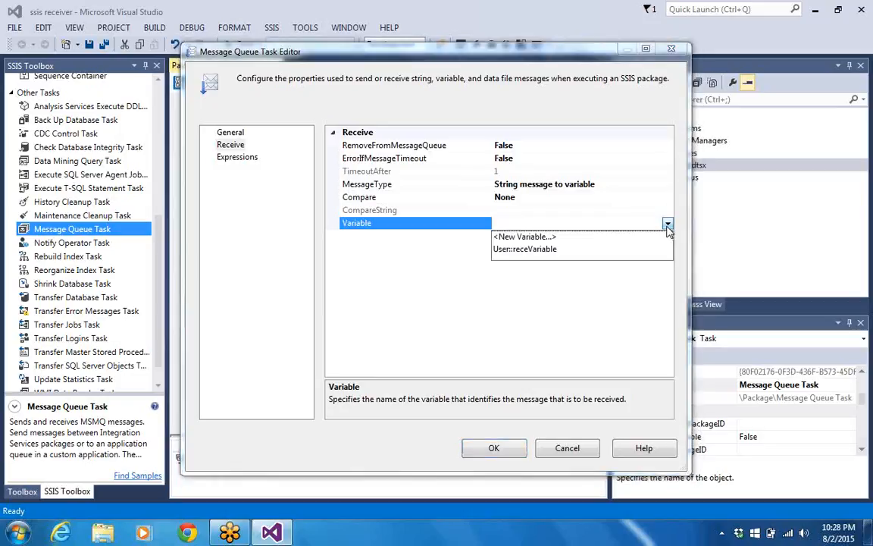
left_click(551, 250)
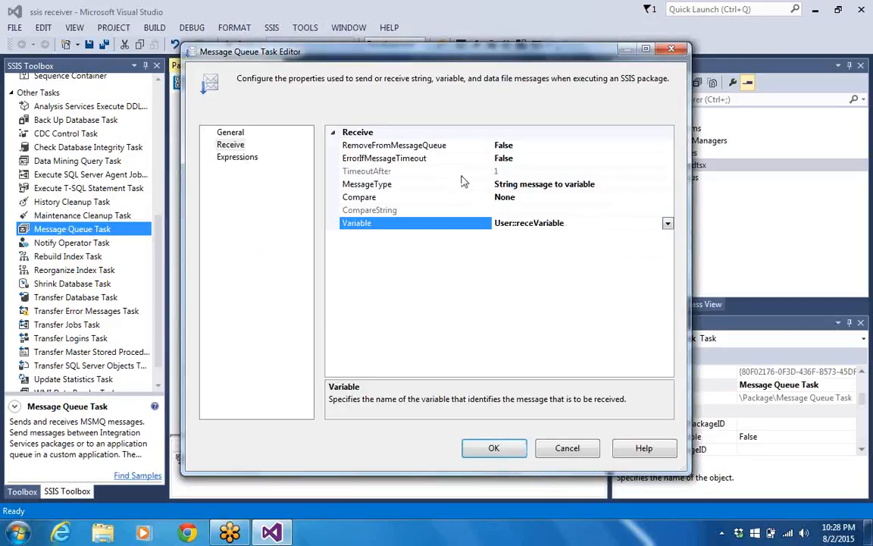
- Set RemoveFromMessageQueue to True and save the Message Queue Task's settings
left_click(596, 147)
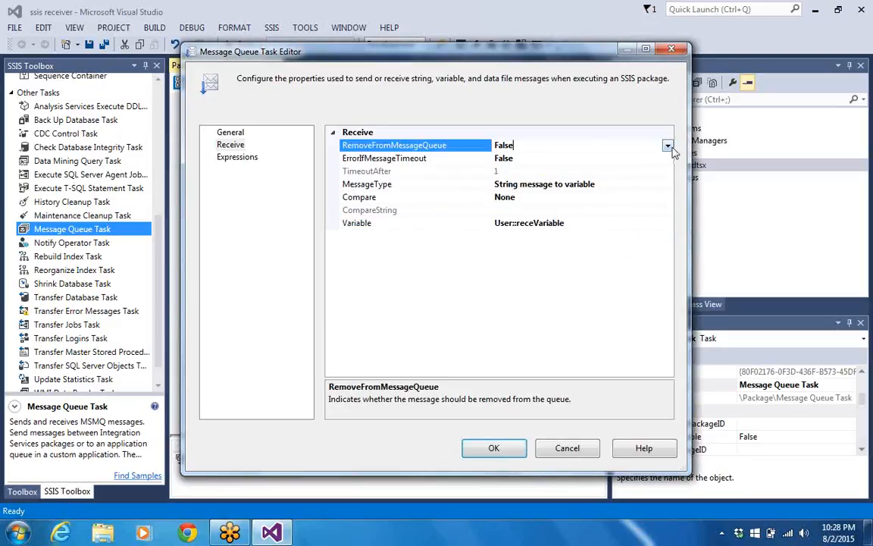
left_click(666, 146)
left_click(576, 159)
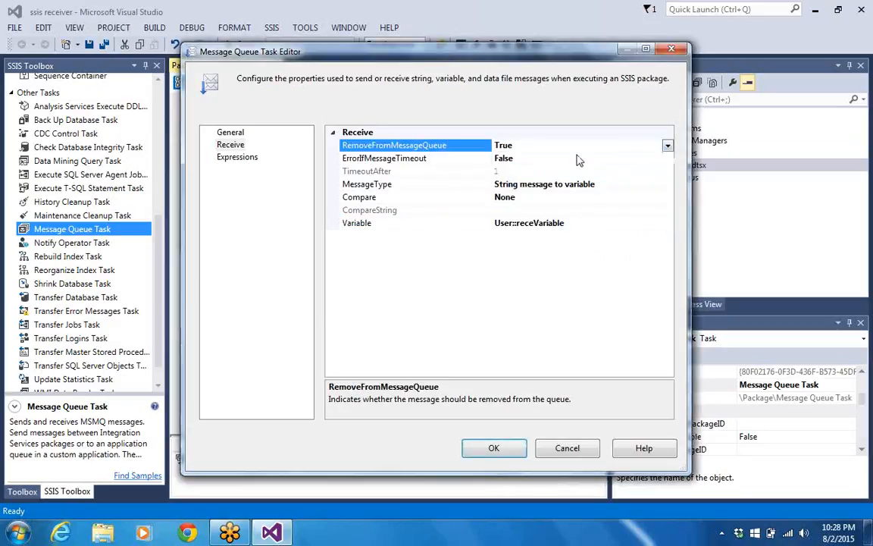
left_click(242, 162)
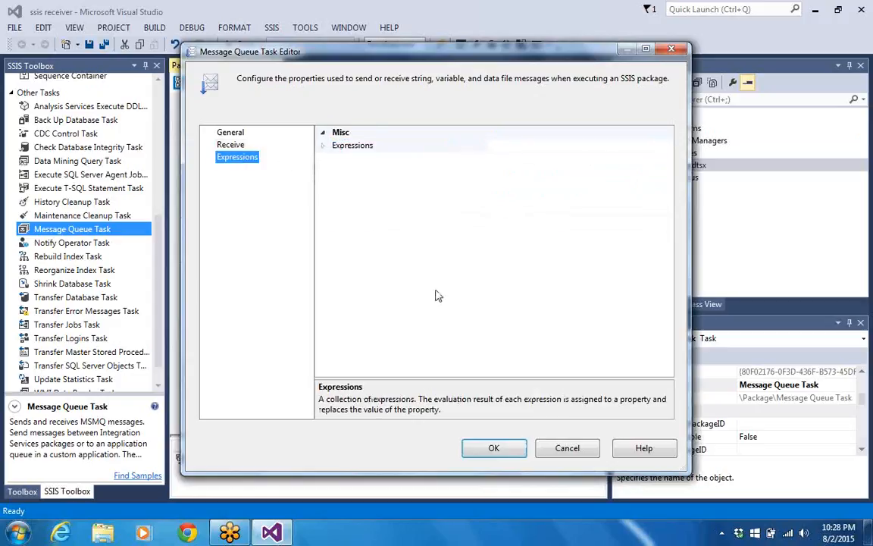
left_click(494, 450)
left_click(314, 221)
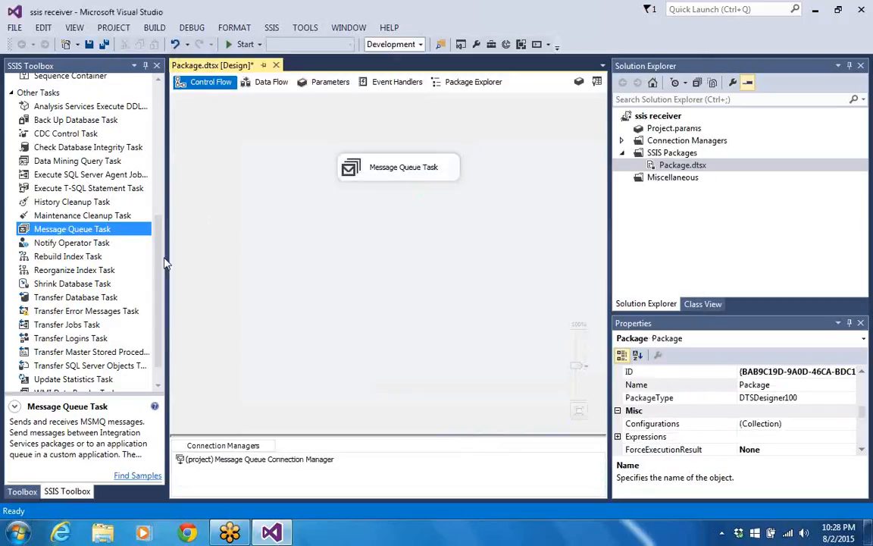
- Add a Script Task below the Message Queue Task and link it with a precedence constraint from the Message Queue Task
left_click_drag(165, 263, 169, 170)
left_click_drag(50, 174, 366, 231)
left_click(373, 168)
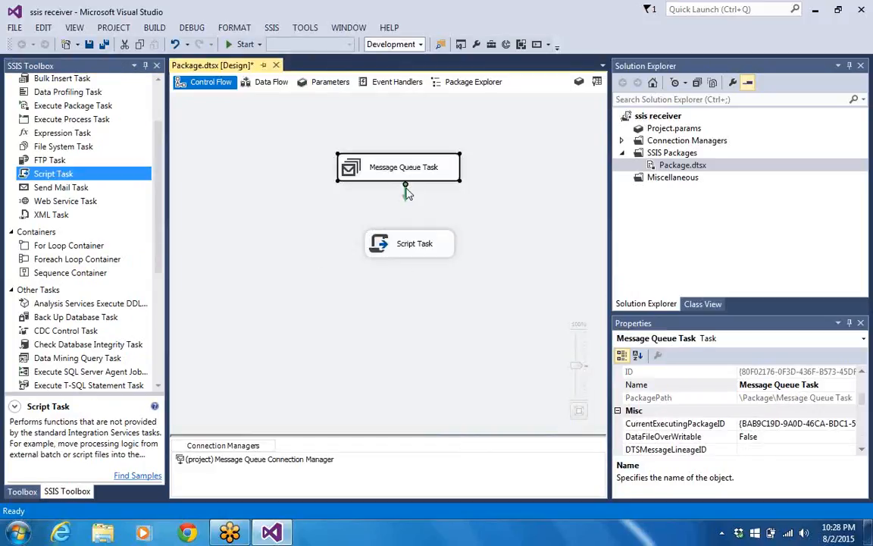
left_click_drag(405, 187, 410, 243)
left_click(411, 273)
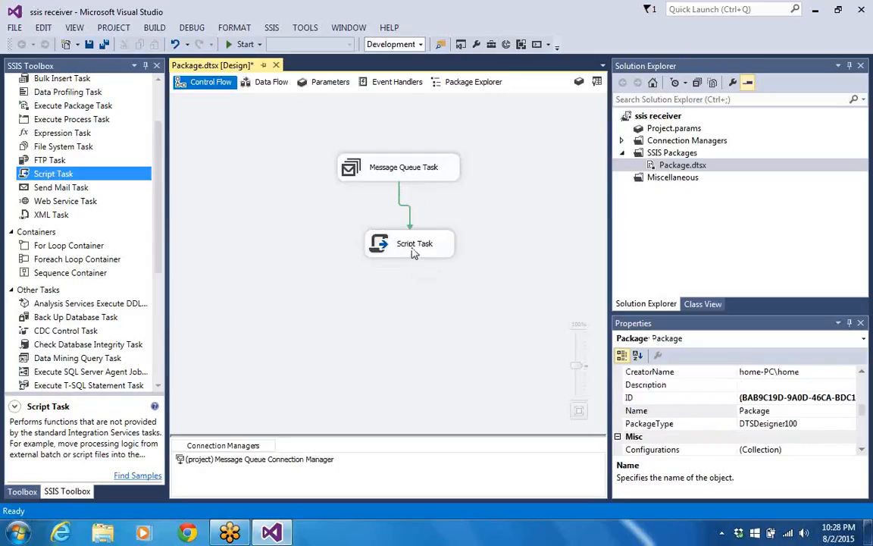
- Set the Script Task's ReadOnlyVariables to User::receVariable
right_click(413, 253)
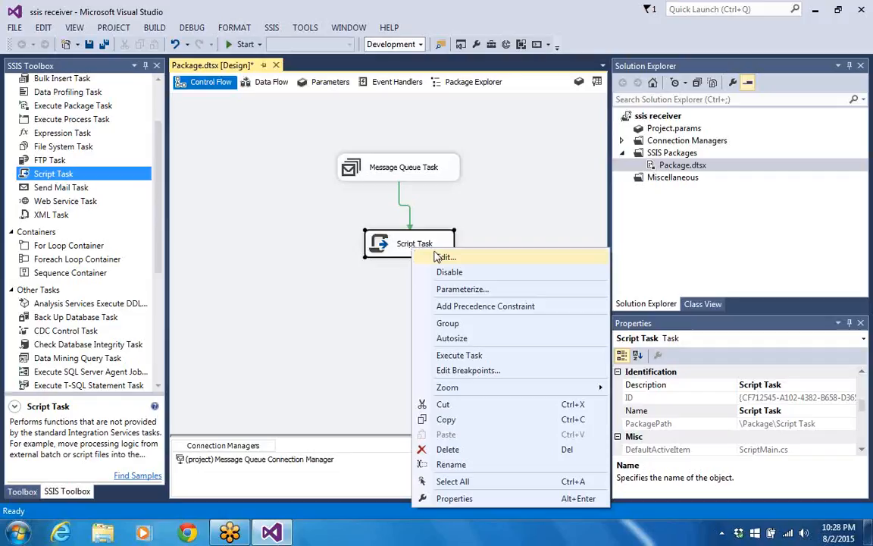
left_click(440, 257)
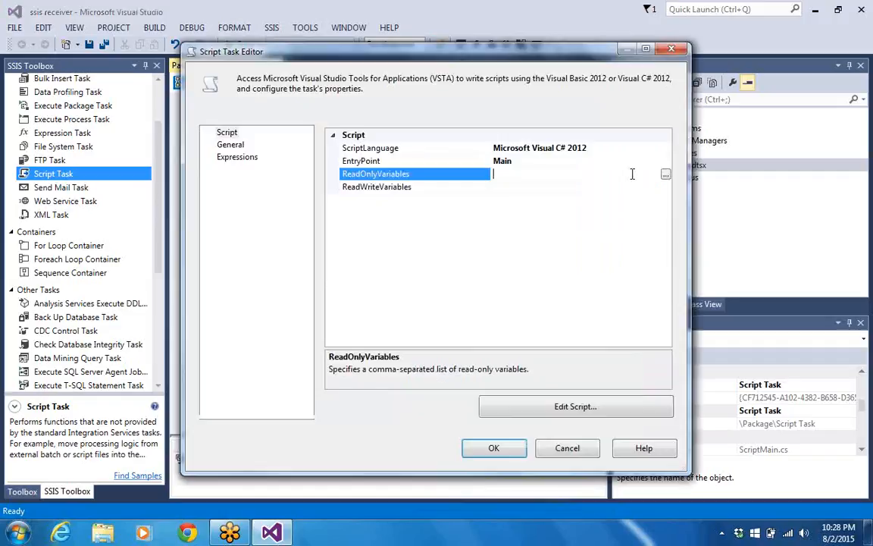
left_click(665, 174)
left_click_drag(407, 198, 407, 252)
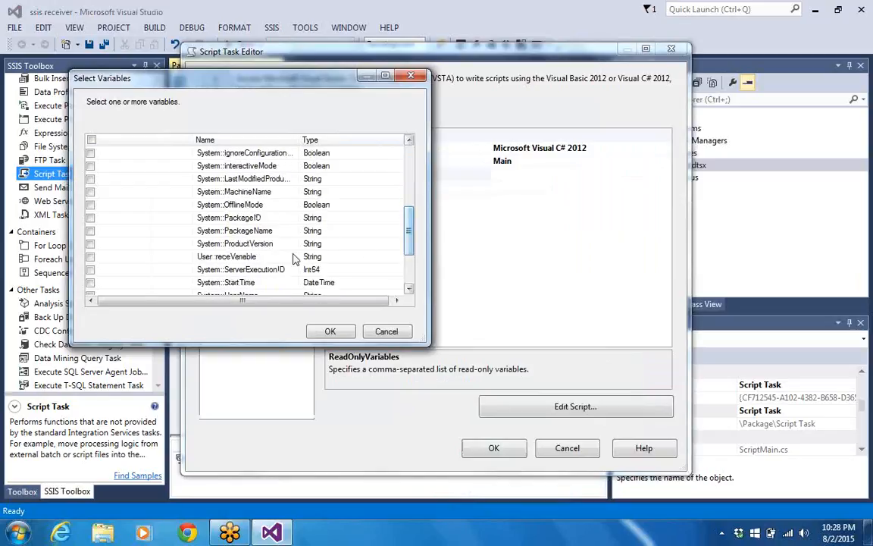
left_click(188, 258)
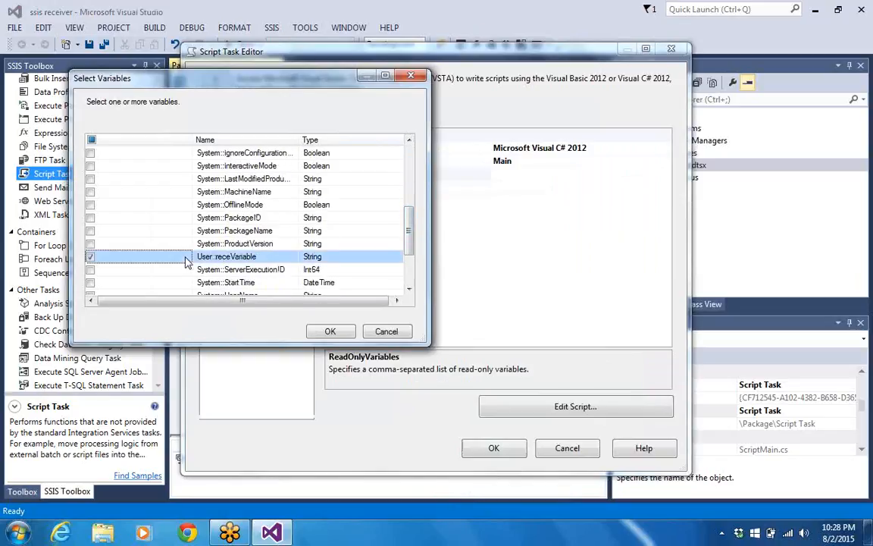
left_click(329, 331)
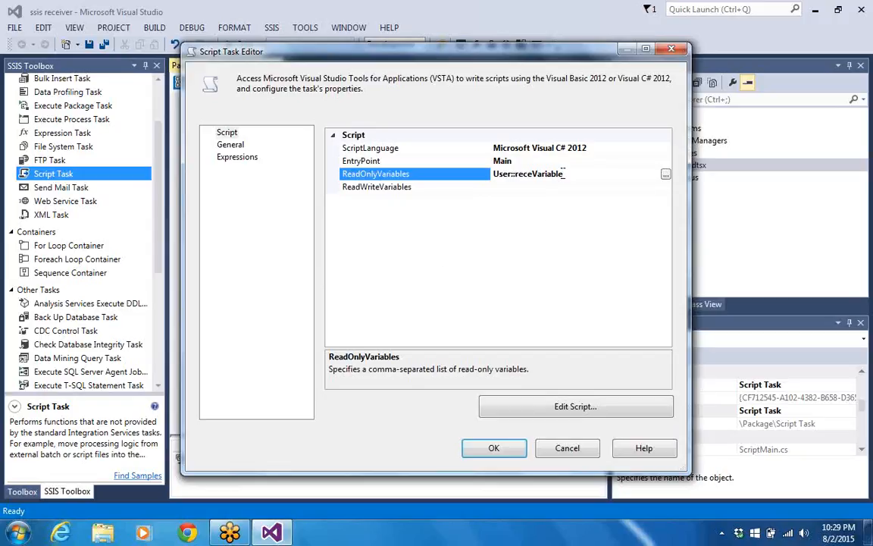
- Copy the User::receVariable name from ReadOnlyVariables and open the Script Task's script for editing
left_click_drag(563, 172, 447, 162)
key("ctrl+c")
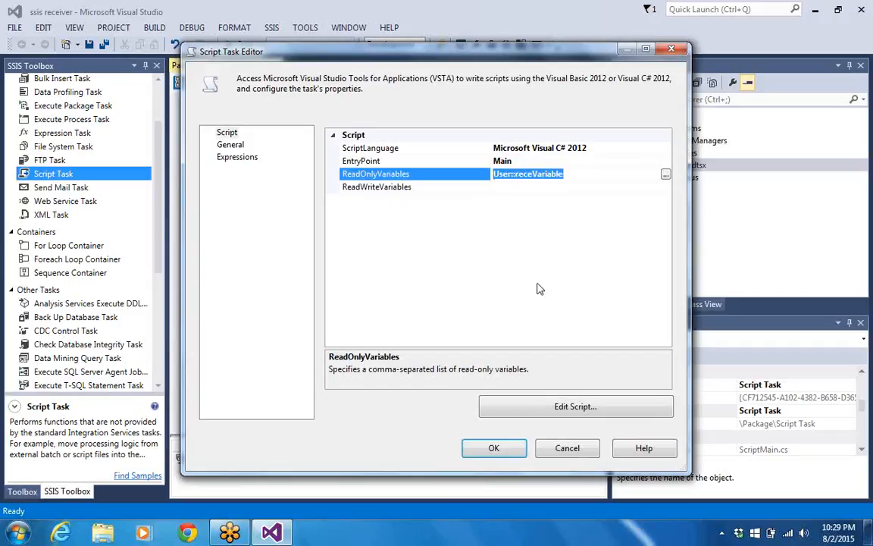
left_click(553, 407)
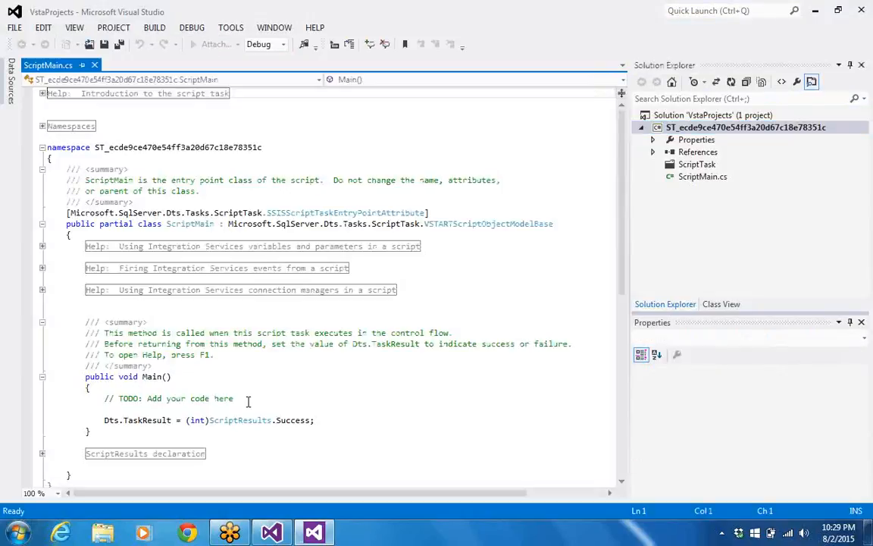
- Start a MessageBox.Show call on a new line below the TODO comment in the script's Main method
left_click(247, 401)
key("Return")
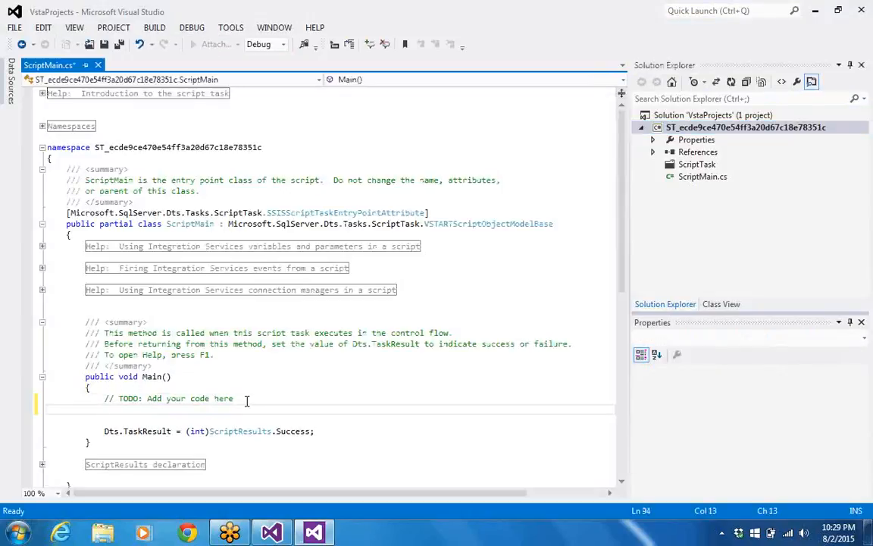
type("Me")
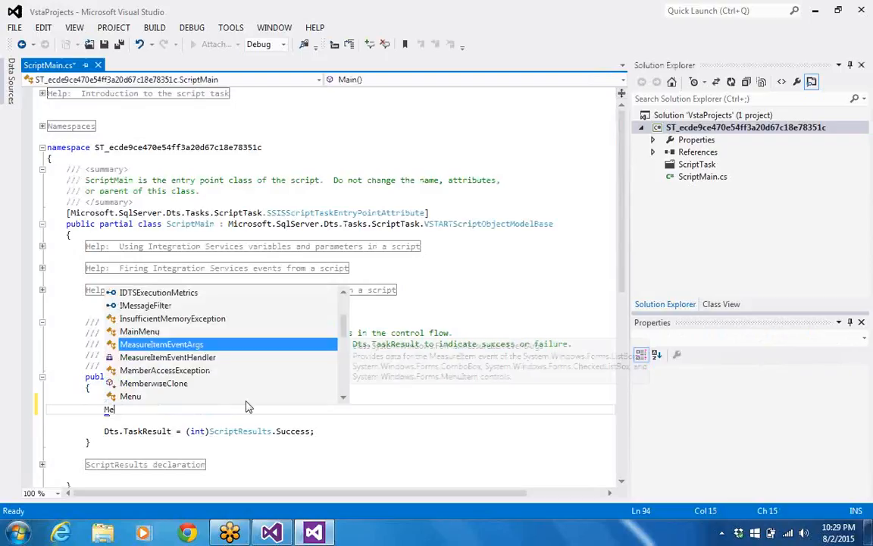
type("ss")
key("Down")
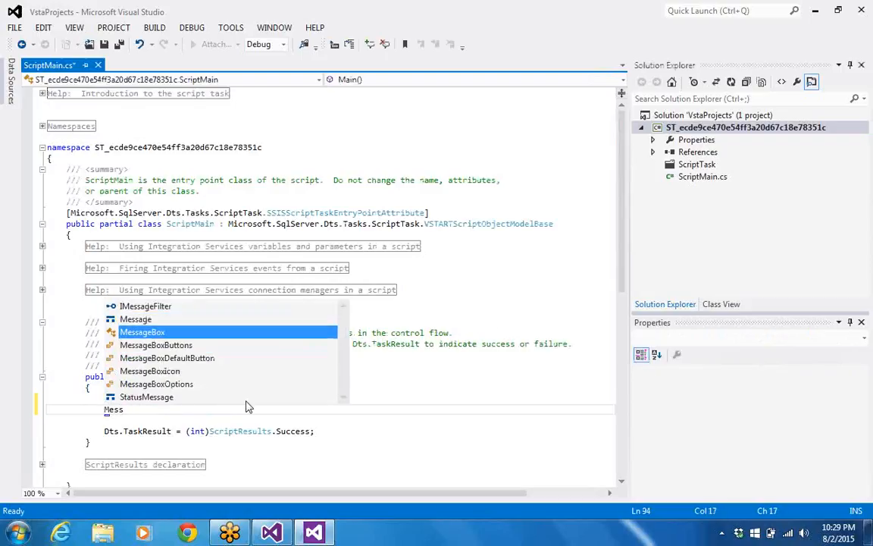
key("Tab")
type(".s")
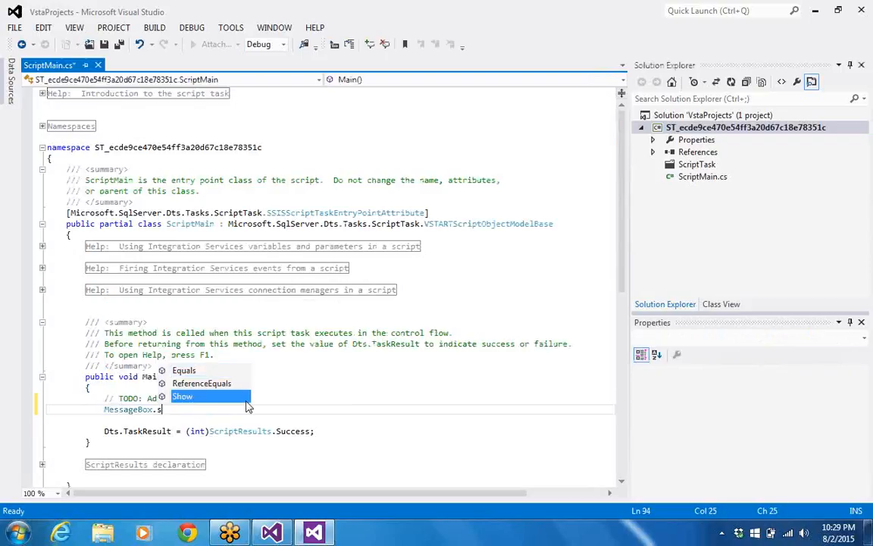
key("Tab")
type("(")
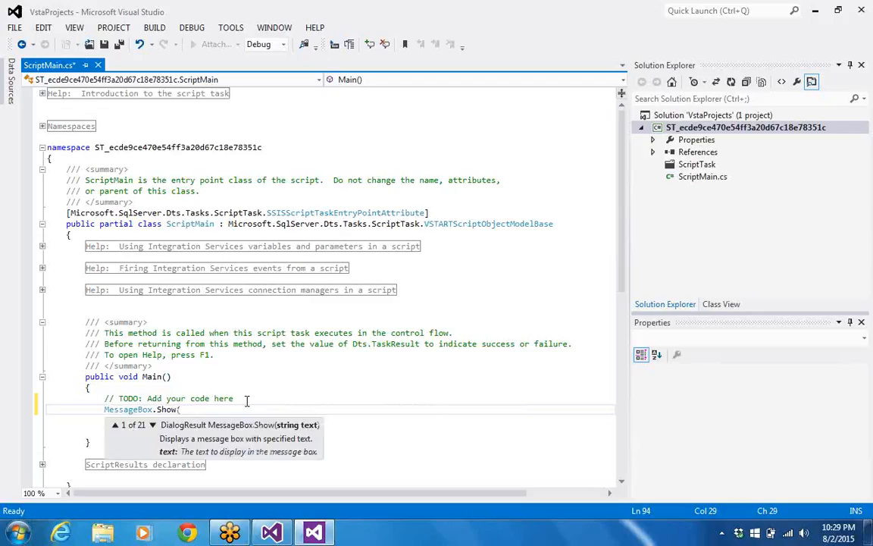
- Pass Dts.Variables["User::receVariable"] as the argument of the MessageBox.Show call
type("Dt")
key("Tab")
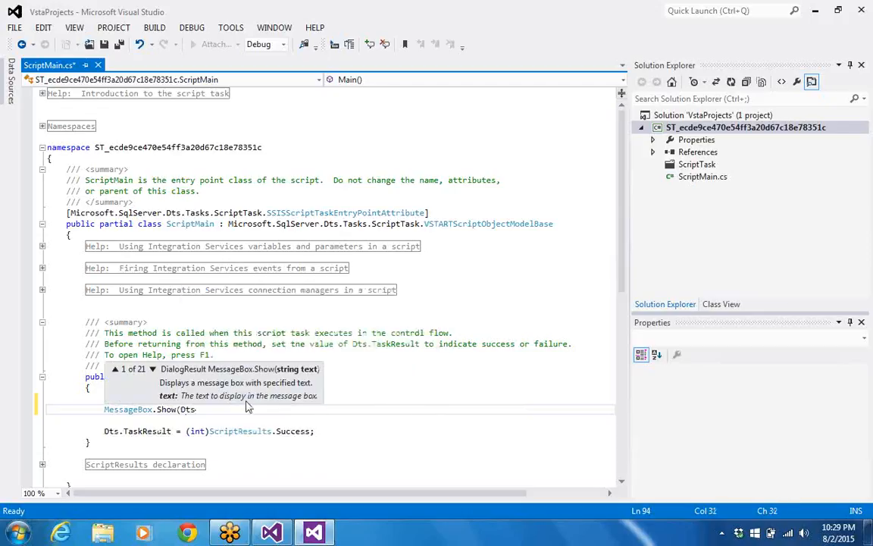
type(".V")
key("Down")
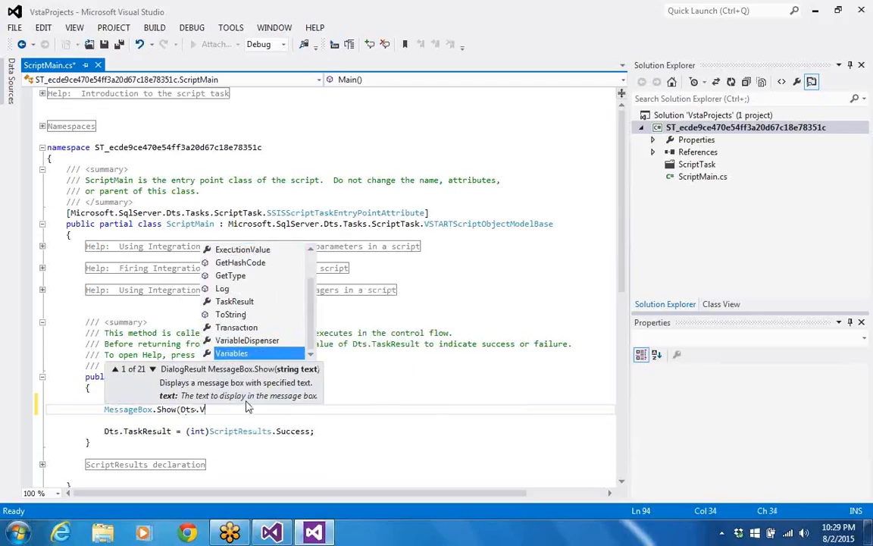
key("Tab")
type("[")
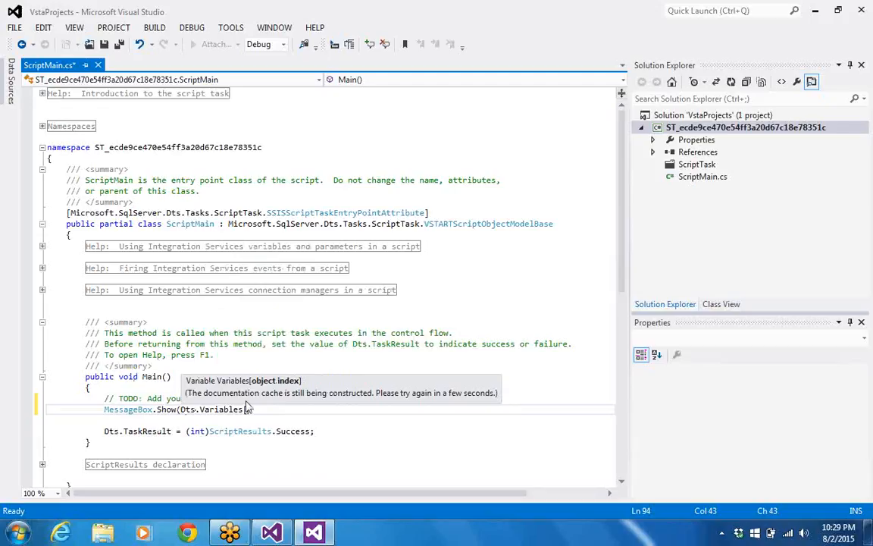
type("\"")
key("ctrl+v")
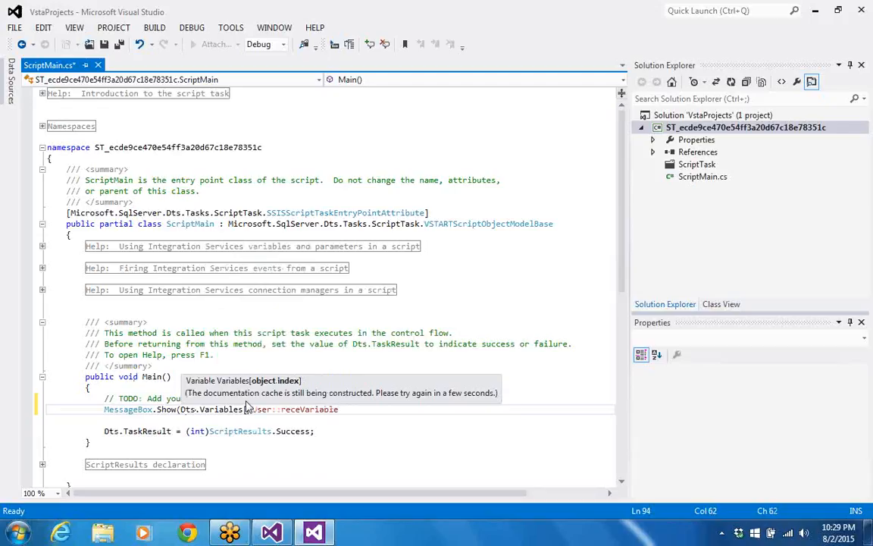
type("\"")
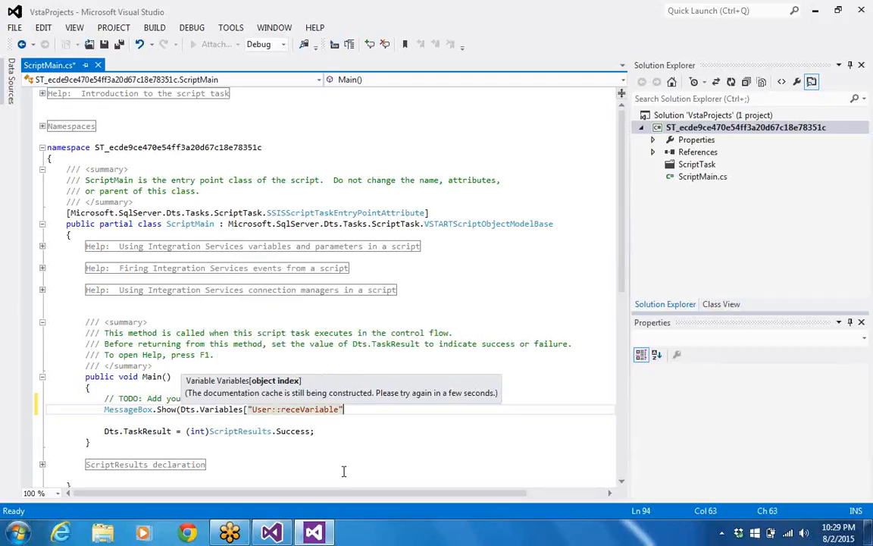
type("]")
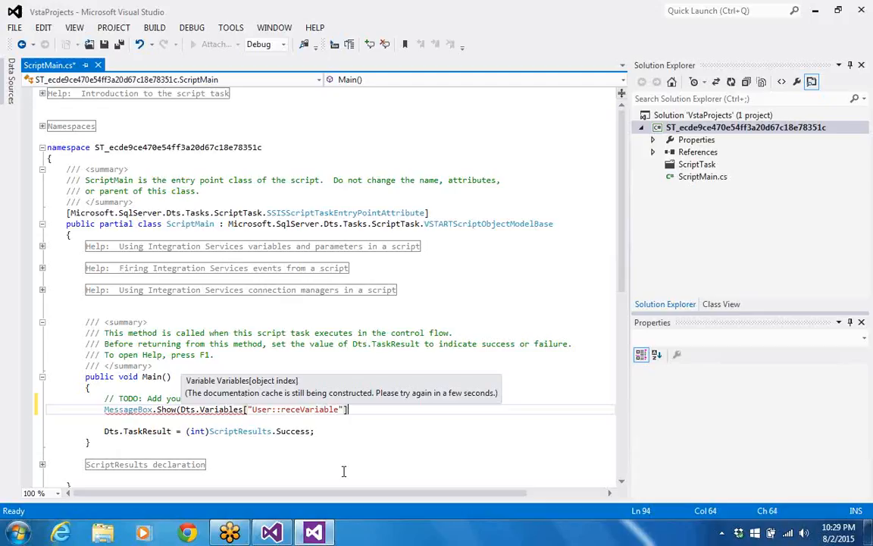
- Complete the message box statement with .Value.ToString() on the variable, the closing parenthesis and a semicolon
type(".V")
key("Tab")
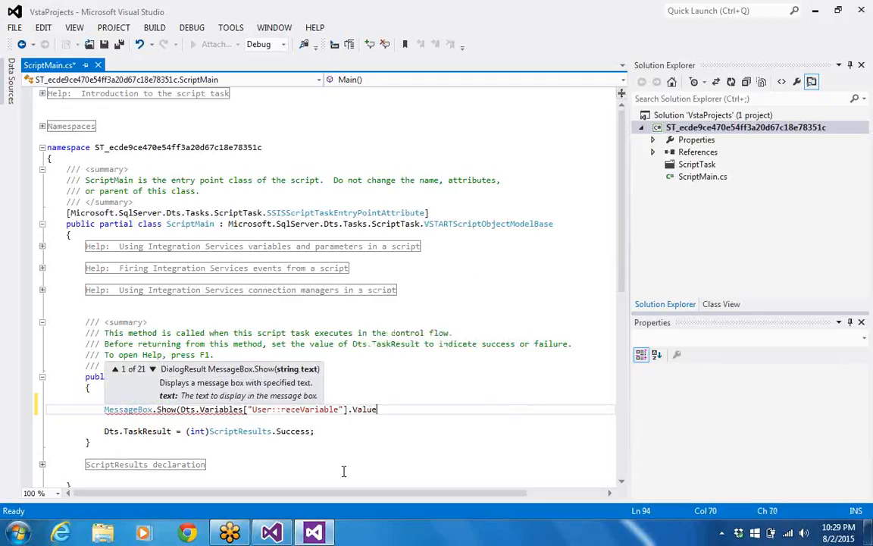
type(".T")
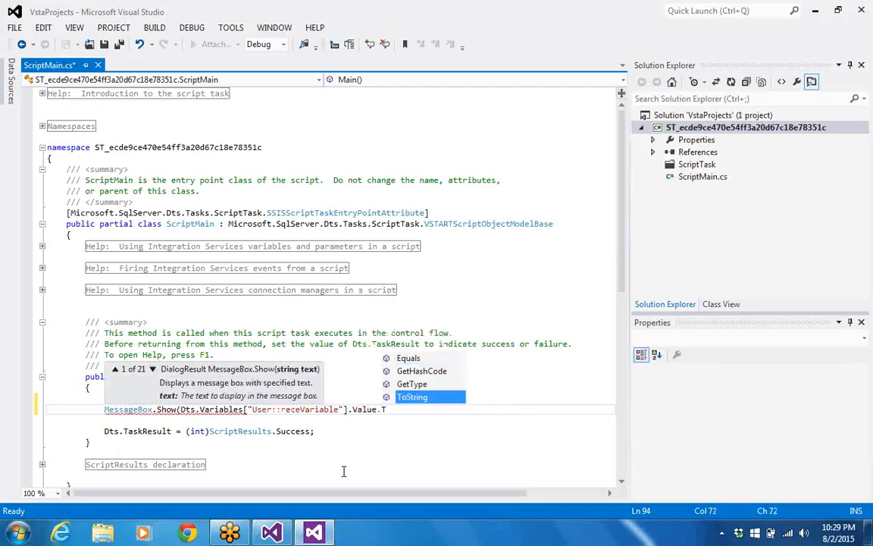
key("Tab")
type("())")
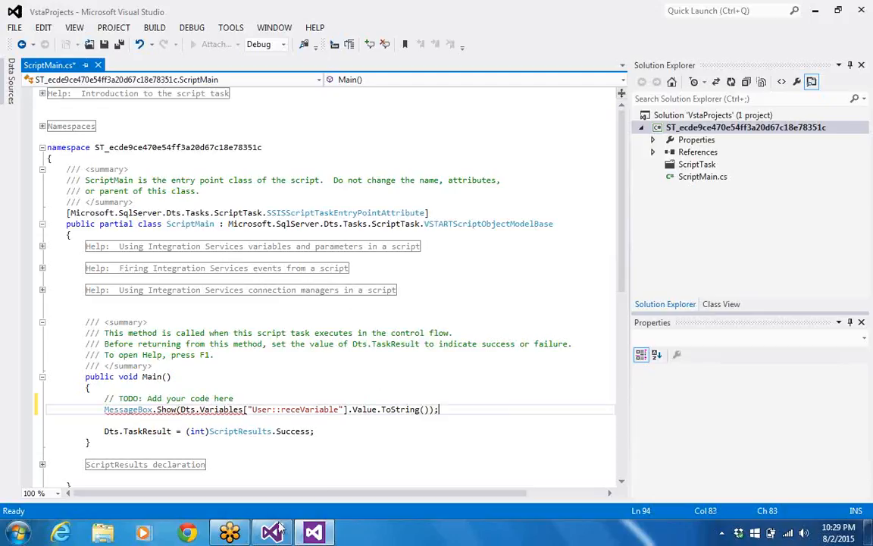
- Return to the Script Task Editor and save the Script Task's settings
mouse_move(274, 533)
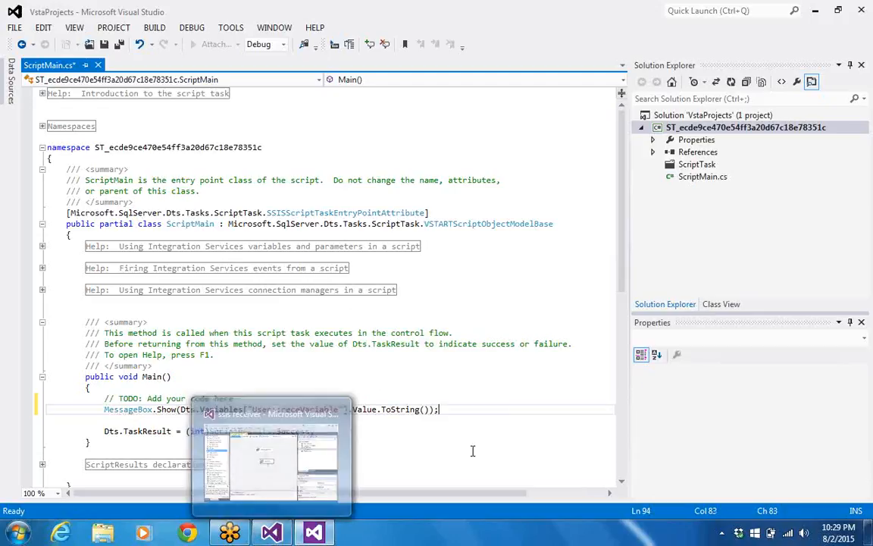
left_click(274, 533)
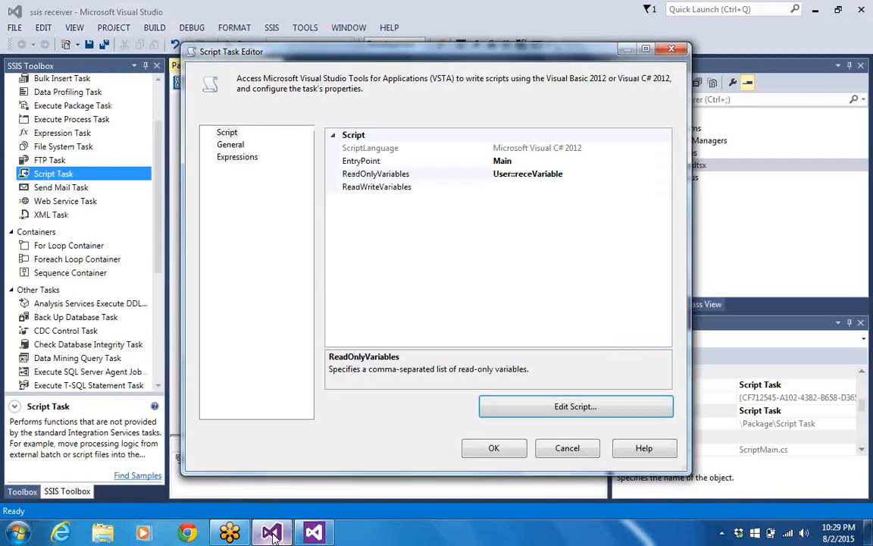
left_click(487, 448)
left_click(346, 294)
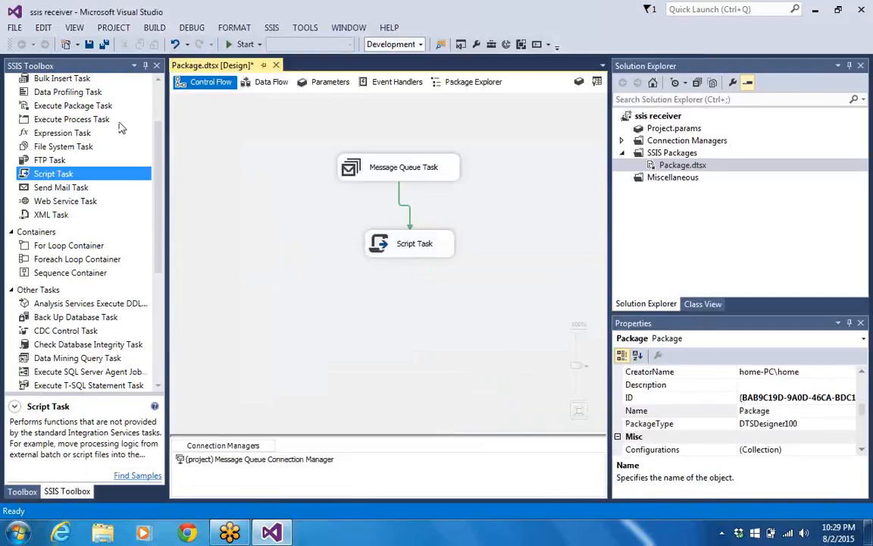
- Open the recent project ssis sending package-1, saving the receiver project's changes, and run its package once before stopping debugging
left_click(14, 27)
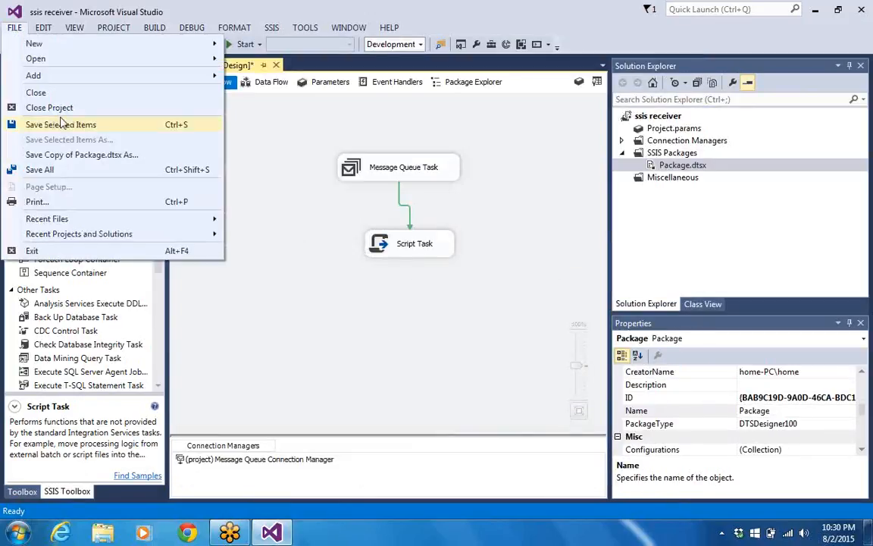
mouse_move(69, 240)
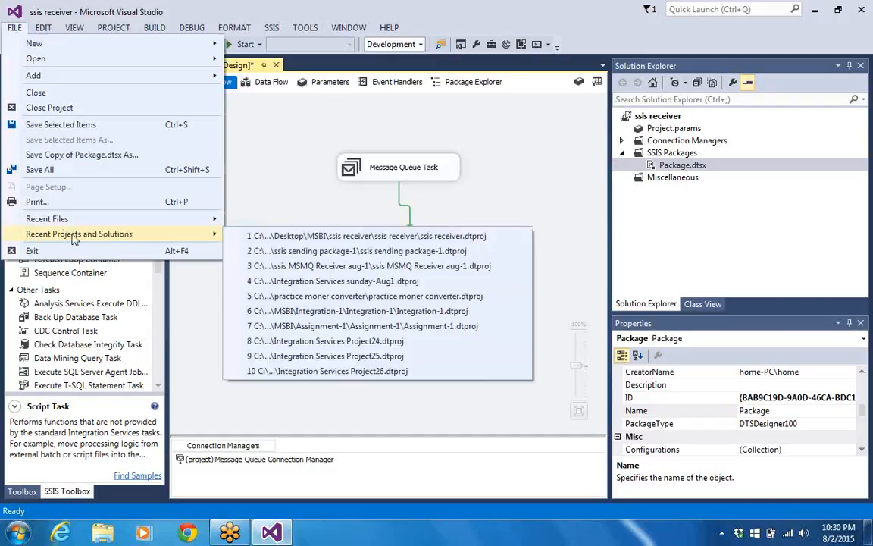
left_click(270, 252)
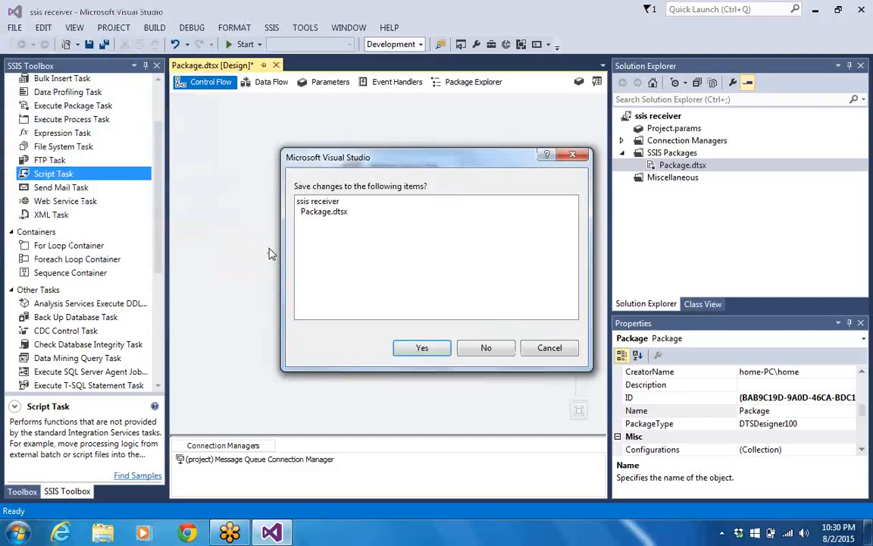
left_click(419, 348)
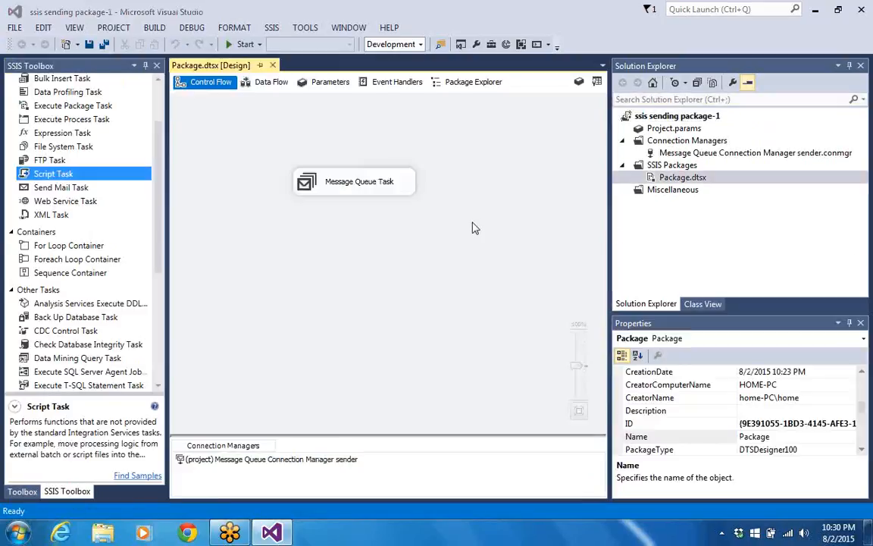
left_click(241, 43)
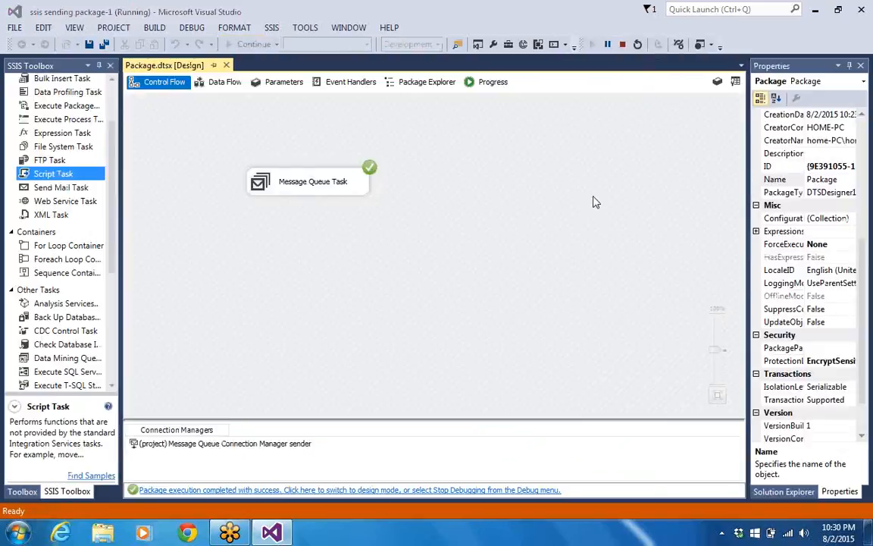
left_click(622, 46)
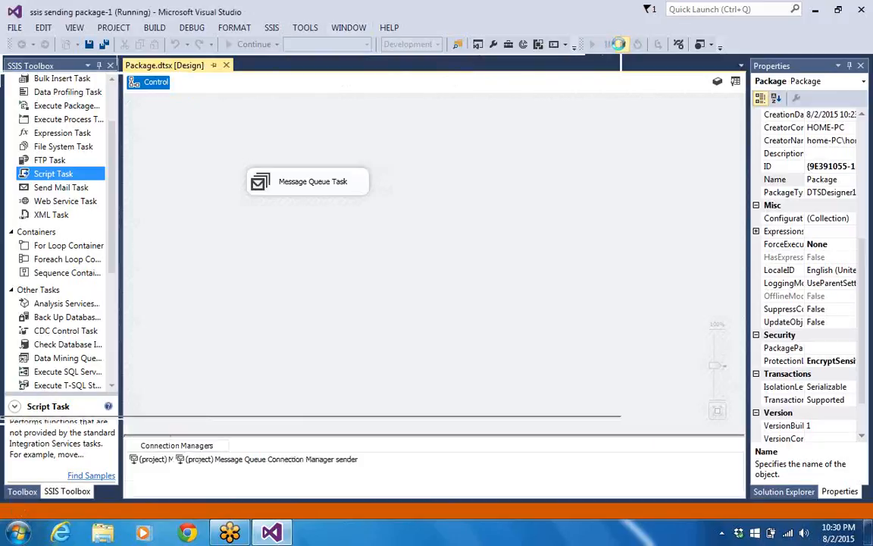
- Reopen the recent project ssis receiver, saving the changes to ssis sending package-1
left_click(15, 29)
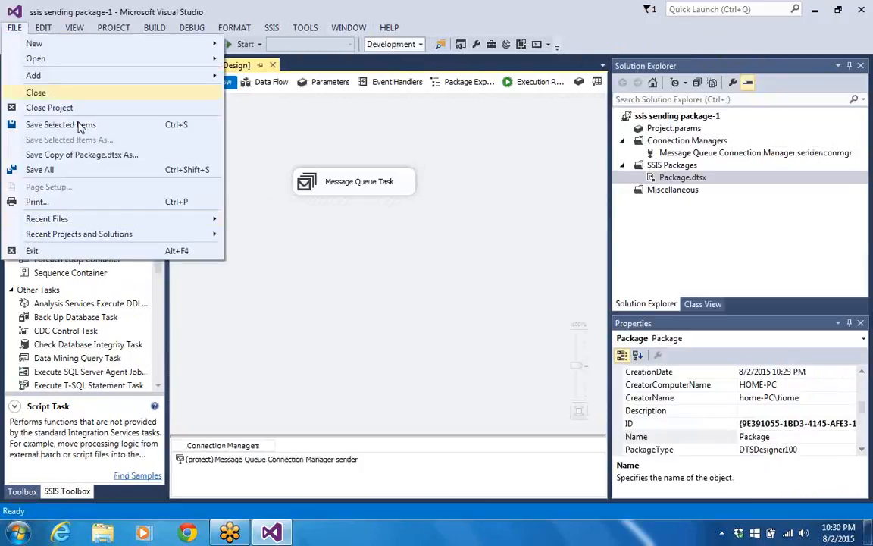
mouse_move(147, 235)
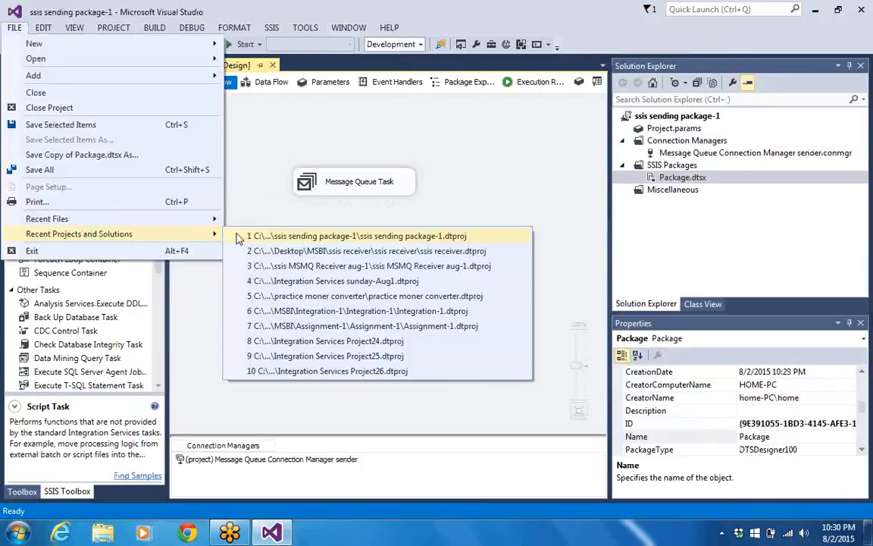
left_click(279, 251)
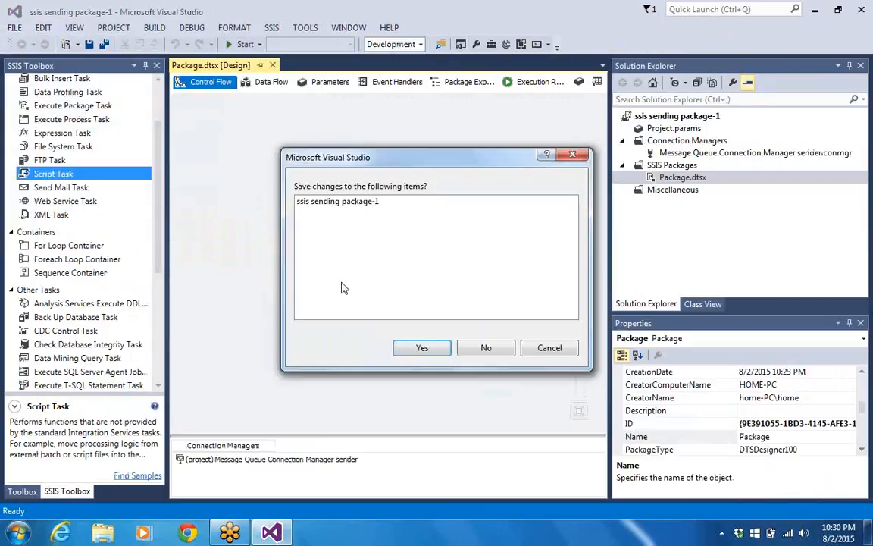
left_click(421, 348)
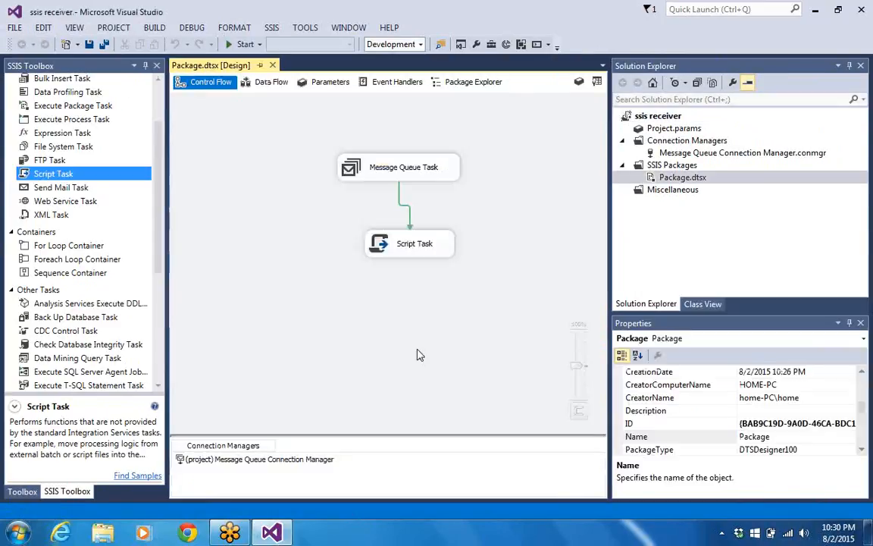
- Run the receiver package twice, acknowledging the first run's message box and stopping debugging after each run
left_click(225, 44)
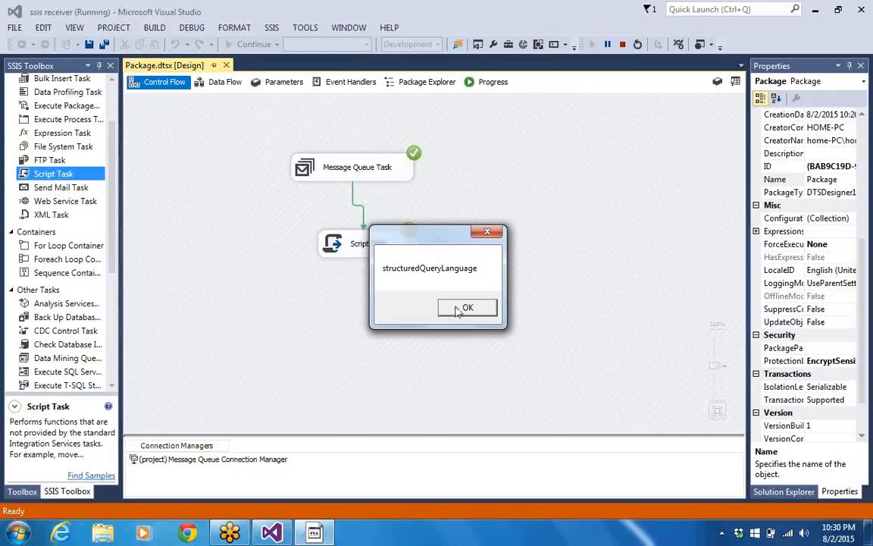
left_click(459, 308)
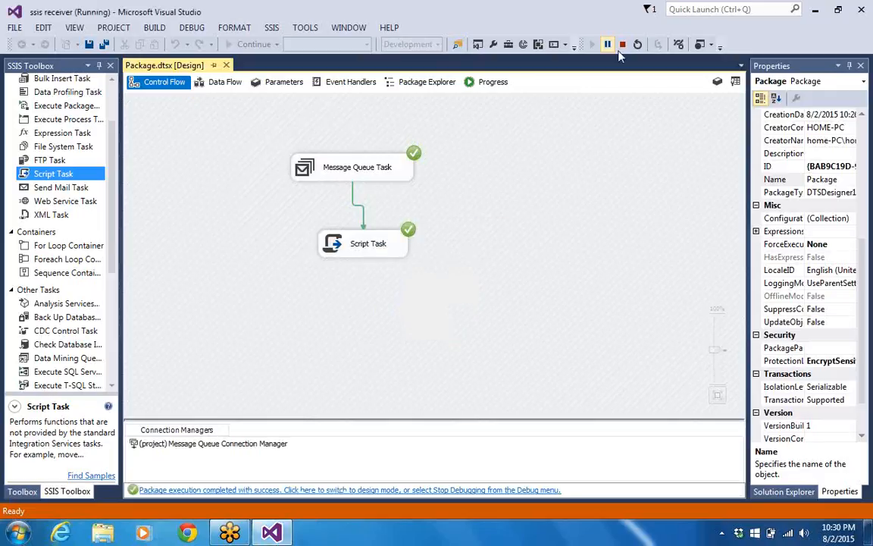
left_click(619, 44)
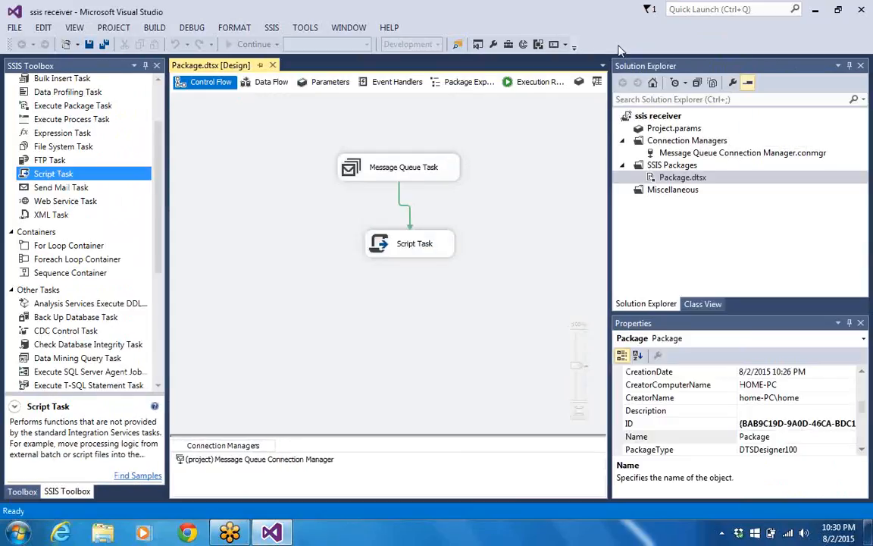
left_click(227, 44)
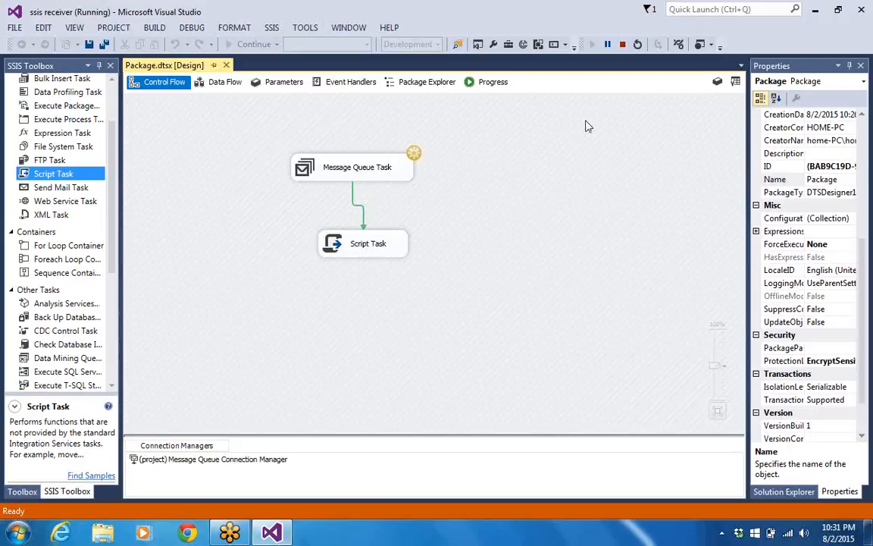
left_click(623, 45)
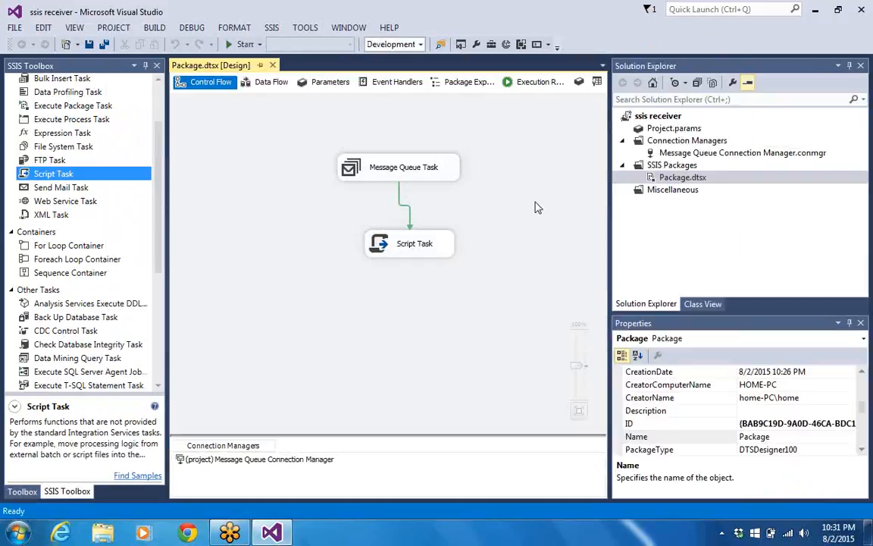
- Set ErrorIfMessageTimeout to True in the Message Queue Task's Receive settings and save the task
left_click(399, 168)
right_click(422, 164)
left_click(453, 173)
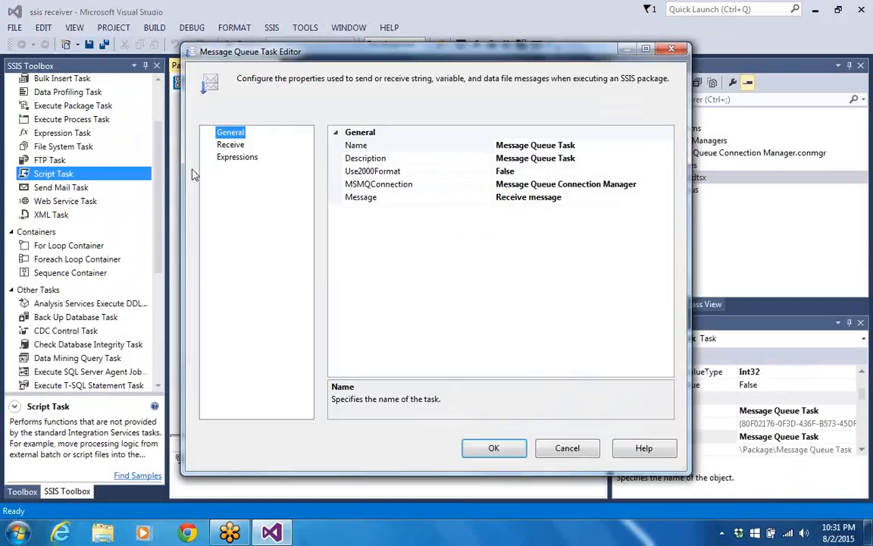
left_click(232, 144)
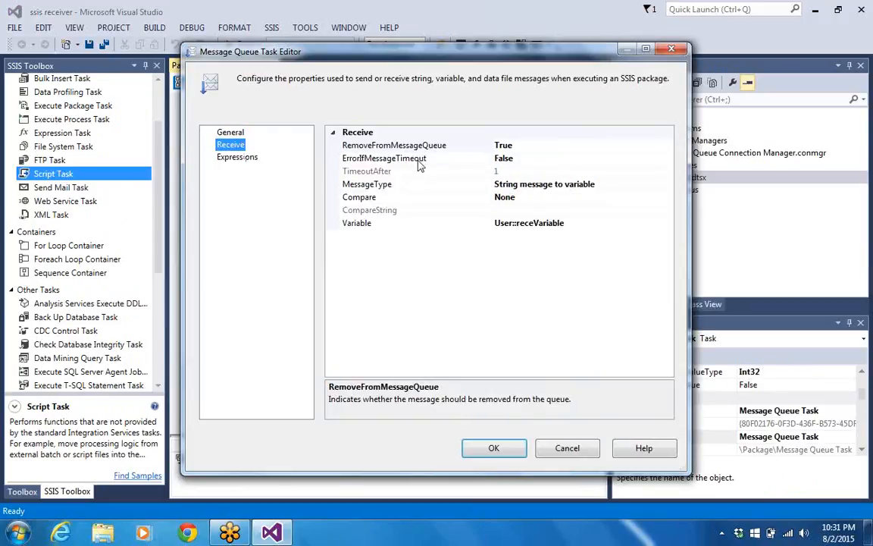
left_click(525, 159)
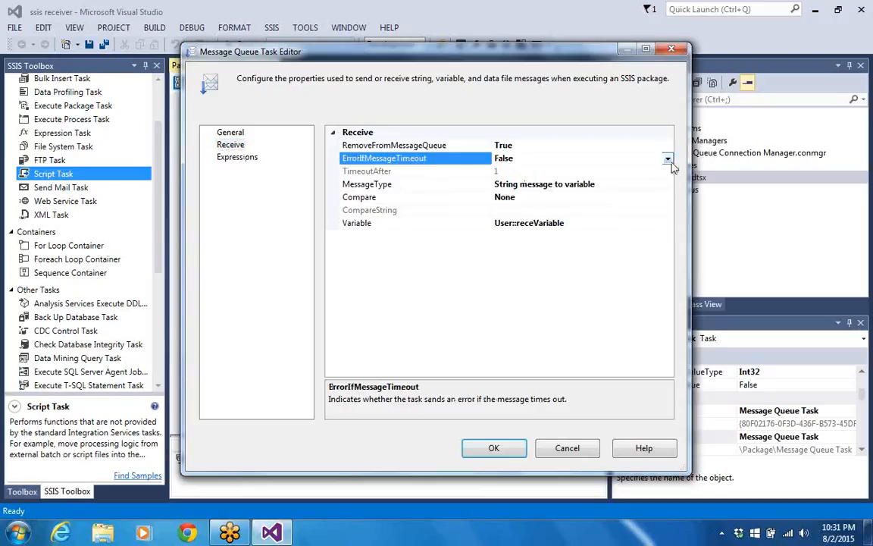
left_click(667, 160)
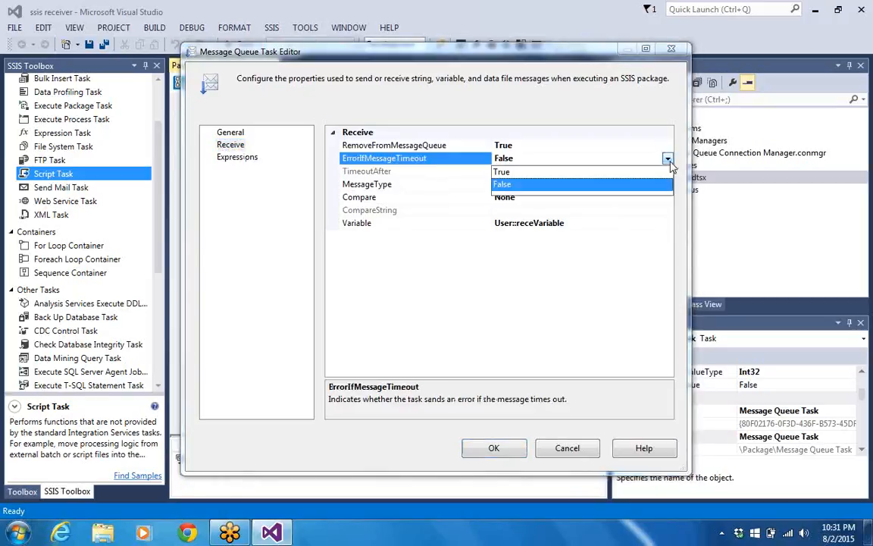
left_click(634, 172)
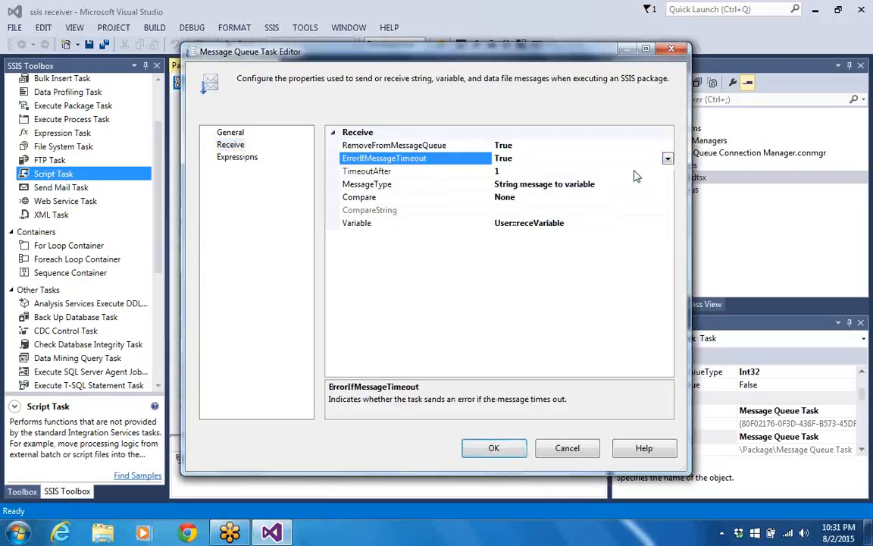
left_click(498, 448)
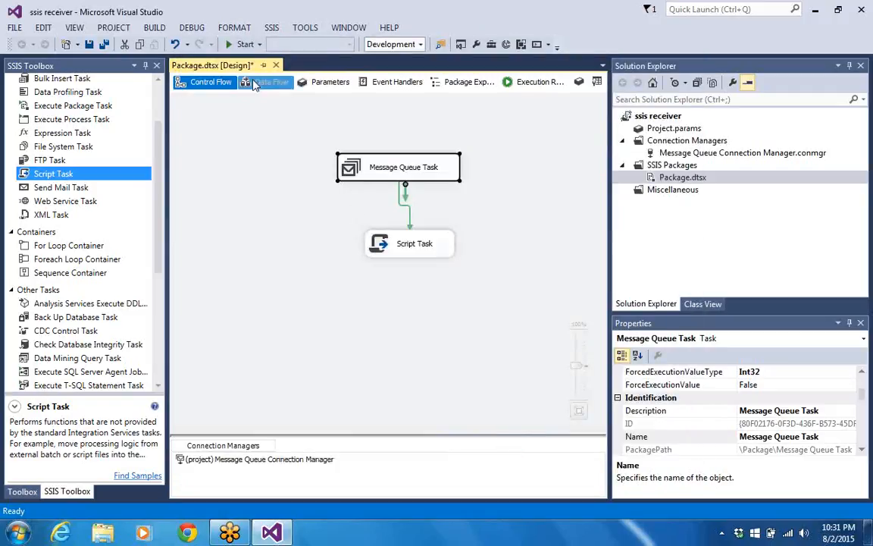
- Recheck the Message Queue Task's Receive settings, and run the receiver package once before stopping debugging
right_click(385, 173)
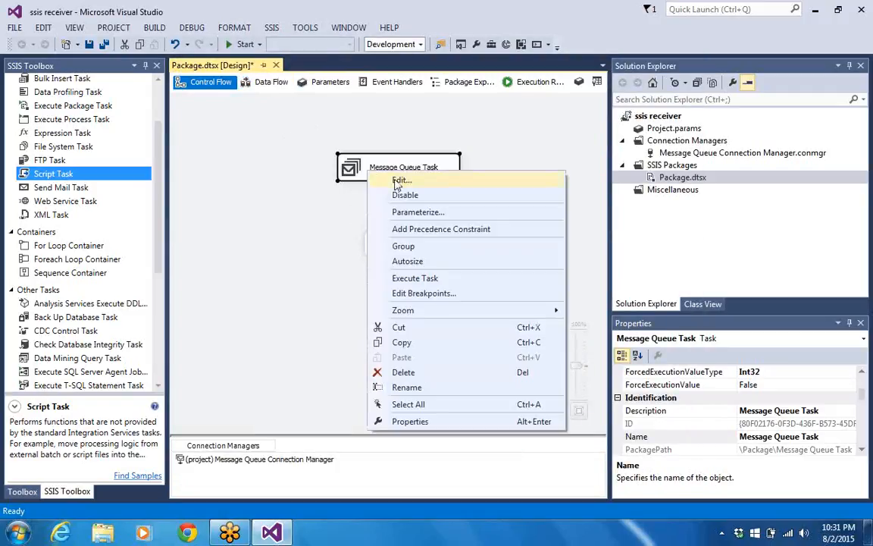
left_click(400, 181)
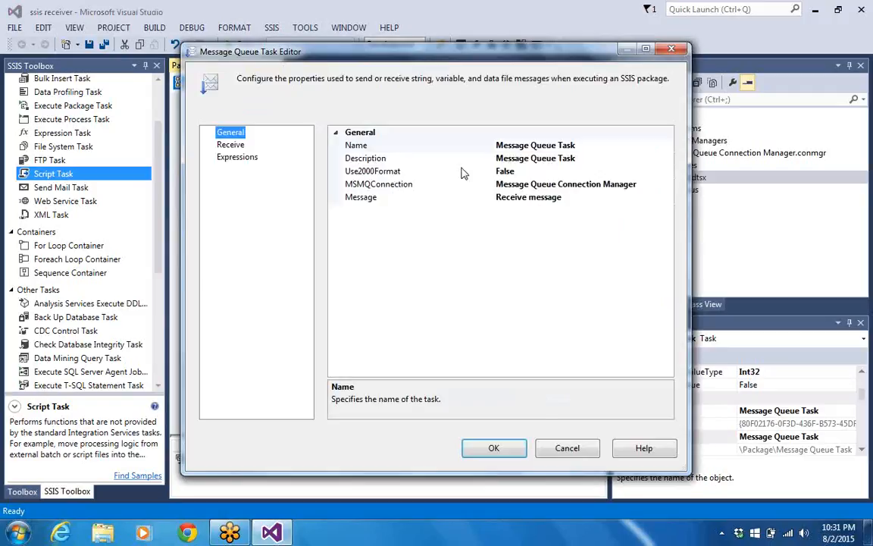
left_click(227, 144)
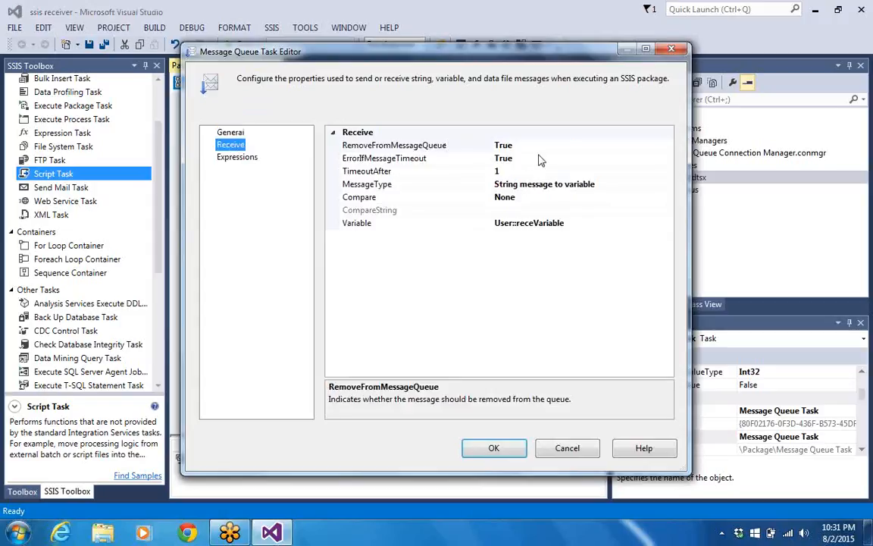
left_click(488, 446)
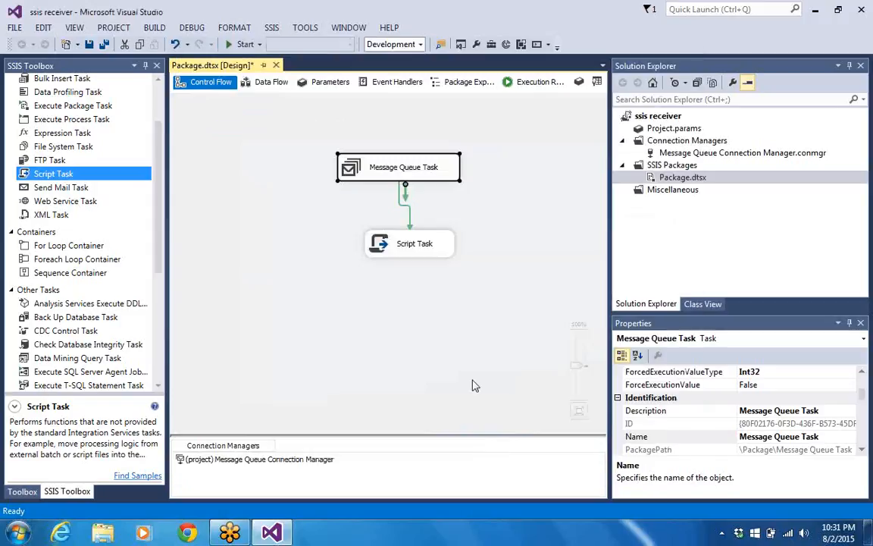
left_click(233, 47)
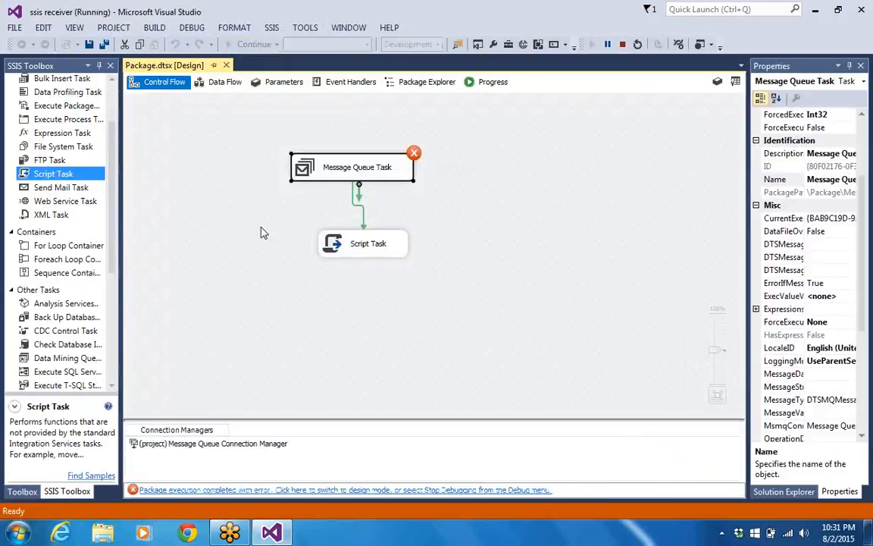
left_click(622, 44)
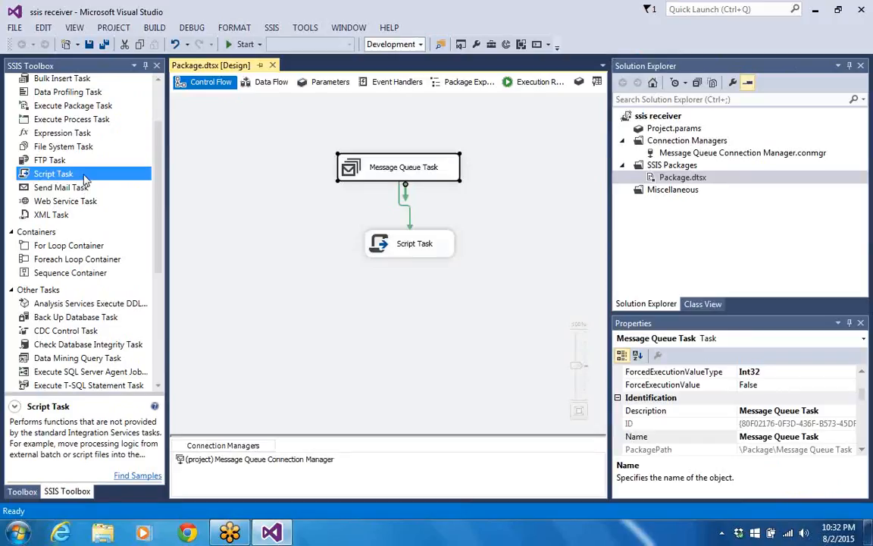
- Add a second Script Task beside the Message Queue Task and connect the Message Queue Task to it
left_click_drag(86, 180, 510, 146)
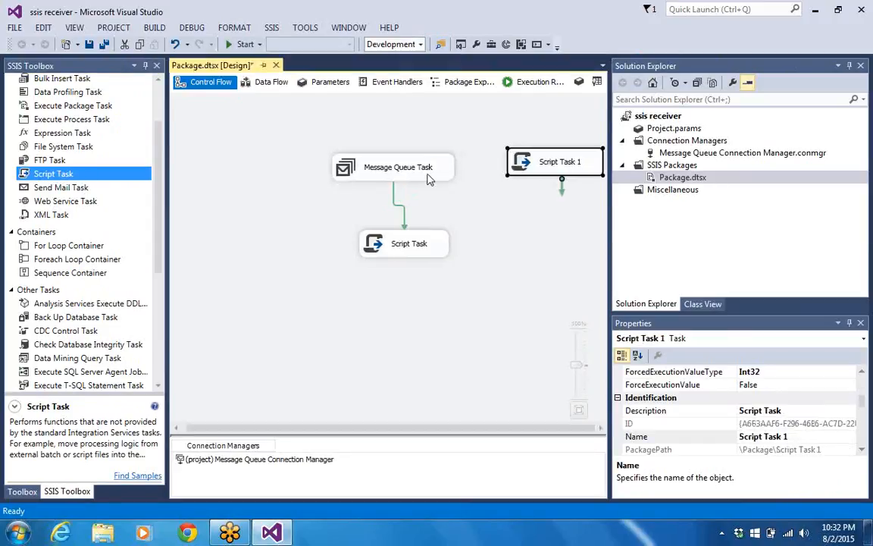
left_click(397, 173)
left_click_drag(401, 201, 530, 161)
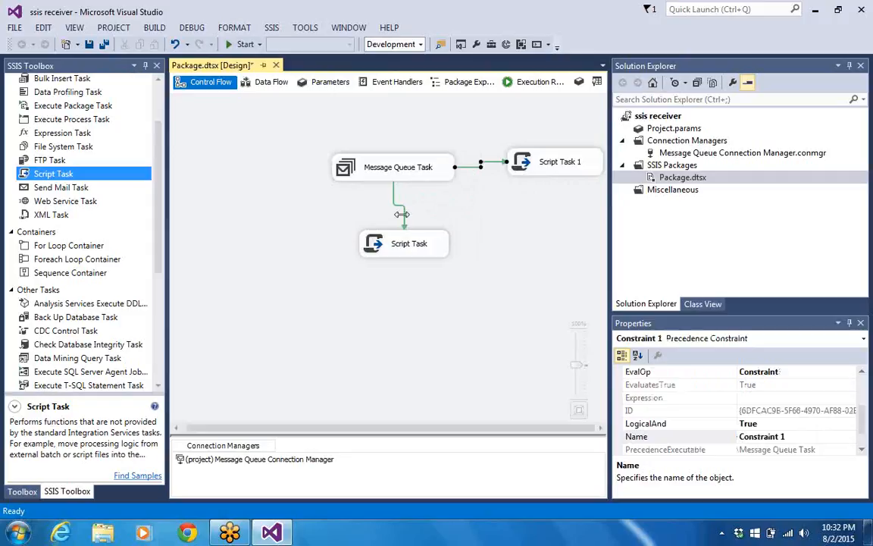
- Check the precedence constraint between the Message Queue Task and the original Script Task
left_click(402, 214)
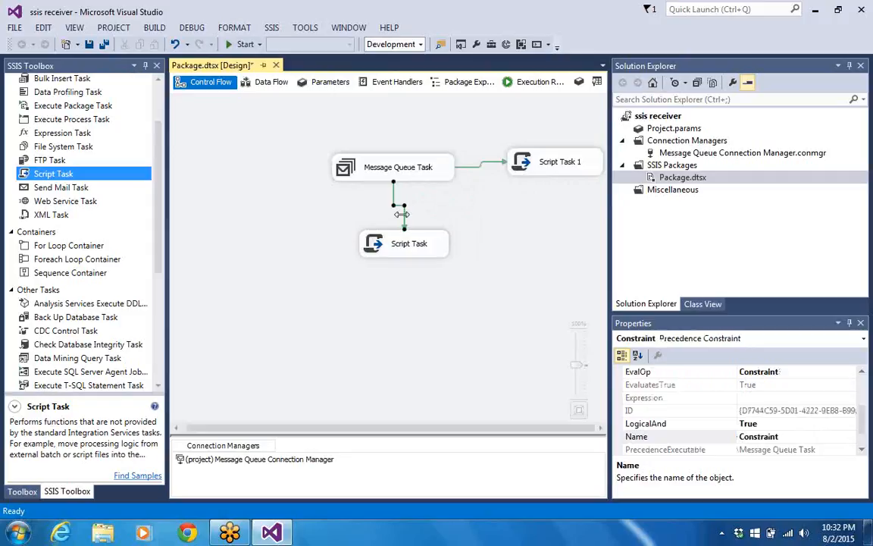
double_click(401, 215)
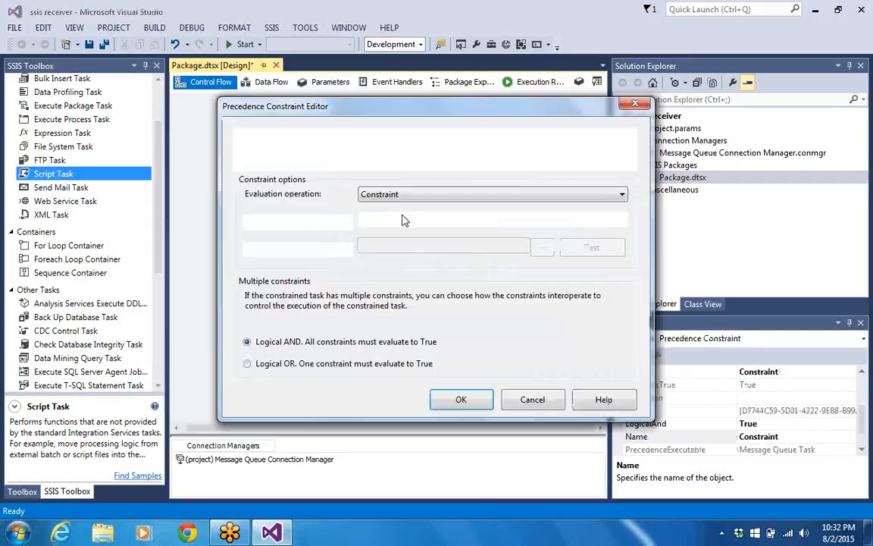
left_click(459, 400)
- Set the value of the precedence constraint from the Message Queue Task to Script Task 1 to Failure
left_click(468, 171)
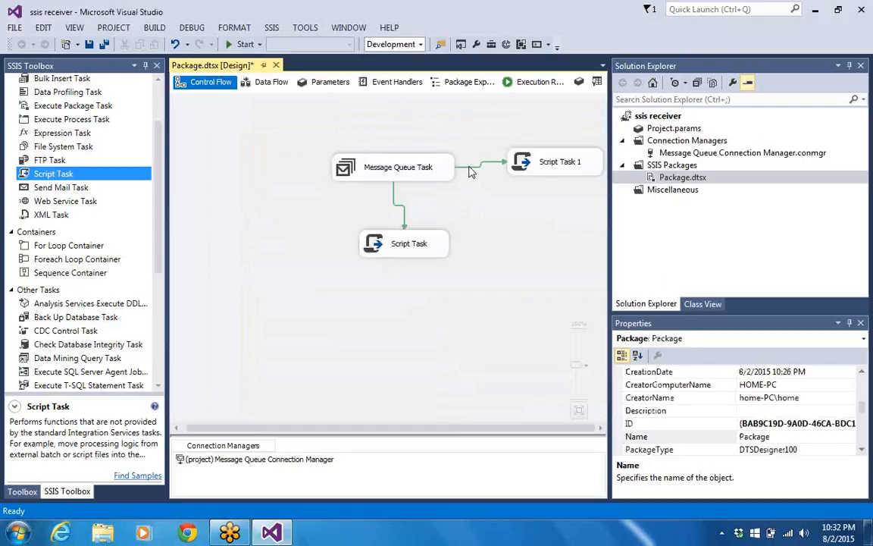
left_click(472, 165)
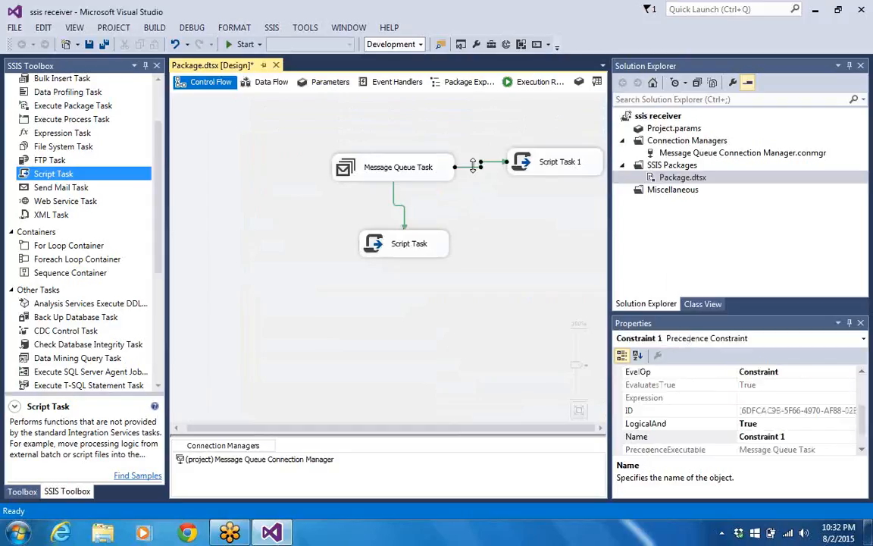
double_click(472, 164)
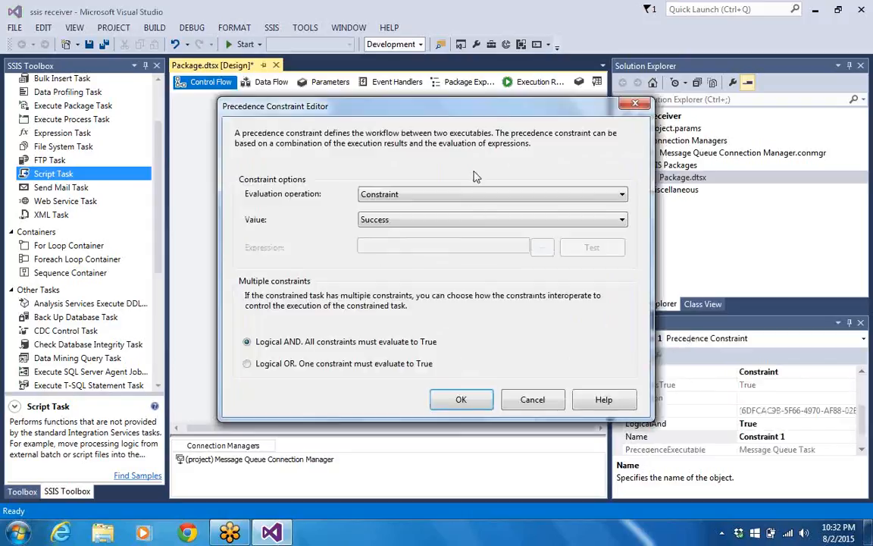
left_click(623, 221)
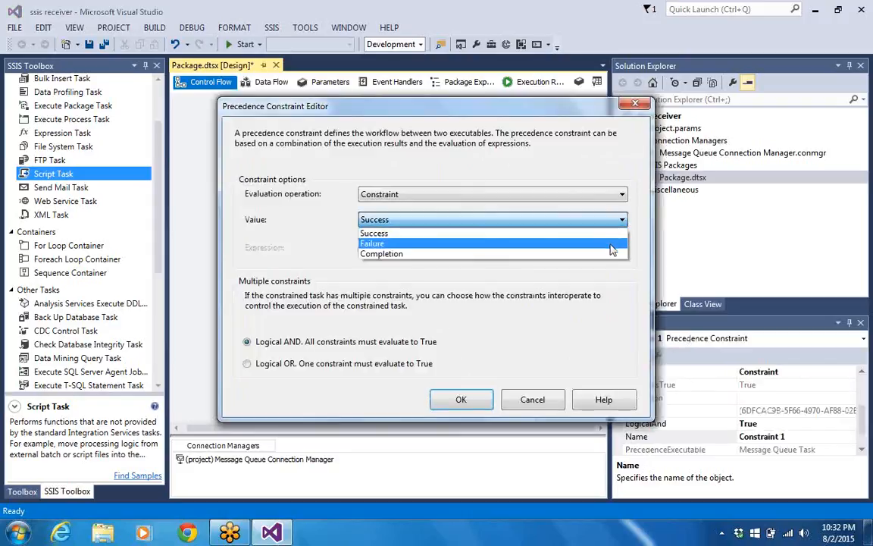
left_click(611, 246)
left_click(461, 399)
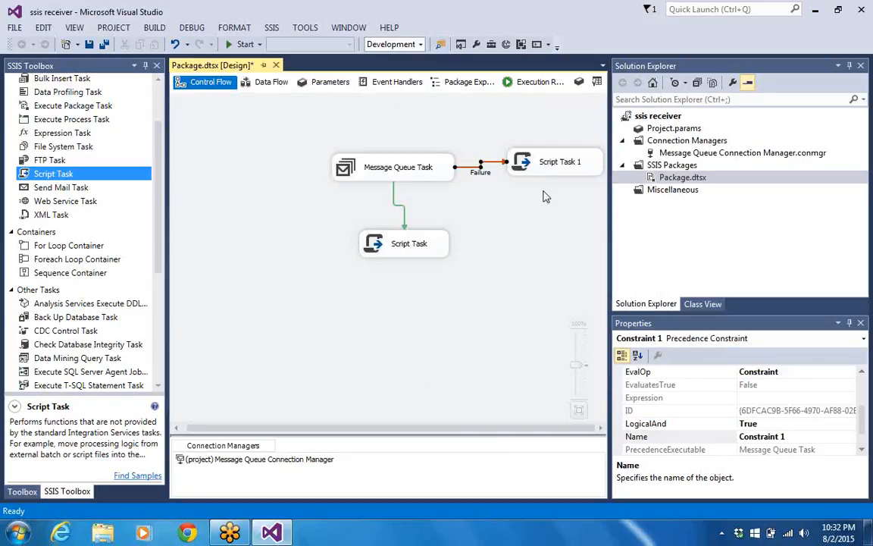
- Open the Script Task Editor for Script Task 1
right_click(543, 173)
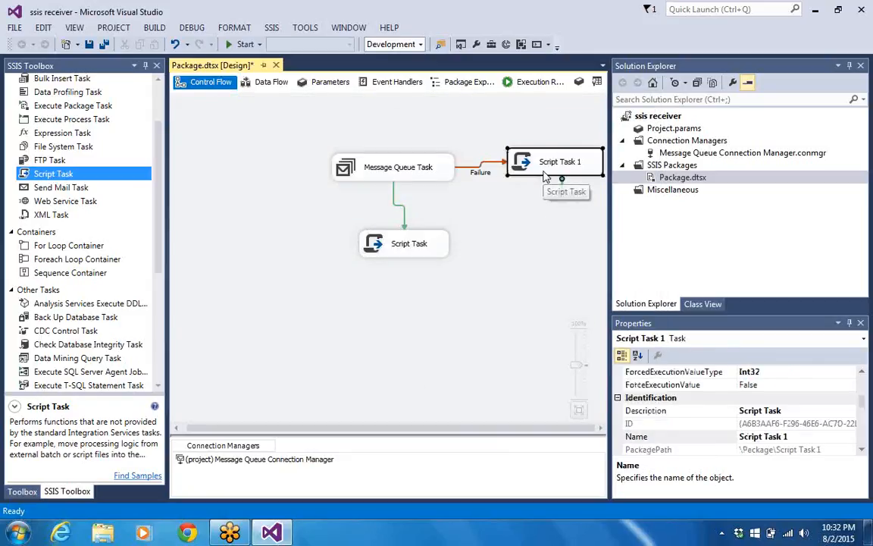
left_click(557, 184)
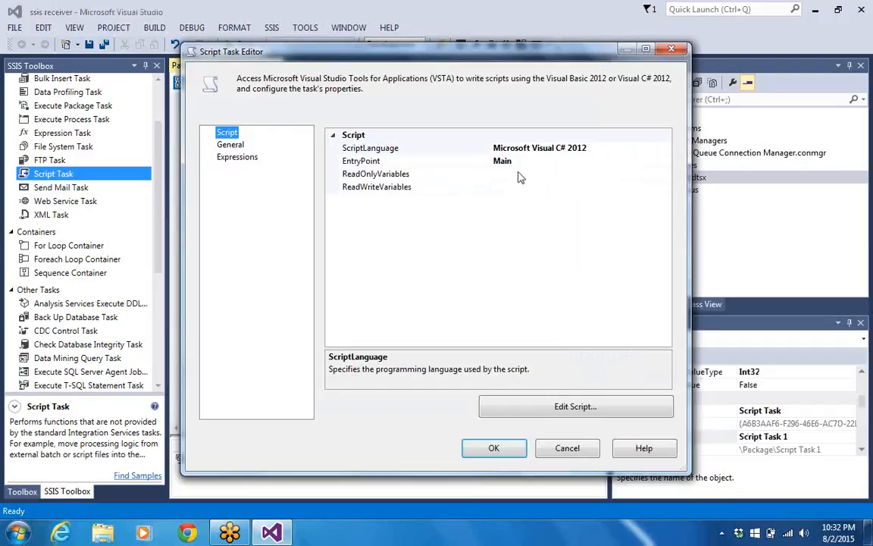
left_click(520, 173)
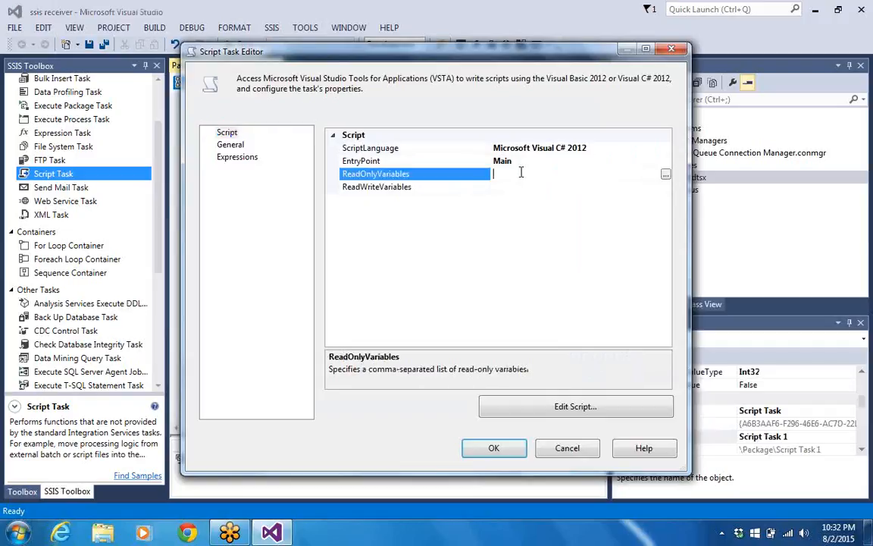
left_click(666, 176)
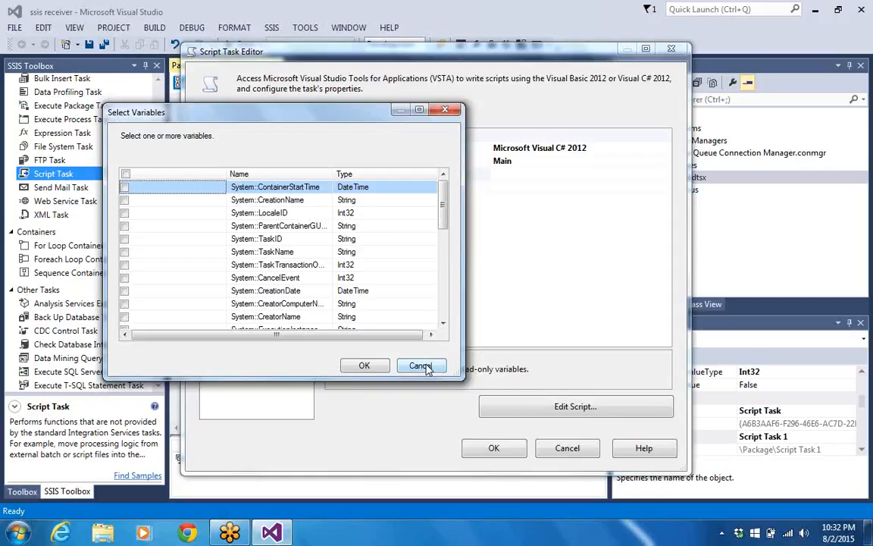
left_click_drag(444, 225, 442, 288)
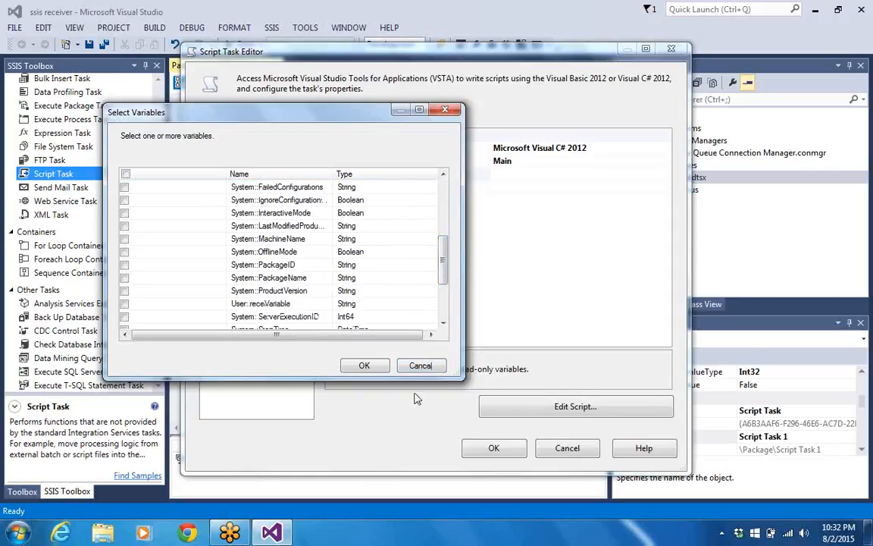
left_click(417, 366)
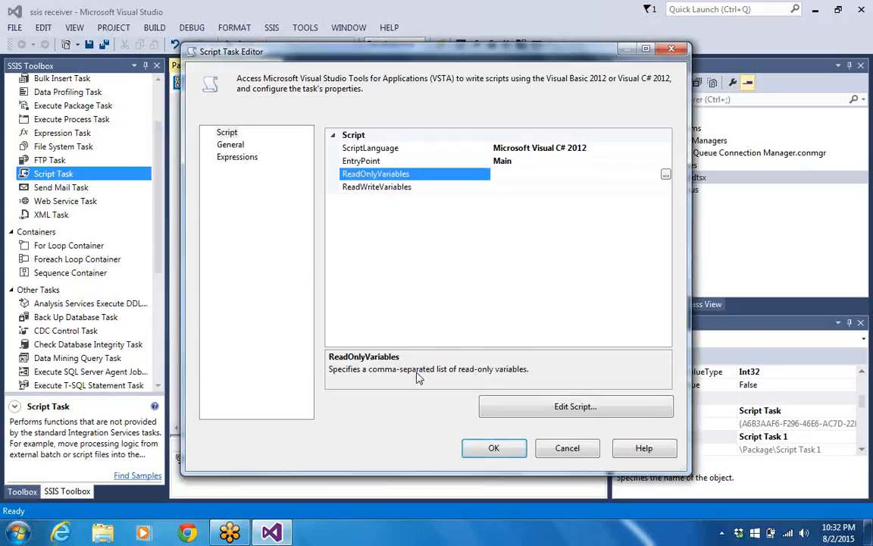
- Open the script of Script Task 1 and start a MessageBox.Show call under the TODO comment in Main
left_click(491, 408)
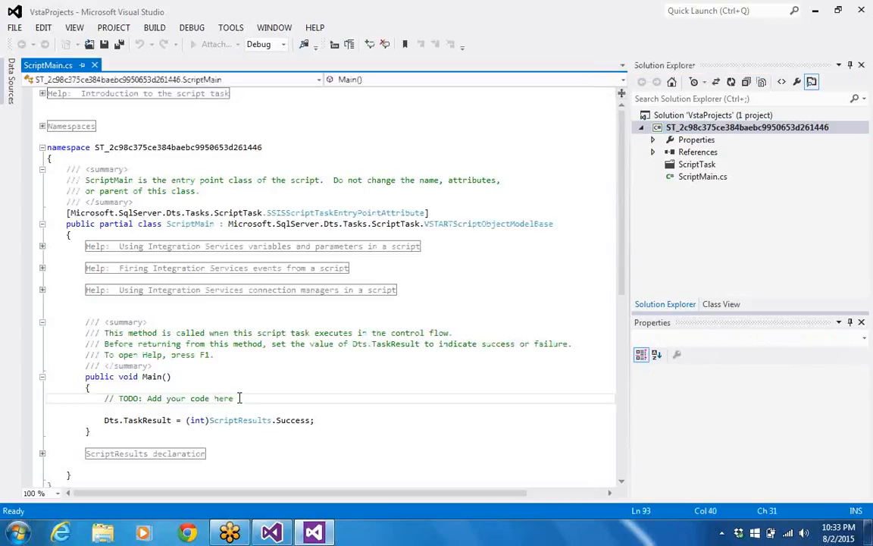
key("Return")
type("Mess")
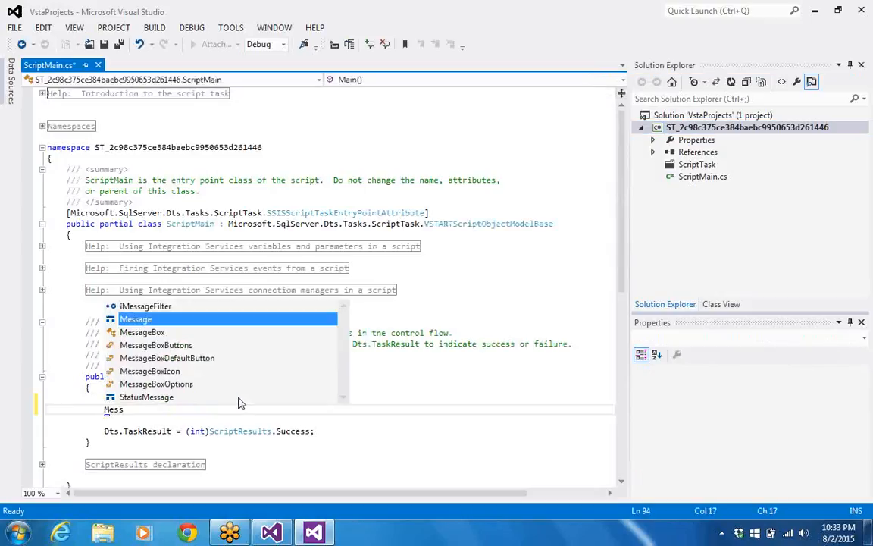
type("ageBox.S")
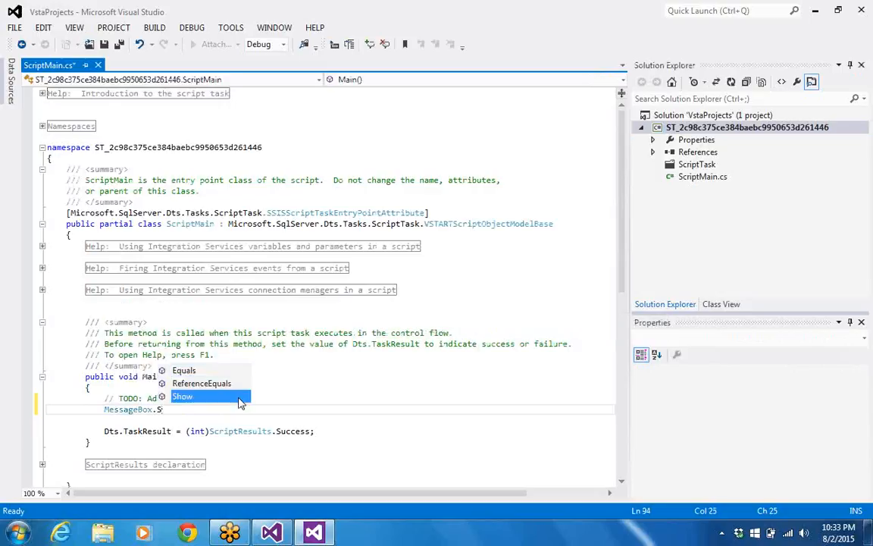
double_click(239, 397)
type("(")
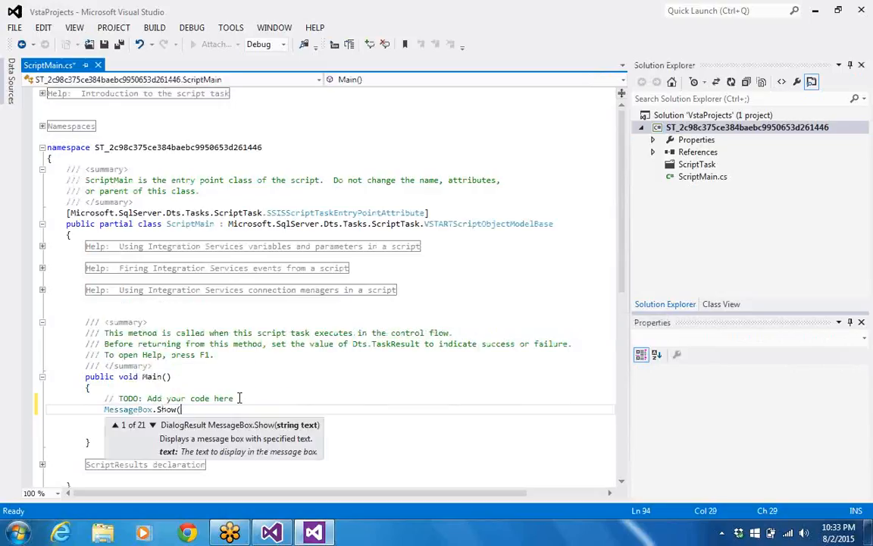
type("D")
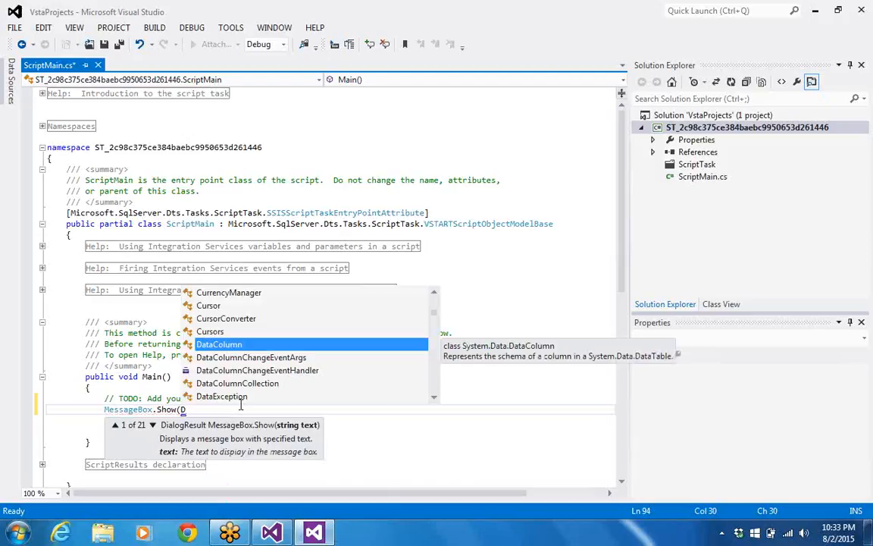
type("t")
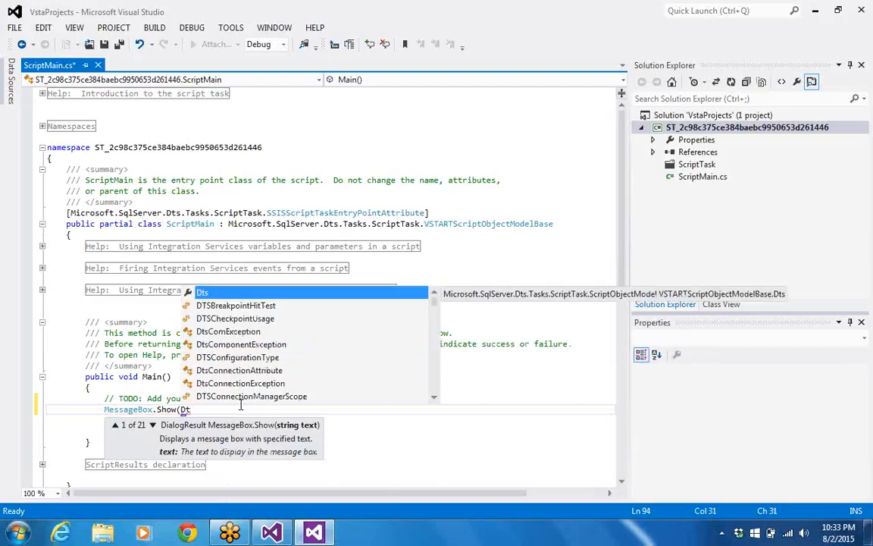
key("Tab")
type(".V")
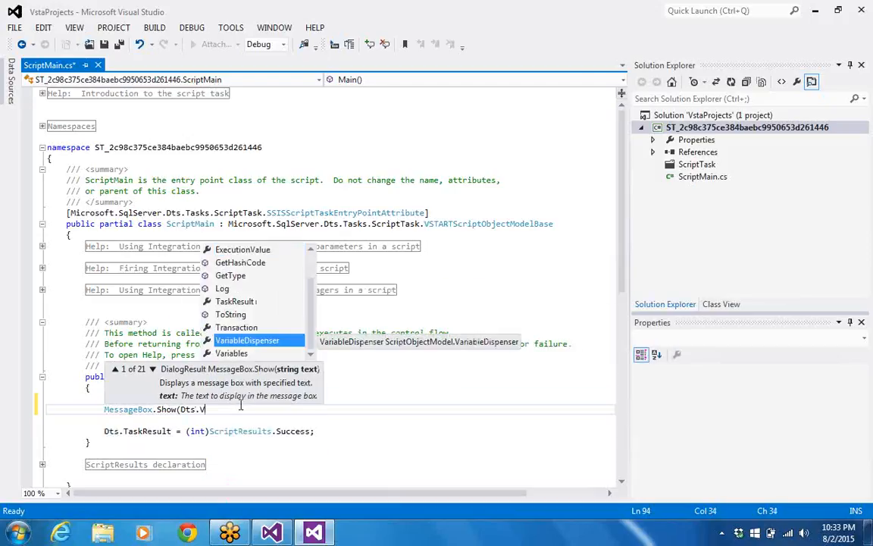
key("Down")
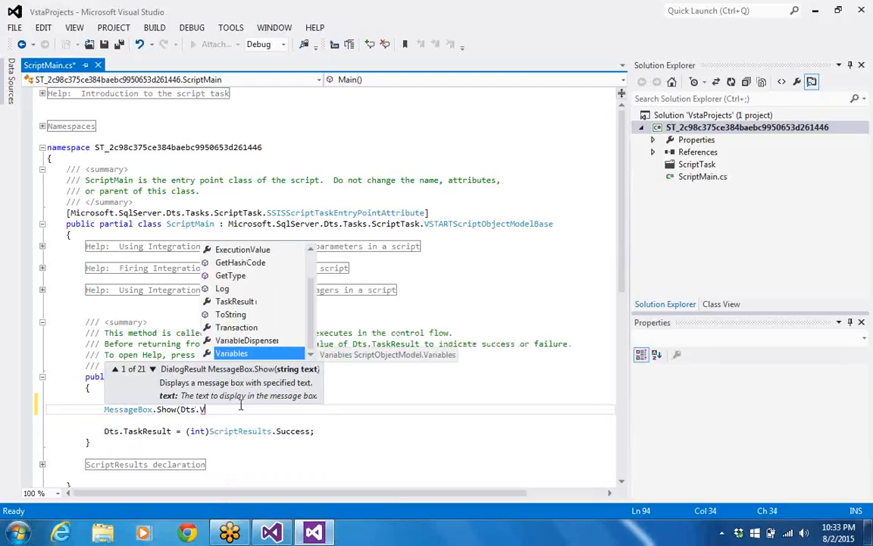
key("BackSpace")
key("BackSpace")
key("BackSpace")
key("BackSpace")
key("BackSpace")
key("BackSpace")
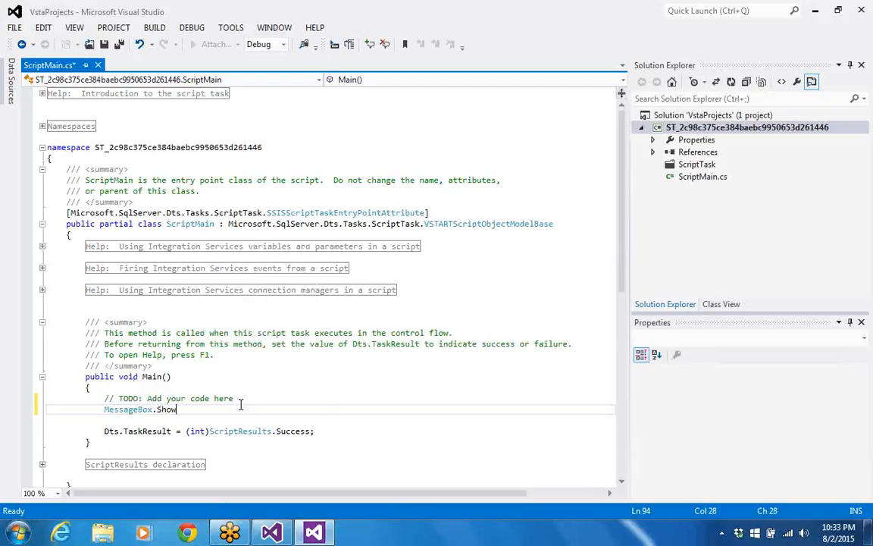
- Complete the MessageBox.Show statement with the text "Nomsg from sender" and accept the Script Task 1 settings
type("(\"")
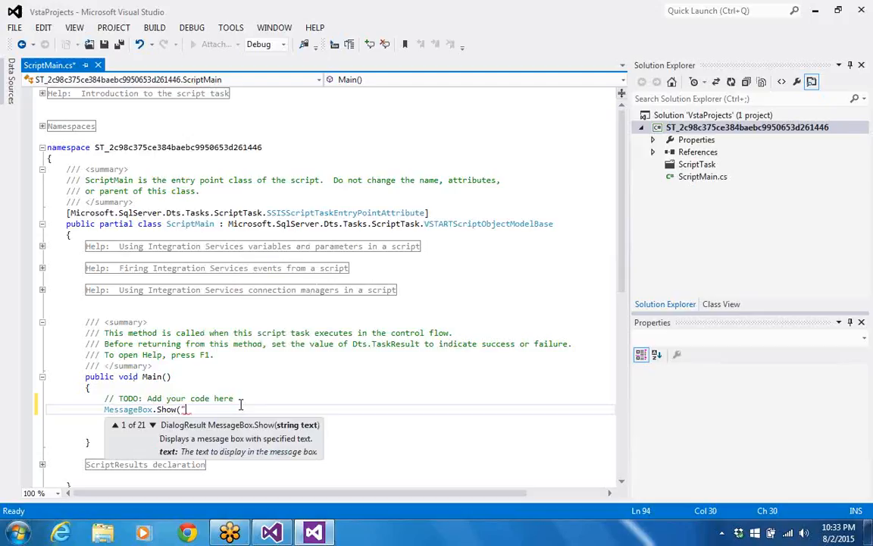
type("Nonsg from sender\"")
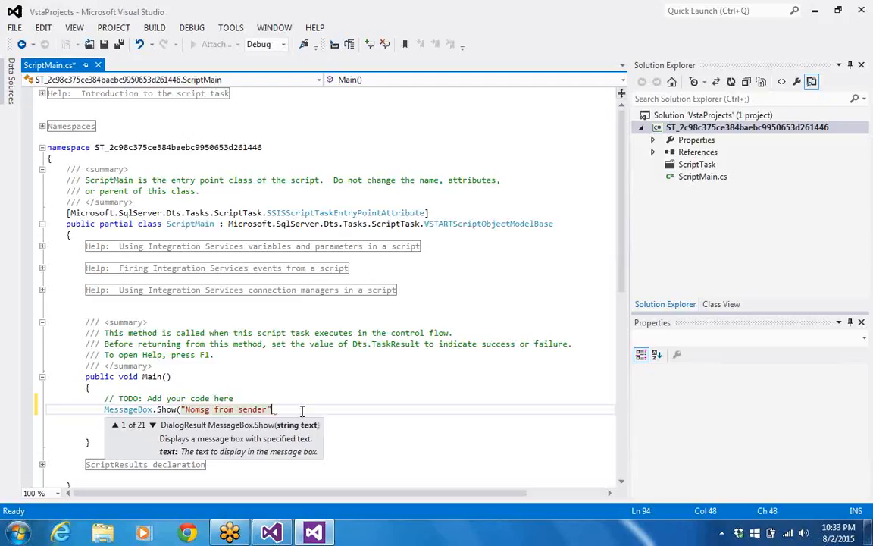
type(")")
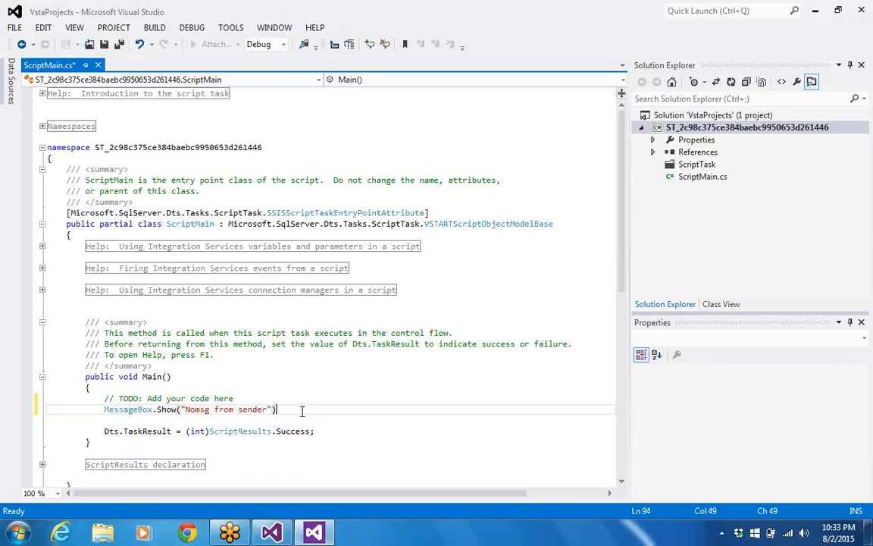
type(";")
left_click(270, 532)
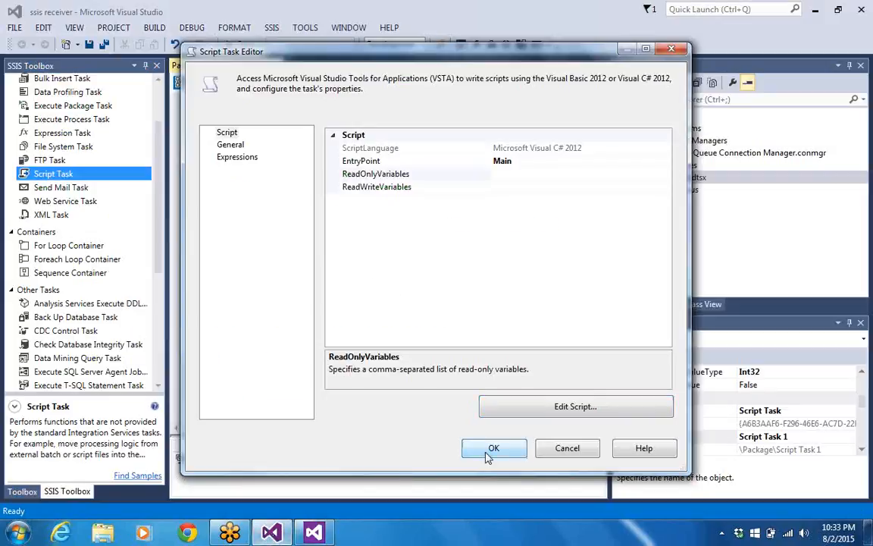
left_click(491, 449)
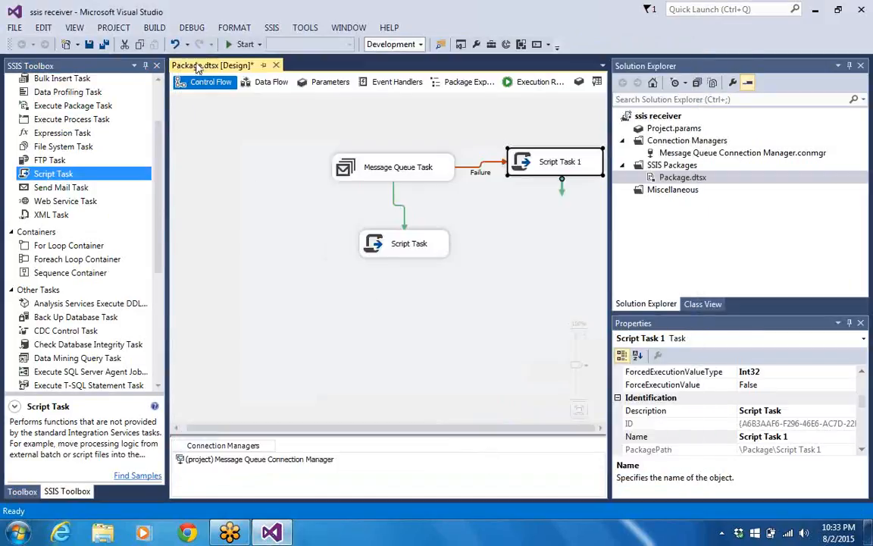
- Run the receiver package, dismiss the message box from Script Task 1, and stop debugging
left_click(230, 45)
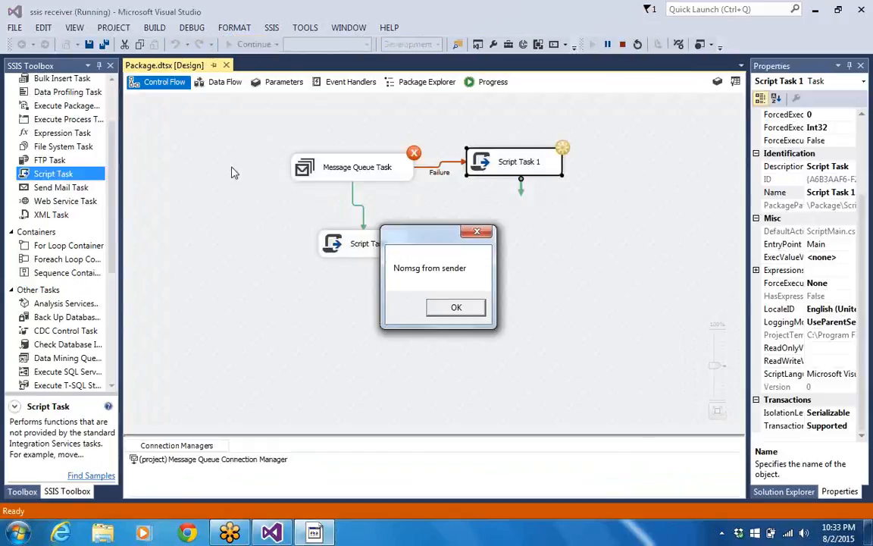
left_click(453, 308)
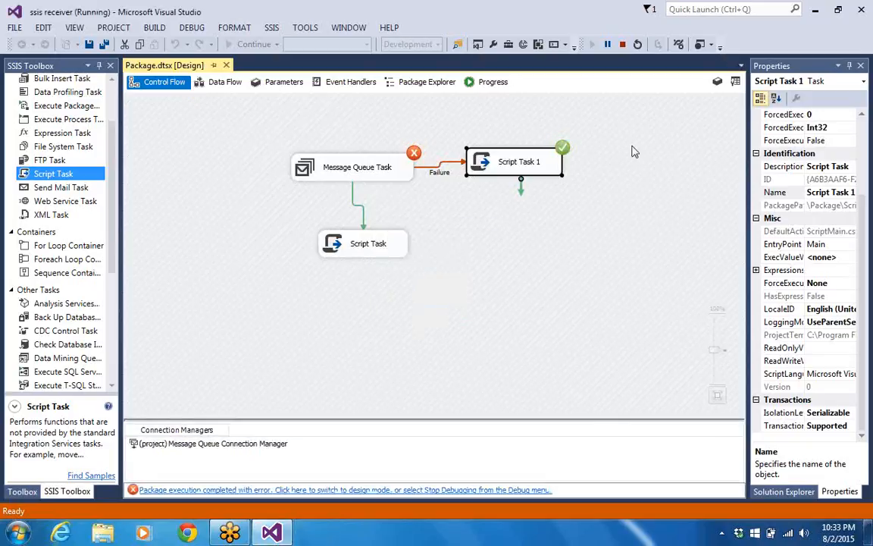
left_click(621, 45)
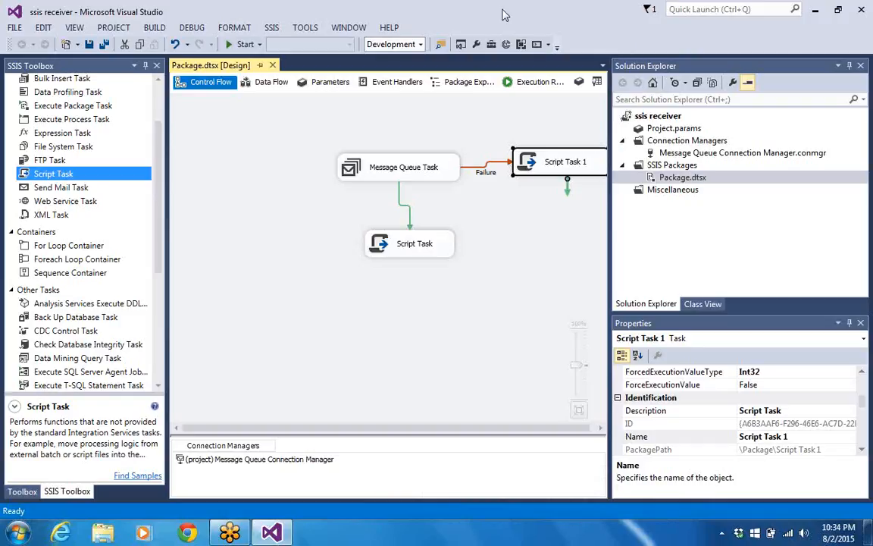
- Shift the Message Queue Task and both Script Tasks to the left on the control flow canvas so all fit in view
left_click(383, 170)
left_click_drag(383, 170, 327, 167)
left_click_drag(407, 255, 329, 254)
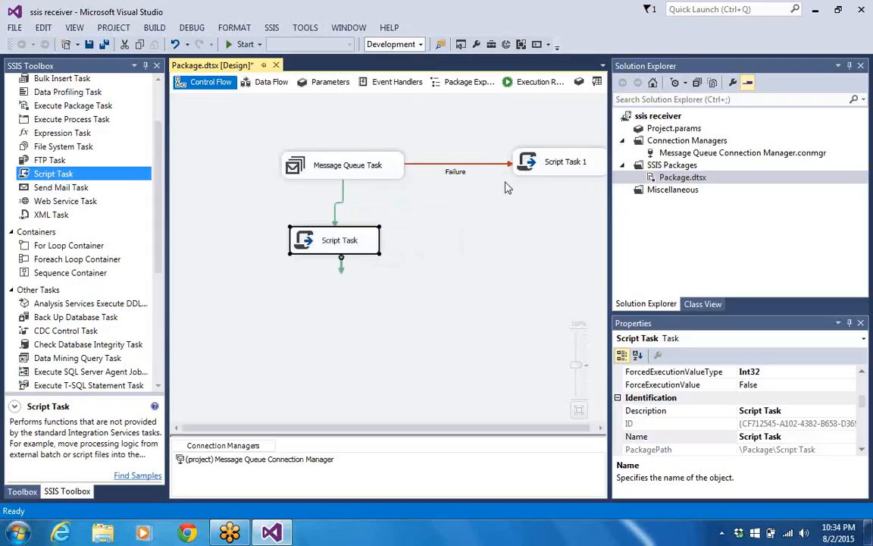
left_click_drag(530, 168, 506, 173)
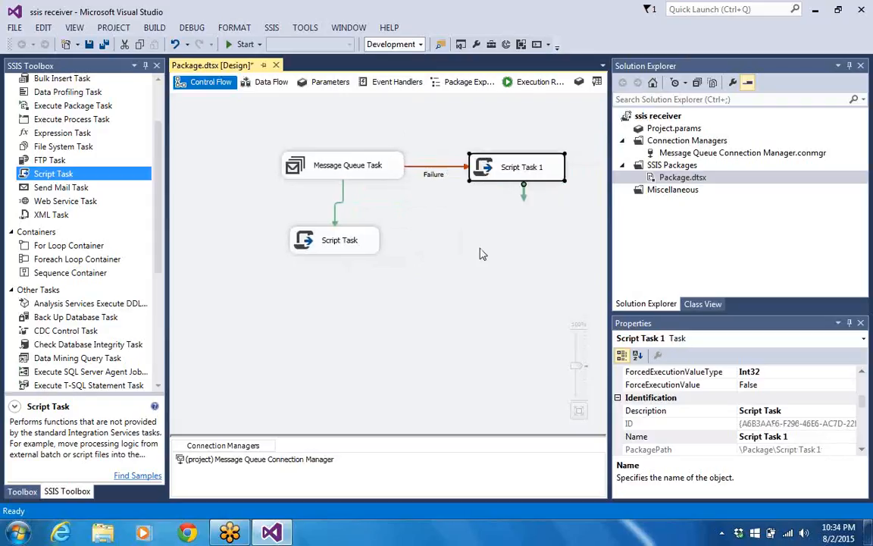